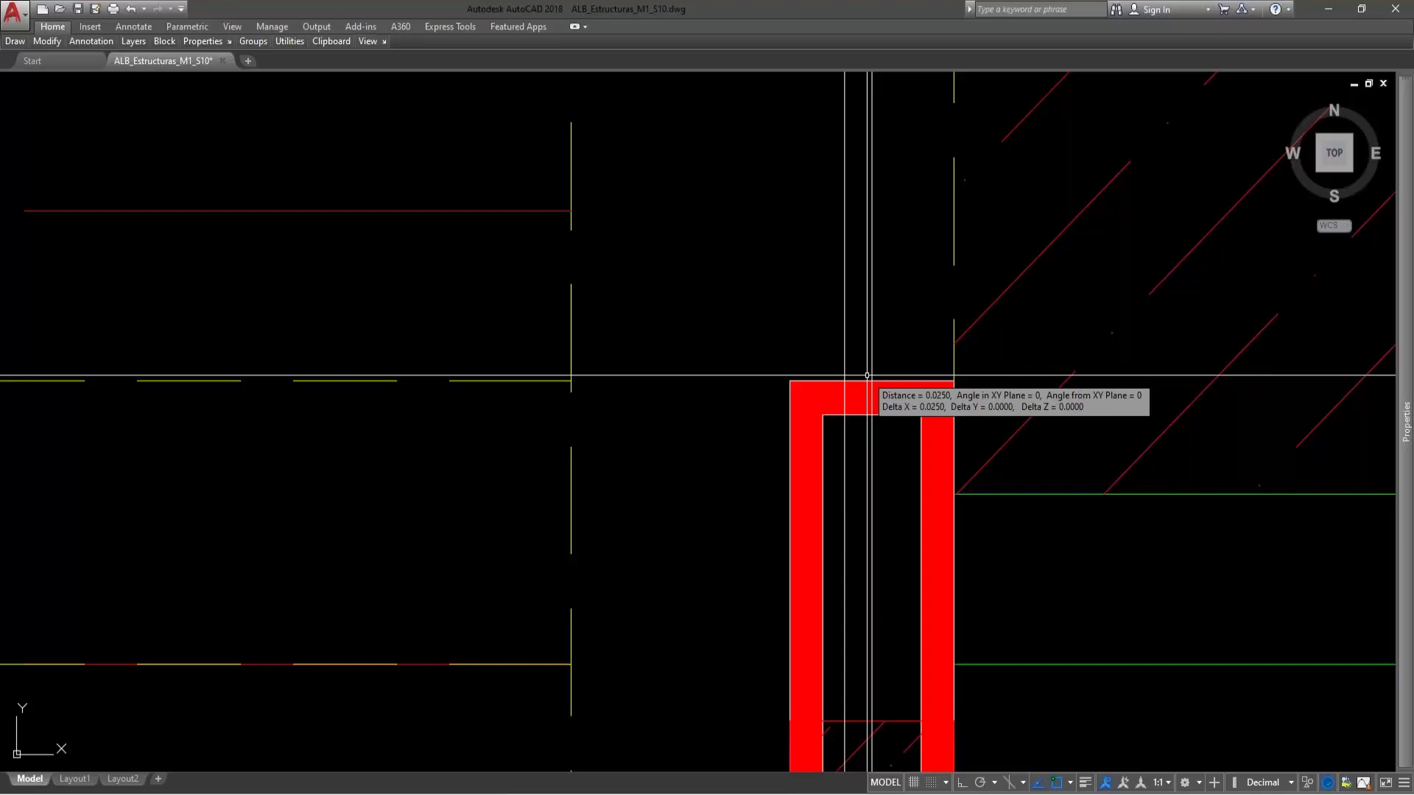
# - Delete the extra vertical construction line beside the wall axis along the V (0.35x0.20) beam in the 1er Nivel plan
pyautogui.scroll(-8, 867, 375)
pyautogui.scroll(-4, 876, 567)
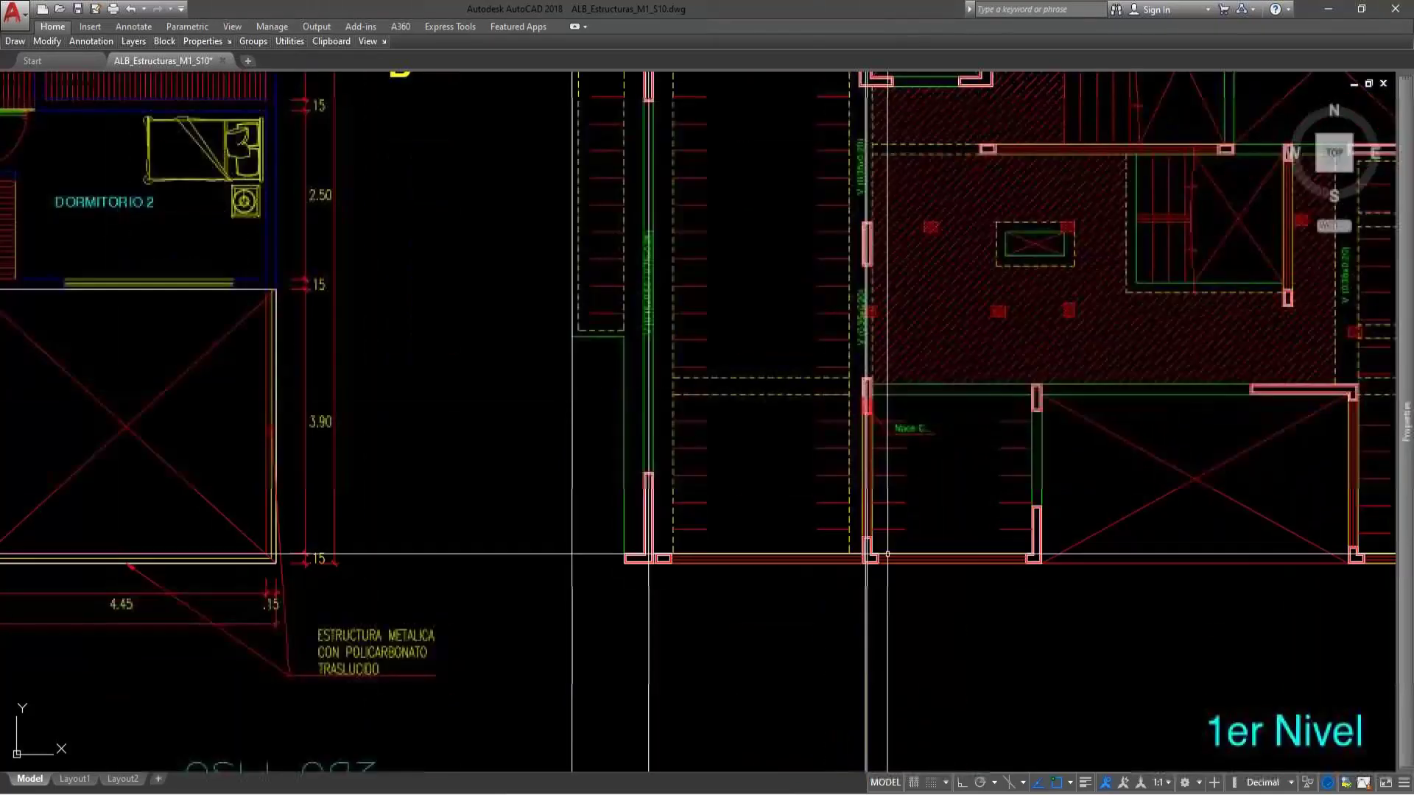
pyautogui.moveTo(883, 586); pyautogui.dragTo(859, 445, button='middle')
pyautogui.moveTo(848, 331); pyautogui.dragTo(847, 587, button='middle')
pyautogui.moveTo(914, 344); pyautogui.dragTo(908, 758, button='middle')
pyautogui.moveTo(922, 627); pyautogui.dragTo(926, 443, button='middle')
pyautogui.moveTo(899, 762)
pyautogui.mouseDown(button='middle')
pyautogui.moveTo(918, 354)
pyautogui.moveTo(929, 763)
pyautogui.mouseUp(button='middle')
pyautogui.scroll(8, 886, 369)
pyautogui.scroll(4, 919, 291)
pyautogui.click(915, 269)
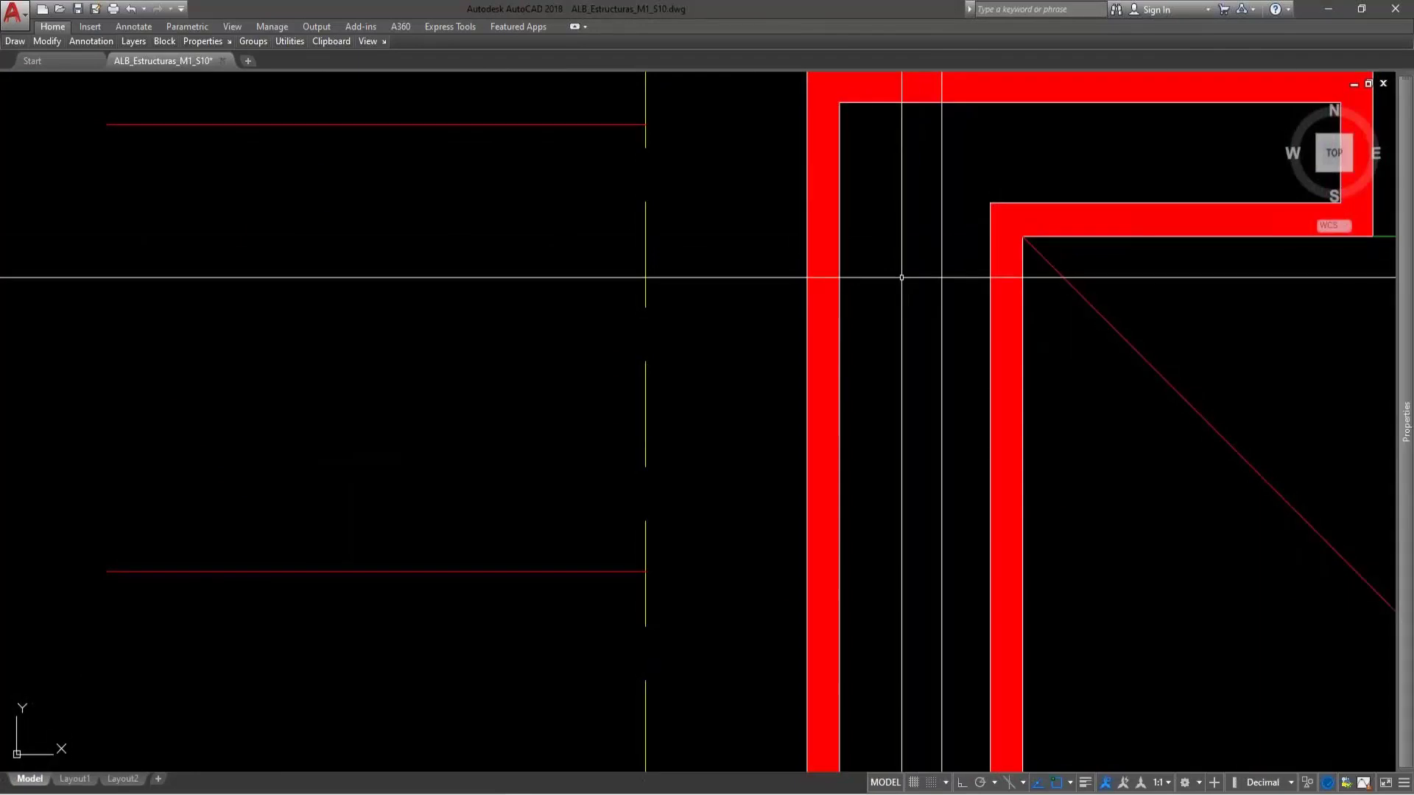
# - Examine how the remaining construction line passes through the walls and columns along the V (0.35x0.20) beam
pyautogui.scroll(-6, 942, 366)
pyautogui.moveTo(942, 156)
pyautogui.mouseDown(button='middle')
pyautogui.moveTo(887, 577)
pyautogui.moveTo(891, 685)
pyautogui.mouseUp(button='middle')
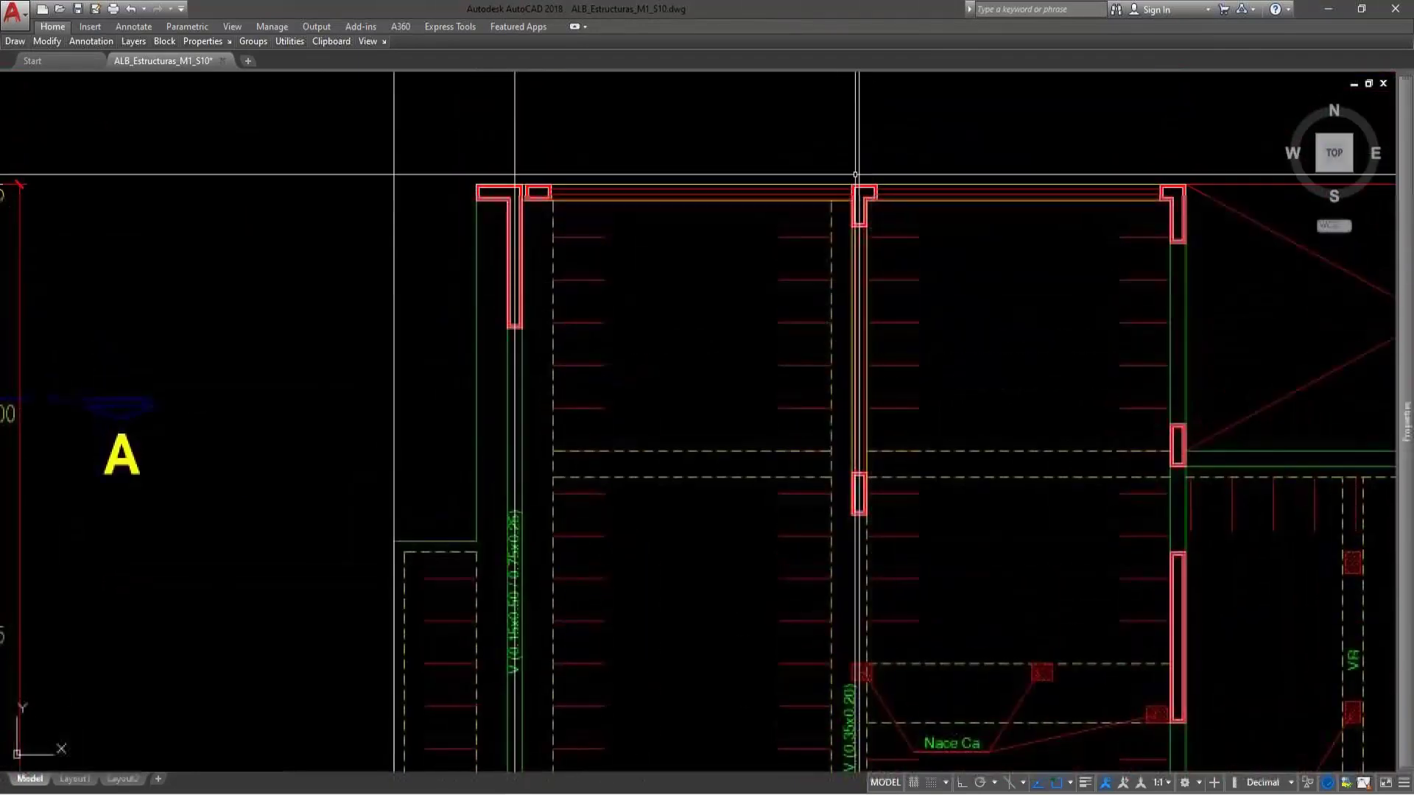
pyautogui.moveTo(868, 612); pyautogui.dragTo(831, 138, button='middle')
pyautogui.scroll(-2, 899, 373)
pyautogui.moveTo(899, 600); pyautogui.dragTo(900, 214, button='middle')
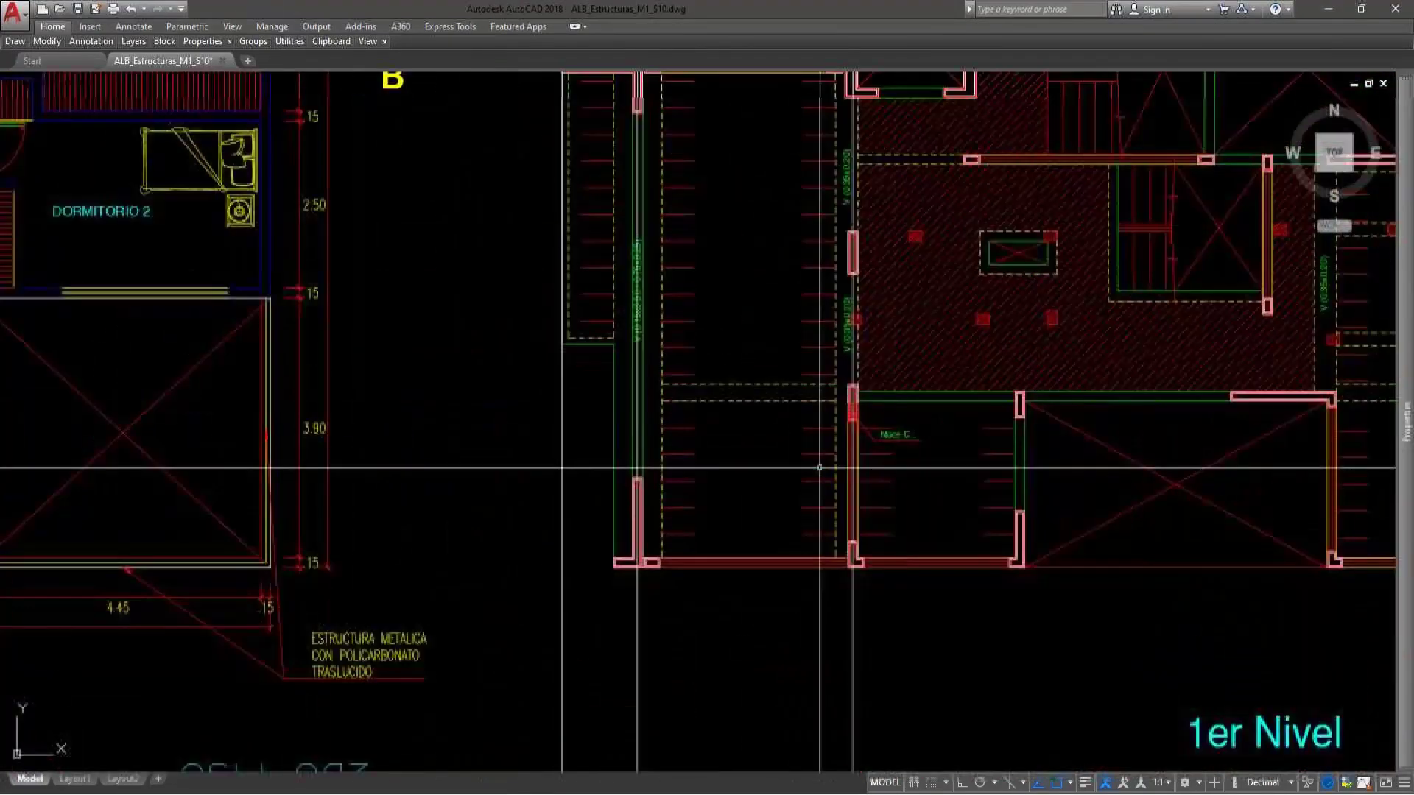
pyautogui.moveTo(849, 140); pyautogui.dragTo(841, 587, button='middle')
pyautogui.scroll(4, 853, 417)
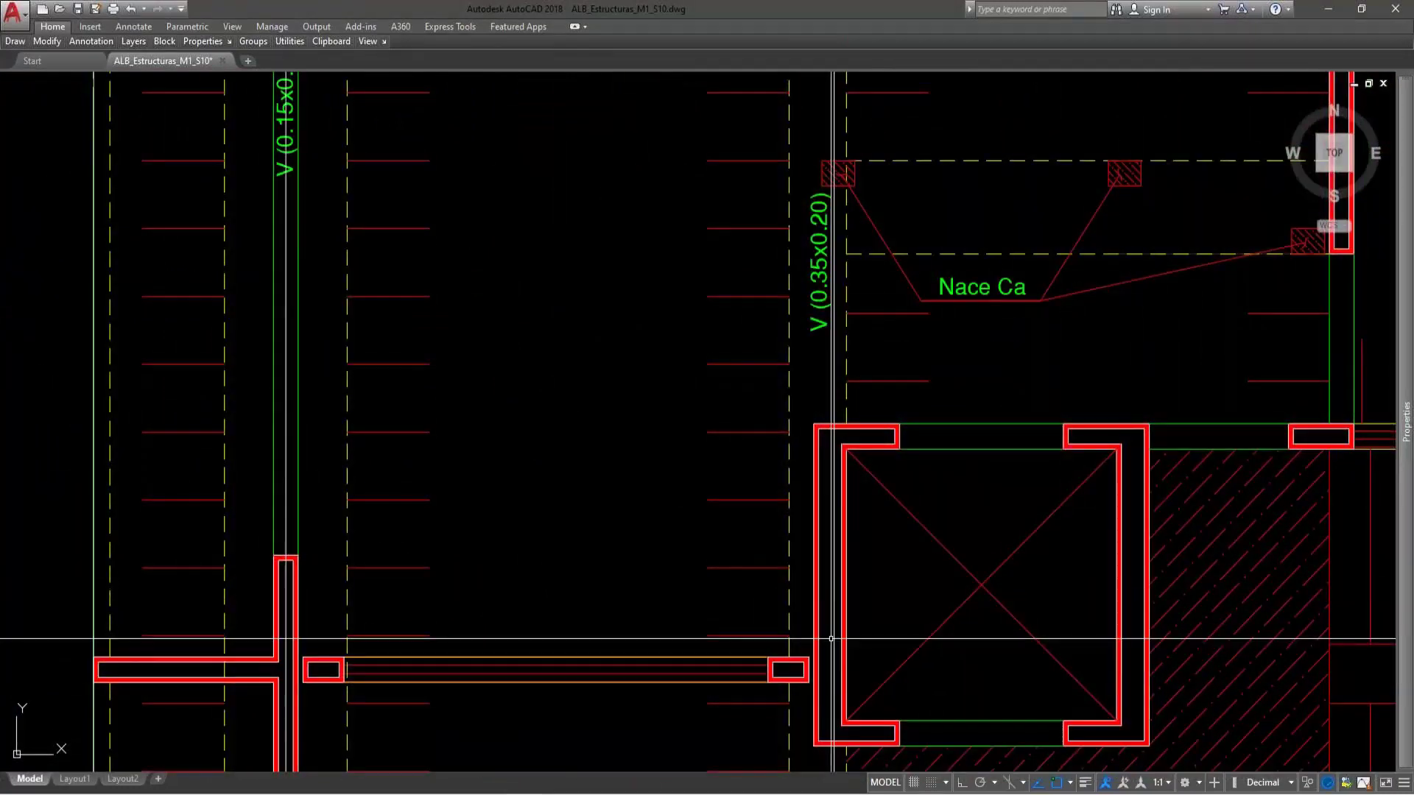
pyautogui.scroll(5, 830, 638)
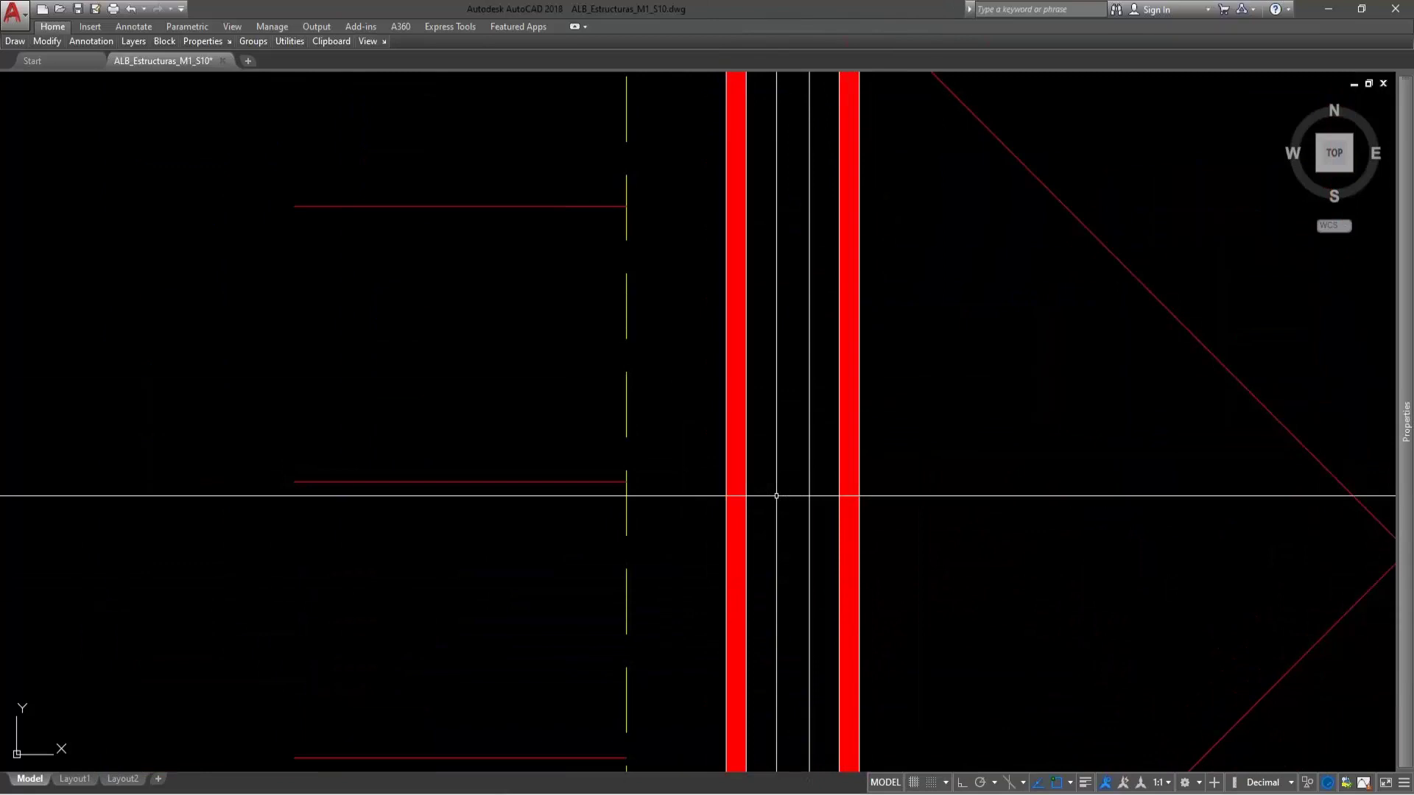
pyautogui.scroll(-5, 810, 455)
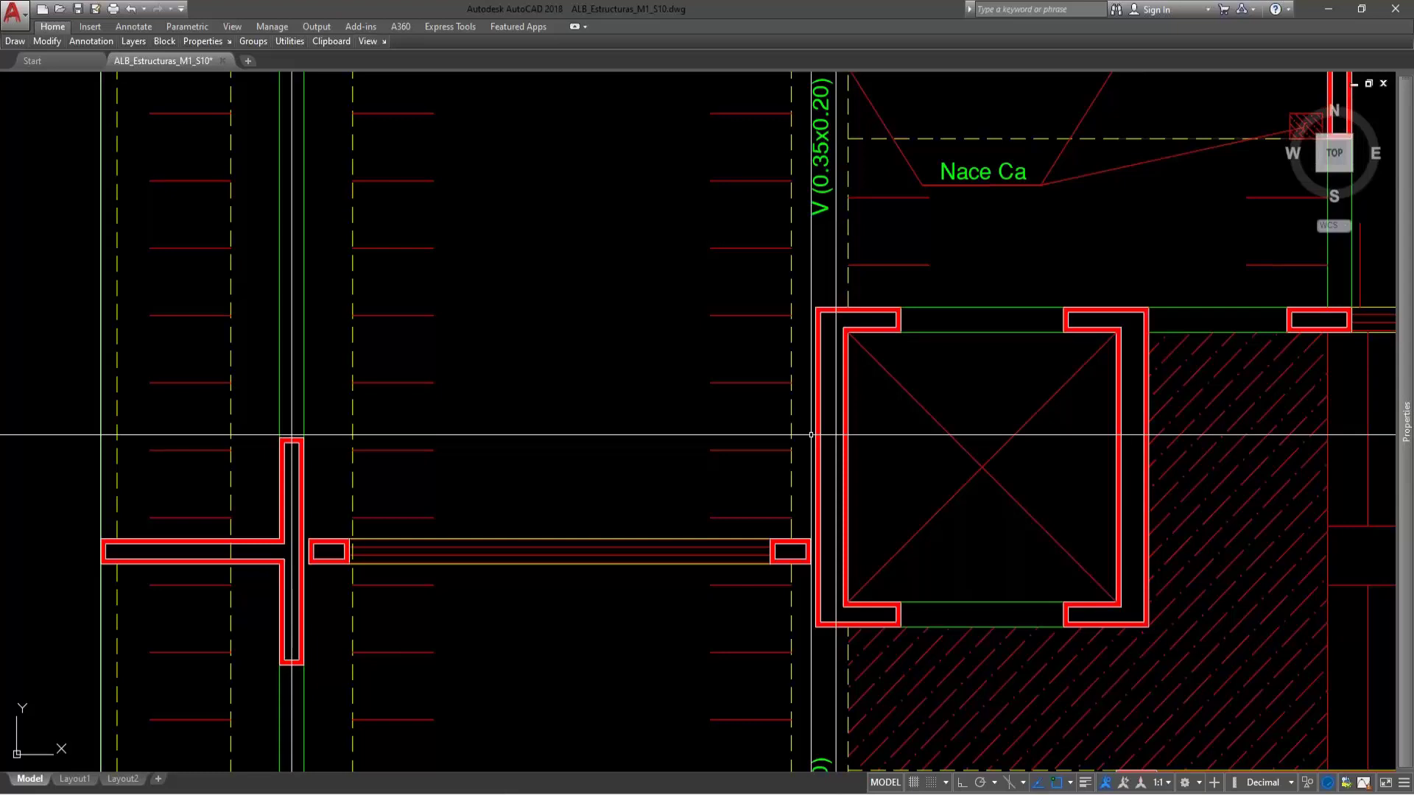
pyautogui.scroll(-3, 811, 435)
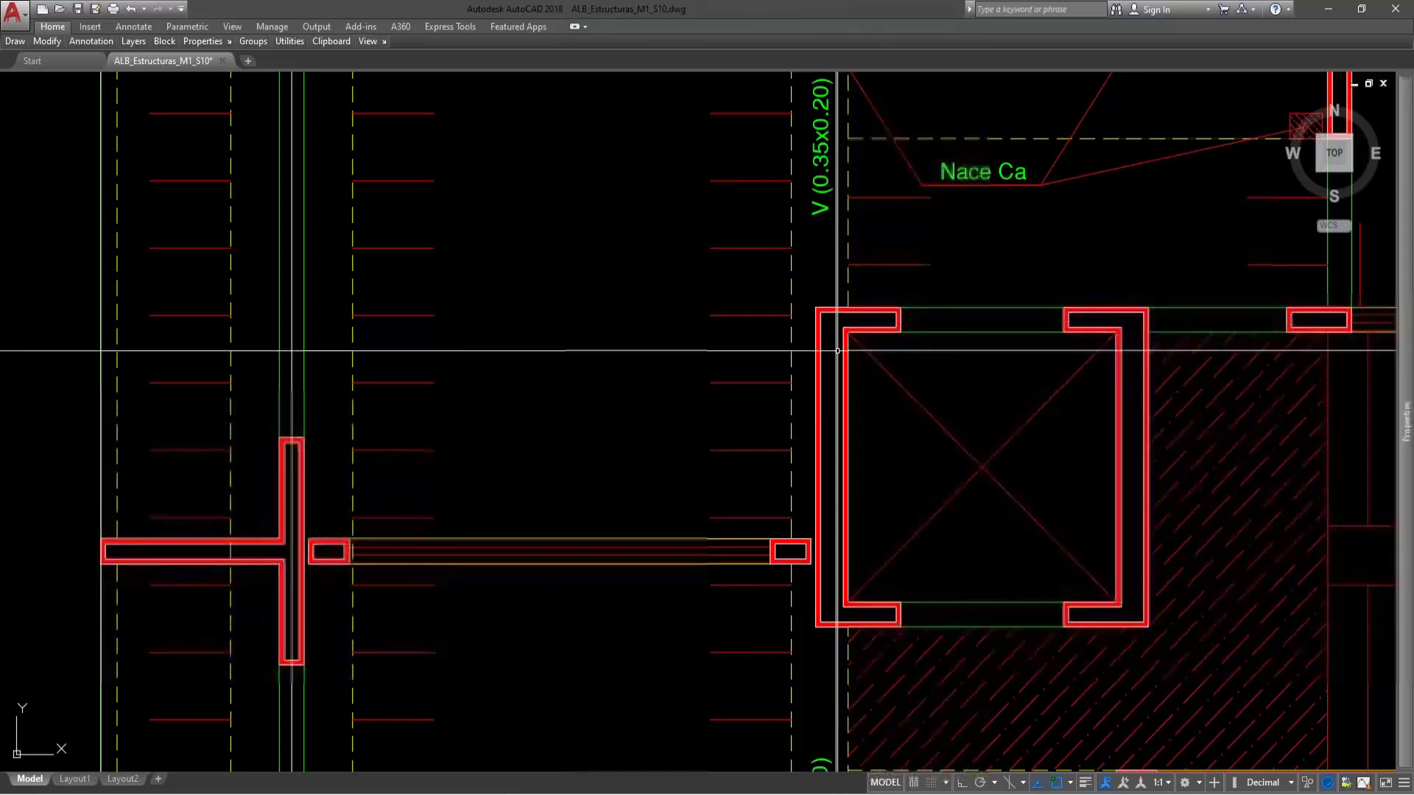
pyautogui.scroll(-4, 921, 329)
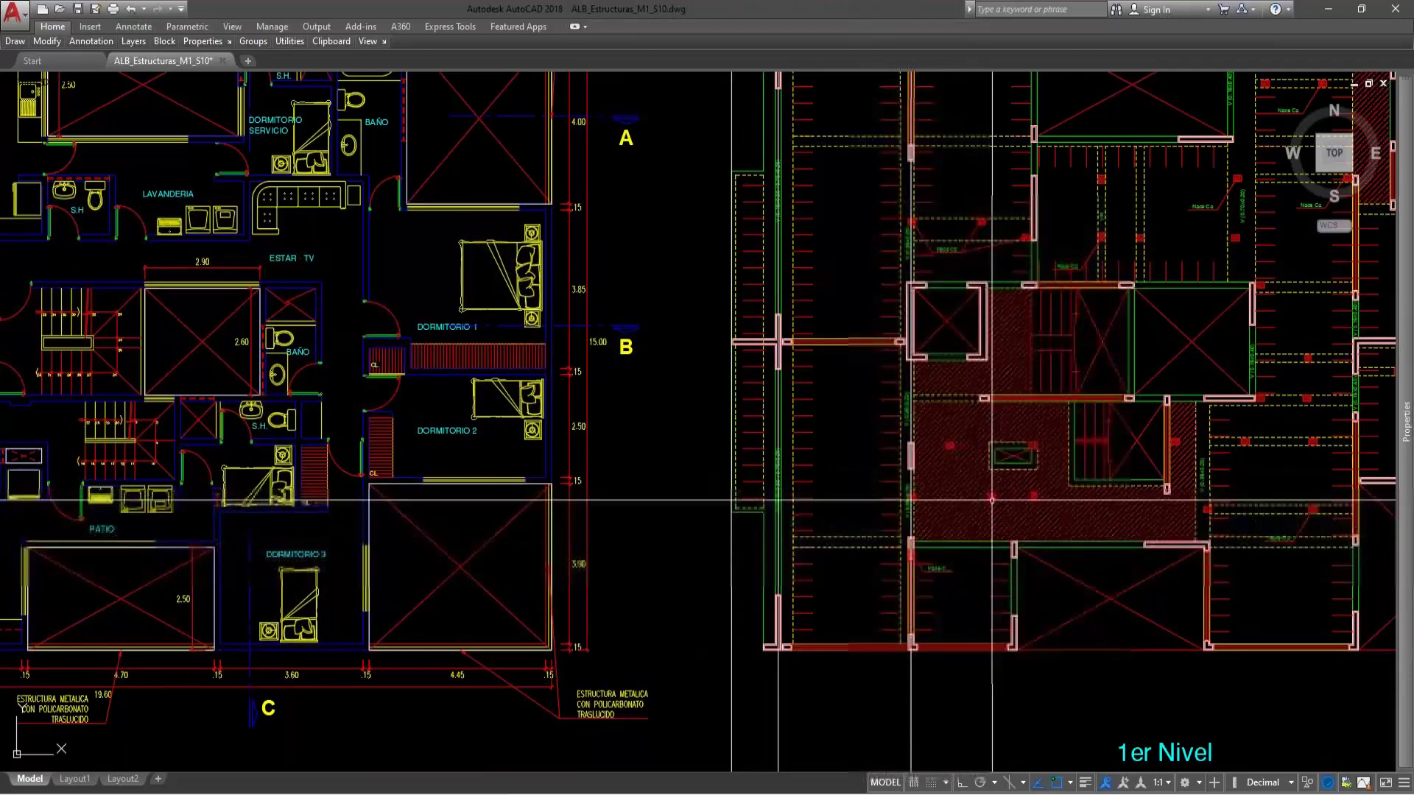
# - Place vertical construction lines through the centres of the lower and upper walls on the next wall line east of the V (0.35x0.20) beam
pyautogui.moveTo(921, 329); pyautogui.dragTo(849, 417, button='middle')
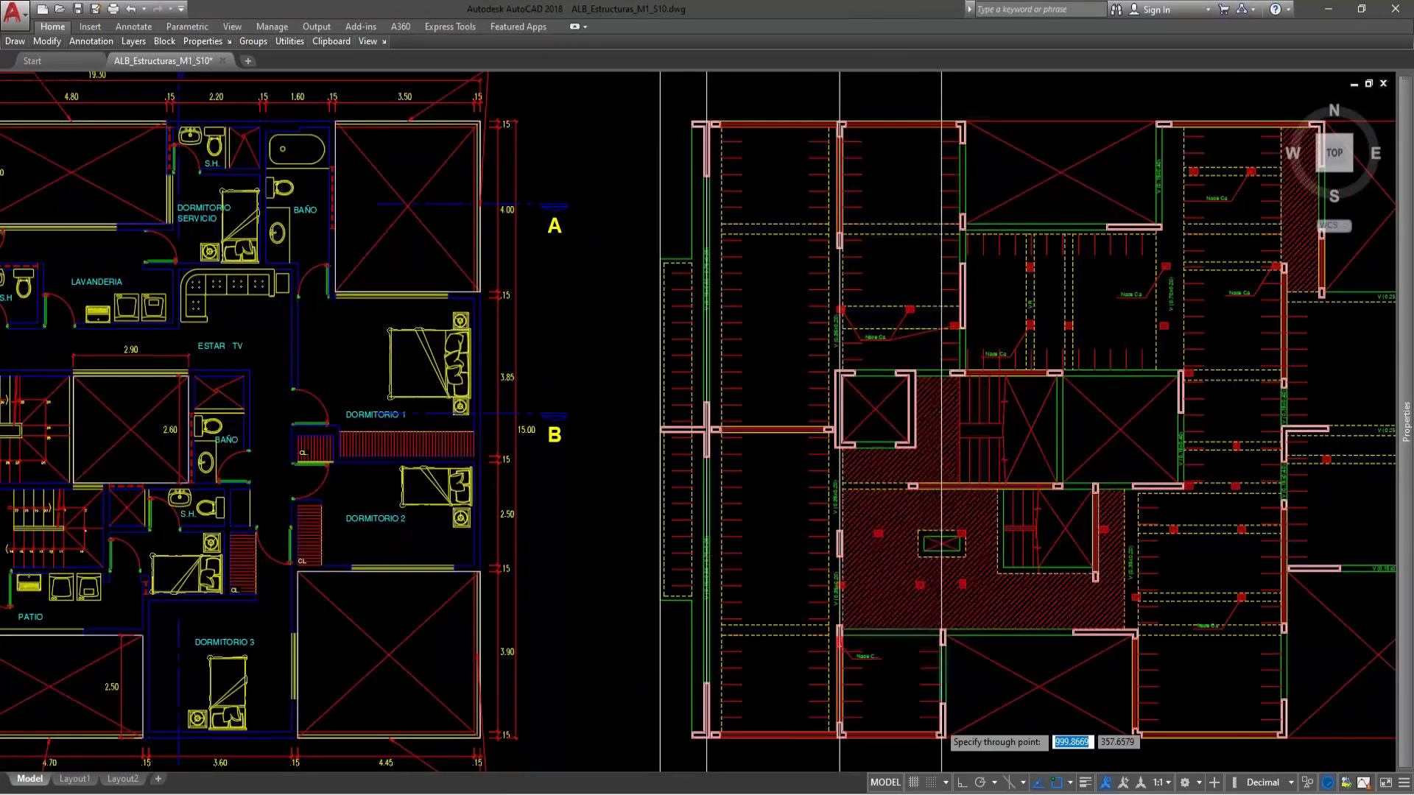
pyautogui.scroll(6, 941, 715)
pyautogui.scroll(-2, 955, 525)
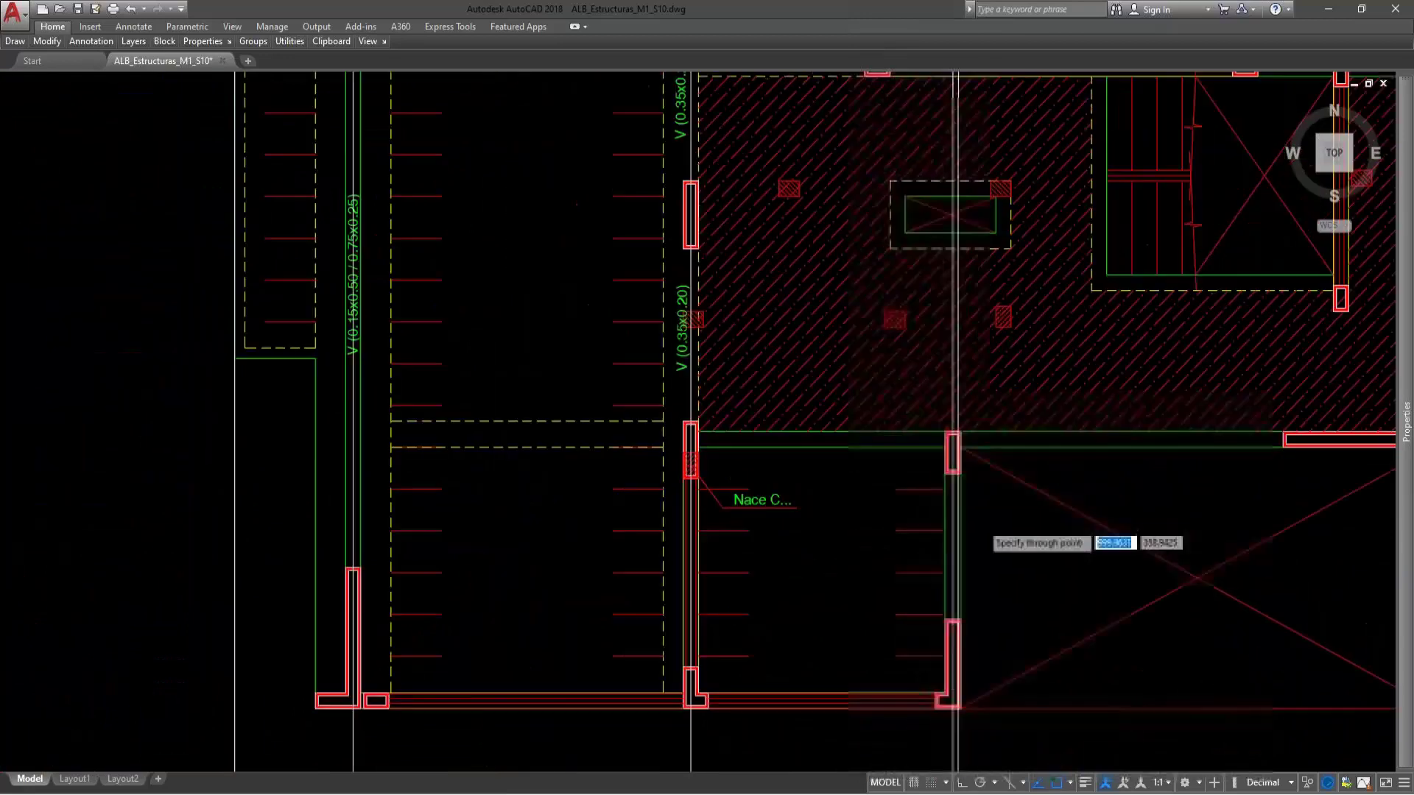
pyautogui.scroll(4, 971, 413)
pyautogui.scroll(-4, 985, 350)
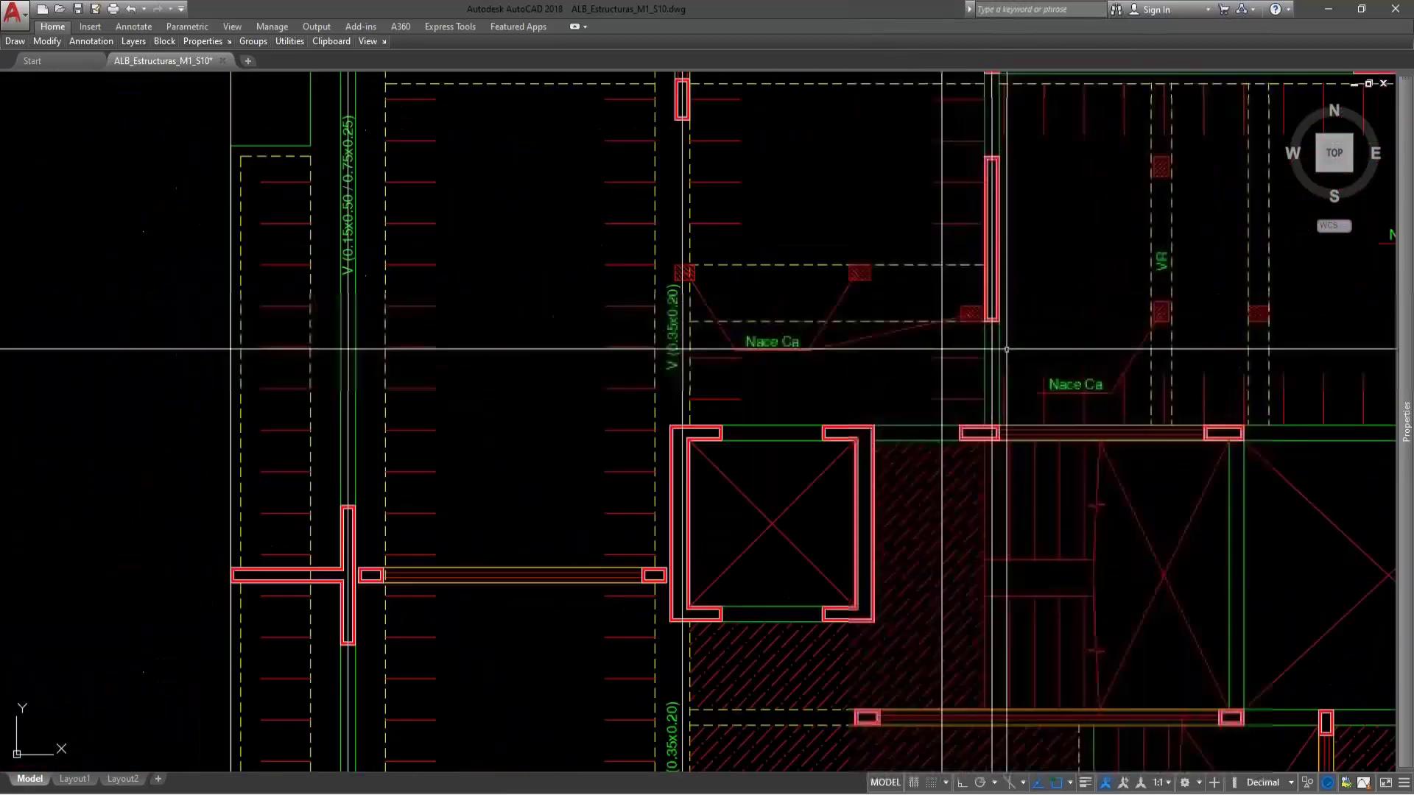
pyautogui.moveTo(1005, 633); pyautogui.dragTo(945, 432, button='middle')
pyautogui.scroll(-4, 958, 416)
pyautogui.moveTo(963, 290); pyautogui.dragTo(965, 358, button='middle')
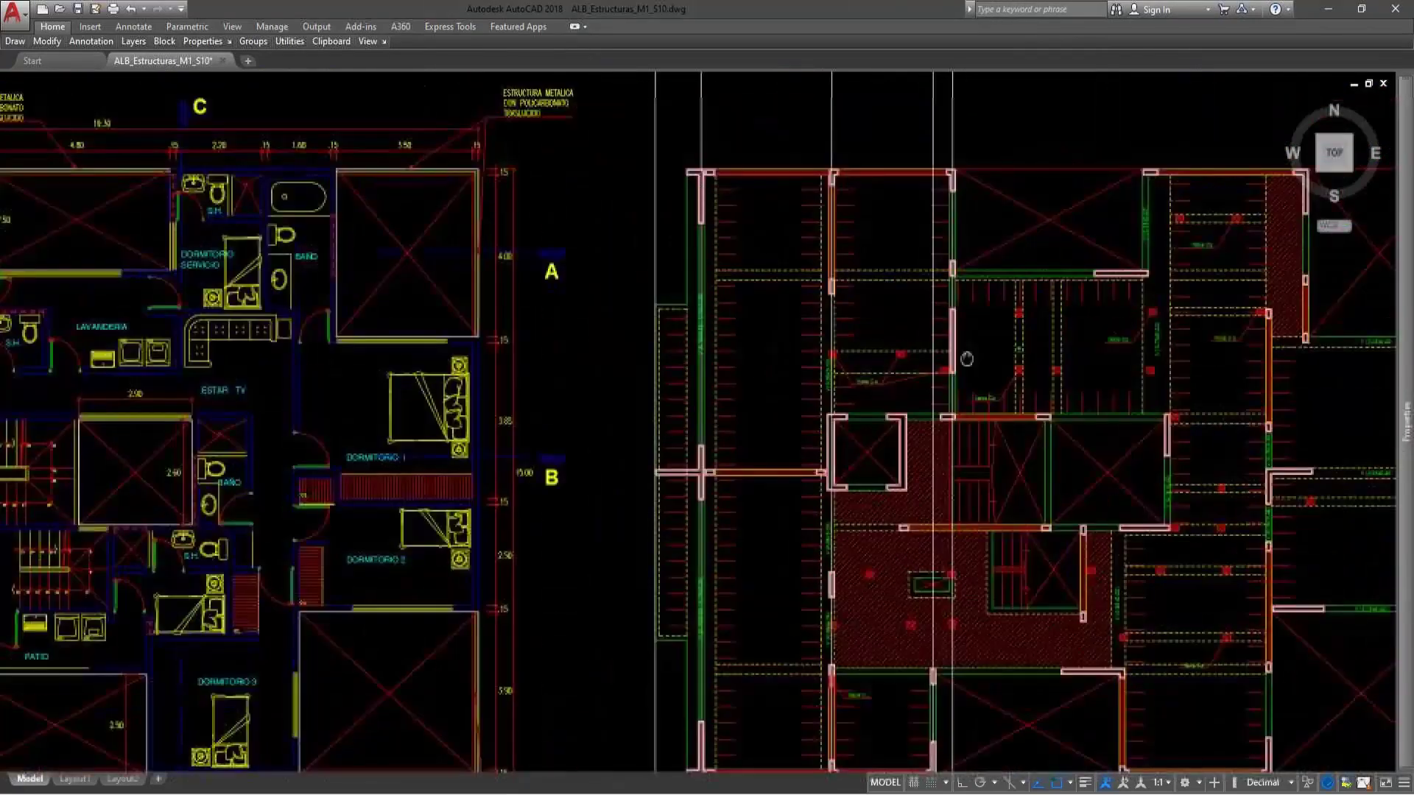
# - Check the offset between the two neighbouring construction lines against the upper and lower walls they pass through
pyautogui.scroll(6, 949, 221)
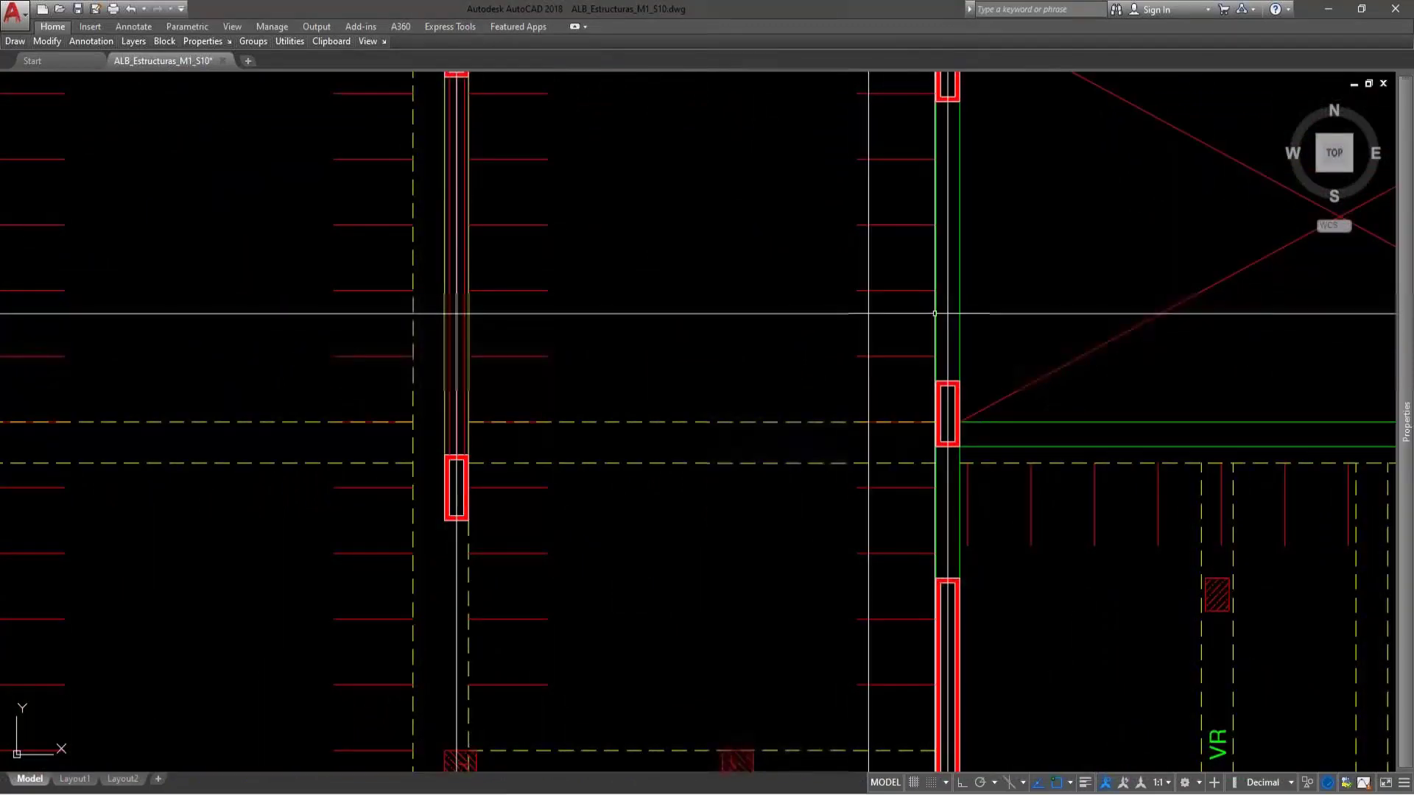
pyautogui.scroll(-5, 1019, 253)
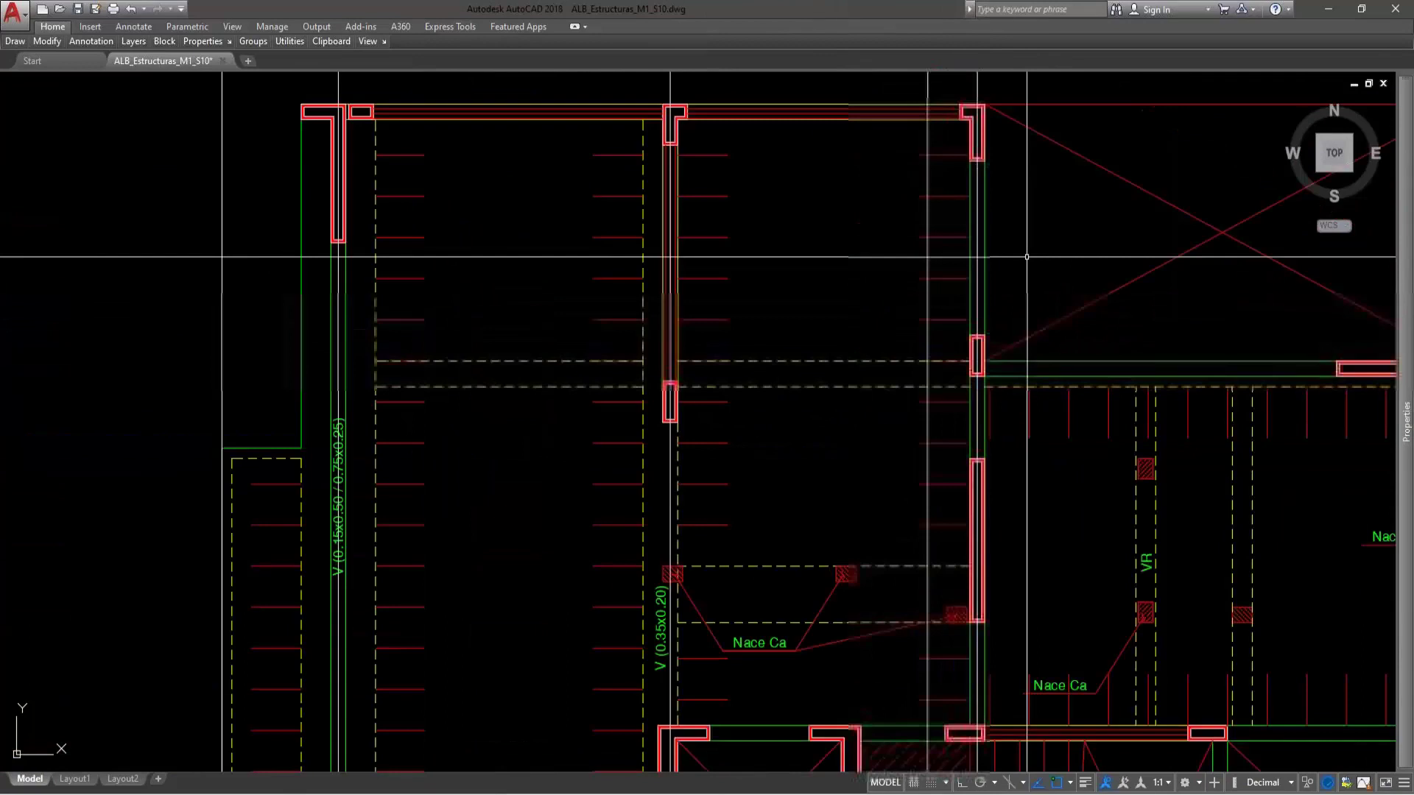
pyautogui.scroll(-5, 1026, 257)
pyautogui.scroll(8, 910, 321)
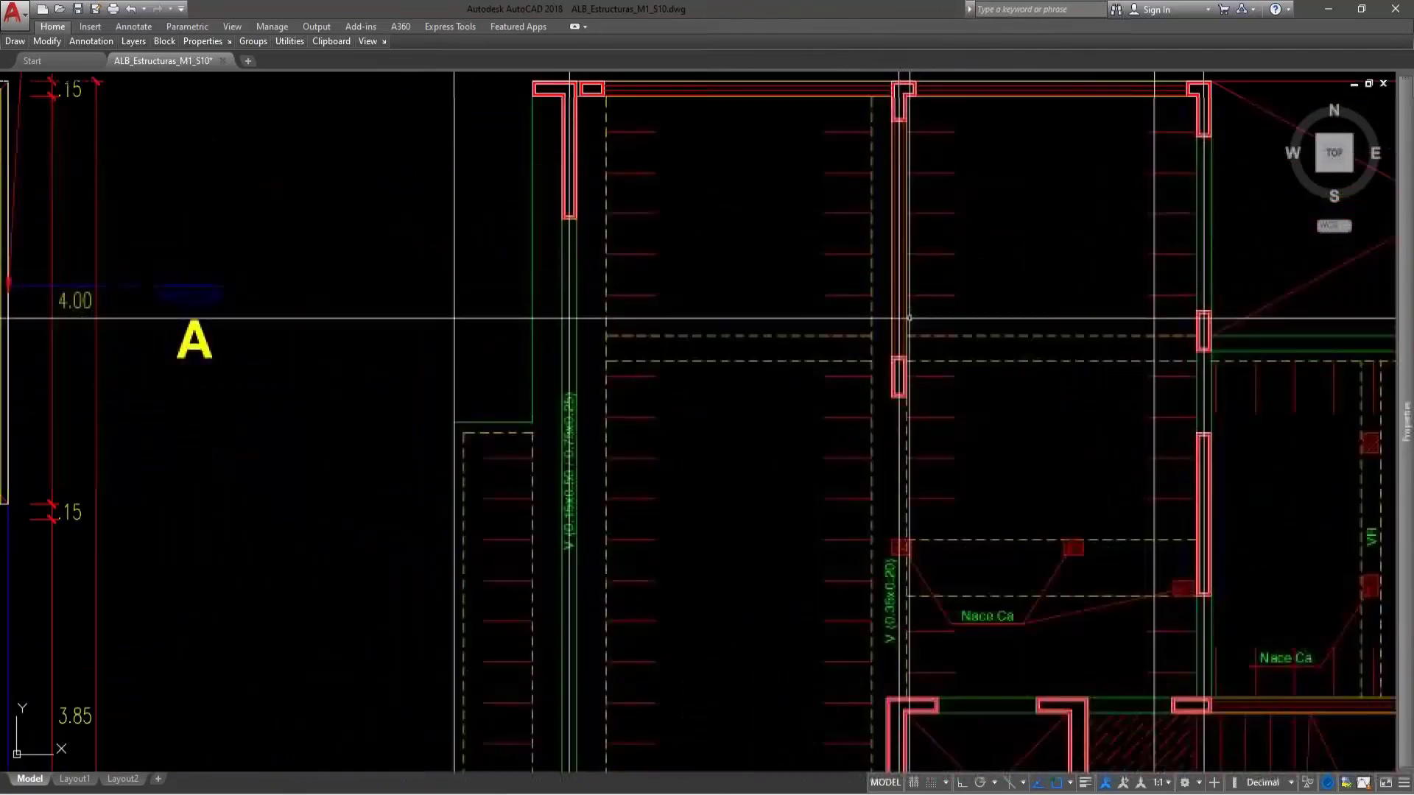
pyautogui.scroll(-3, 905, 376)
pyautogui.moveTo(1108, 251); pyautogui.dragTo(1009, 347, button='middle')
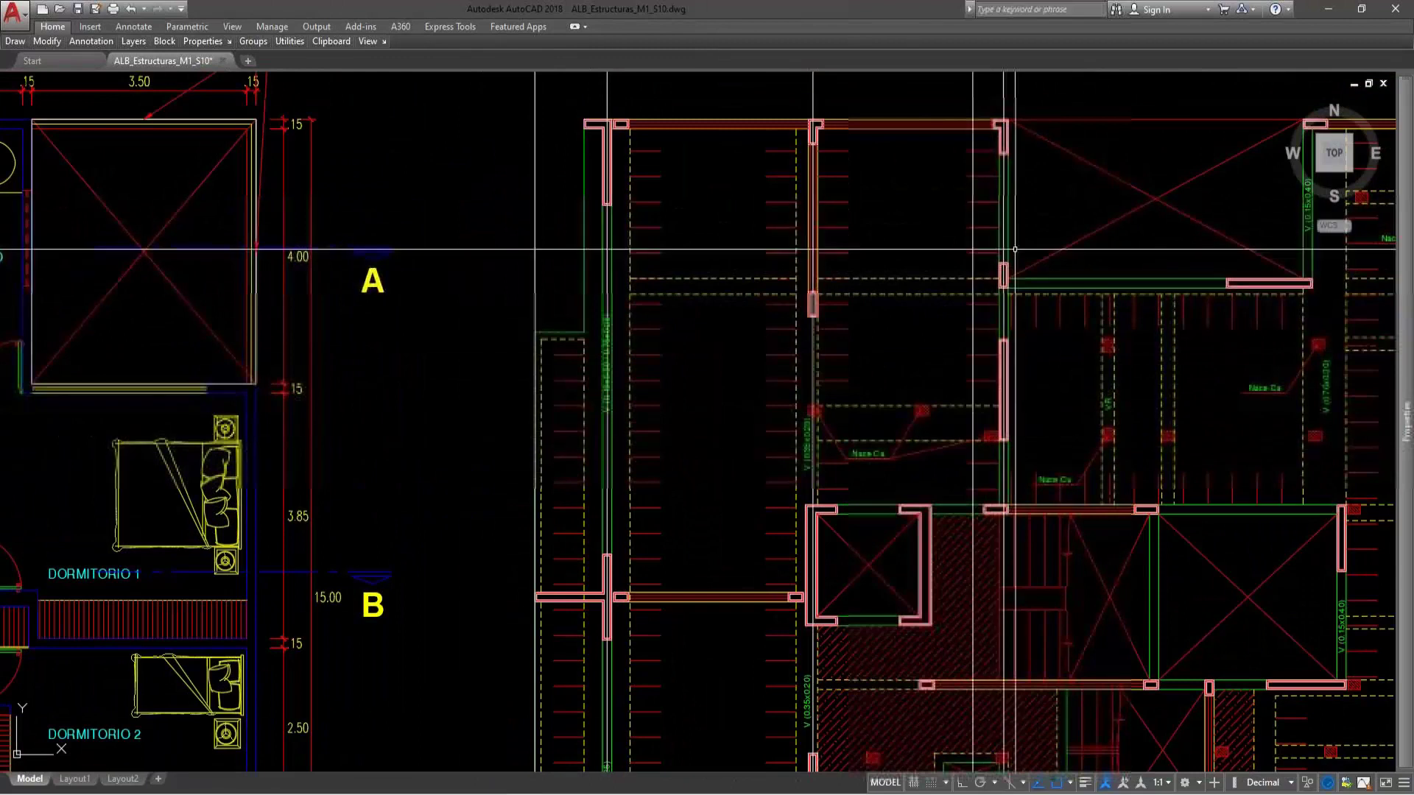
pyautogui.moveTo(1006, 567); pyautogui.dragTo(1013, 34, button='middle')
pyautogui.scroll(4, 993, 440)
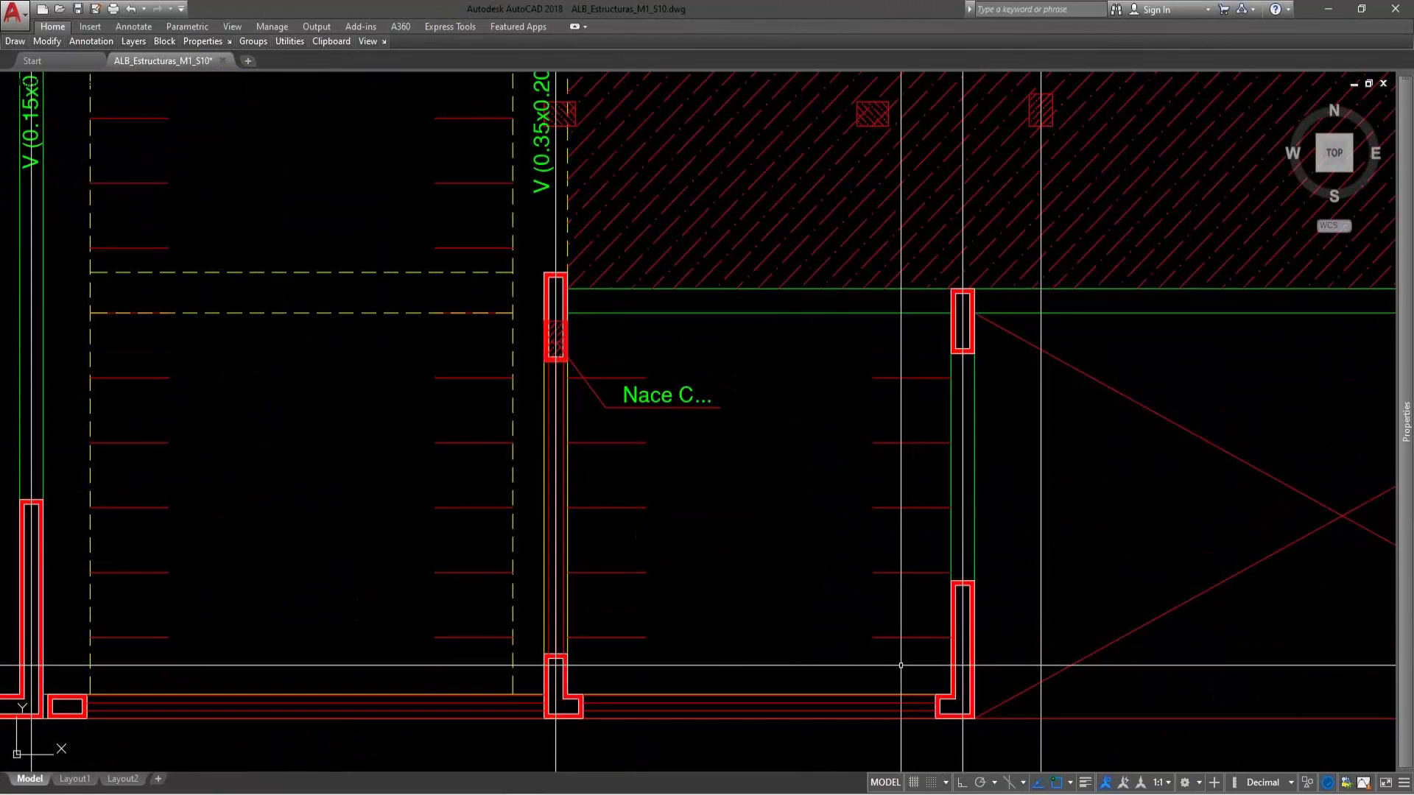
pyautogui.scroll(-4, 942, 637)
pyautogui.scroll(2, 969, 640)
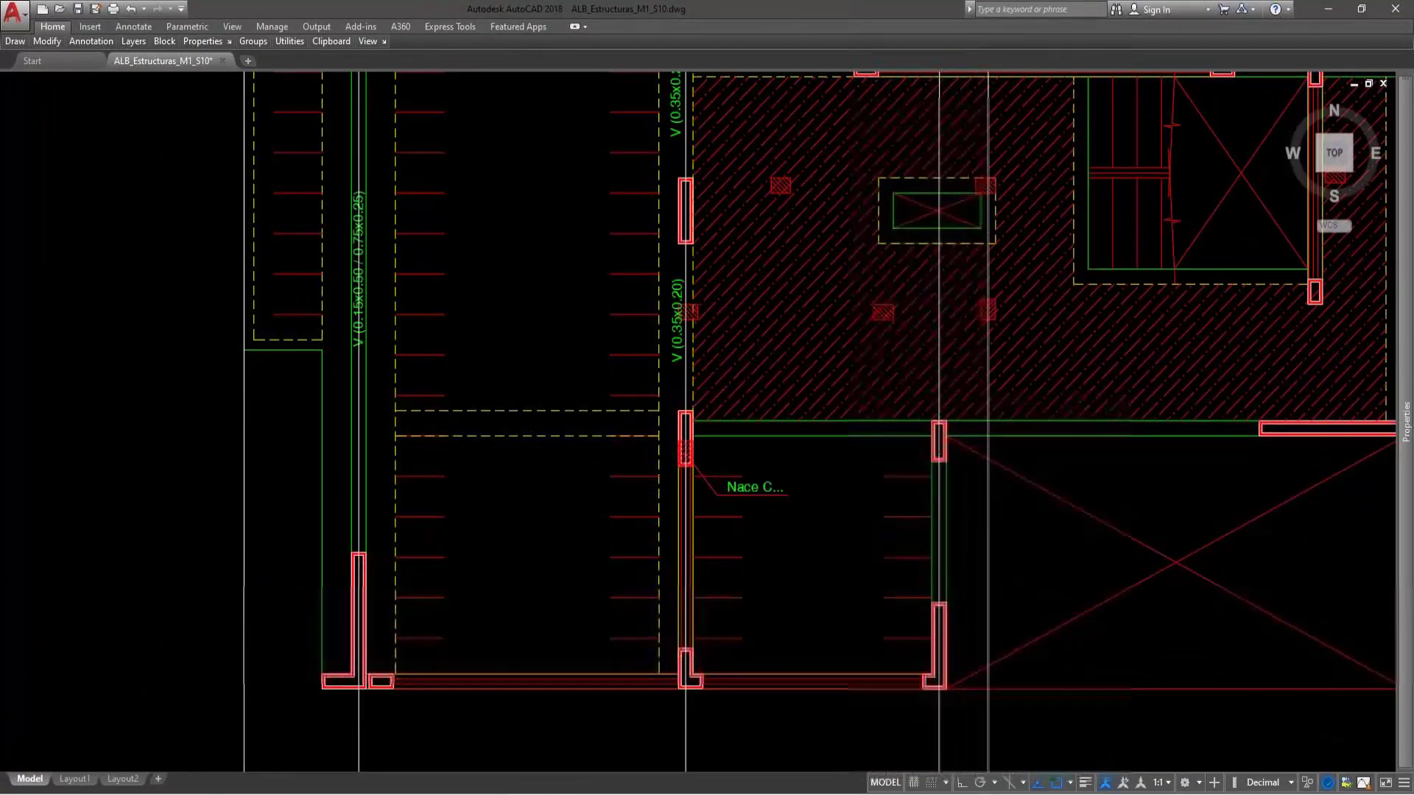
pyautogui.scroll(-5, 984, 434)
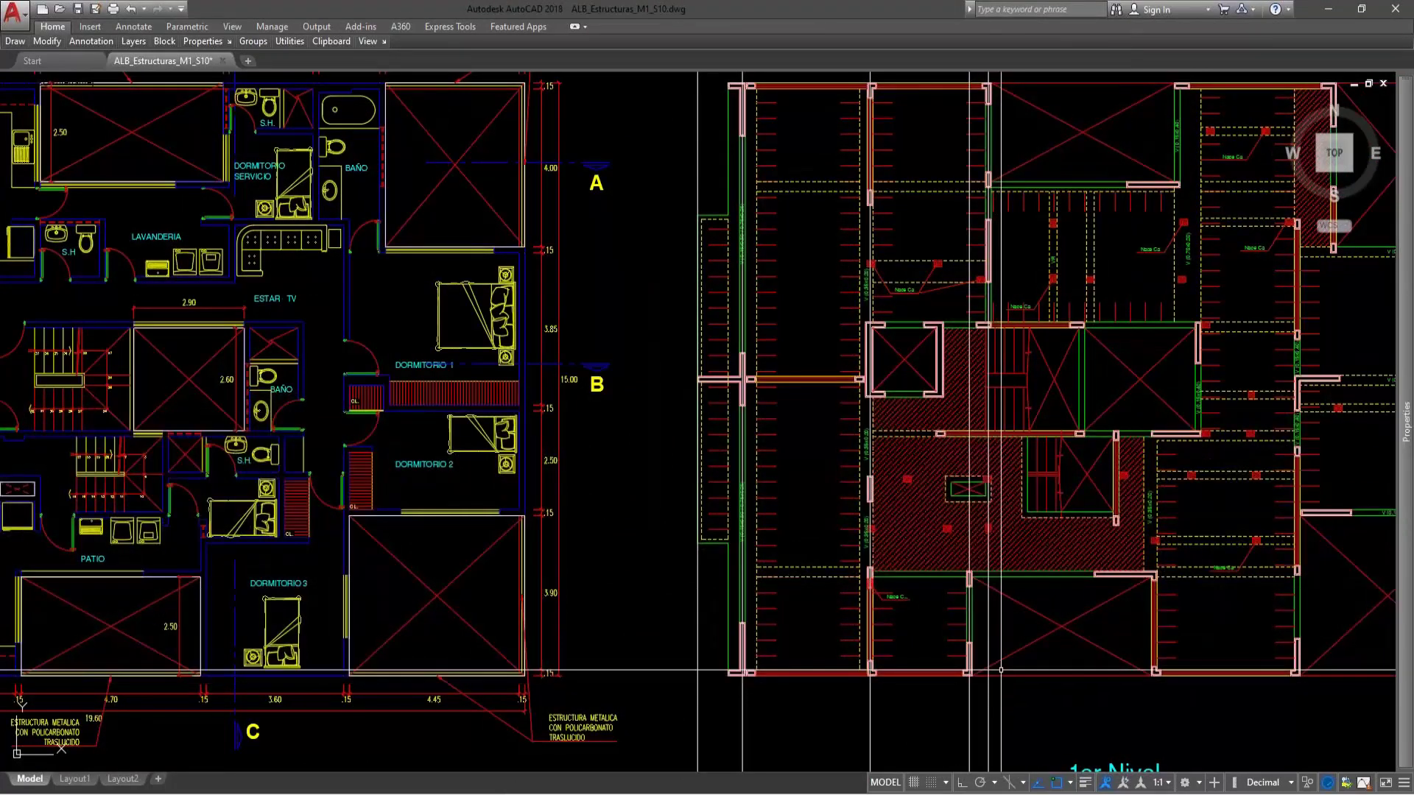
# - Draw a vertical construction line centred on the upper V (0.15x0.40) beam, using the midpoint between its two edges
pyautogui.moveTo(1021, 260); pyautogui.dragTo(980, 399, button='middle')
pyautogui.write('xl')
pyautogui.press('space')
pyautogui.write('v')
pyautogui.press('space')
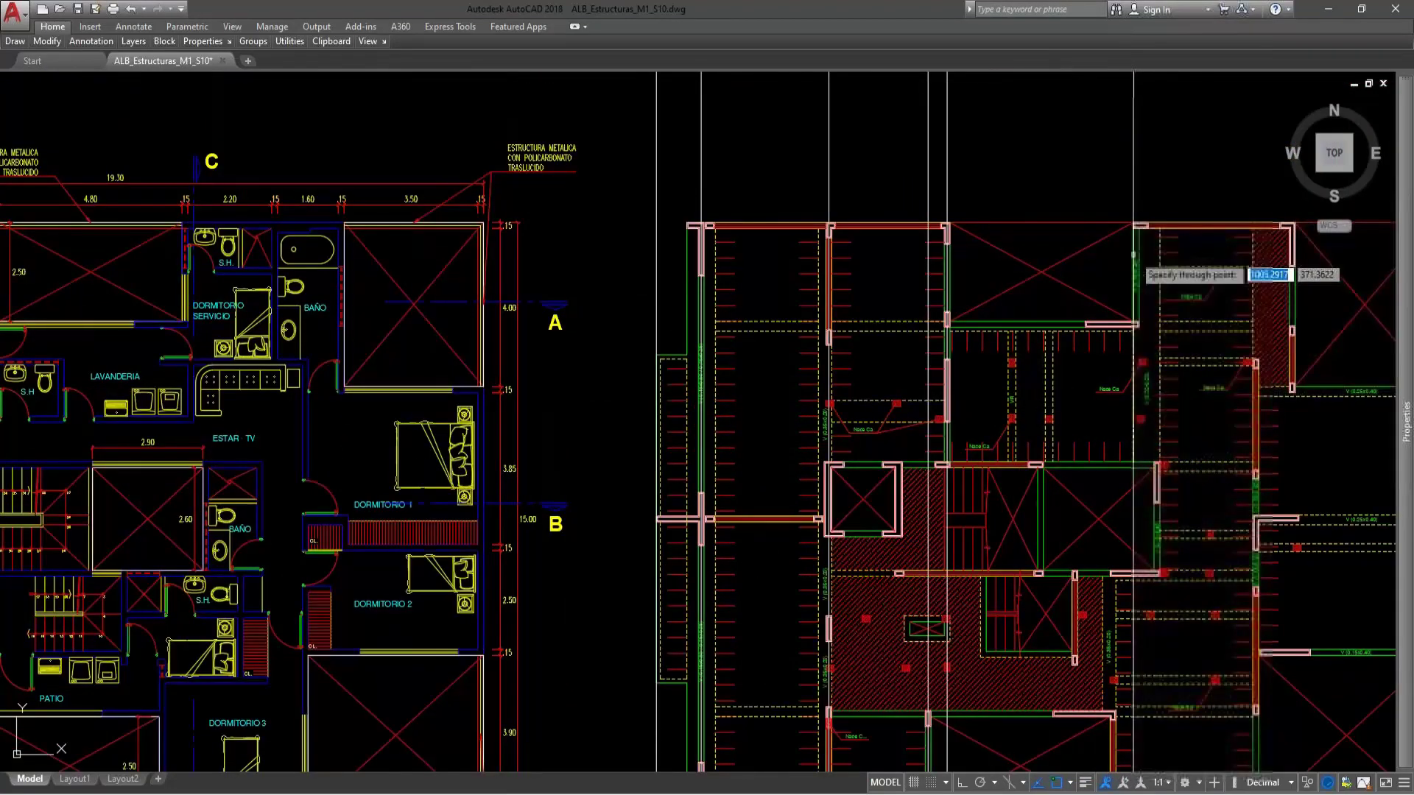
pyautogui.scroll(3, 1170, 243)
pyautogui.moveTo(1149, 456); pyautogui.dragTo(1102, 318, button='middle')
pyautogui.scroll(1, 1103, 320)
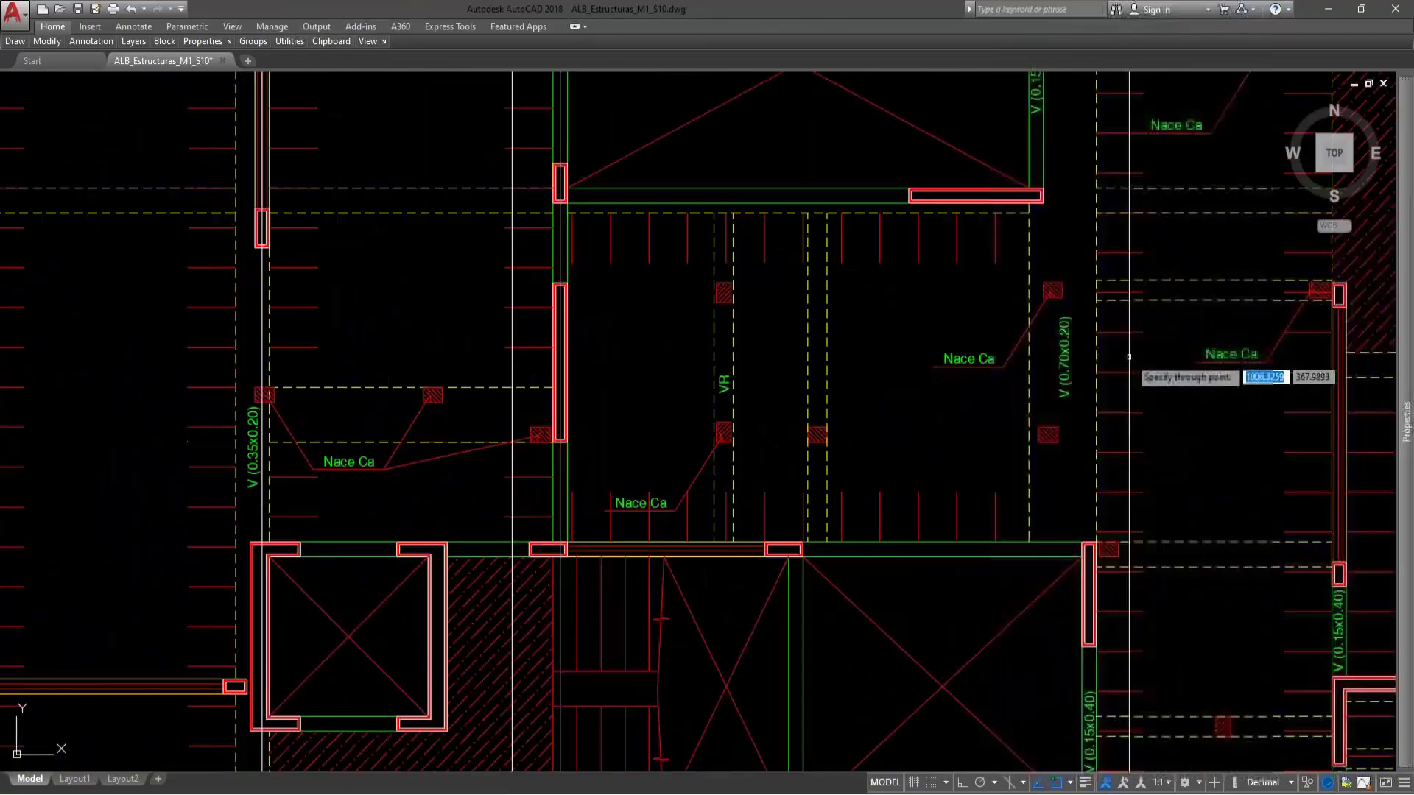
pyautogui.scroll(-1, 1096, 318)
pyautogui.scroll(-1, 1097, 444)
pyautogui.scroll(5, 1092, 374)
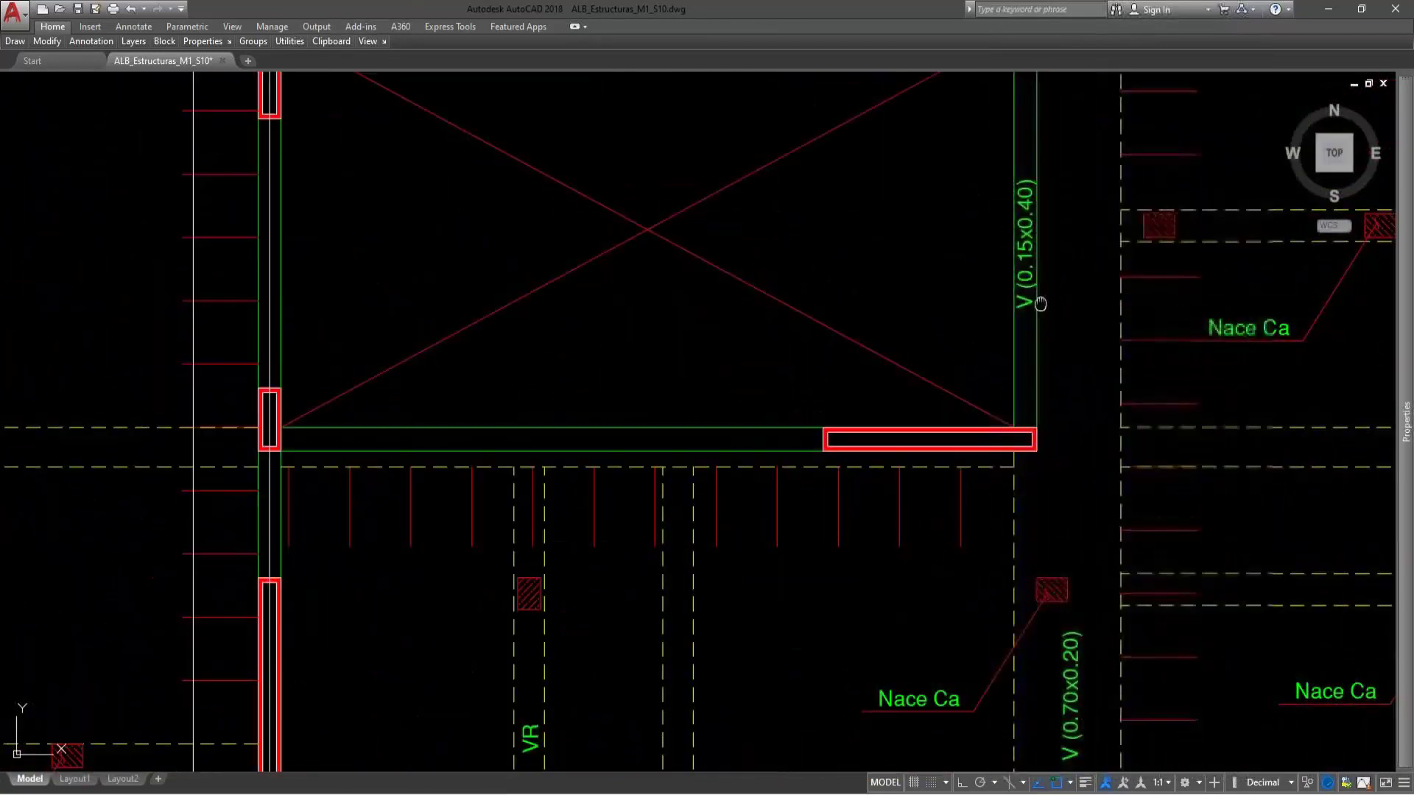
pyautogui.keyDown('shift'); pyautogui.rightClick(1080, 401); pyautogui.keyUp('shift')
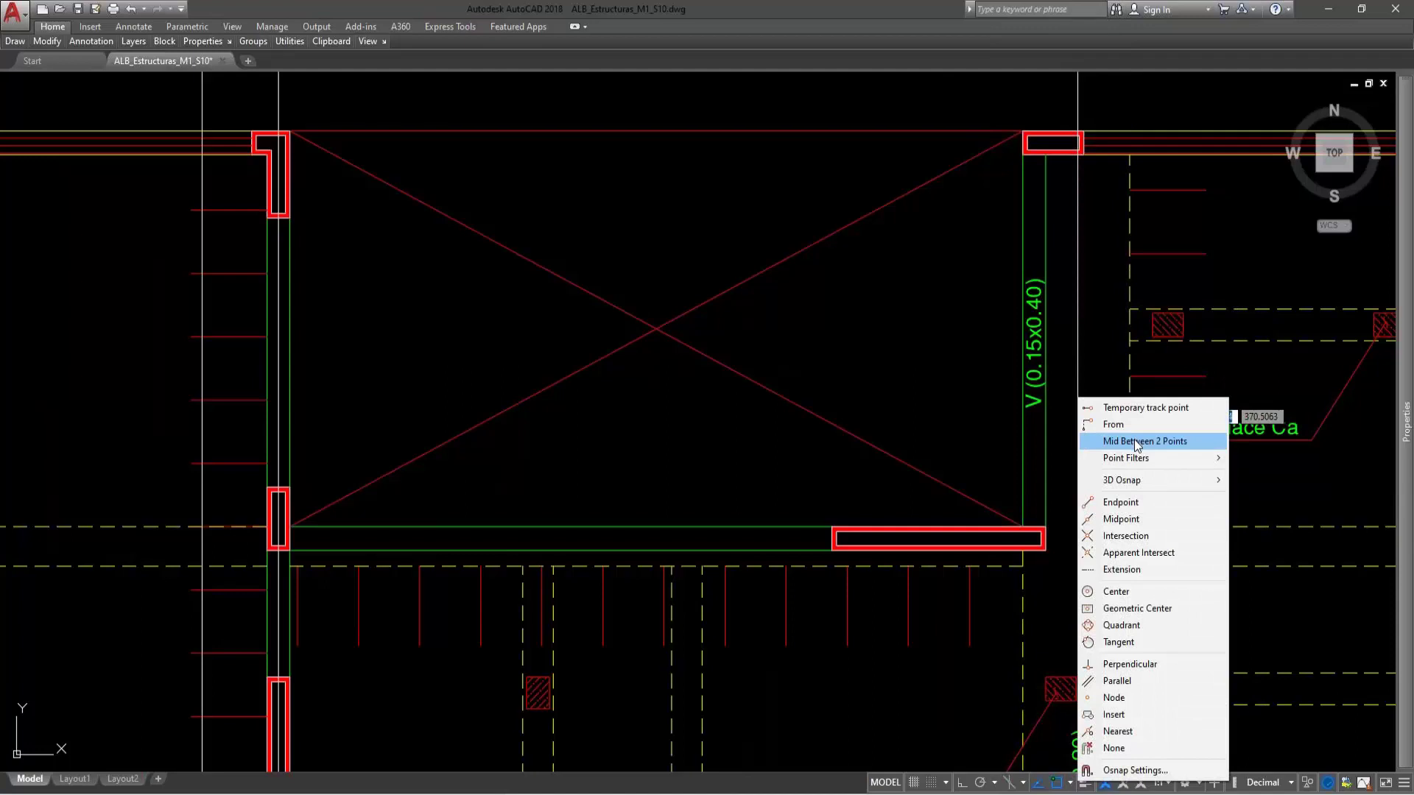
pyautogui.click(1134, 440)
pyautogui.scroll(8, 1034, 147)
pyautogui.click(964, 182)
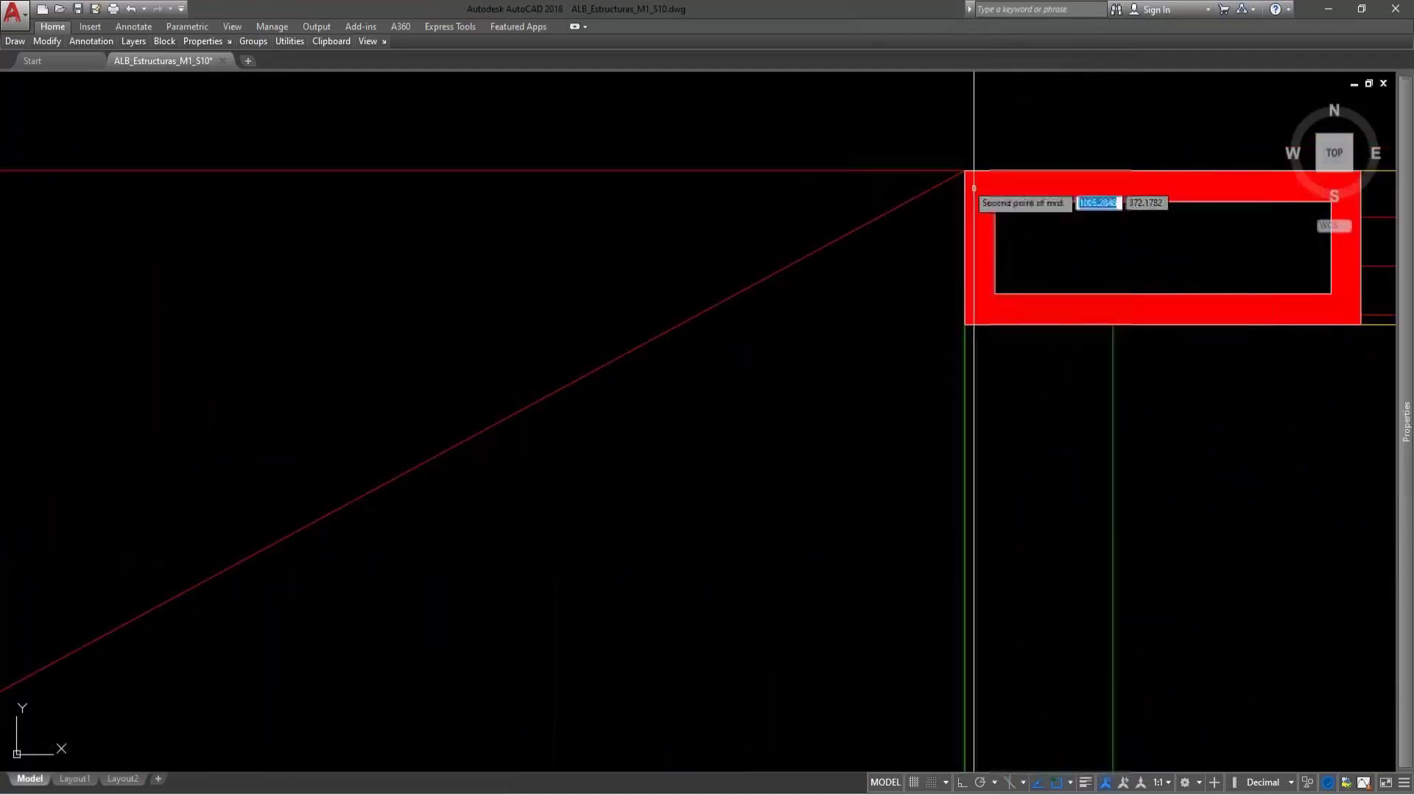
pyautogui.click(1111, 335)
# - Place another vertical construction line through the top midpoint of the wall below the V (0.70x0.20) beam and end the command
pyautogui.scroll(-8, 1079, 181)
pyautogui.scroll(2, 1054, 281)
pyautogui.moveTo(1124, 633); pyautogui.dragTo(1027, 81, button='middle')
pyautogui.scroll(-2, 1057, 155)
pyautogui.scroll(2, 1028, 308)
pyautogui.scroll(3, 1024, 295)
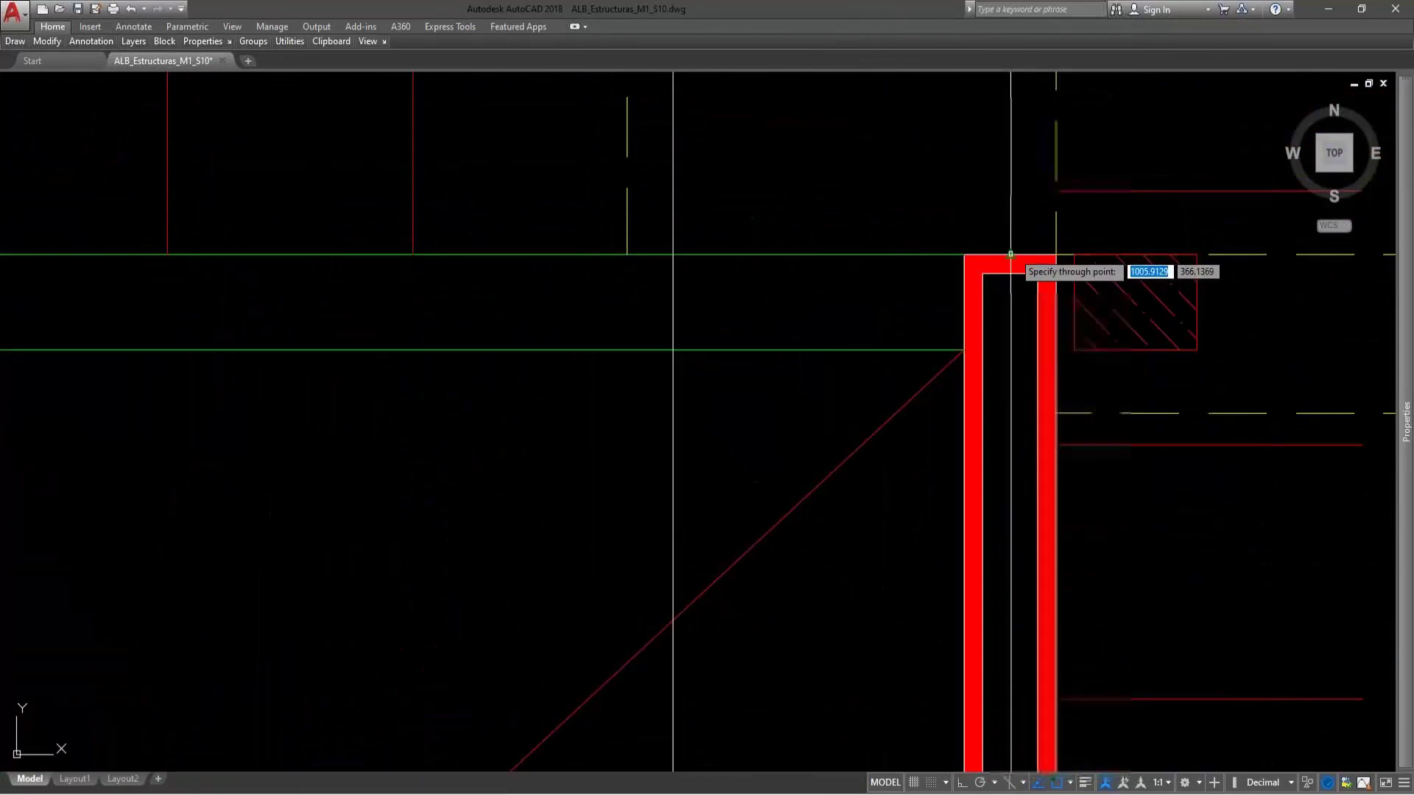
pyautogui.scroll(-7, 1156, 474)
pyautogui.press('Escape')
# - Examine the two construction lines around the V (0.15x0.40) and V (0.70x0.20) beams against the adjacent walls and columns
pyautogui.scroll(-4, 1176, 499)
pyautogui.scroll(4, 1159, 283)
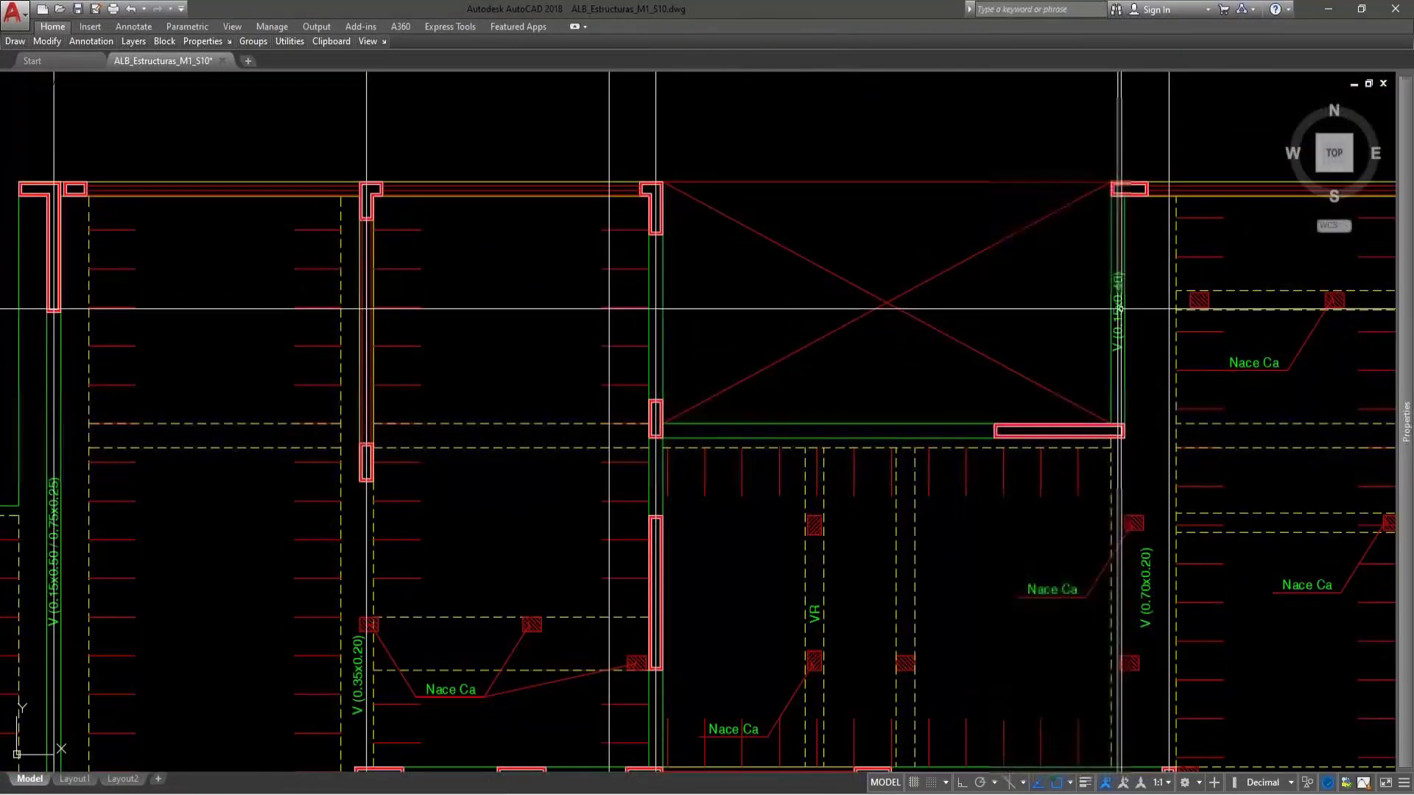
pyautogui.scroll(2, 1183, 399)
pyautogui.moveTo(1141, 292); pyautogui.dragTo(1152, 356, button='middle')
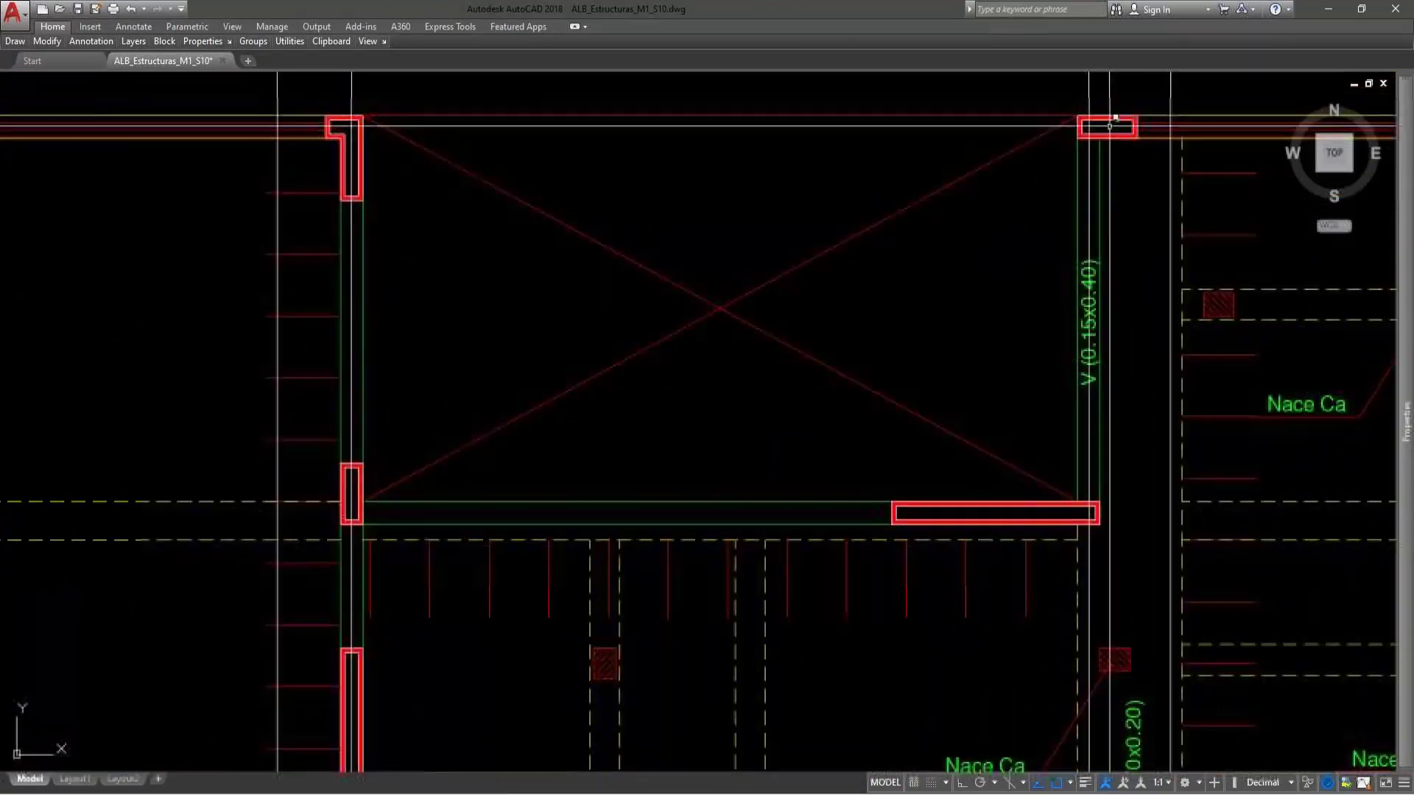
pyautogui.moveTo(1169, 492); pyautogui.dragTo(1116, 363, button='middle')
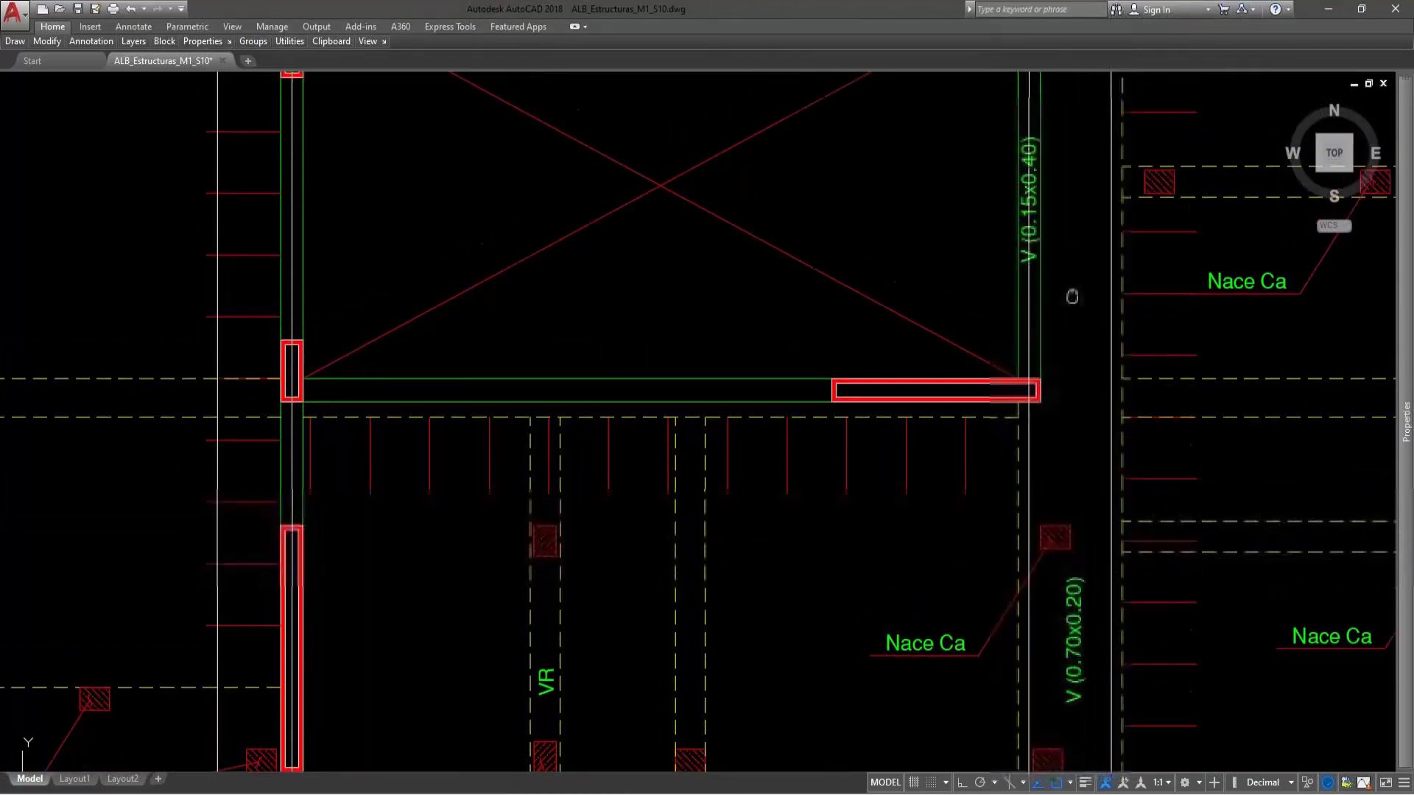
pyautogui.scroll(4, 1073, 300)
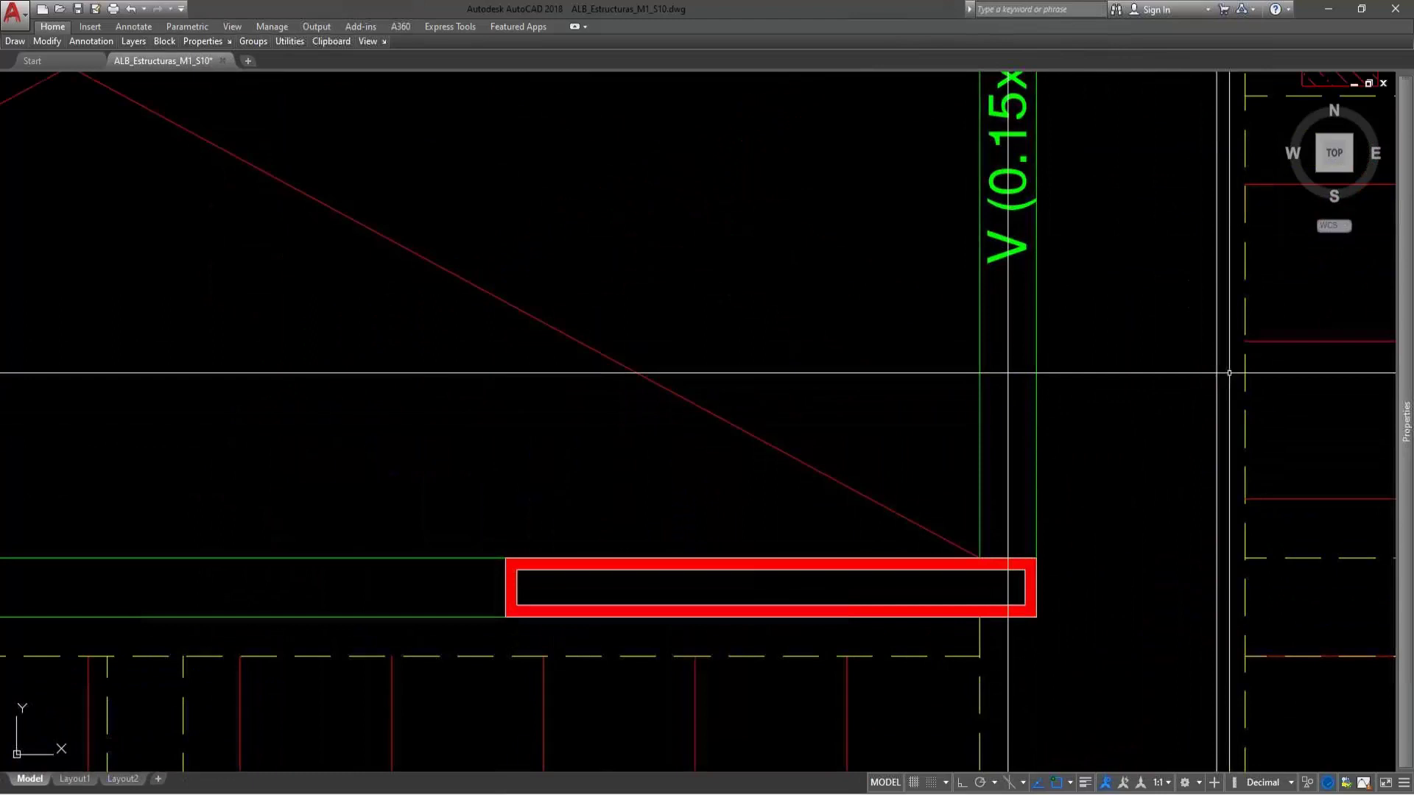
pyautogui.scroll(-5, 1065, 319)
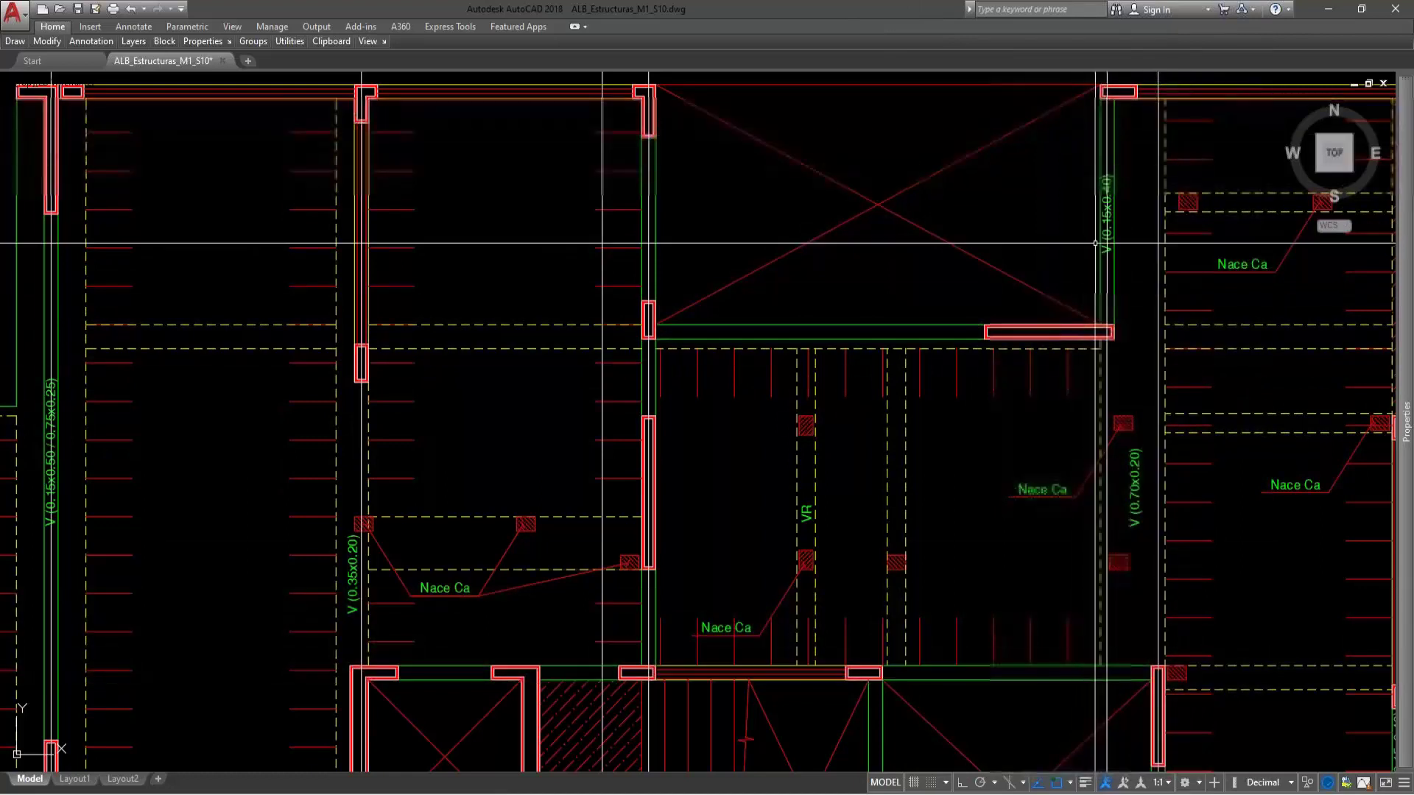
pyautogui.scroll(-3, 1155, 440)
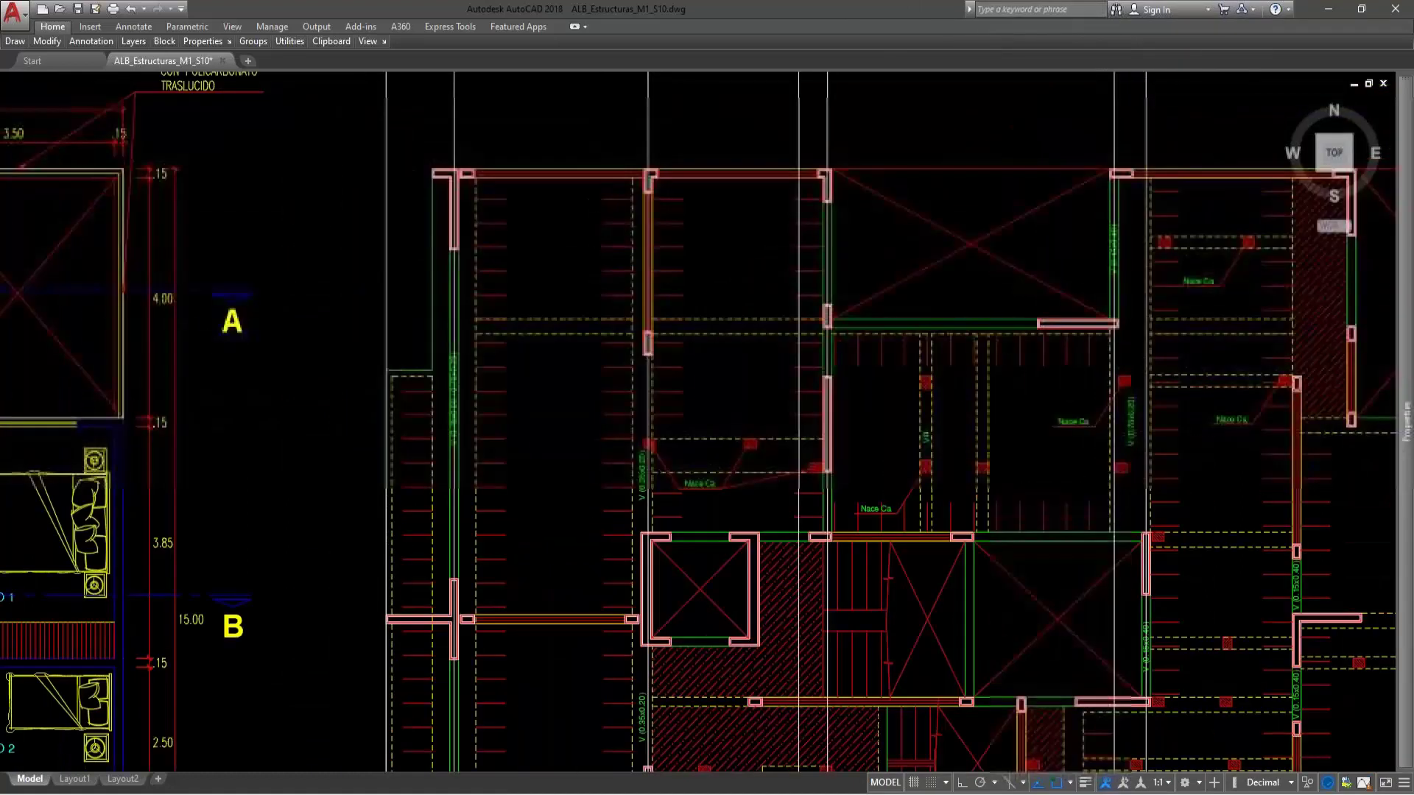
pyautogui.scroll(5, 1155, 440)
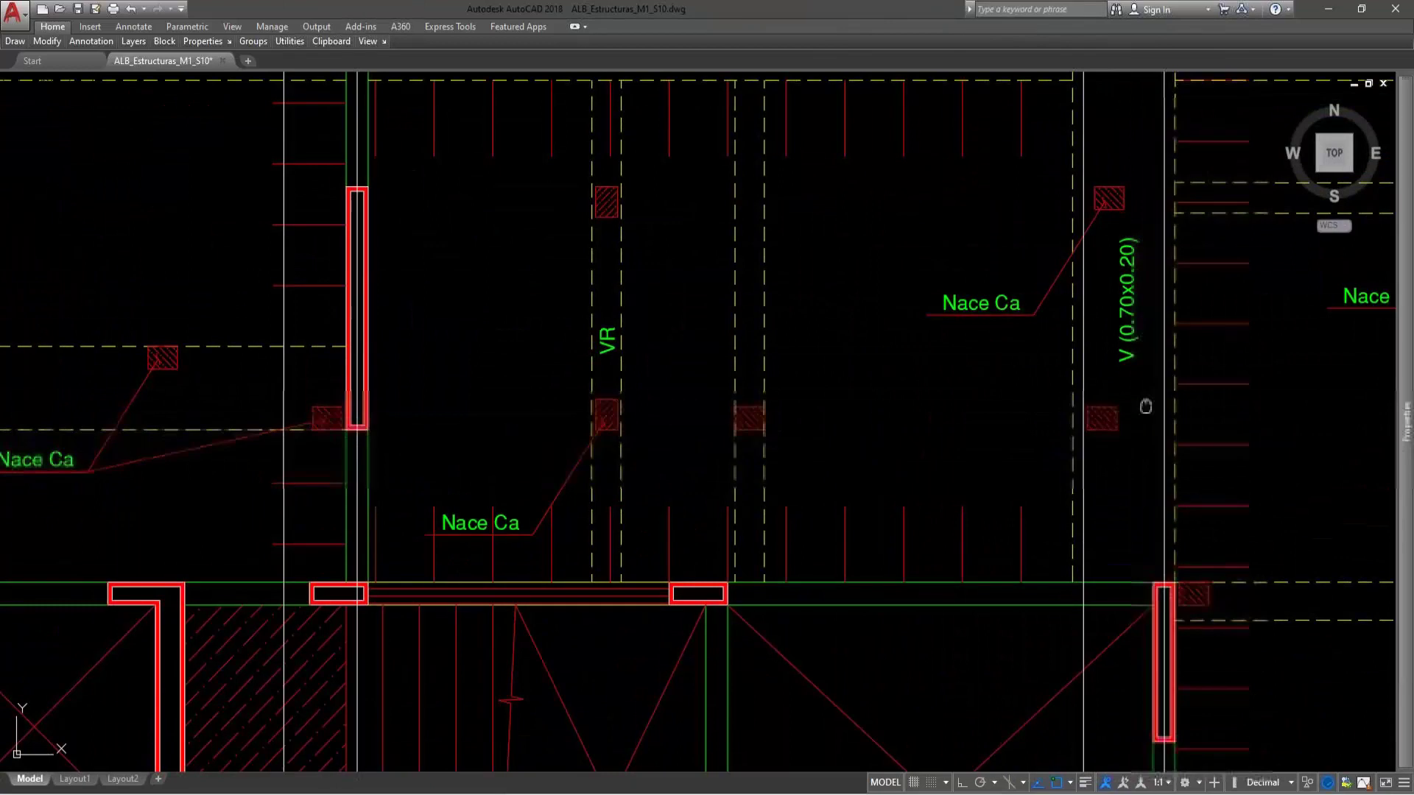
pyautogui.scroll(-2, 1082, 683)
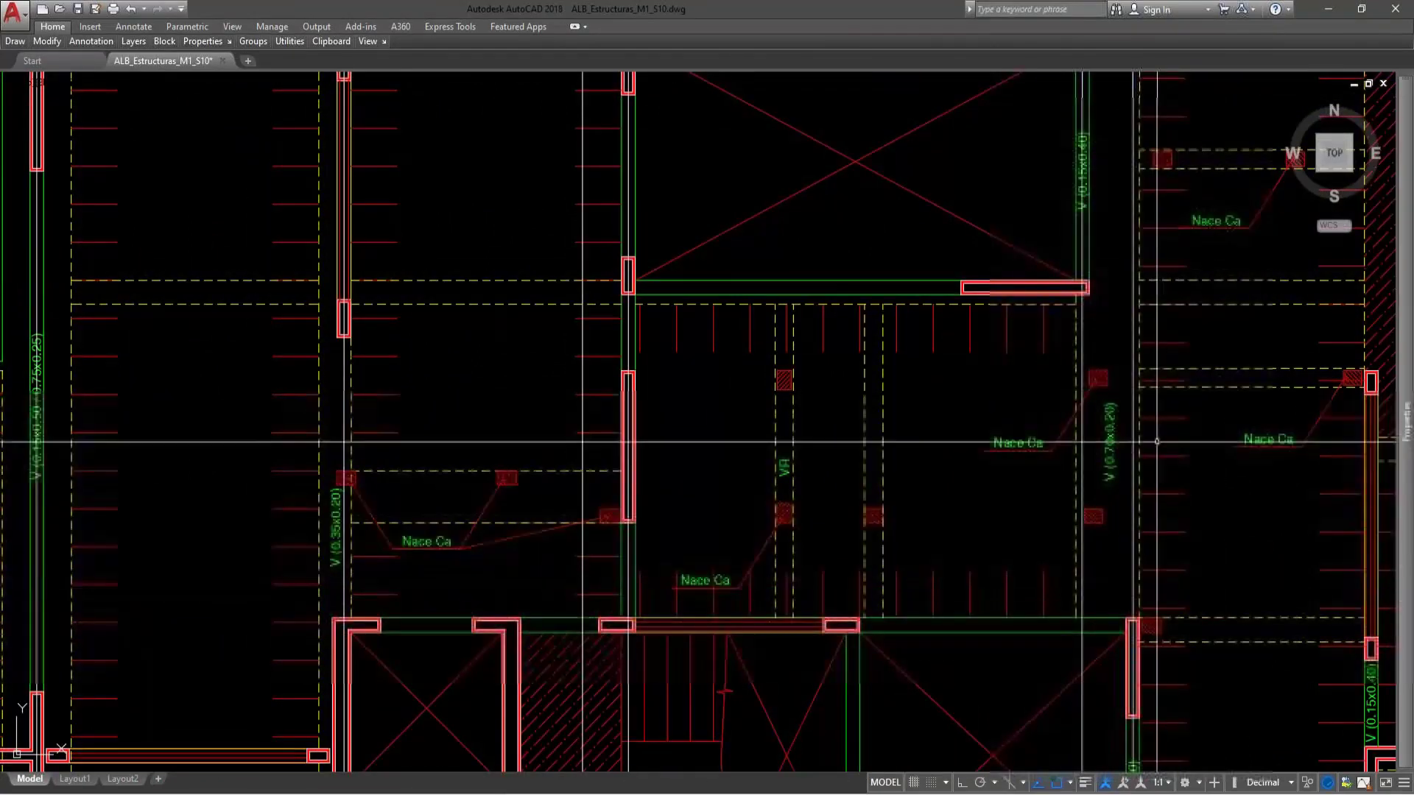
pyautogui.moveTo(1132, 167); pyautogui.dragTo(1136, 255, button='middle')
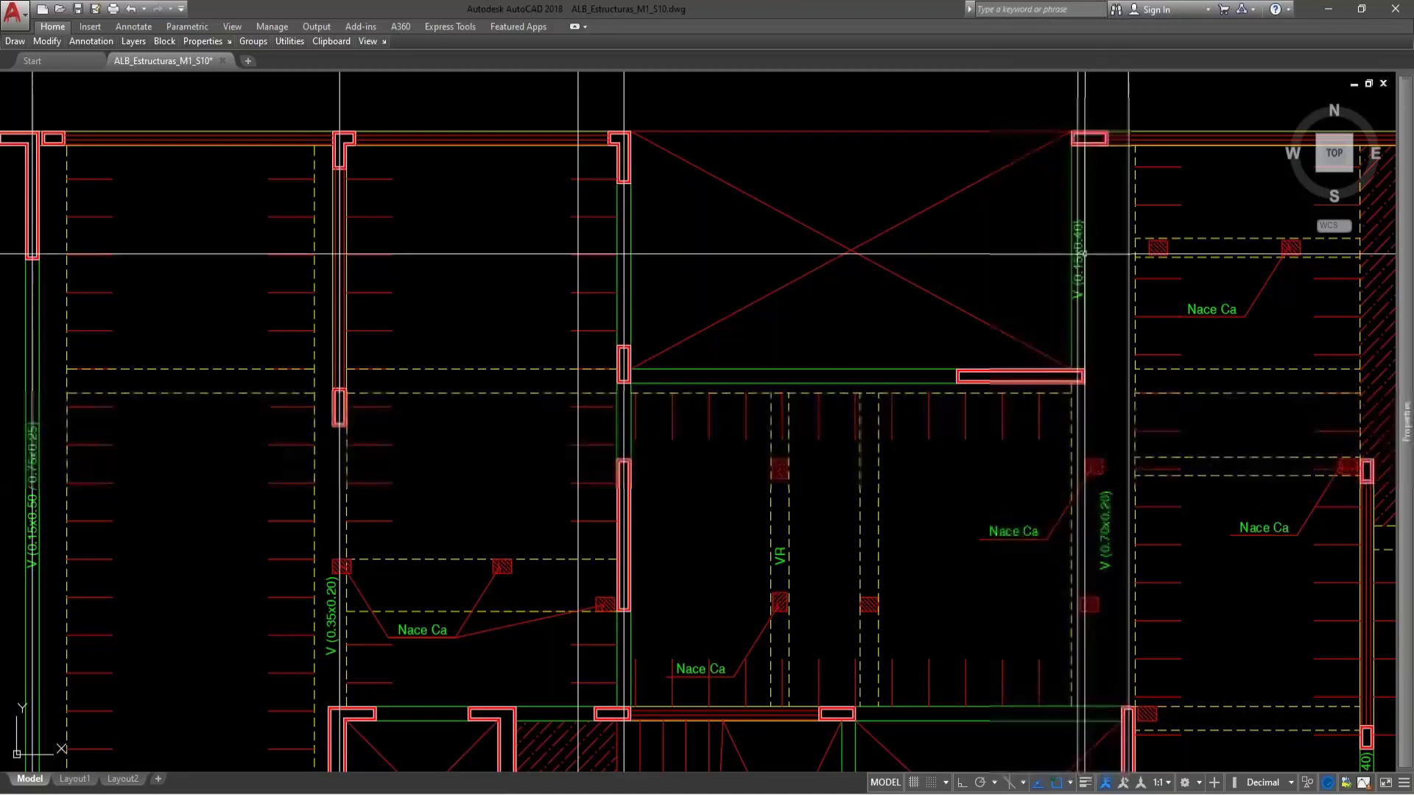
# - Draw a vertical construction line along the axis of the wall bounding the lower central void, below the V (0.35x0.20) beam
pyautogui.scroll(6, 1079, 241)
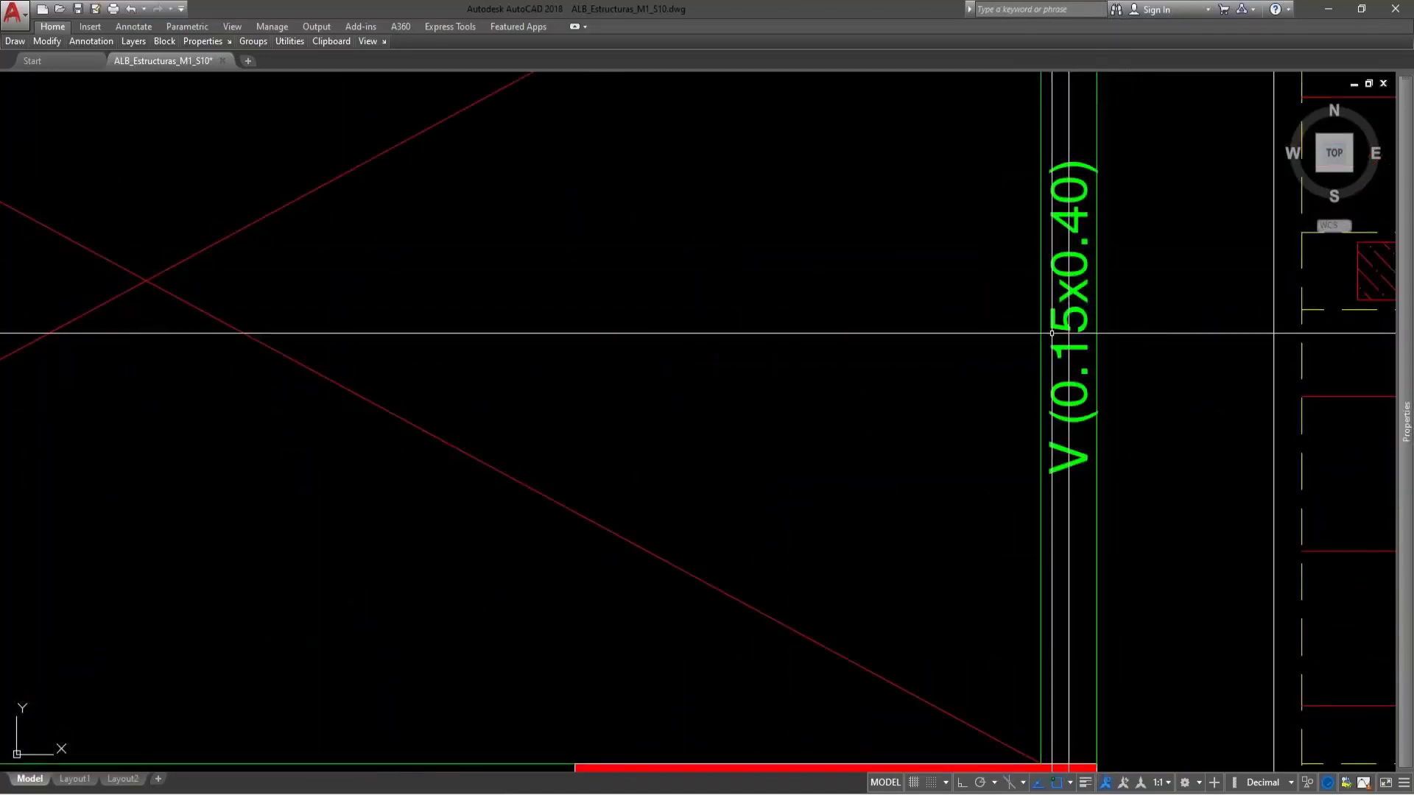
pyautogui.scroll(-6, 1075, 221)
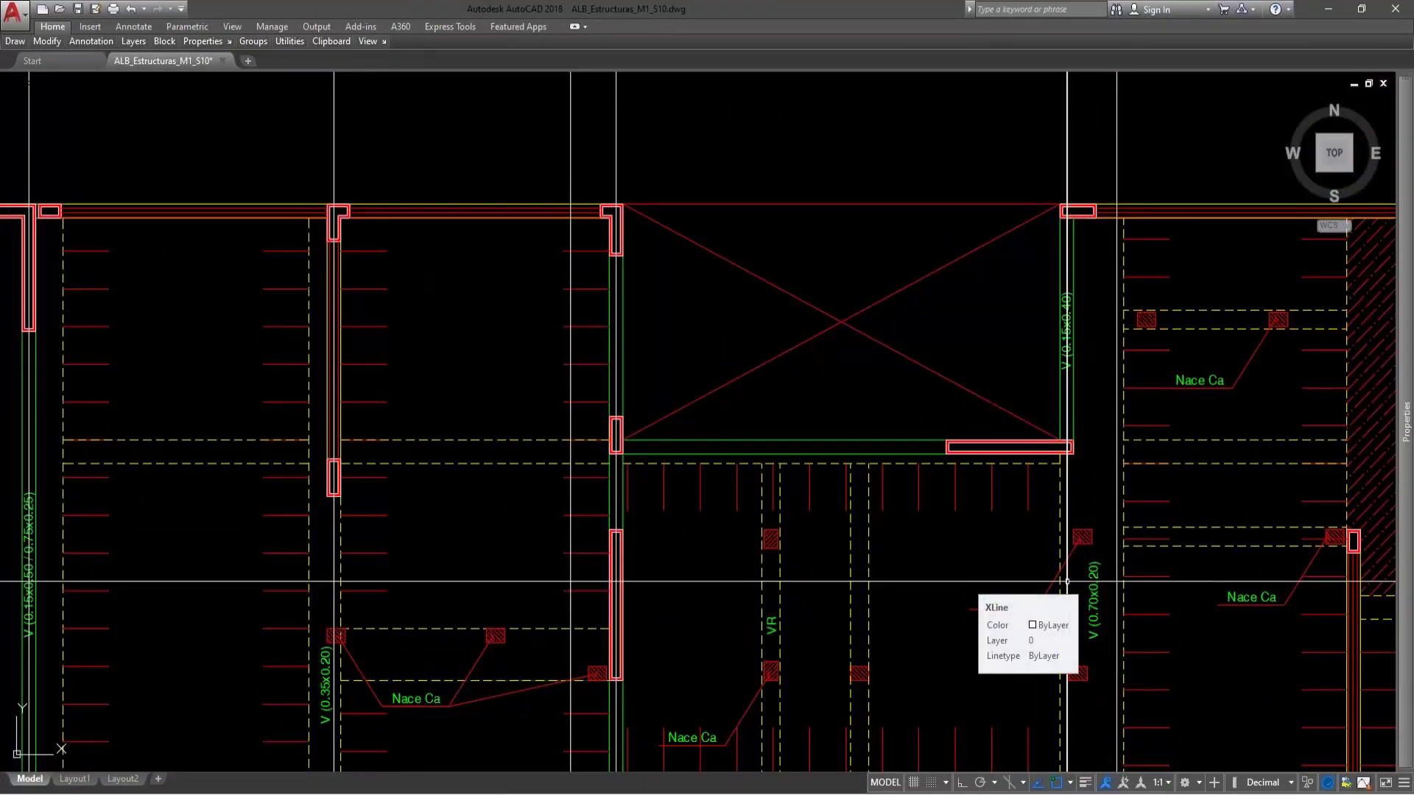
pyautogui.scroll(-2, 1125, 714)
pyautogui.moveTo(1125, 713); pyautogui.dragTo(1159, 267, button='middle')
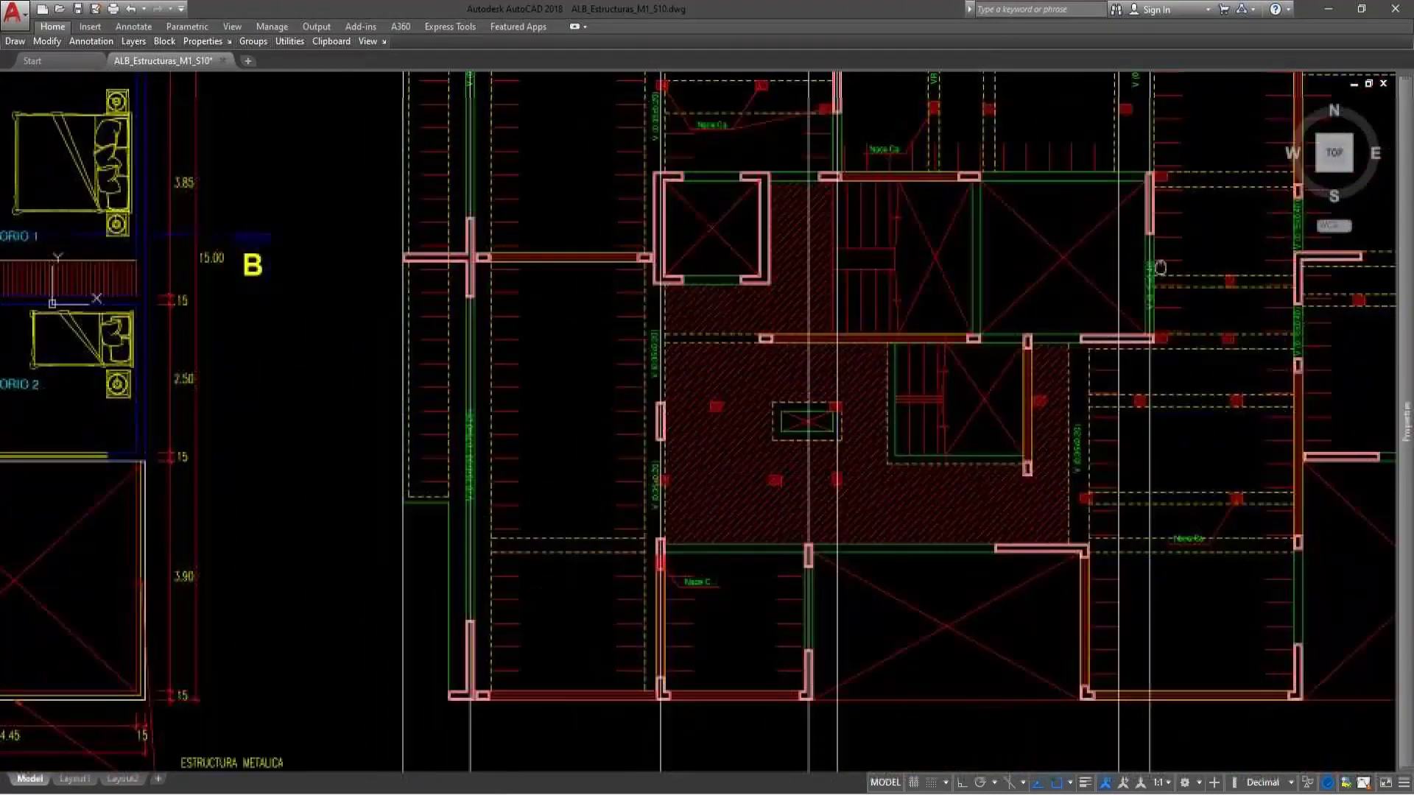
pyautogui.write('xl')
pyautogui.press('Return')
pyautogui.write('v')
pyautogui.press('Return')
pyautogui.scroll(5, 1088, 559)
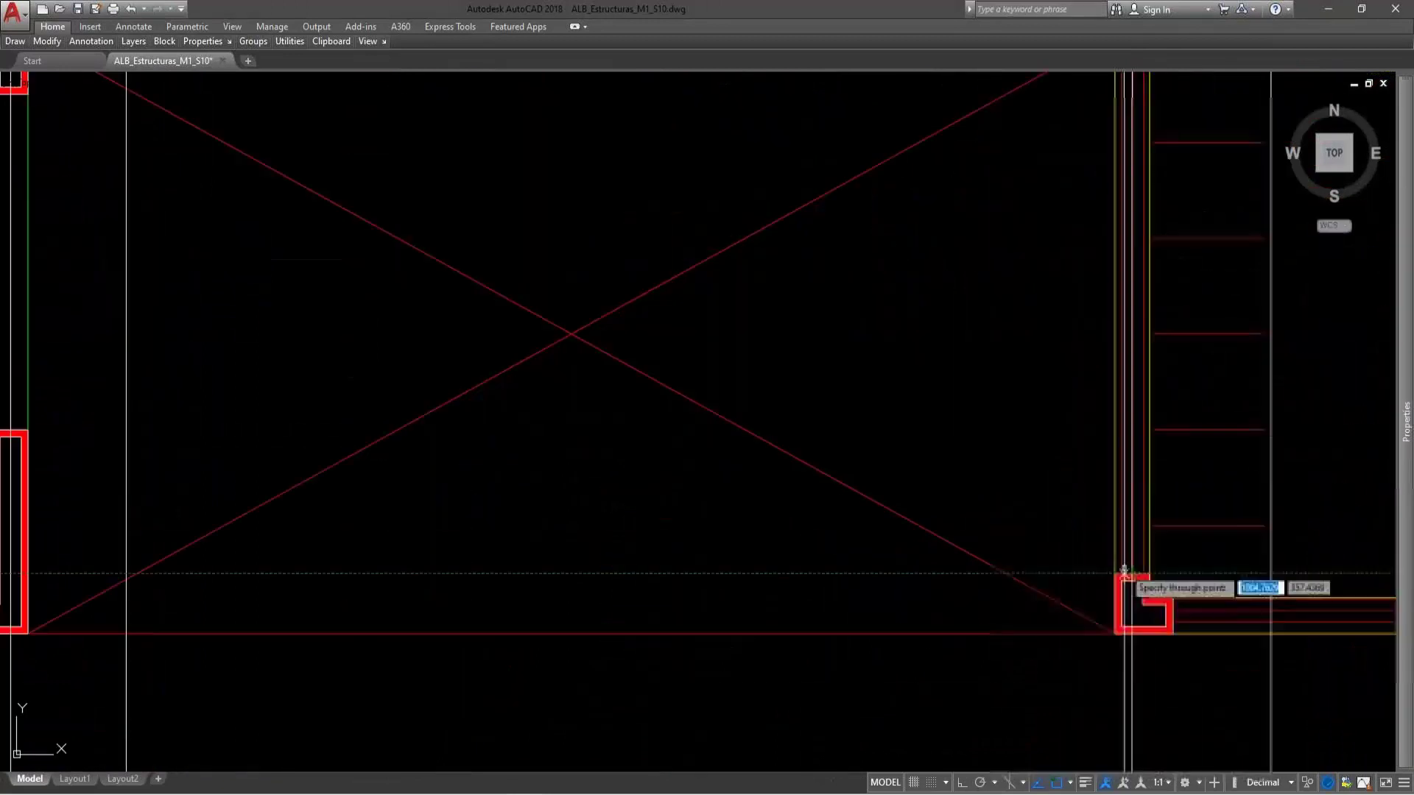
# - Place another vertical construction line through the axis of the wall beside the lower staircase
pyautogui.scroll(-4, 934, 595)
pyautogui.scroll(-3, 1117, 577)
pyautogui.scroll(1, 1116, 587)
pyautogui.moveTo(1108, 669); pyautogui.dragTo(1142, 675, button='middle')
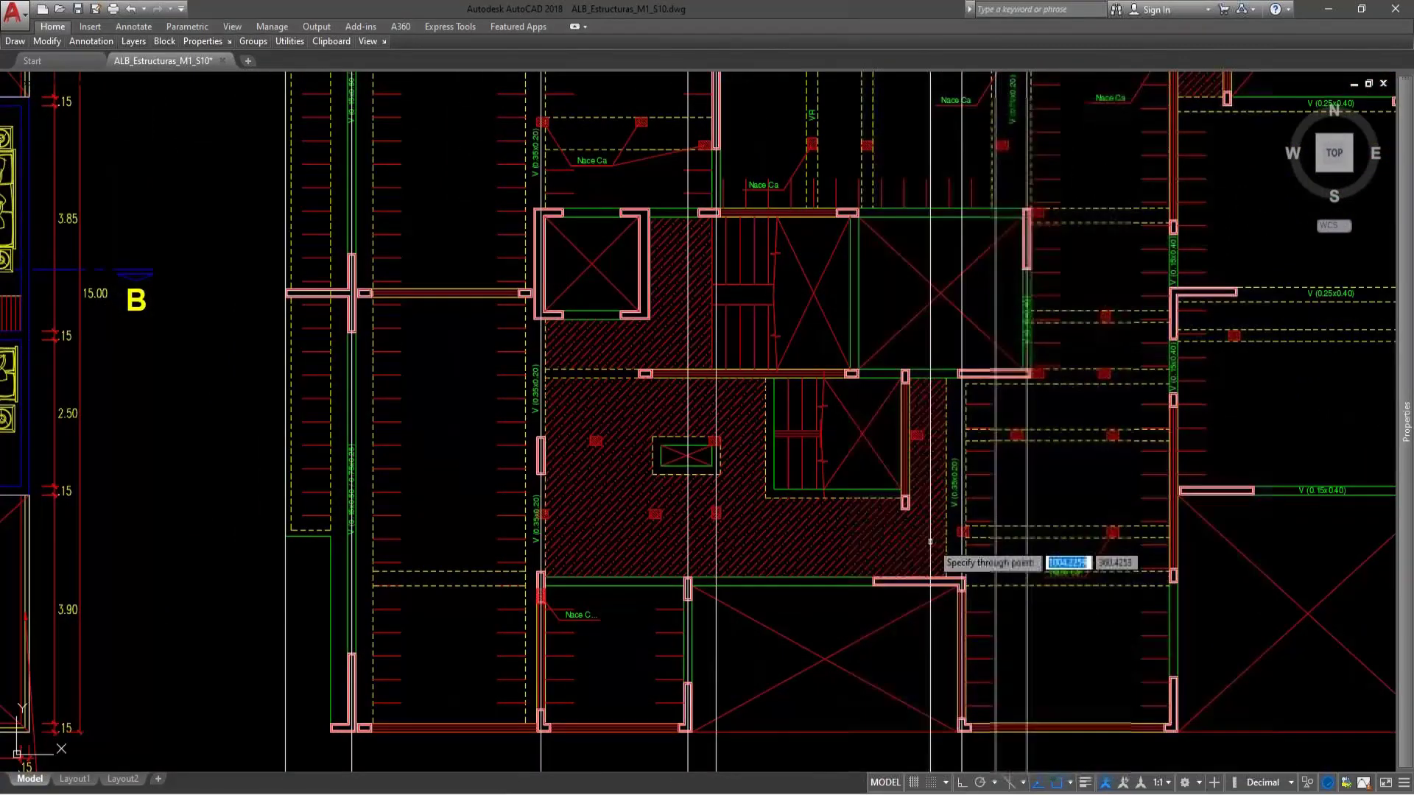
pyautogui.scroll(1, 904, 519)
pyautogui.scroll(3, 906, 537)
pyautogui.scroll(2, 904, 537)
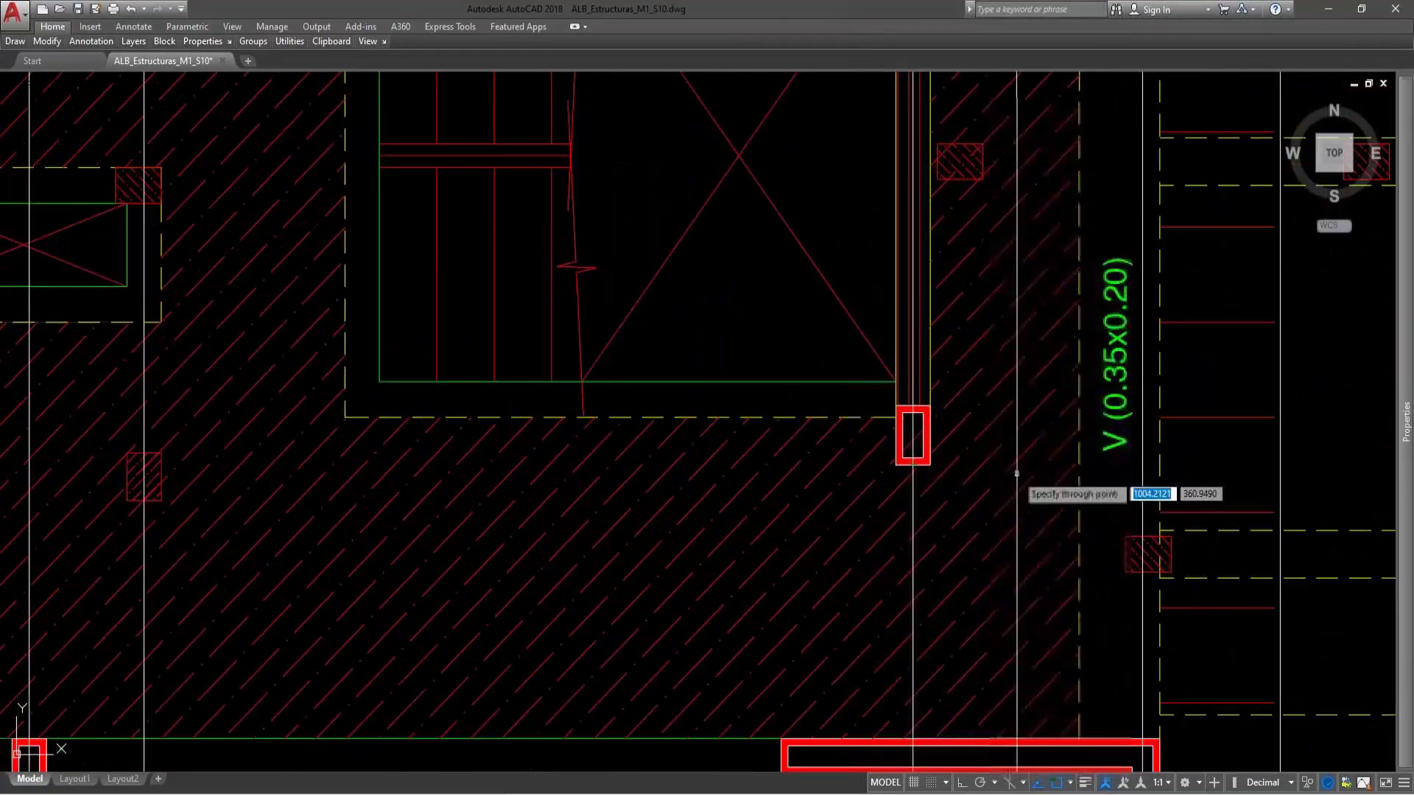
# - Draw a vertical construction line centred on the beam beside the upper staircase, using the midpoint between its two edges
pyautogui.scroll(-2, 1015, 475)
pyautogui.scroll(-5, 1015, 475)
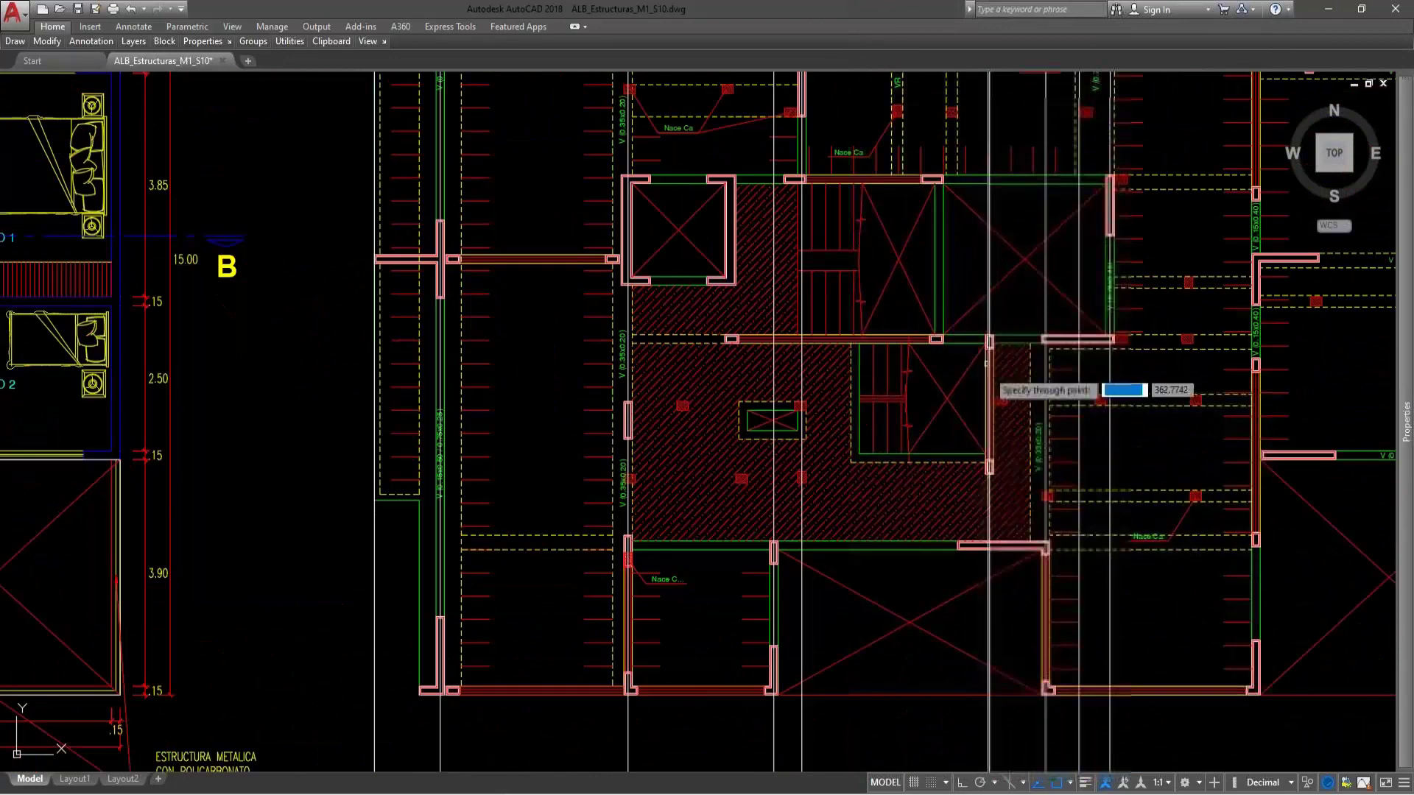
pyautogui.moveTo(985, 357); pyautogui.dragTo(990, 451, button='middle')
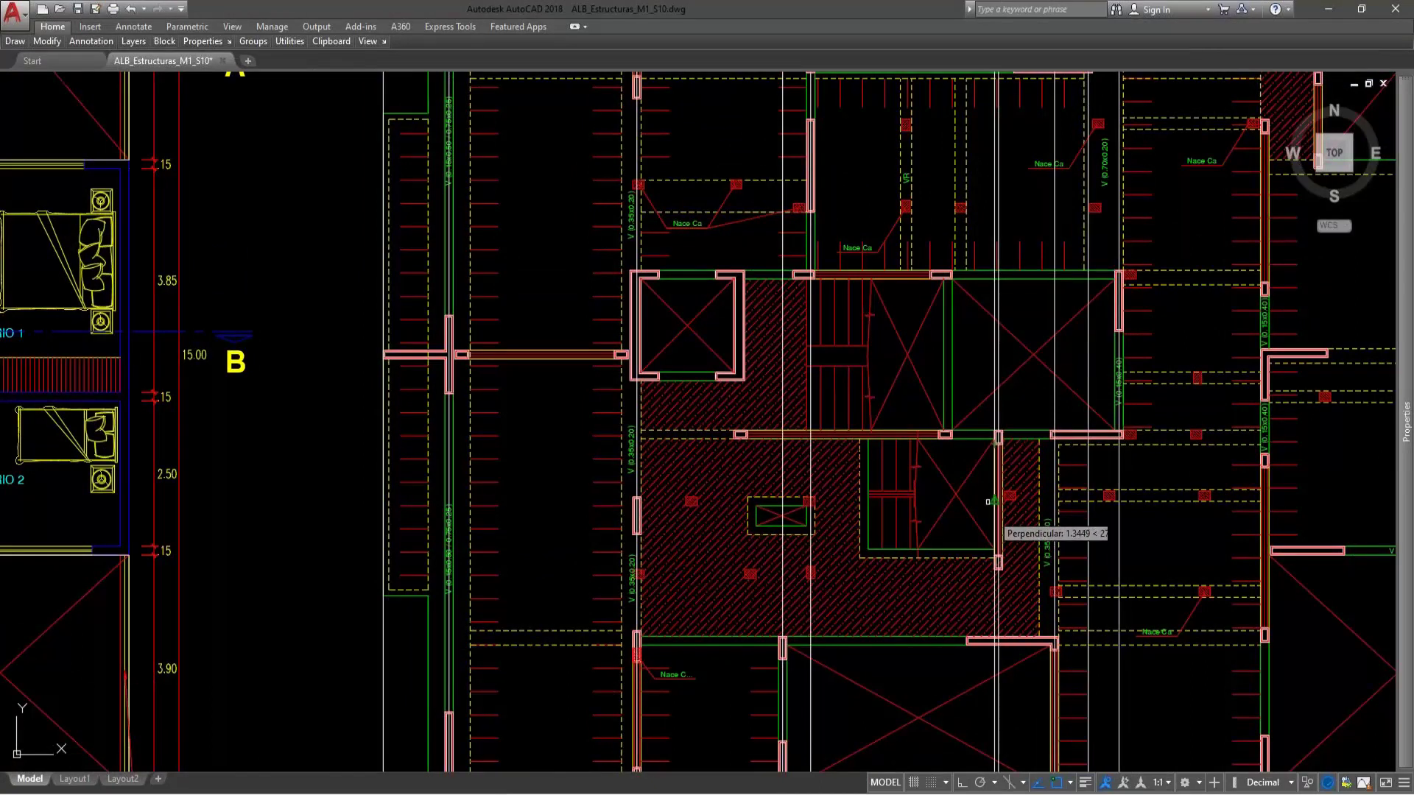
pyautogui.scroll(5, 942, 442)
pyautogui.keyDown('shift'); pyautogui.rightClick(940, 486); pyautogui.keyUp('shift')
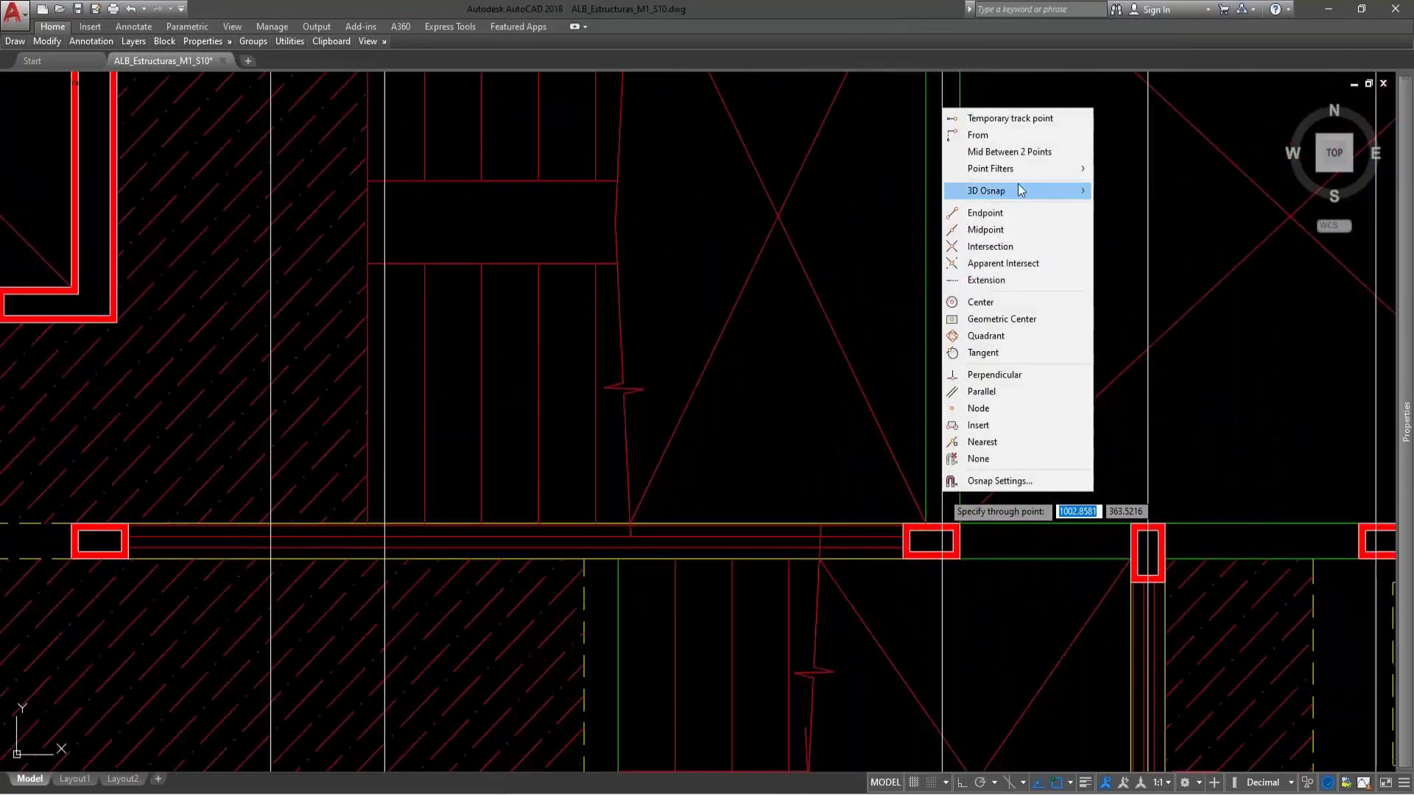
pyautogui.click(1032, 153)
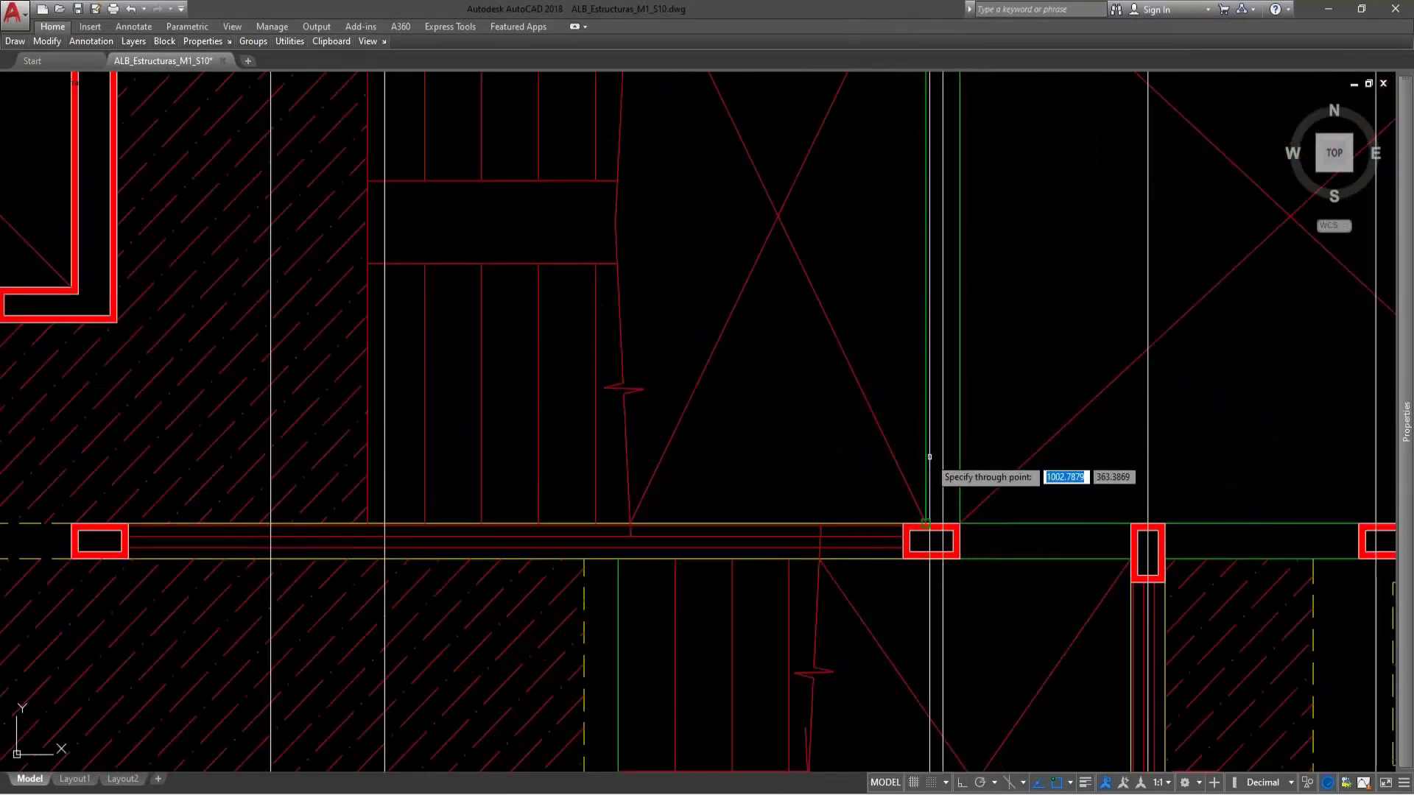
pyautogui.scroll(-6, 929, 457)
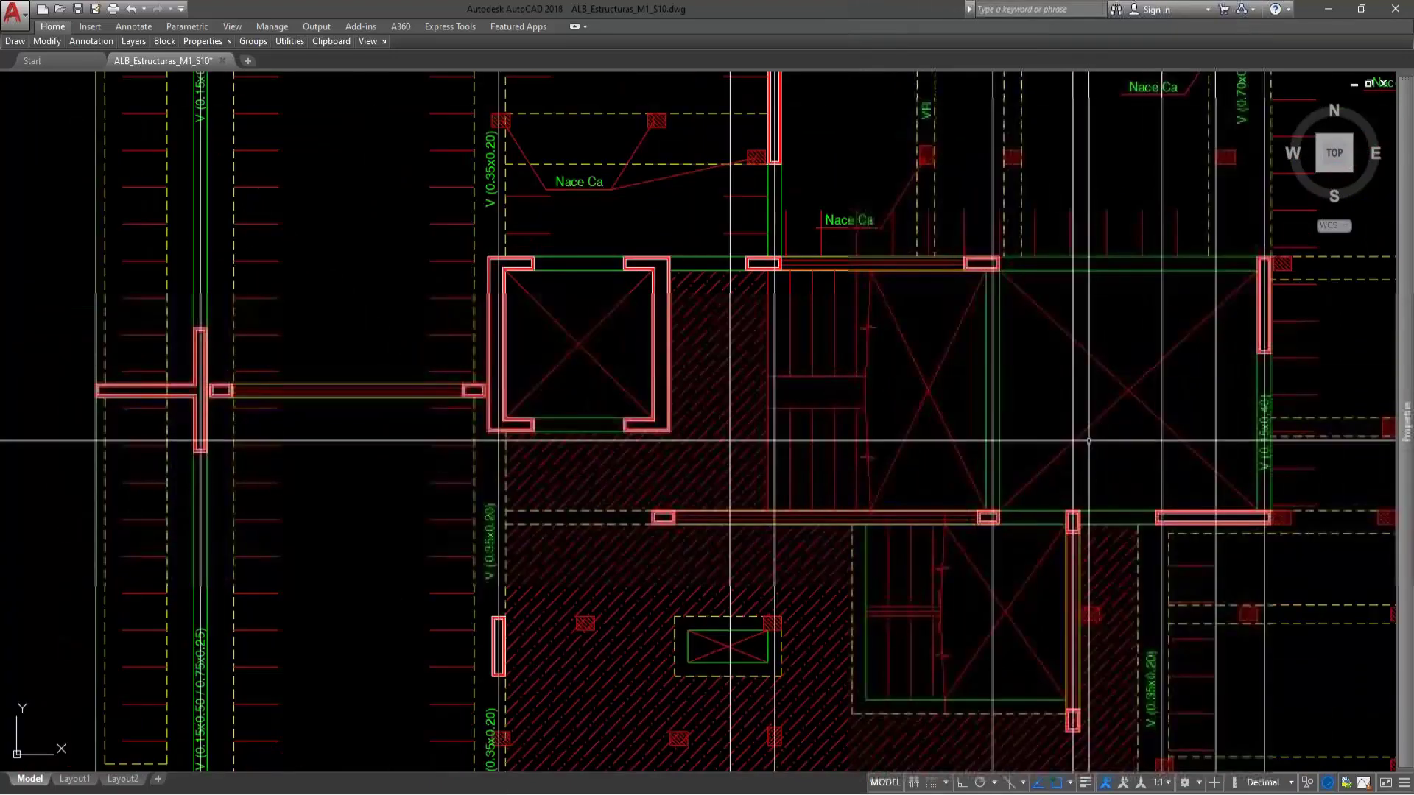
# - Examine the walls and beams around both staircases against the vertical construction lines passing through them
pyautogui.scroll(-5, 1088, 440)
pyautogui.scroll(5, 1007, 344)
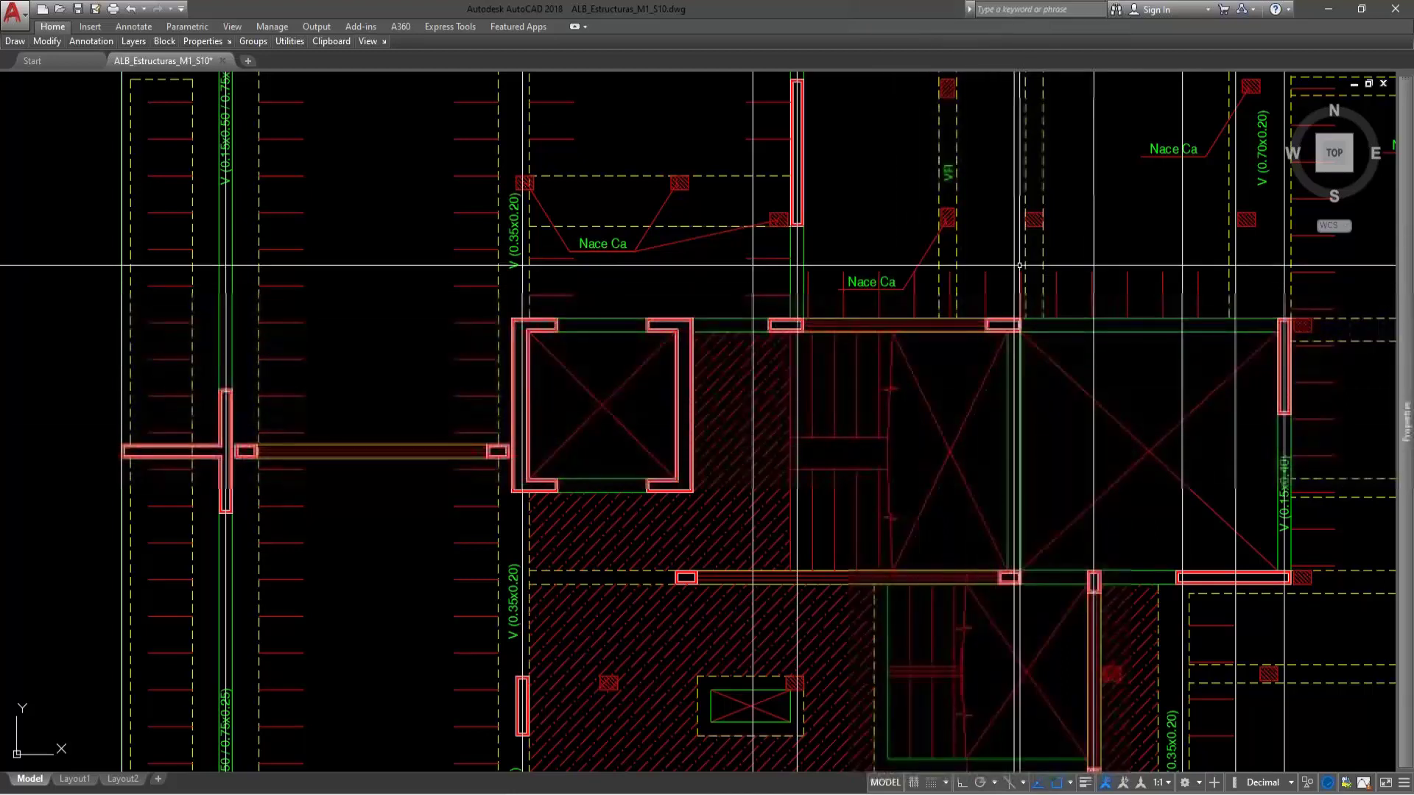
pyautogui.scroll(-2, 944, 407)
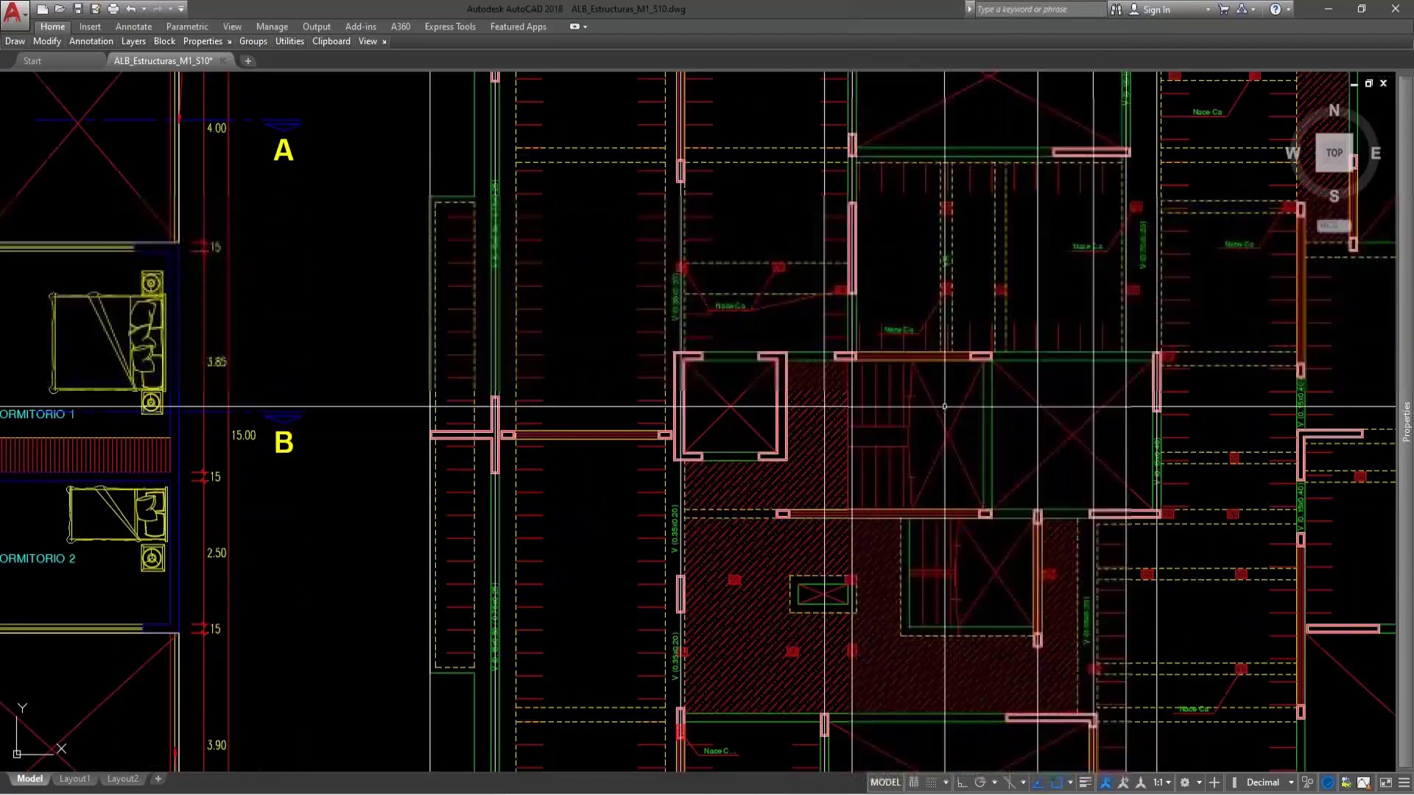
pyautogui.scroll(-2, 945, 407)
pyautogui.scroll(6, 898, 425)
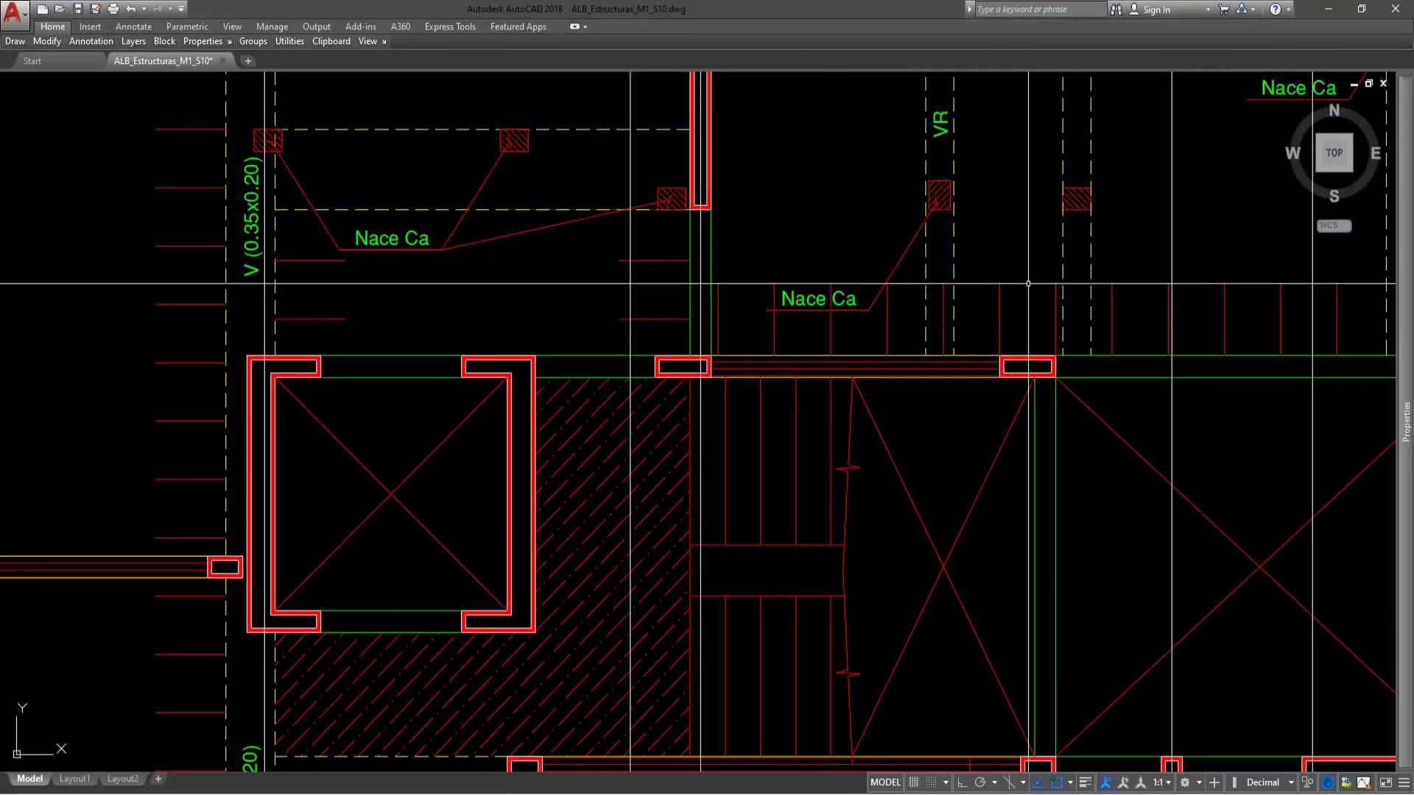
pyautogui.scroll(-5, 1021, 292)
pyautogui.scroll(7, 1021, 292)
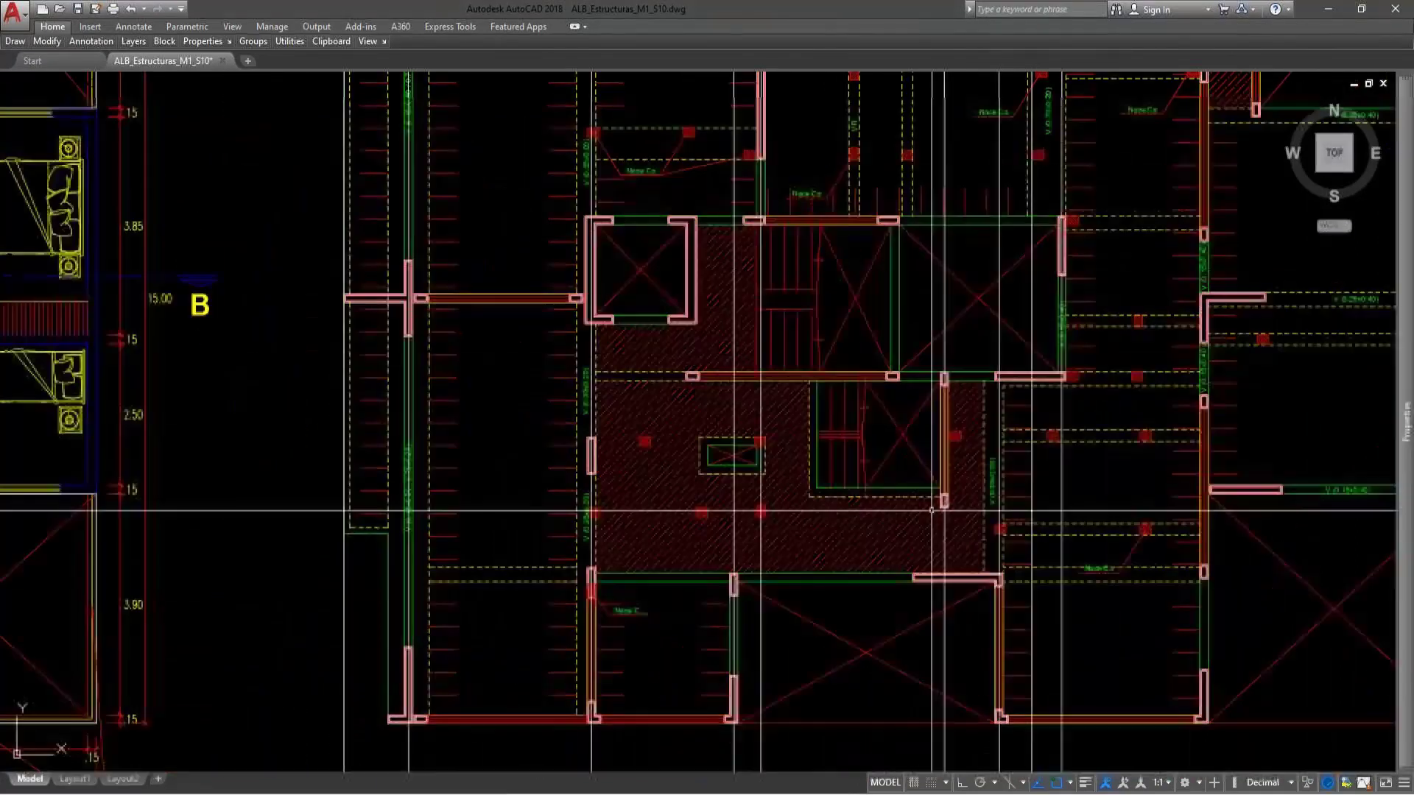
pyautogui.scroll(-3, 961, 350)
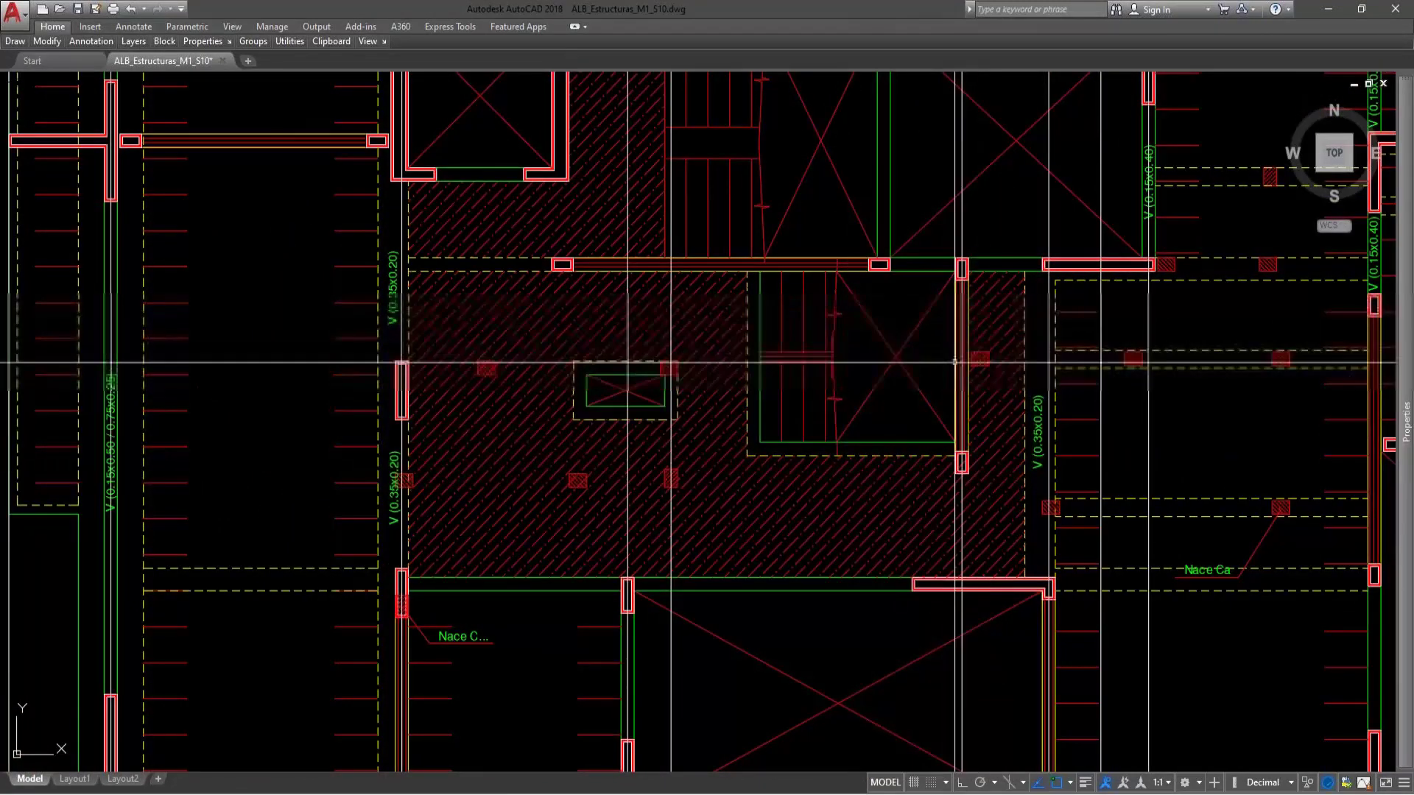
pyautogui.moveTo(954, 353); pyautogui.dragTo(951, 510, button='middle')
pyautogui.scroll(-6, 861, 289)
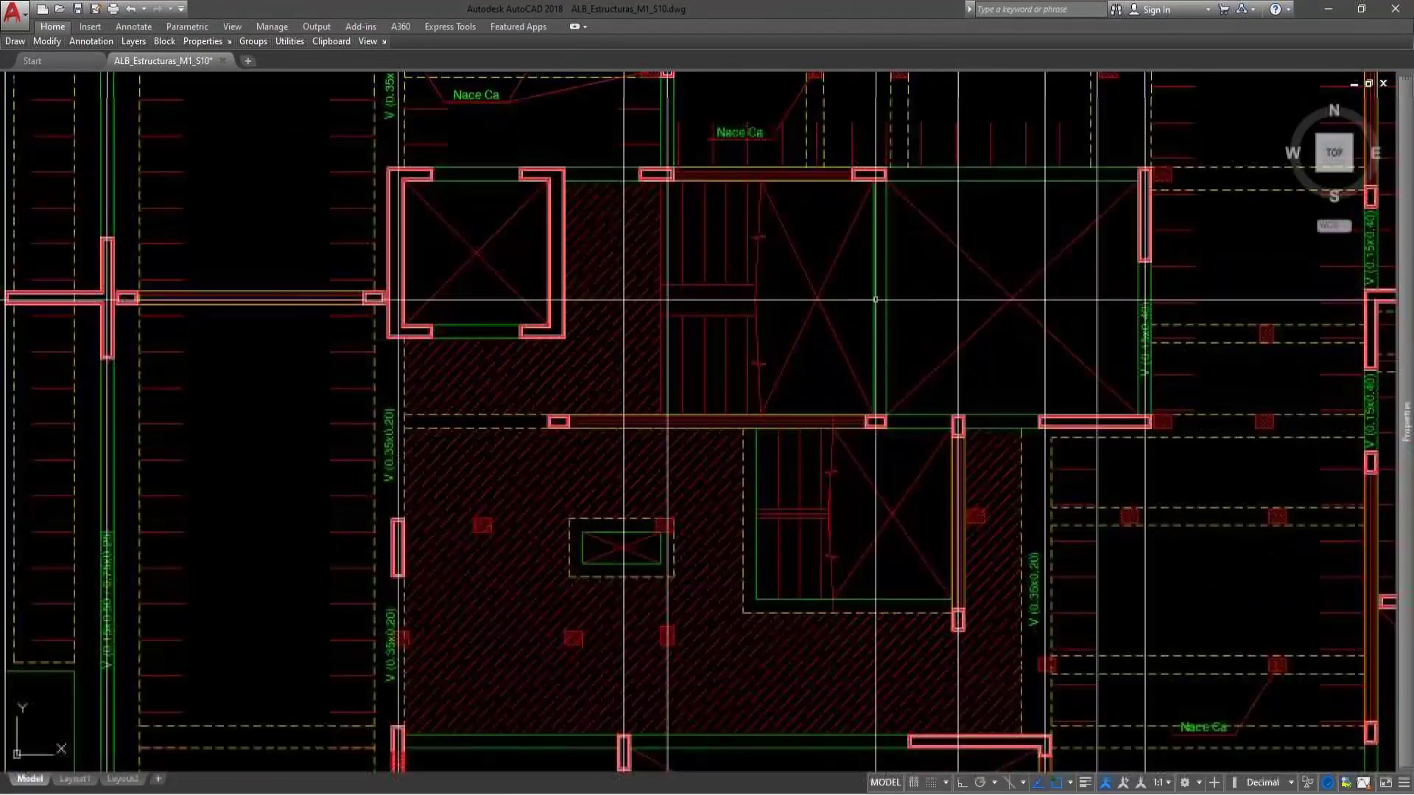
# - Draw a vertical construction line along the long wall containing the V (0.15x0.40) beams, east of the staircases
pyautogui.moveTo(1056, 387); pyautogui.dragTo(981, 475, button='middle')
pyautogui.write('xl')
pyautogui.press('Return')
pyautogui.write('v')
pyautogui.press('Return')
pyautogui.scroll(8, 996, 466)
pyautogui.click(1038, 333)
pyautogui.scroll(-8, 843, 468)
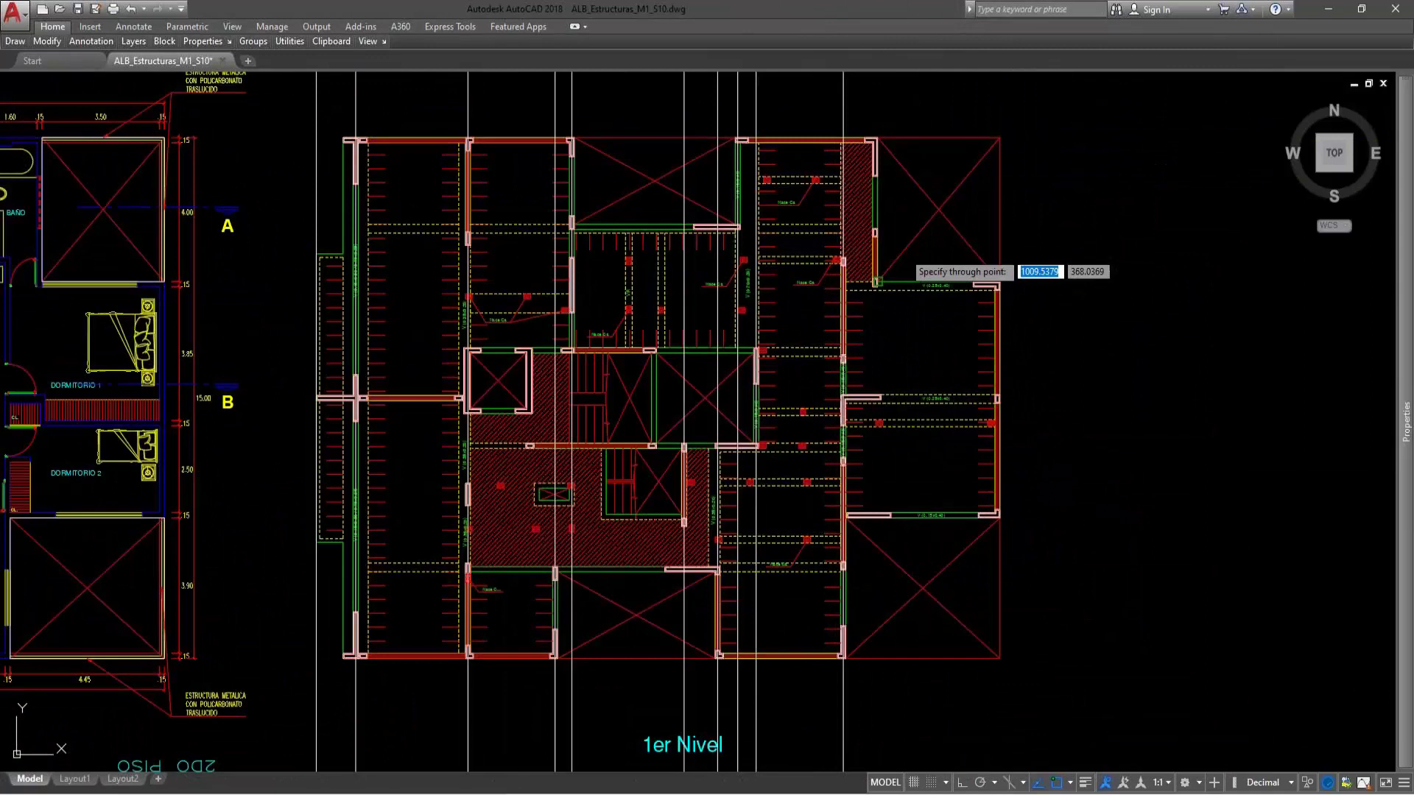
# - Add vertical construction lines through the wall beside the upper hatched strip and the outer wall east of the V (0.25x0.40) beams
pyautogui.scroll(6, 907, 392)
pyautogui.scroll(-5, 866, 312)
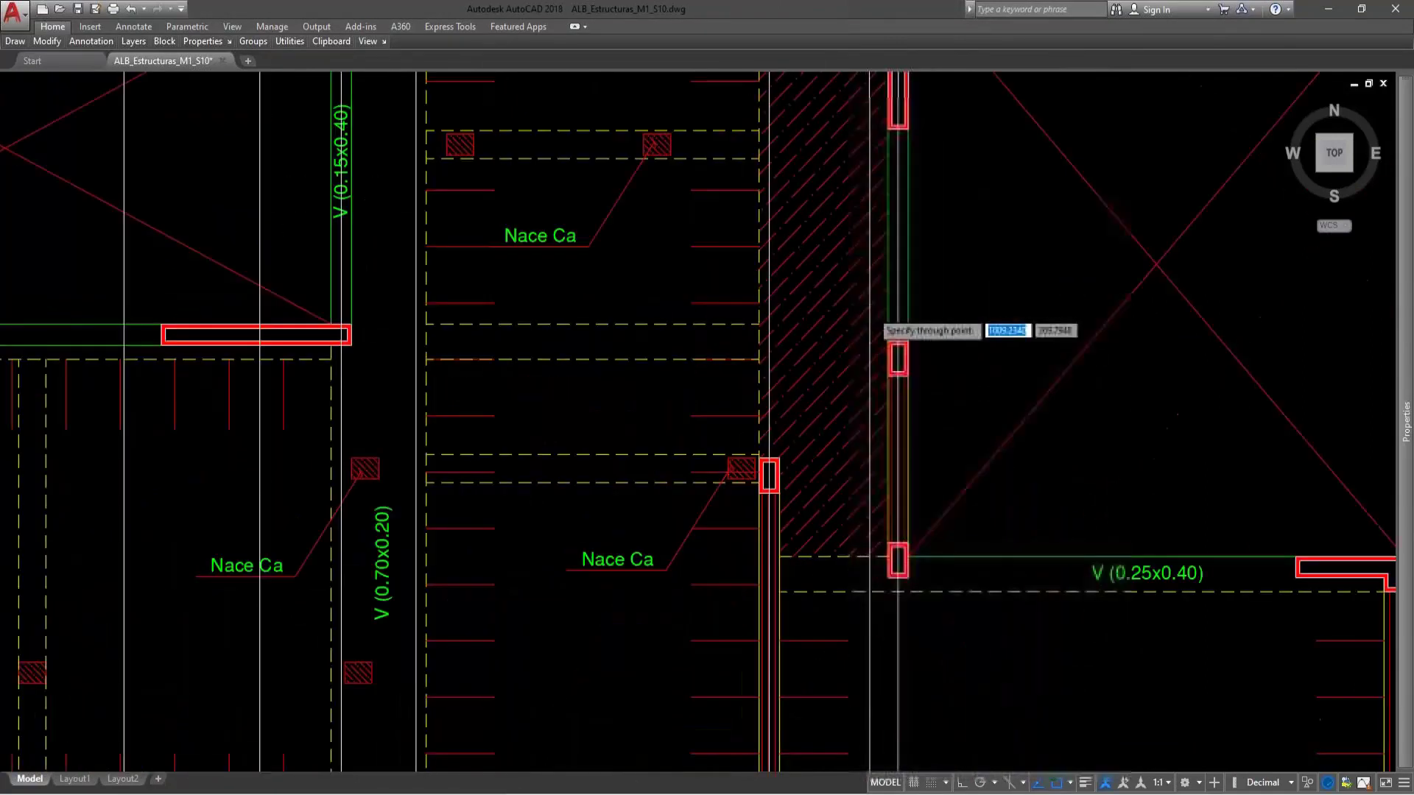
pyautogui.scroll(7, 972, 342)
pyautogui.scroll(-7, 1157, 259)
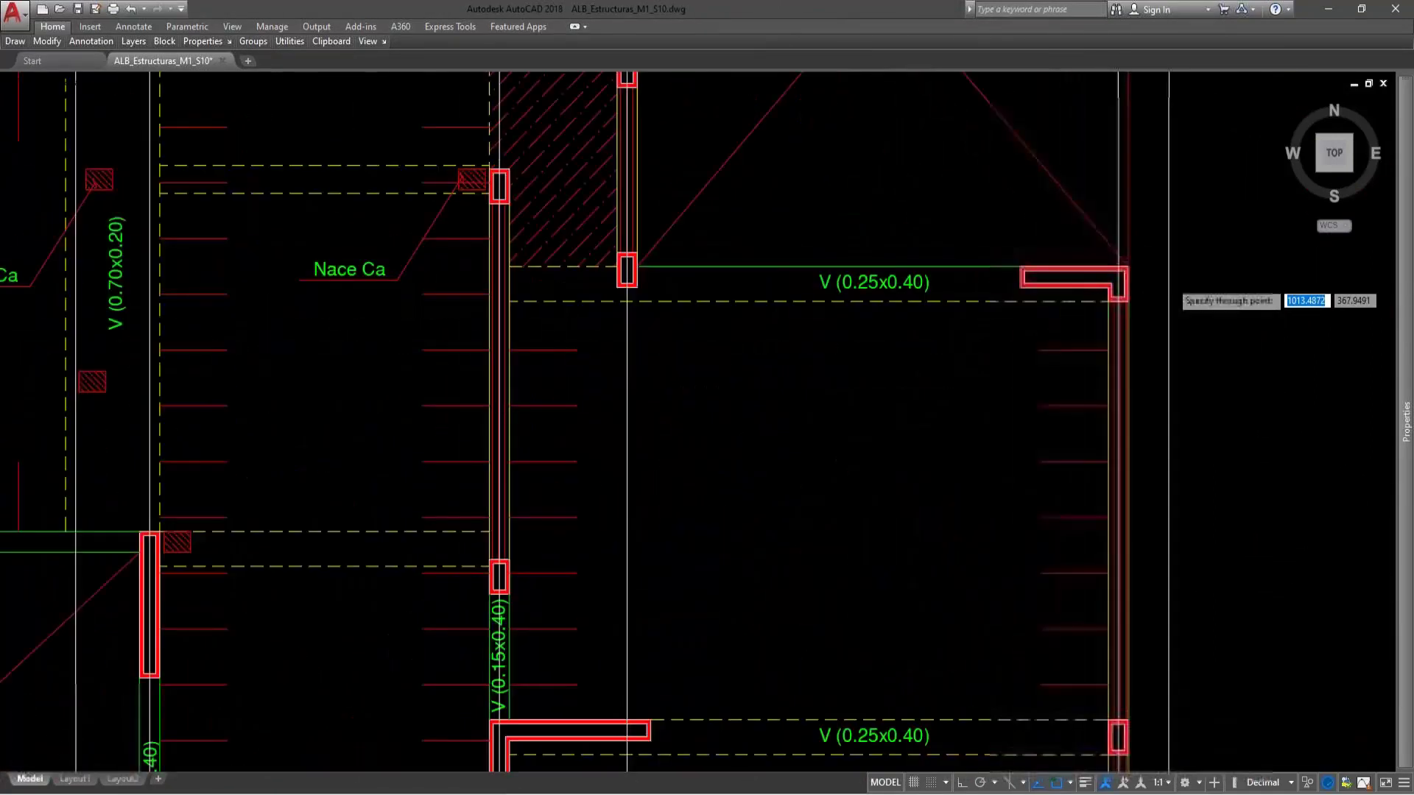
# - Draw a horizontal construction line along the axis of the plan's top perimeter wall, at the V (0.15x0.40) beam
pyautogui.write('xl')
pyautogui.press('Return')
pyautogui.write('h')
pyautogui.press('Return')
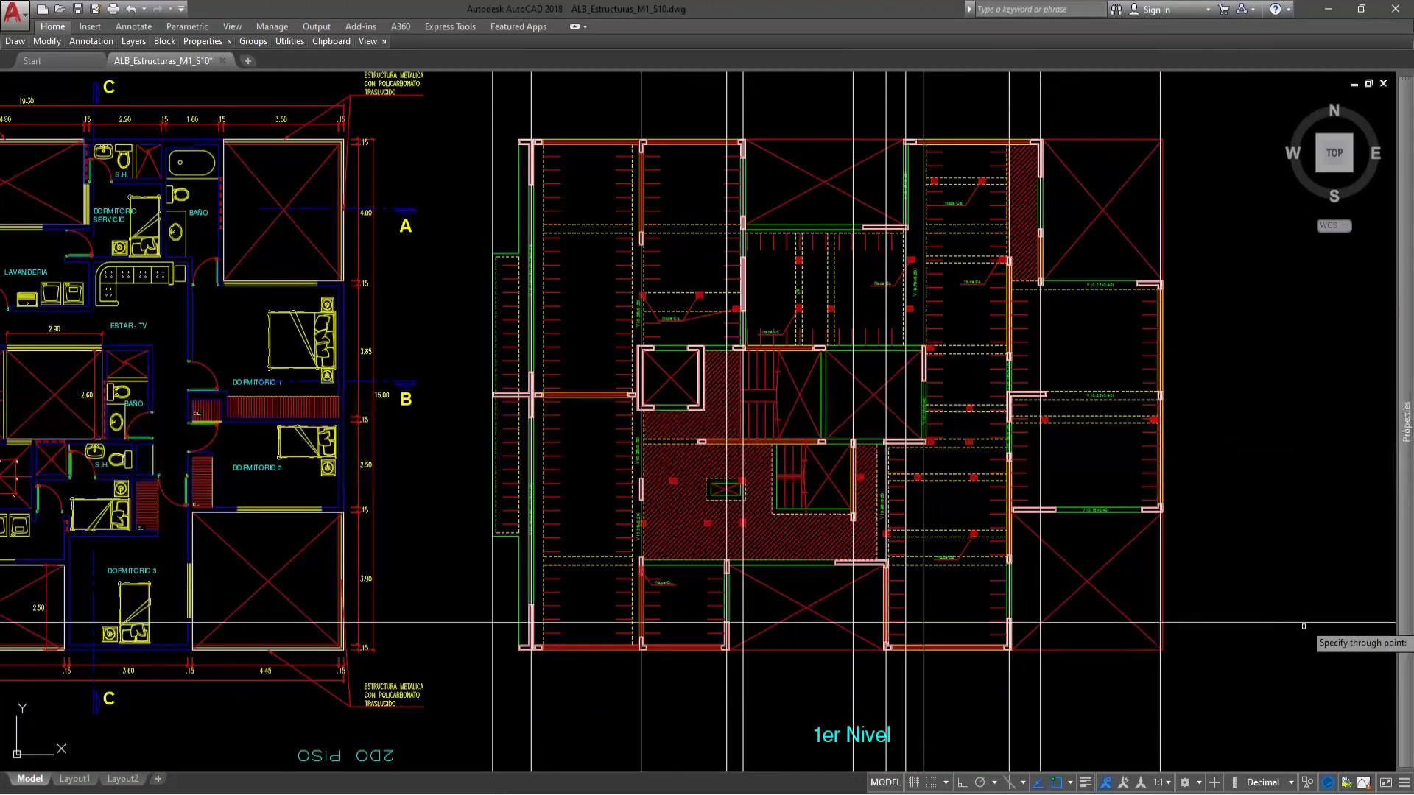
pyautogui.scroll(6, 949, 177)
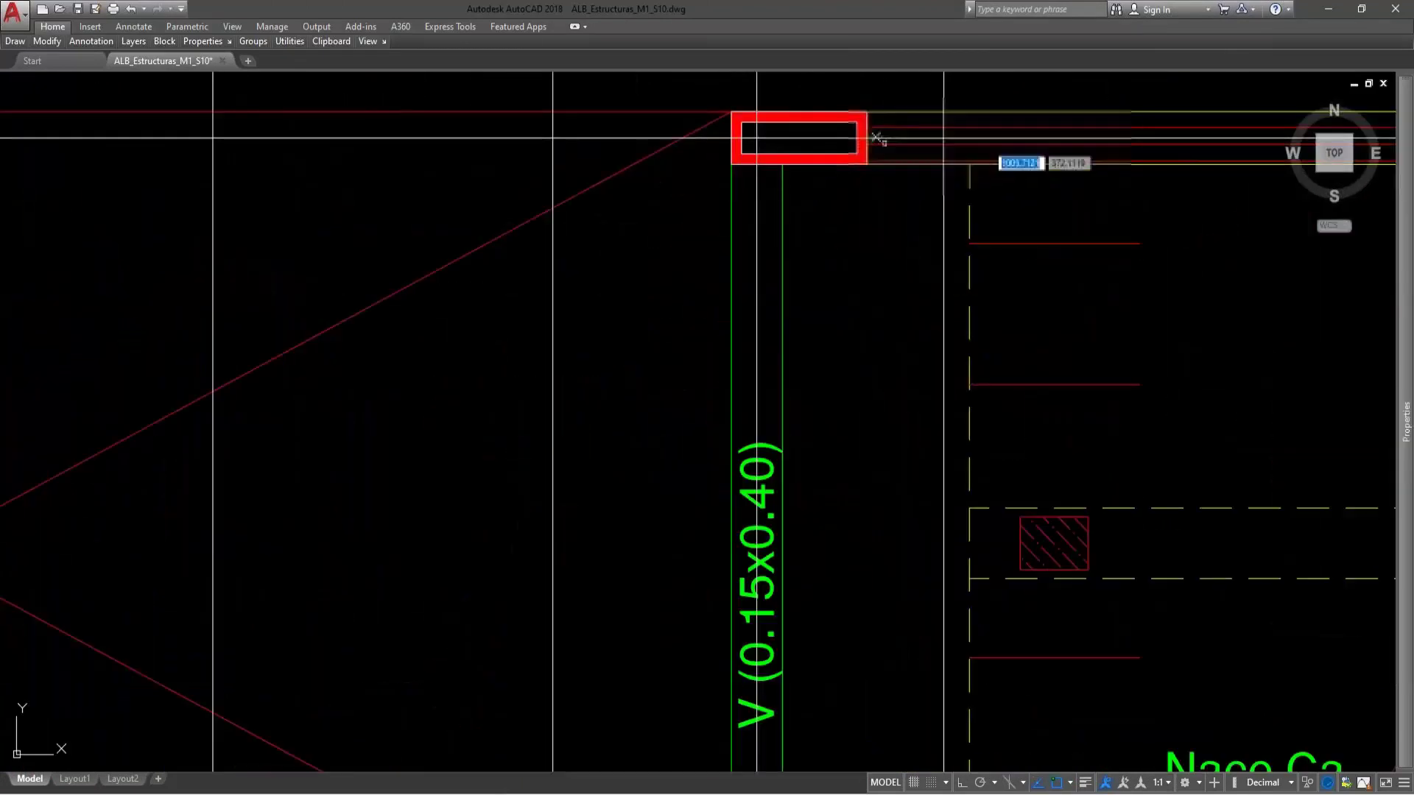
# - Add horizontal construction lines through the wall below the upper central void and the cross-shaped wall on the plan's west side
pyautogui.scroll(-6, 960, 257)
pyautogui.moveTo(864, 473)
pyautogui.mouseDown(button='middle')
pyautogui.moveTo(892, 297)
pyautogui.moveTo(788, 382)
pyautogui.moveTo(878, 404)
pyautogui.mouseUp(button='middle')
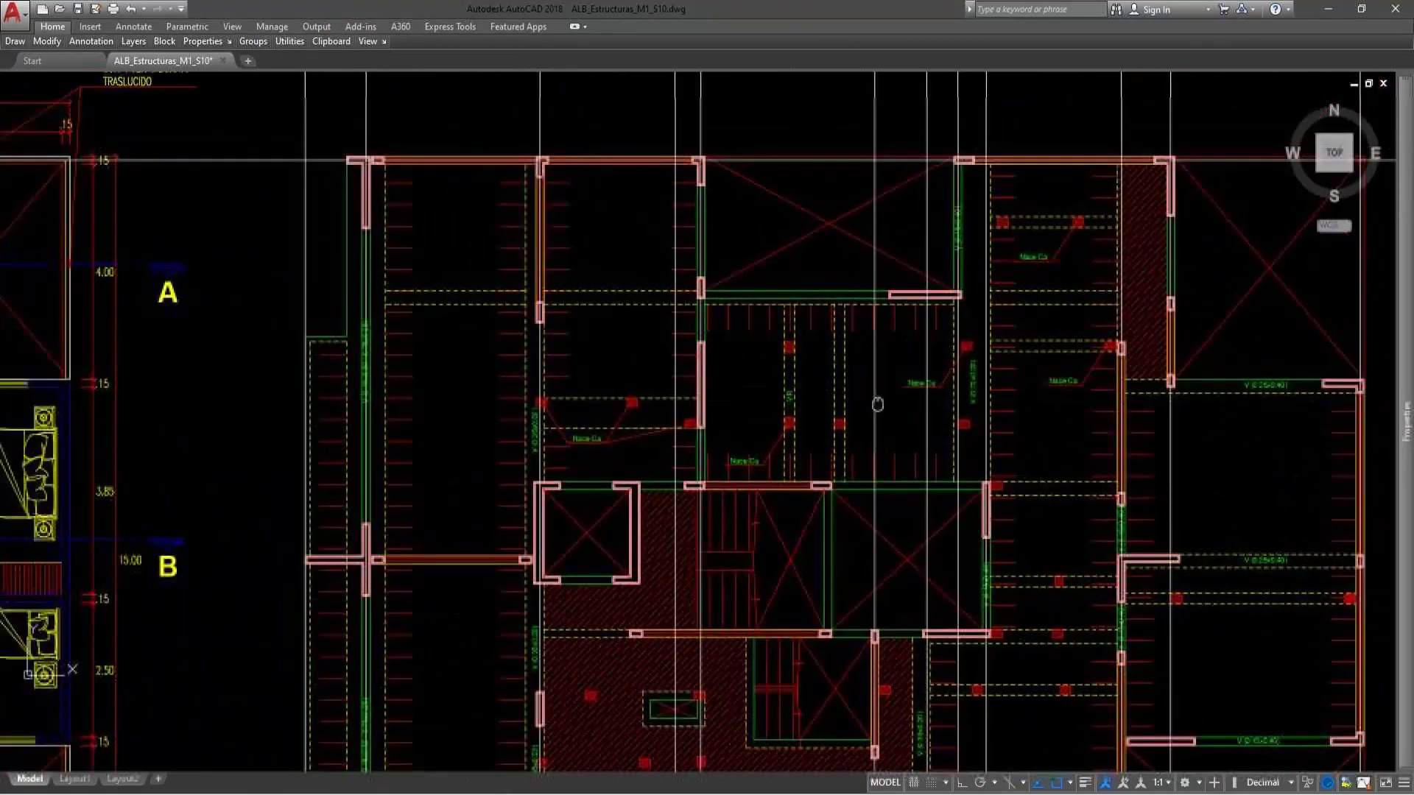
pyautogui.scroll(5, 886, 286)
pyautogui.scroll(-4, 880, 328)
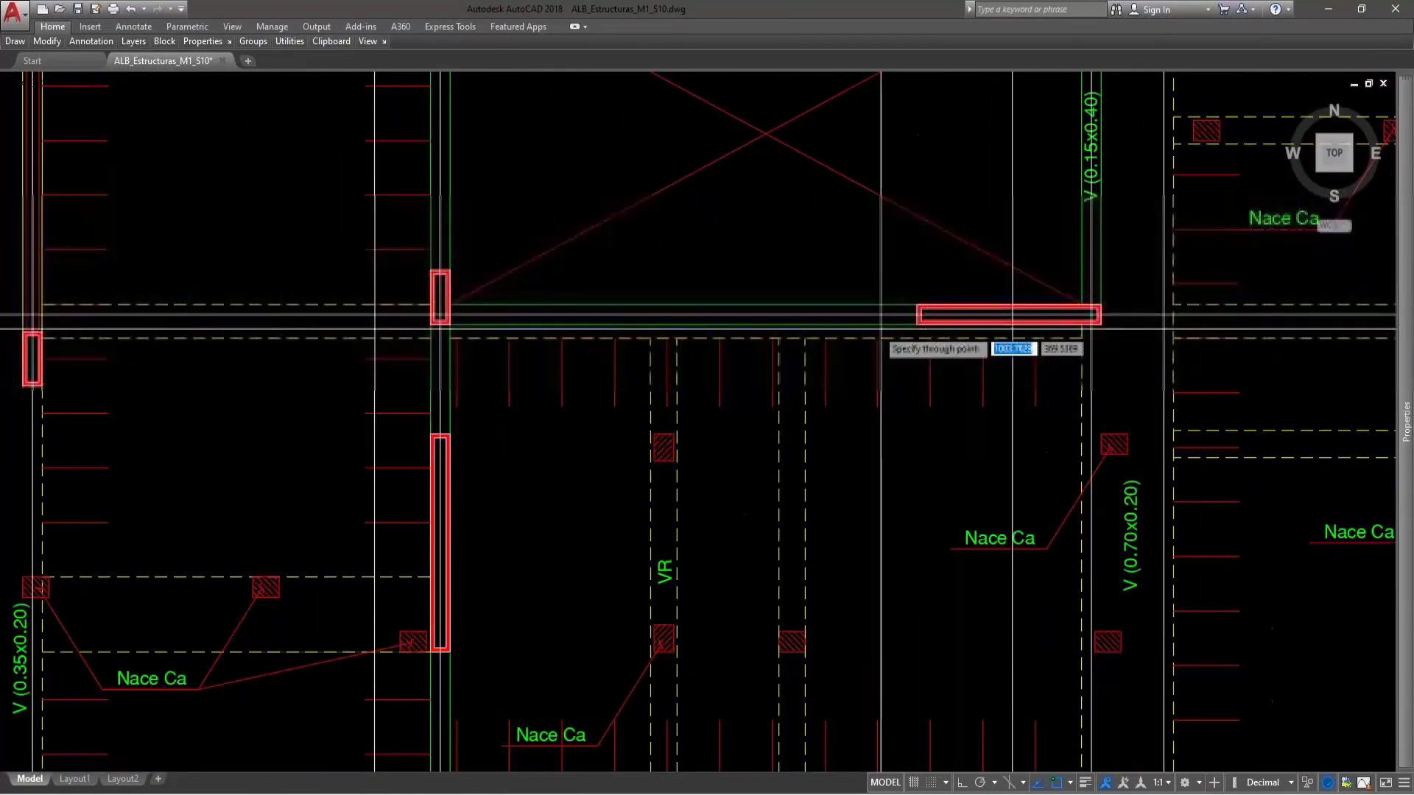
pyautogui.scroll(-6, 881, 329)
pyautogui.scroll(7, 618, 270)
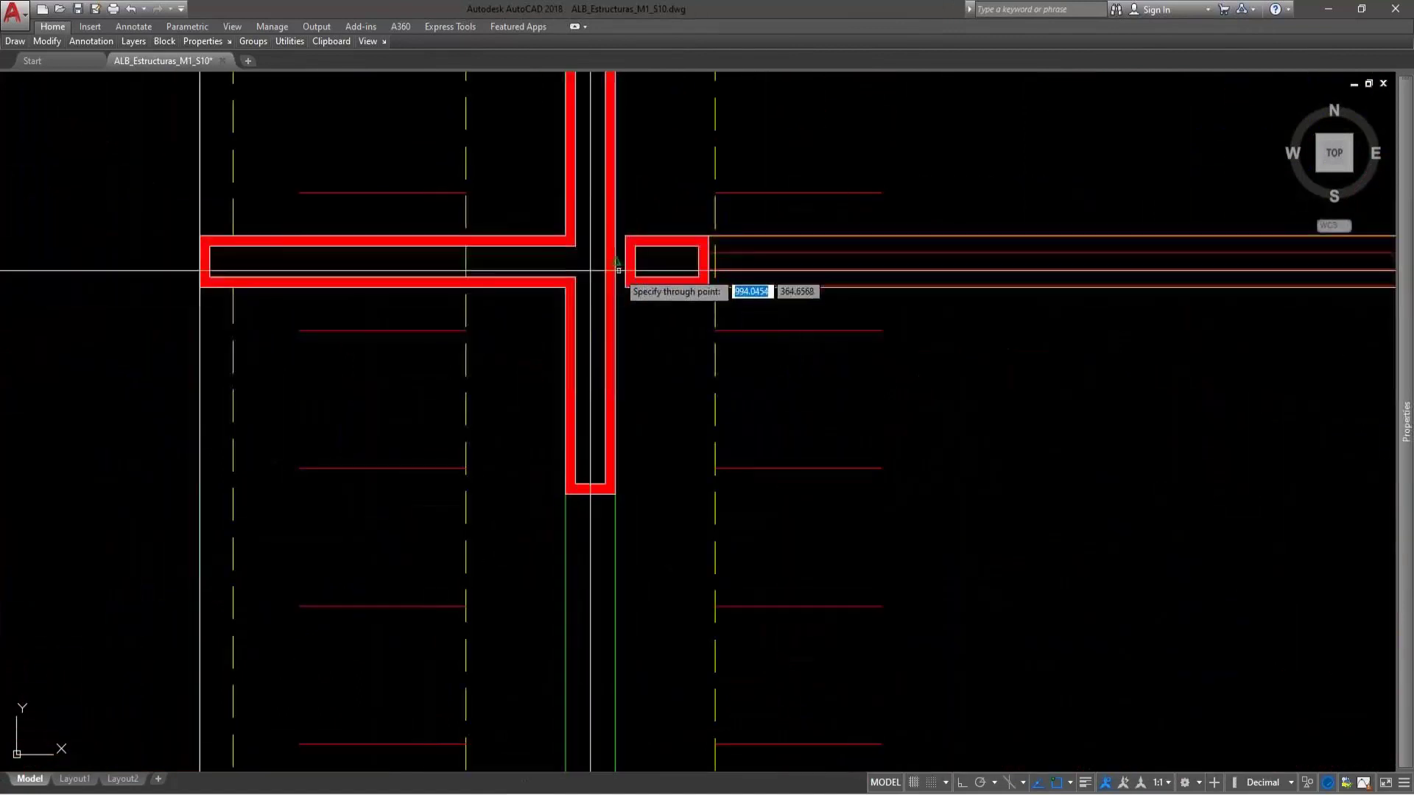
# - Add horizontal construction lines through the wall between the two staircases and the wall above the upper staircase
pyautogui.scroll(-6, 474, 388)
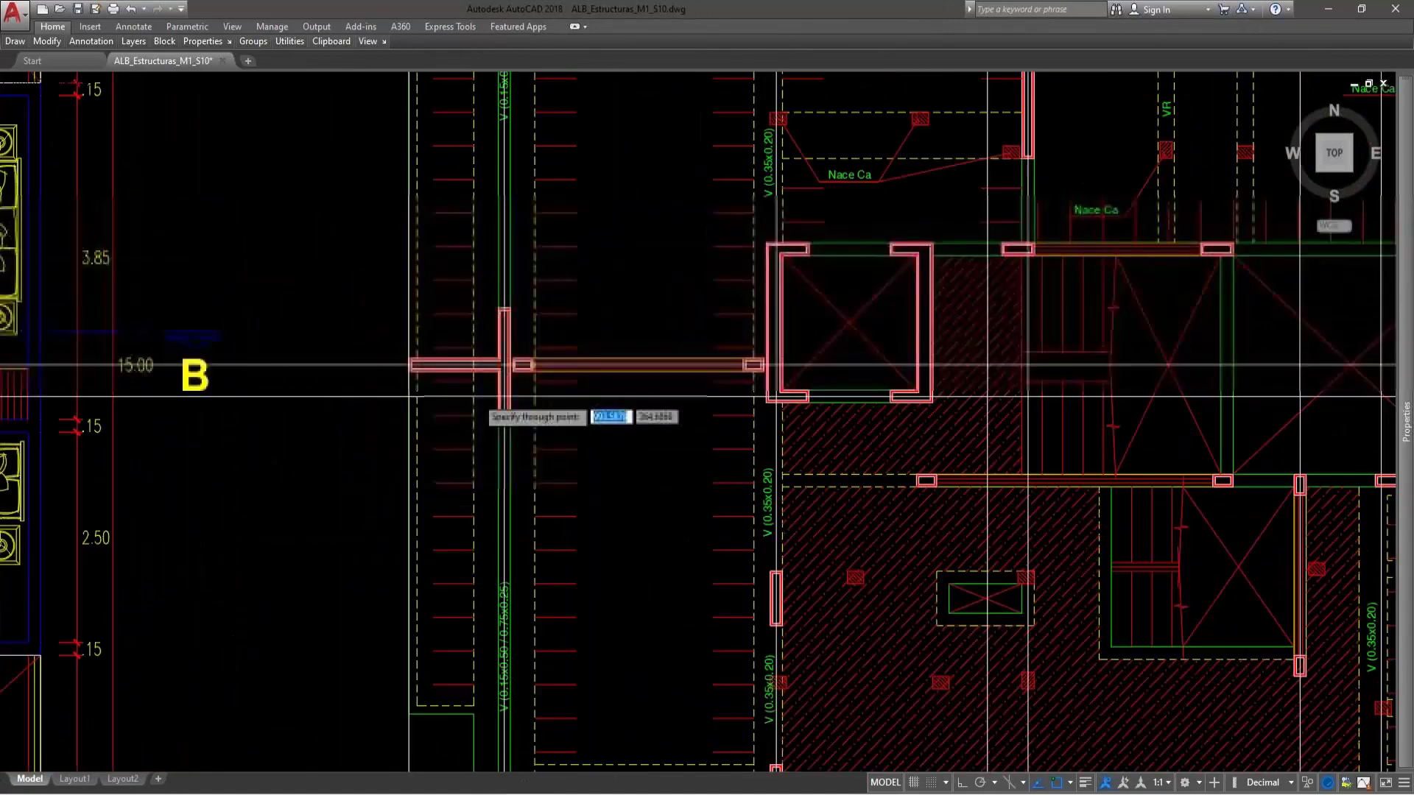
pyautogui.scroll(6, 777, 453)
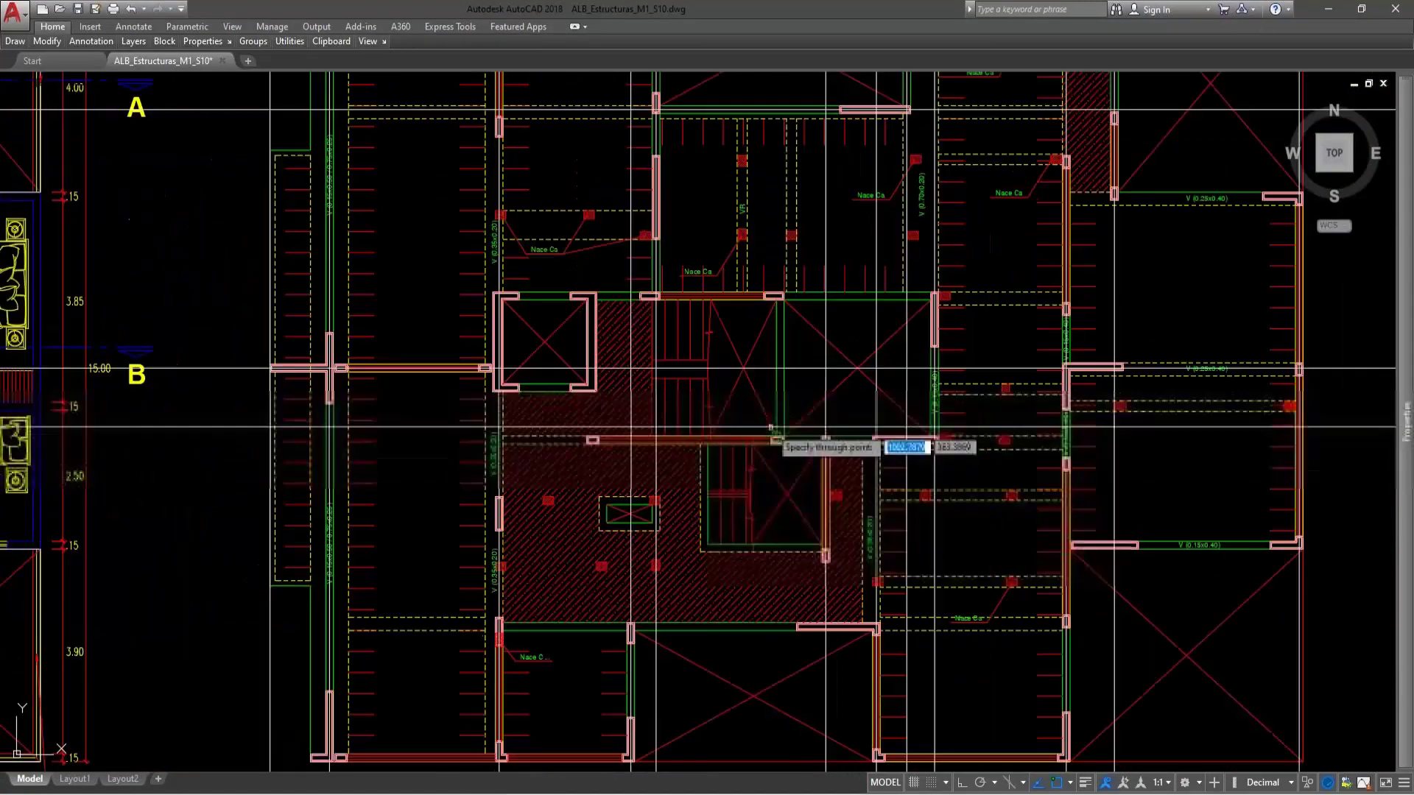
pyautogui.scroll(-5, 817, 488)
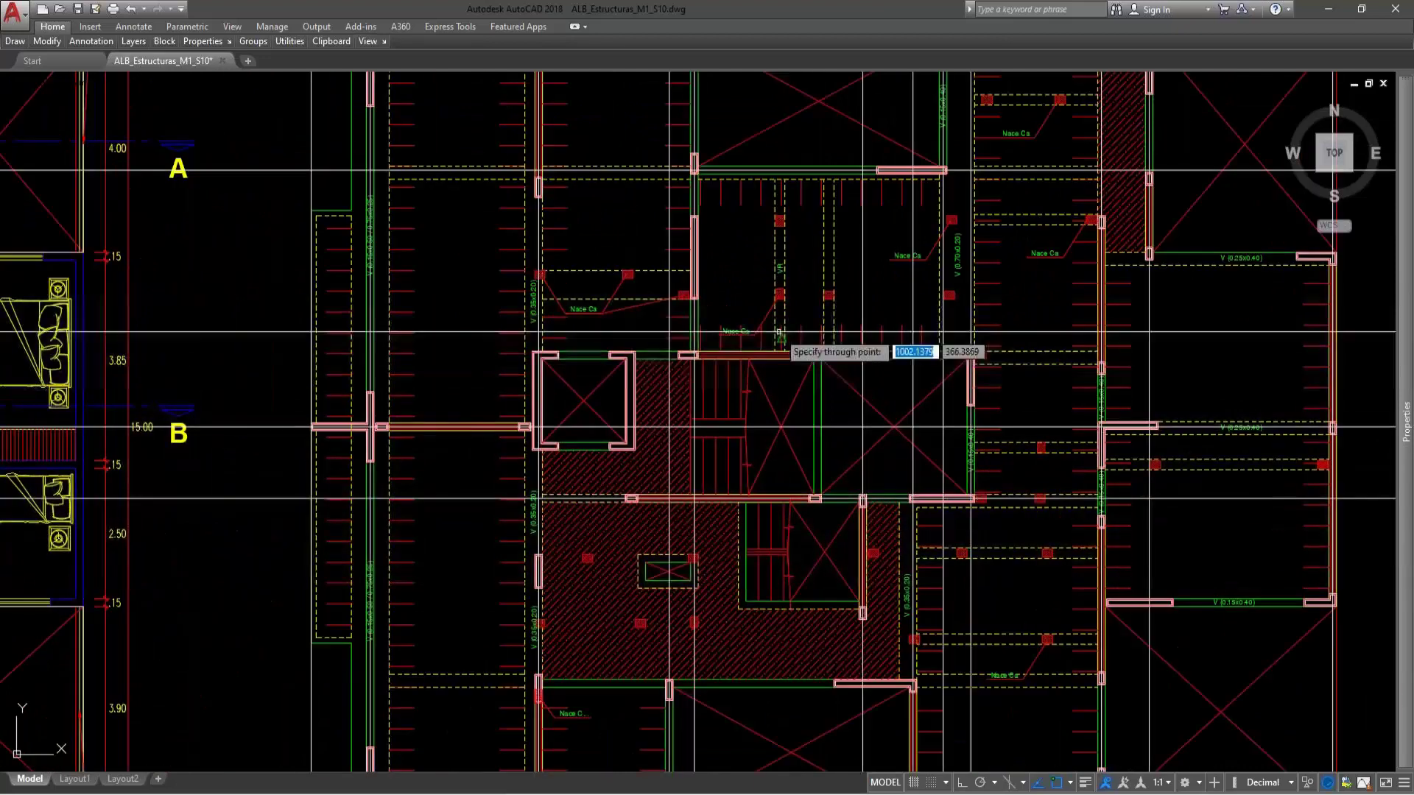
pyautogui.scroll(2, 820, 356)
pyautogui.scroll(3, 819, 356)
pyautogui.scroll(-2, 749, 462)
# - Check the L-shaped wall at the V (0.15x0.40) beams against the horizontal construction line drawn through the cross-shaped wall
pyautogui.scroll(5, 941, 485)
pyautogui.scroll(3, 942, 485)
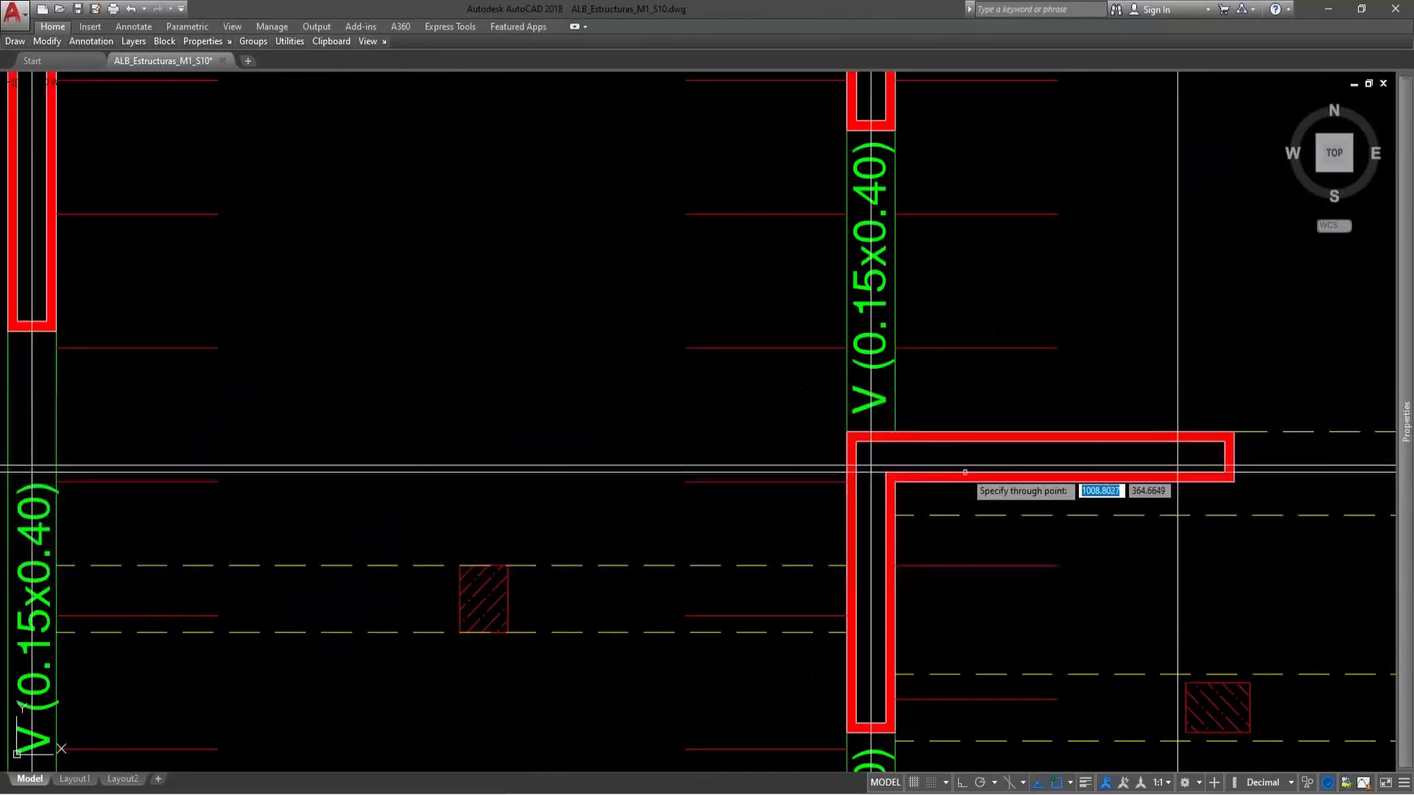
pyautogui.scroll(-3, 1176, 465)
pyautogui.scroll(3, 1145, 416)
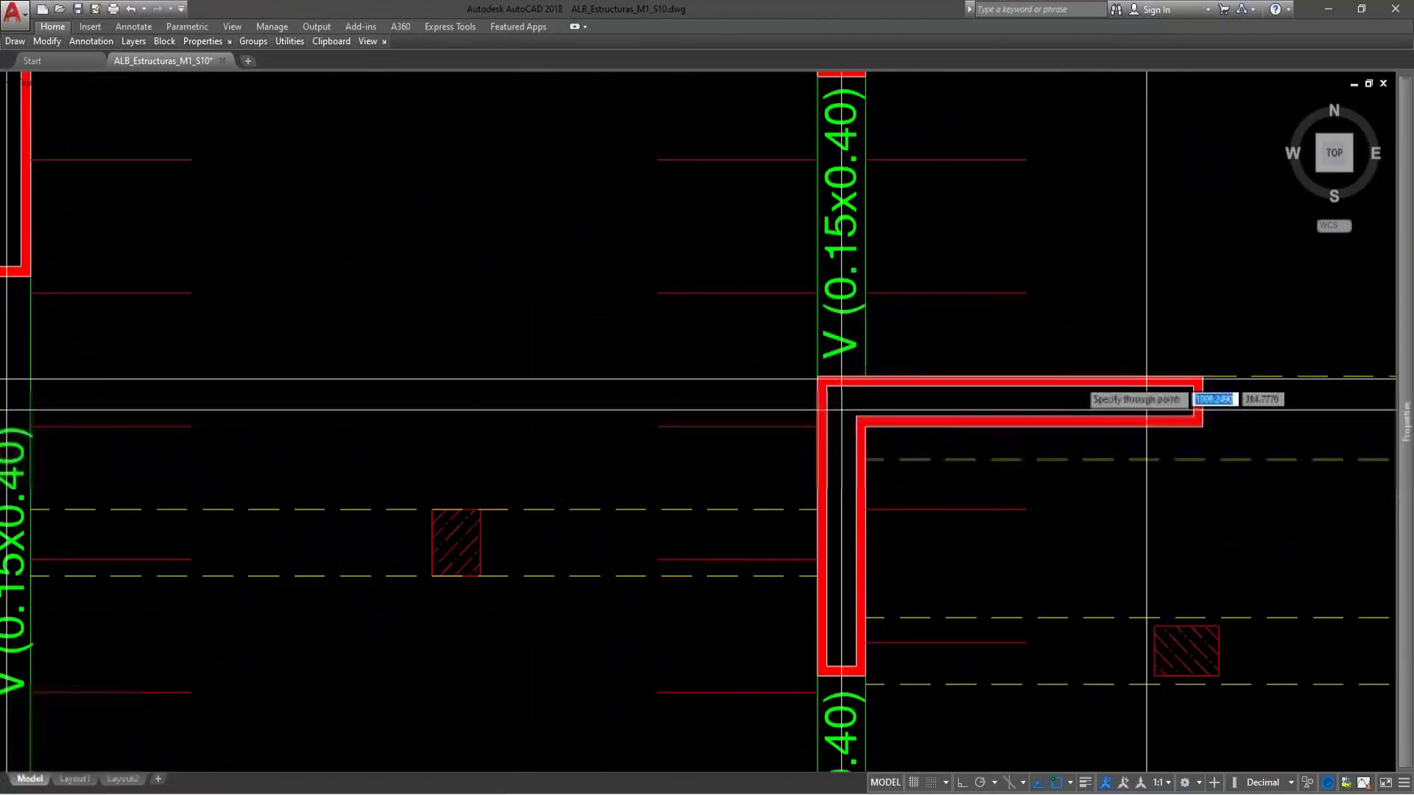
pyautogui.scroll(-3, 1133, 390)
pyautogui.scroll(-4, 1081, 383)
pyautogui.scroll(5, 769, 387)
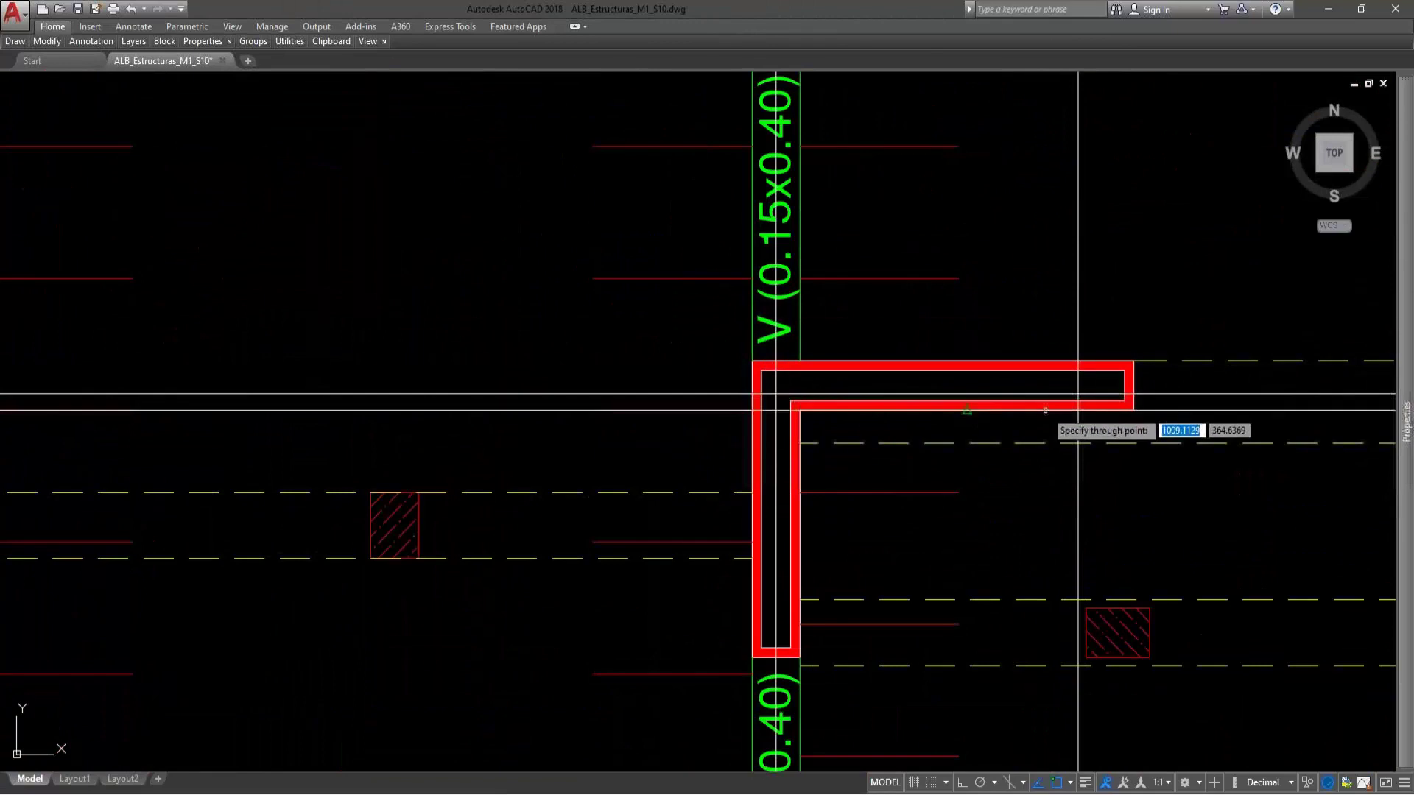
pyautogui.scroll(-6, 890, 404)
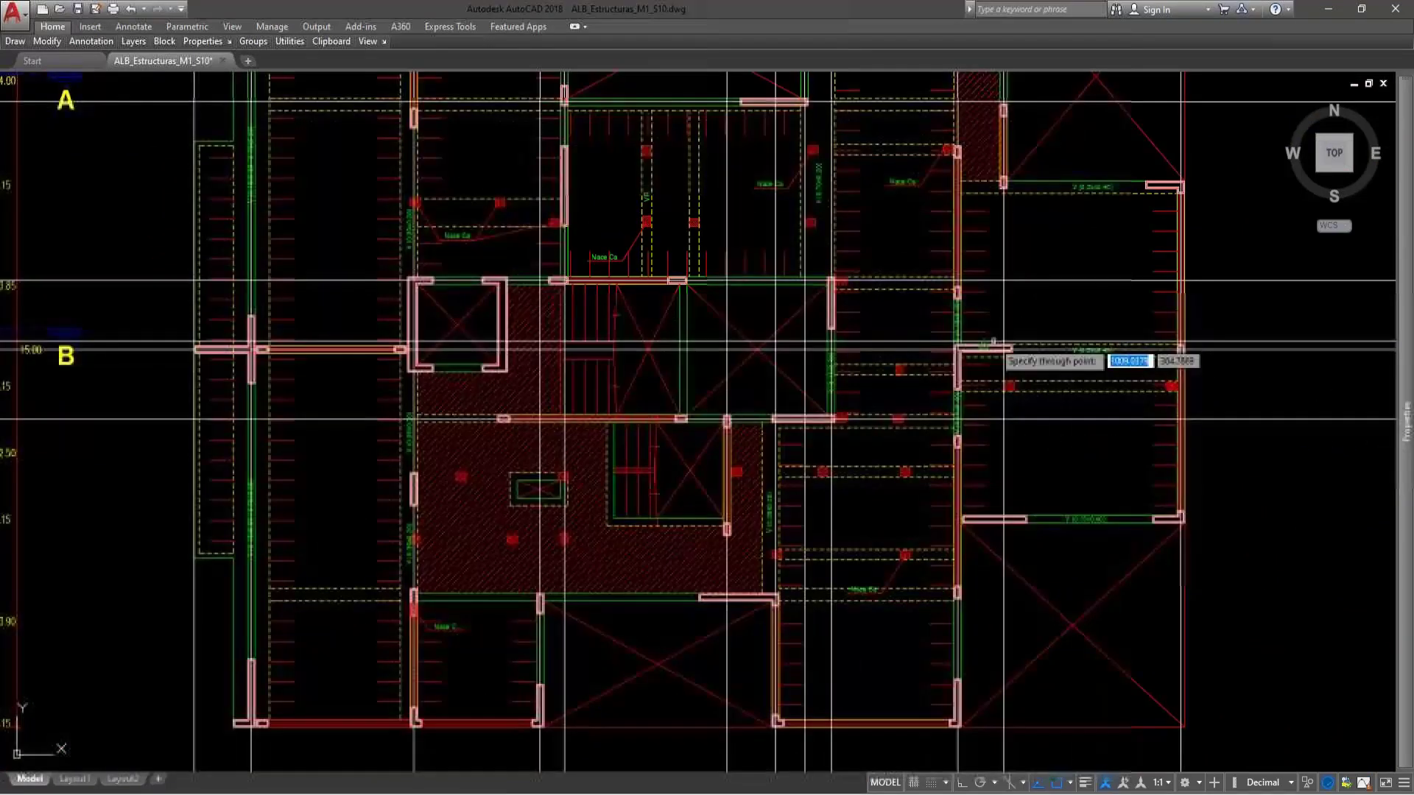
# - Add horizontal construction lines through the wall beside the lower-east V (0.15x0.40) beam and the wall above the lower central void
pyautogui.scroll(7, 994, 359)
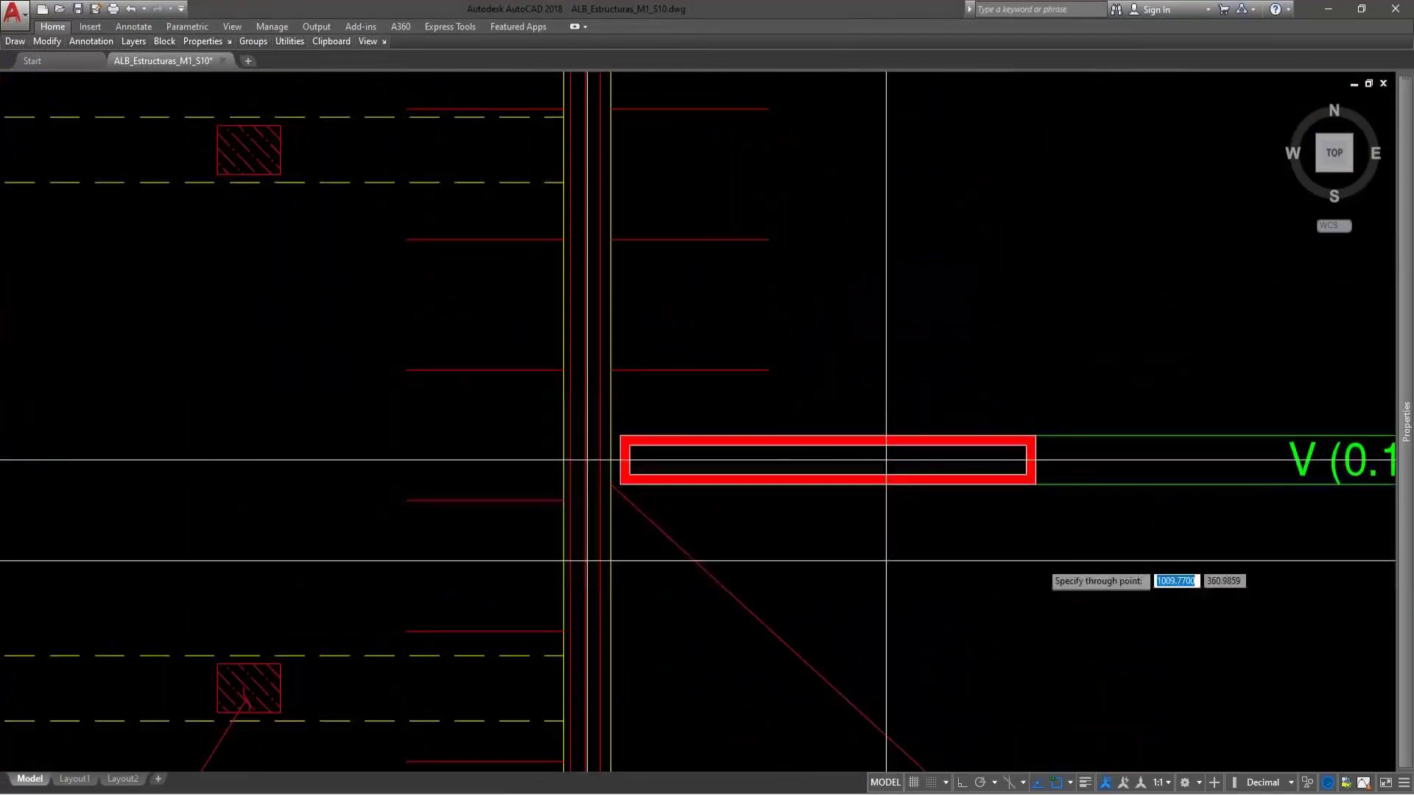
pyautogui.scroll(-4, 1060, 559)
pyautogui.scroll(-4, 1097, 585)
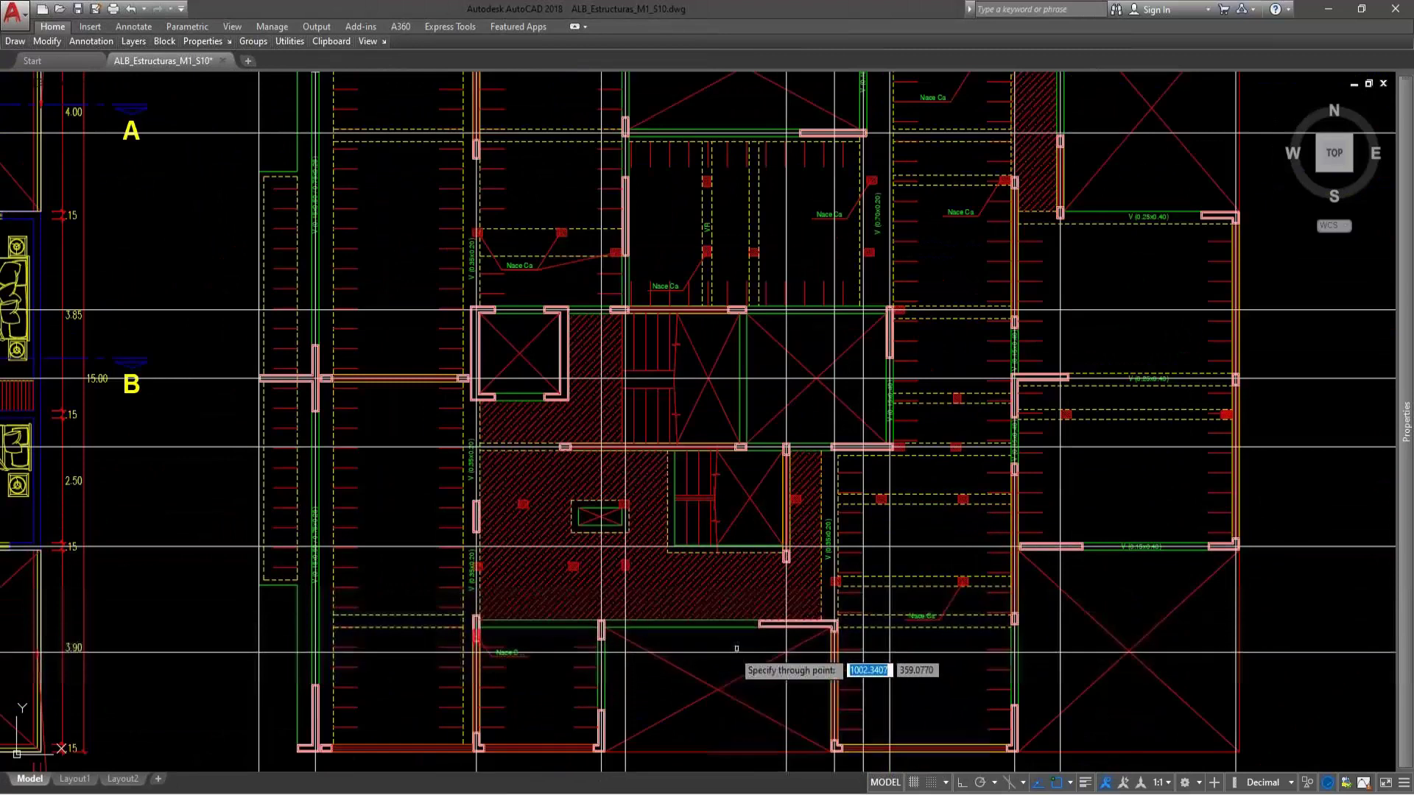
pyautogui.scroll(4, 740, 648)
pyautogui.scroll(6, 745, 644)
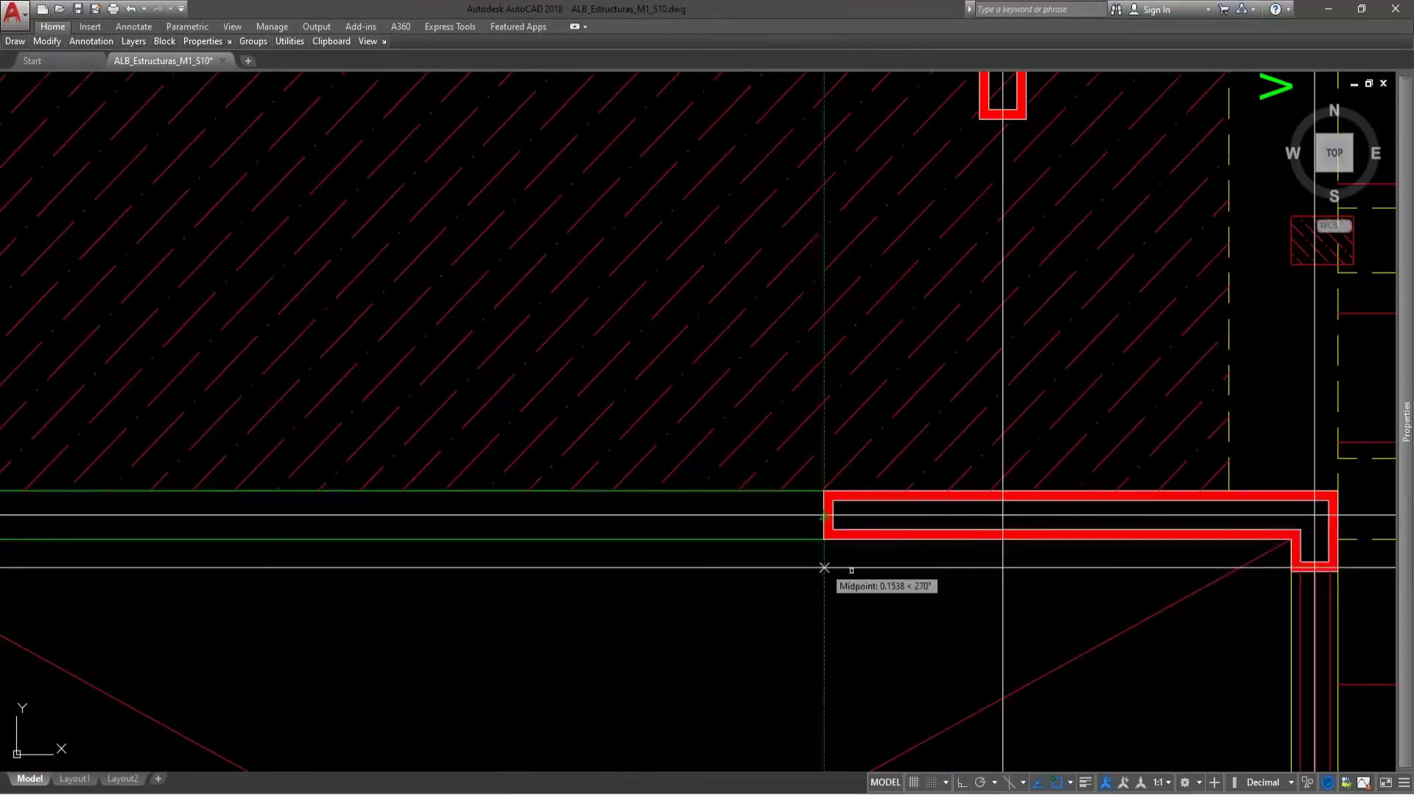
# - Check the 1er Nivel walls against the construction lines, including the lower corners of the small shaft east of the cross-shaped wall
pyautogui.scroll(-4, 832, 559)
pyautogui.scroll(-5, 861, 578)
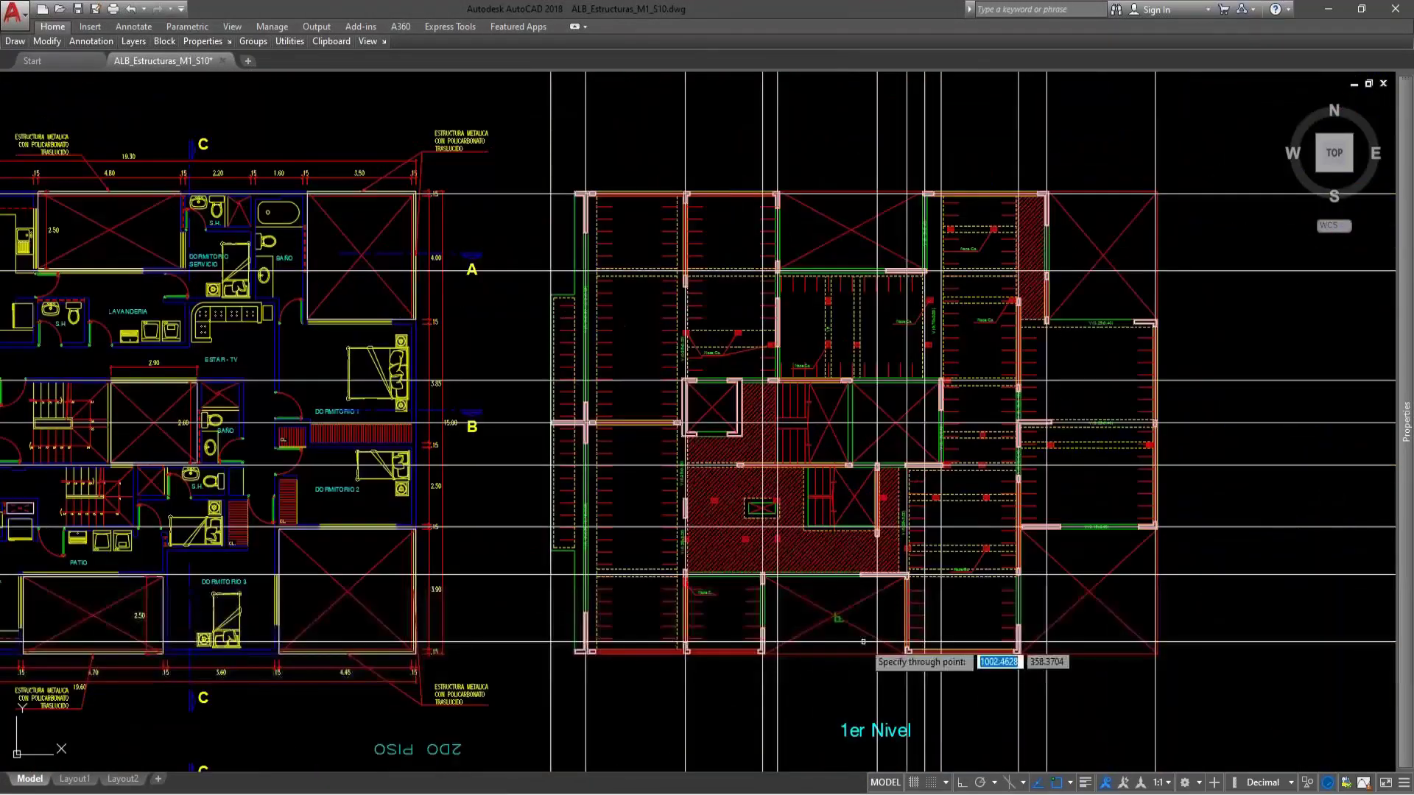
pyautogui.scroll(5, 863, 641)
pyautogui.scroll(-4, 847, 589)
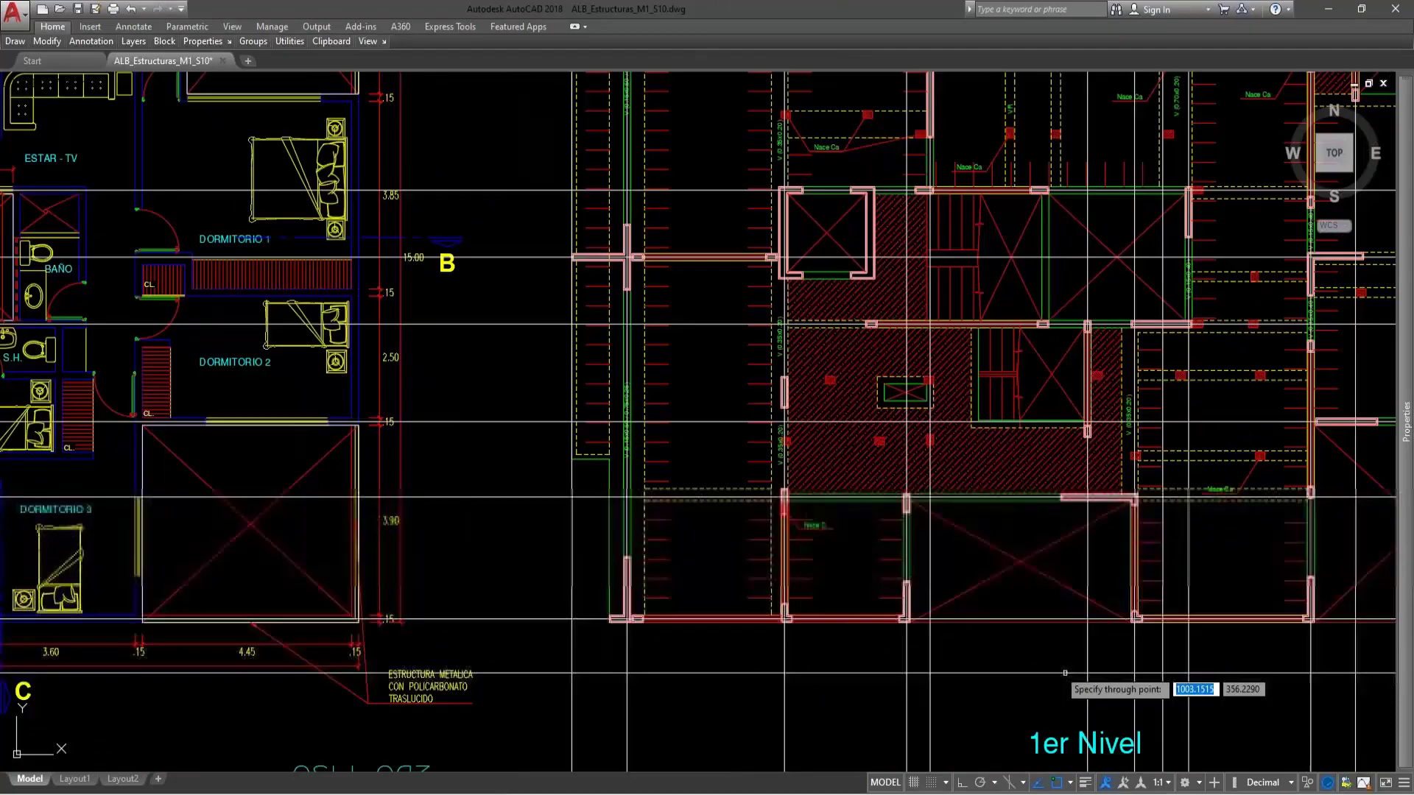
pyautogui.moveTo(1090, 621); pyautogui.dragTo(1038, 695, button='middle')
pyautogui.moveTo(1222, 634)
pyautogui.mouseDown(button='middle')
pyautogui.moveTo(991, 611)
pyautogui.moveTo(992, 678)
pyautogui.mouseUp(button='middle')
pyautogui.moveTo(1041, 414); pyautogui.dragTo(1066, 502, button='middle')
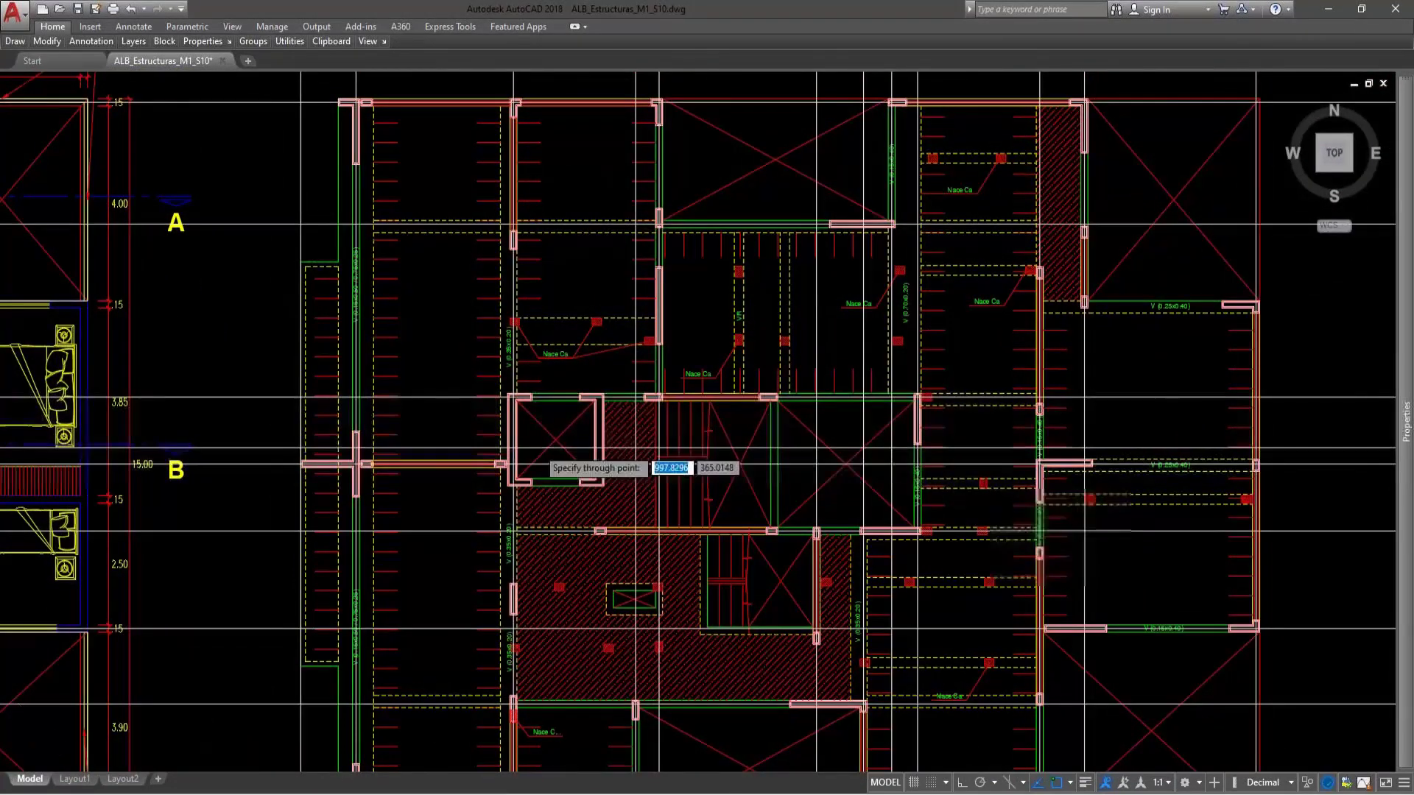
pyautogui.scroll(5, 515, 449)
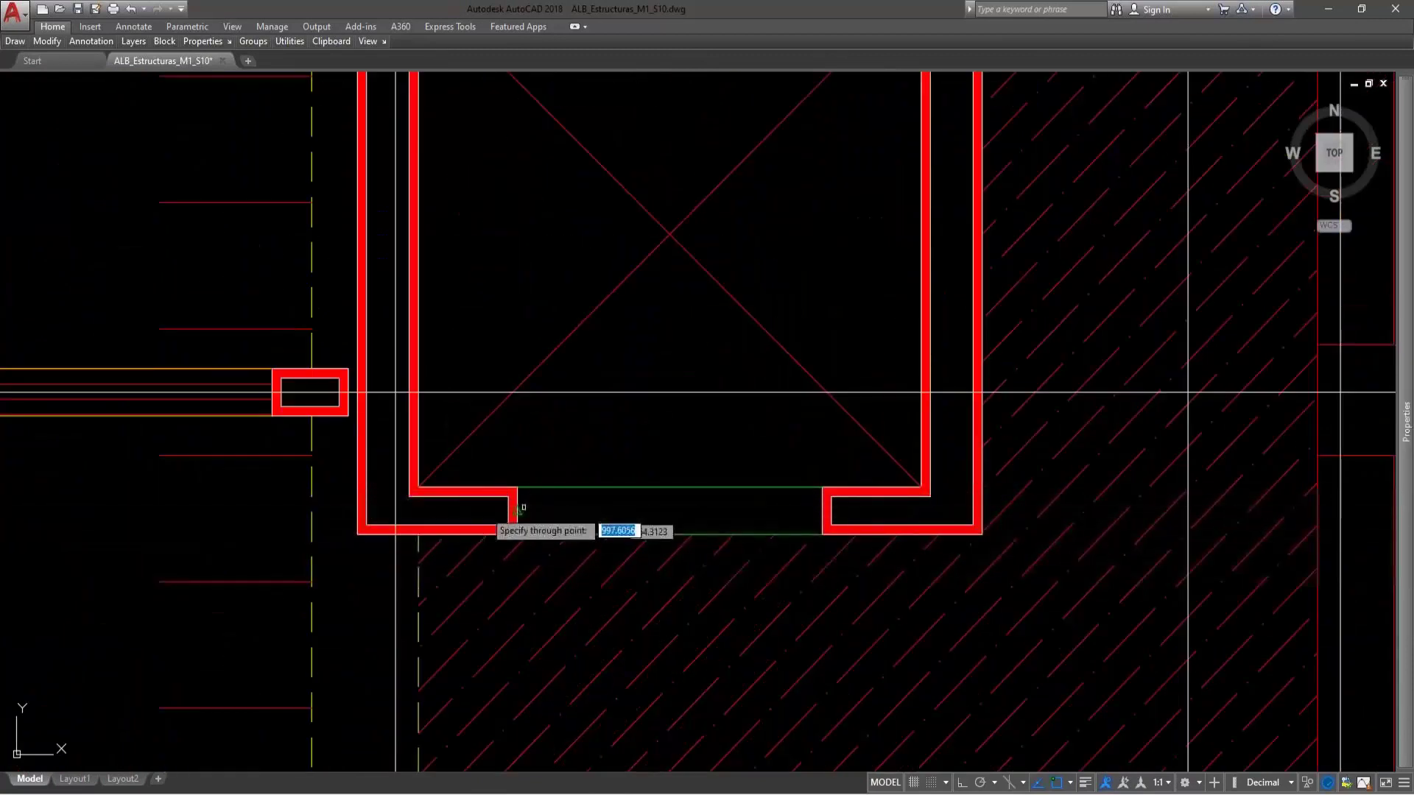
pyautogui.scroll(-7, 761, 491)
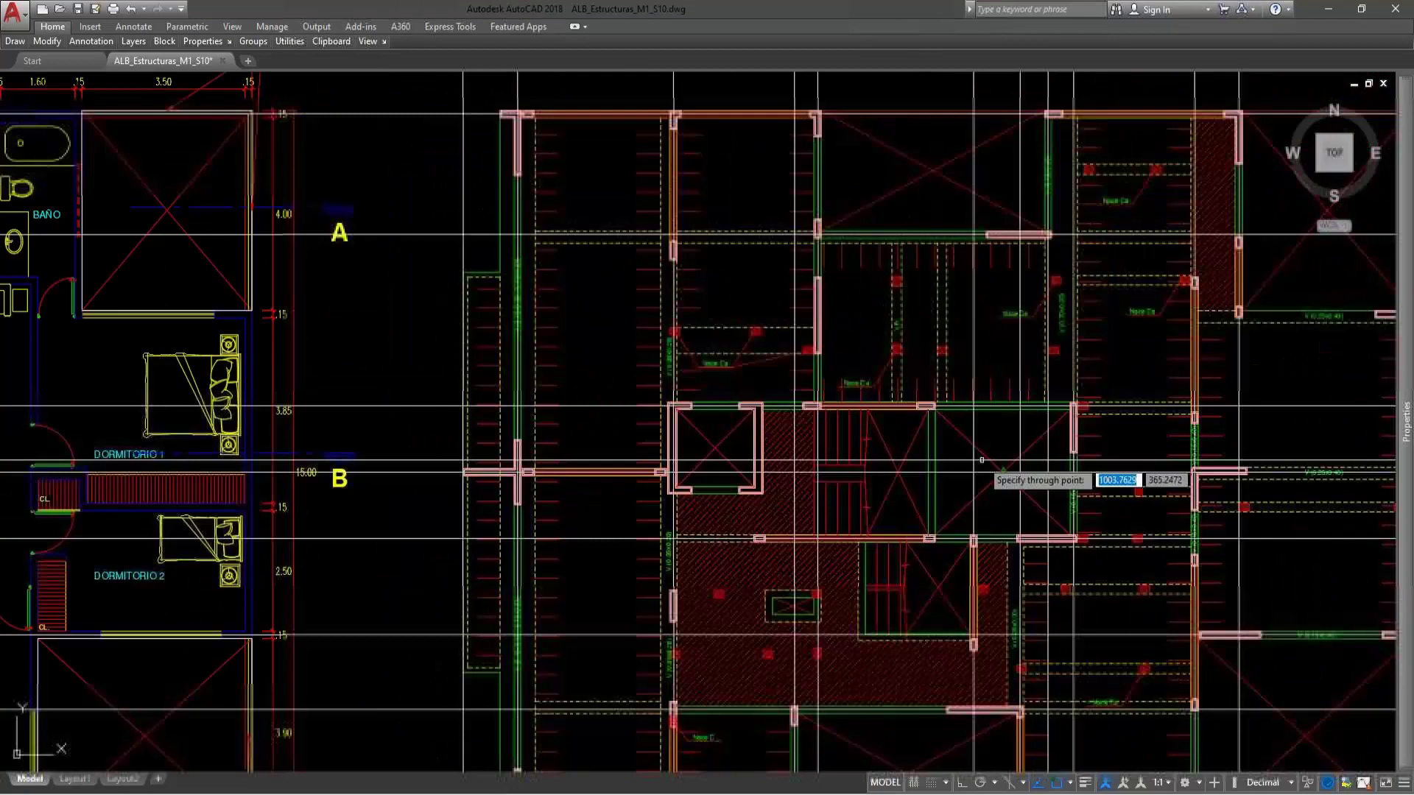
pyautogui.moveTo(1183, 376)
pyautogui.mouseDown(button='middle')
pyautogui.moveTo(1137, 462)
pyautogui.moveTo(1078, 527)
pyautogui.mouseUp(button='middle')
pyautogui.scroll(-4, 1078, 527)
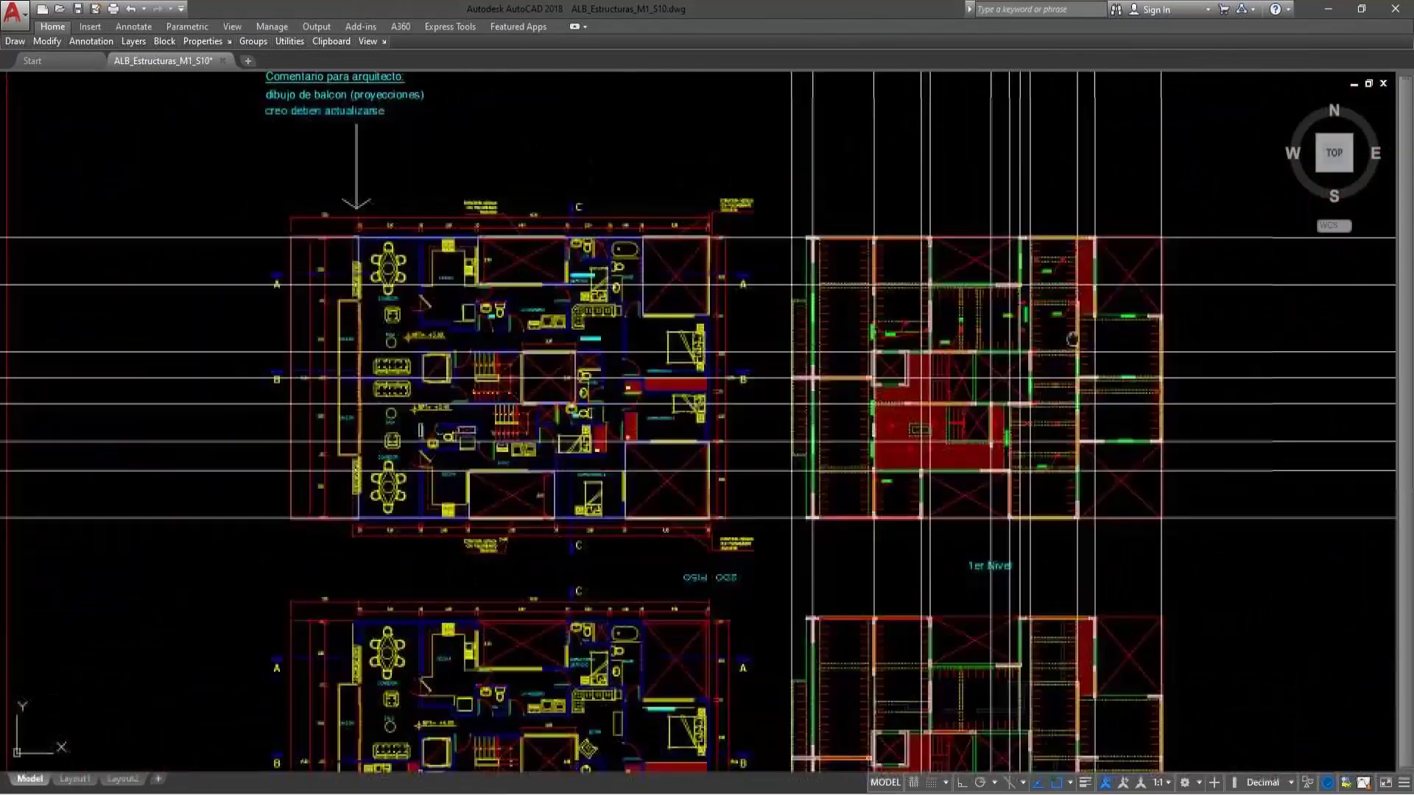
# - Draw a rectangle enclosing the whole 1er Nivel plan with a small margin around its outer walls
pyautogui.press('Return')
pyautogui.click(777, 231)
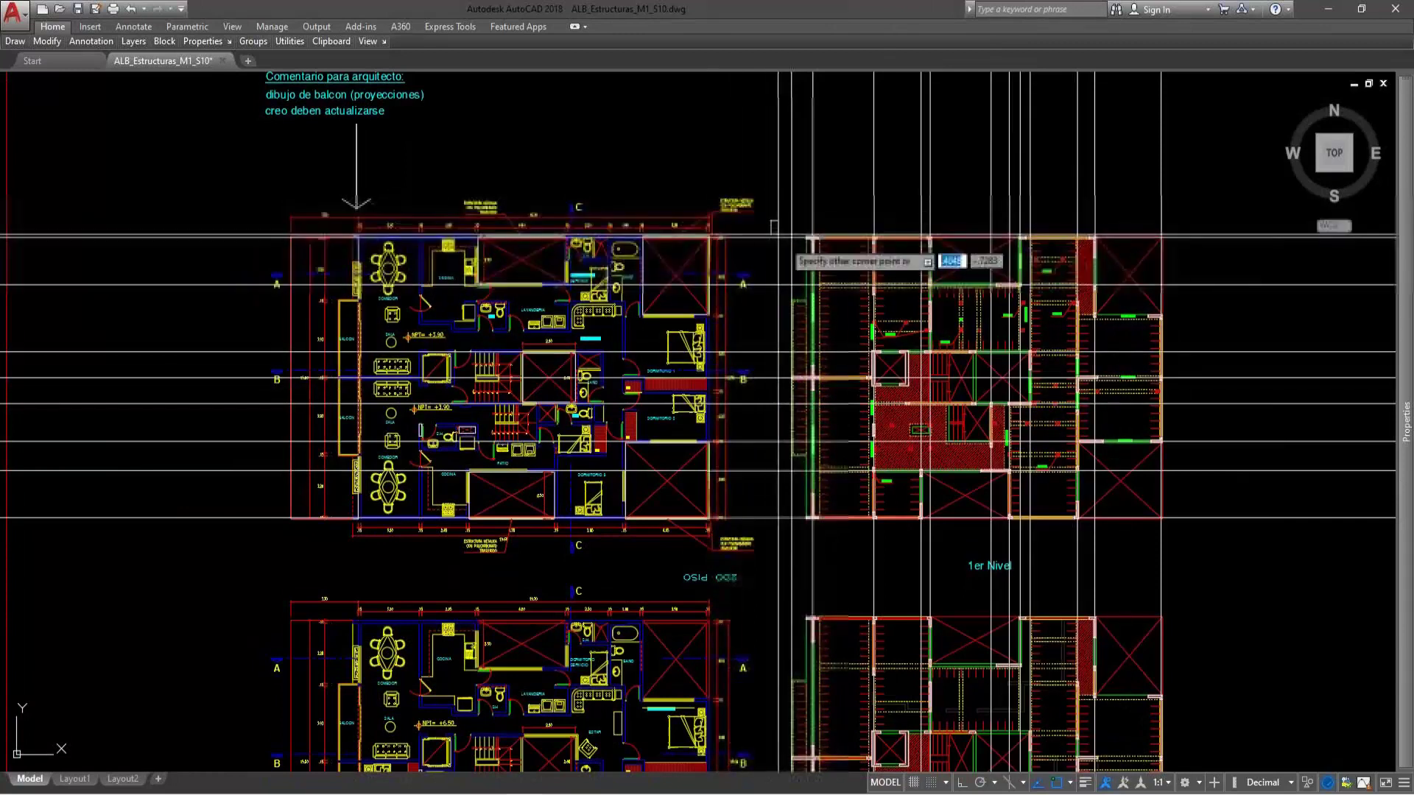
pyautogui.click(1182, 537)
# - Trim the construction lines outside the rectangle on the east and north sides of the 1er Nivel plan, using the rectangle as cutting edge
pyautogui.write('tr')
pyautogui.press('Return')
pyautogui.click(1189, 541)
pyautogui.click(1175, 518)
pyautogui.press('Return')
pyautogui.click(1245, 566)
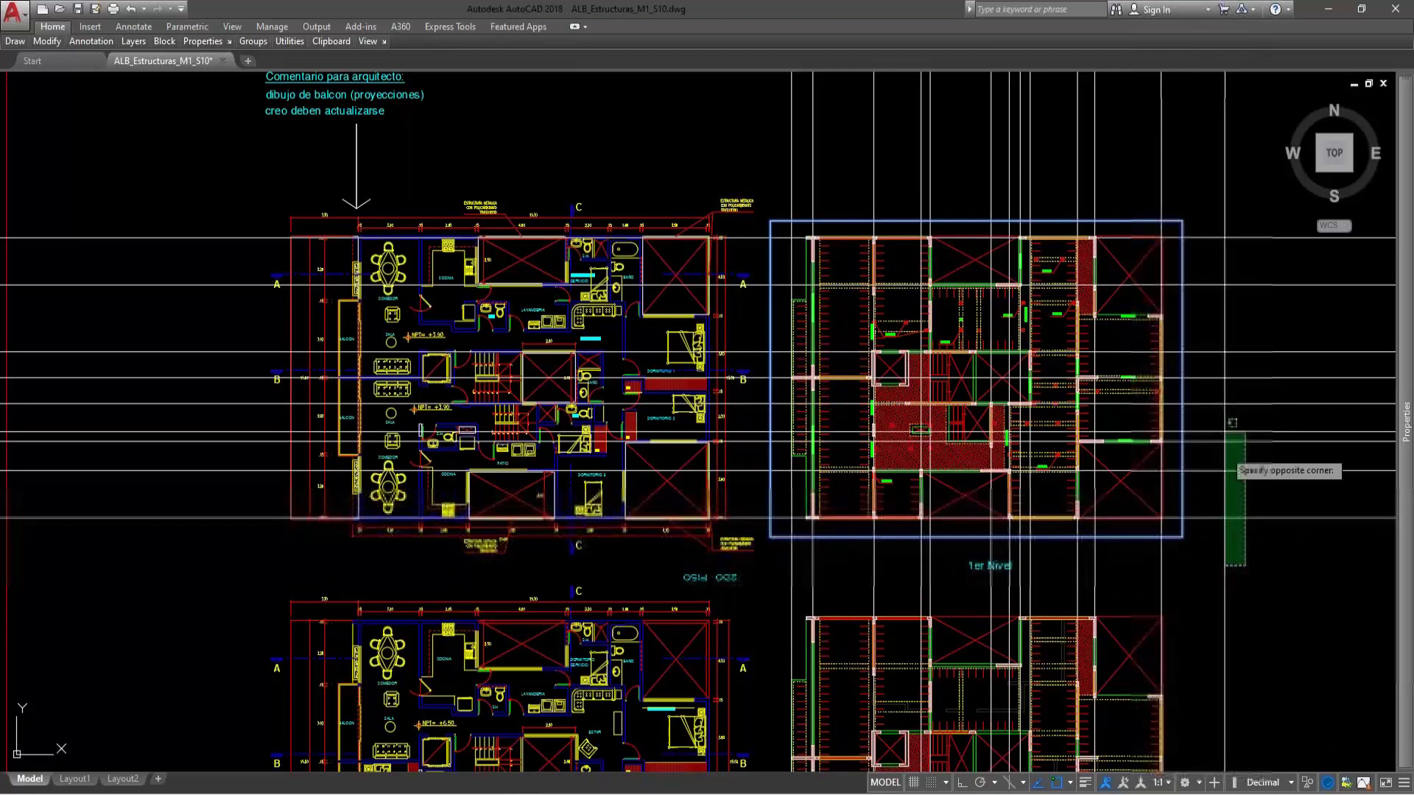
pyautogui.click(1204, 197)
pyautogui.click(1222, 191)
pyautogui.click(723, 139)
# - Trim the construction lines extending beyond the rectangle on the south and west sides of the 1er Nivel plan
pyautogui.click(1194, 588)
pyautogui.click(751, 583)
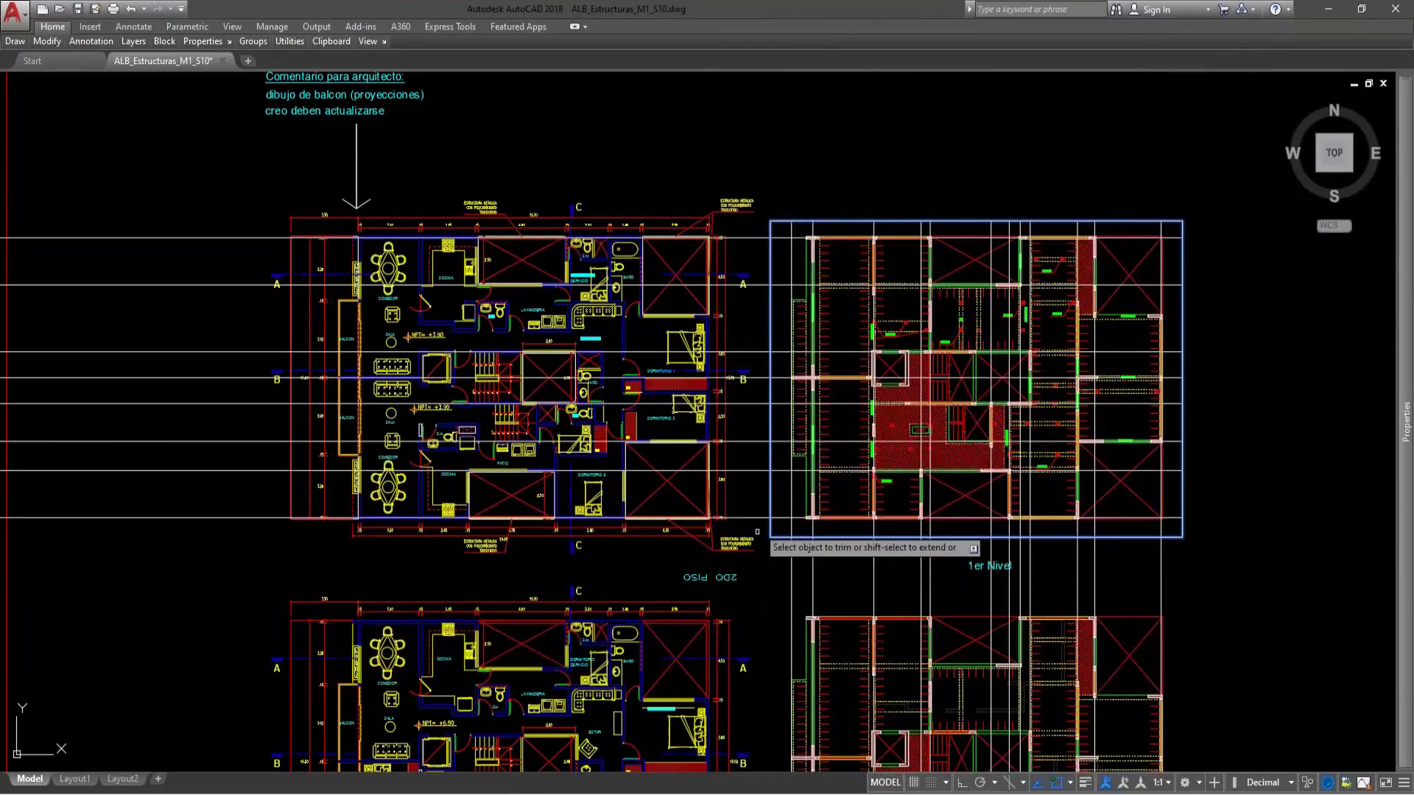
pyautogui.click(1194, 607)
pyautogui.click(777, 581)
pyautogui.click(757, 529)
pyautogui.click(765, 481)
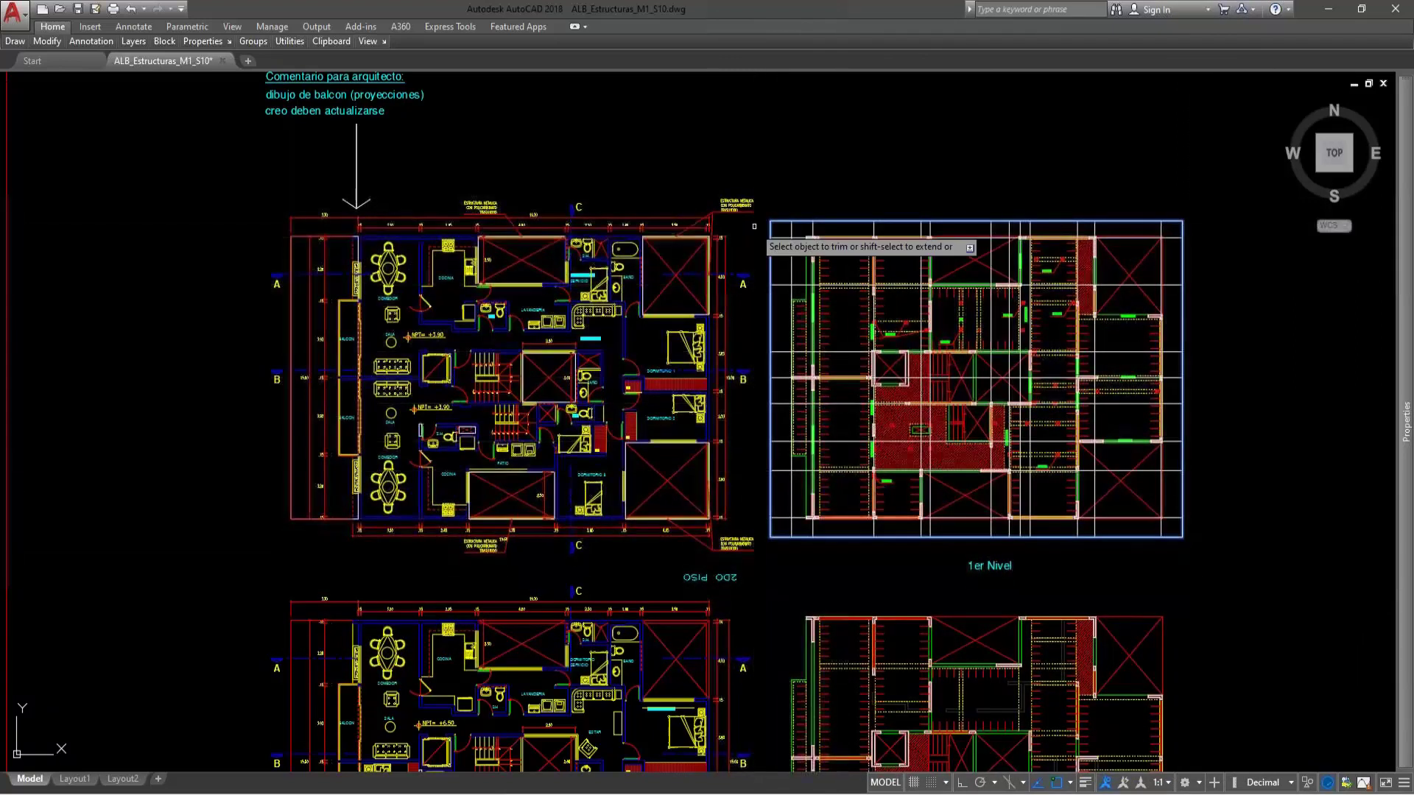
# - End the trimming and delete the rectangle that served as cutting edge around the plan
pyautogui.press('Escape')
pyautogui.click(855, 212)
pyautogui.click(845, 225)
pyautogui.press('Delete')
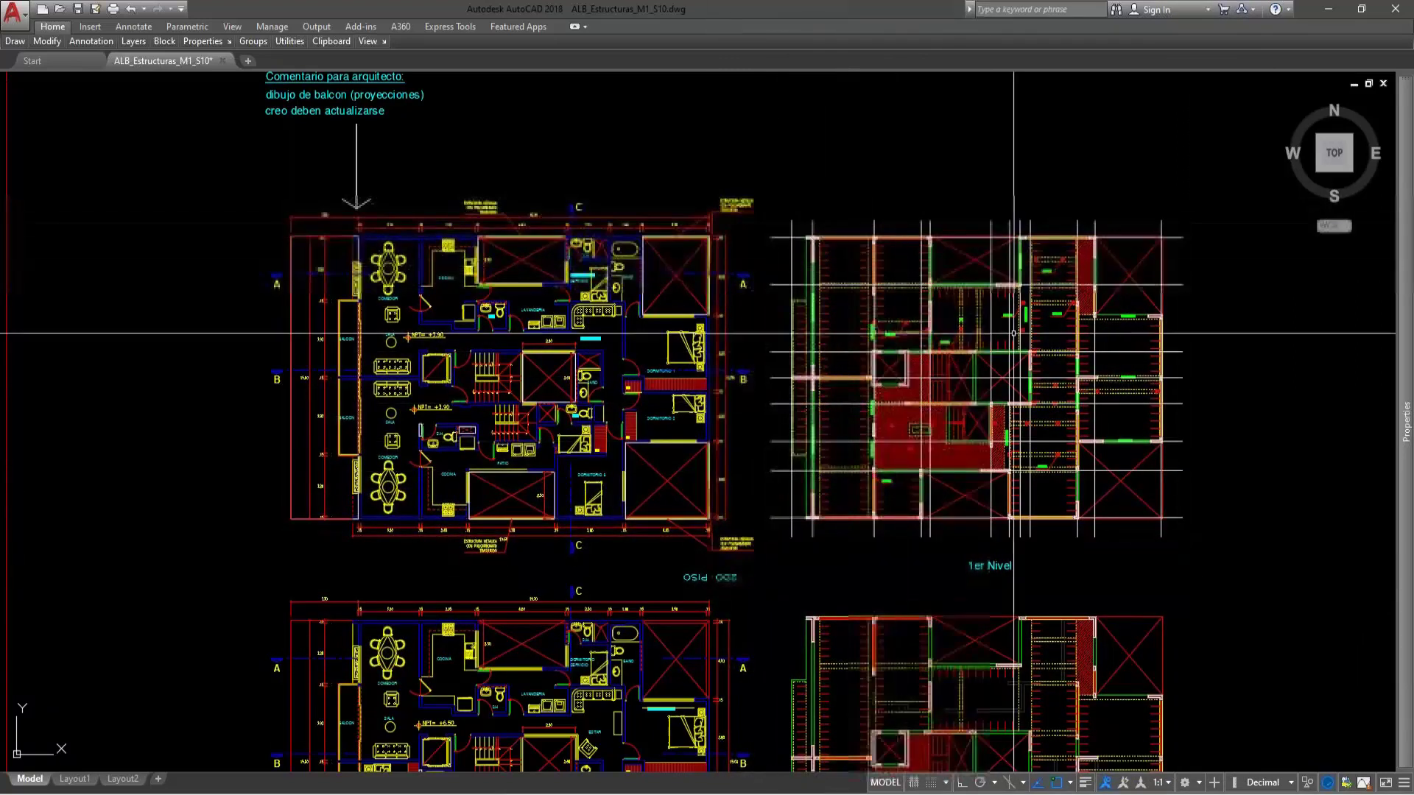
# - Inspect the grid lines along the plan's north edge and consult the ETABS: GRILLAS slide on eccentricity in PowerPoint, then return to AutoCAD
pyautogui.scroll(3, 1178, 519)
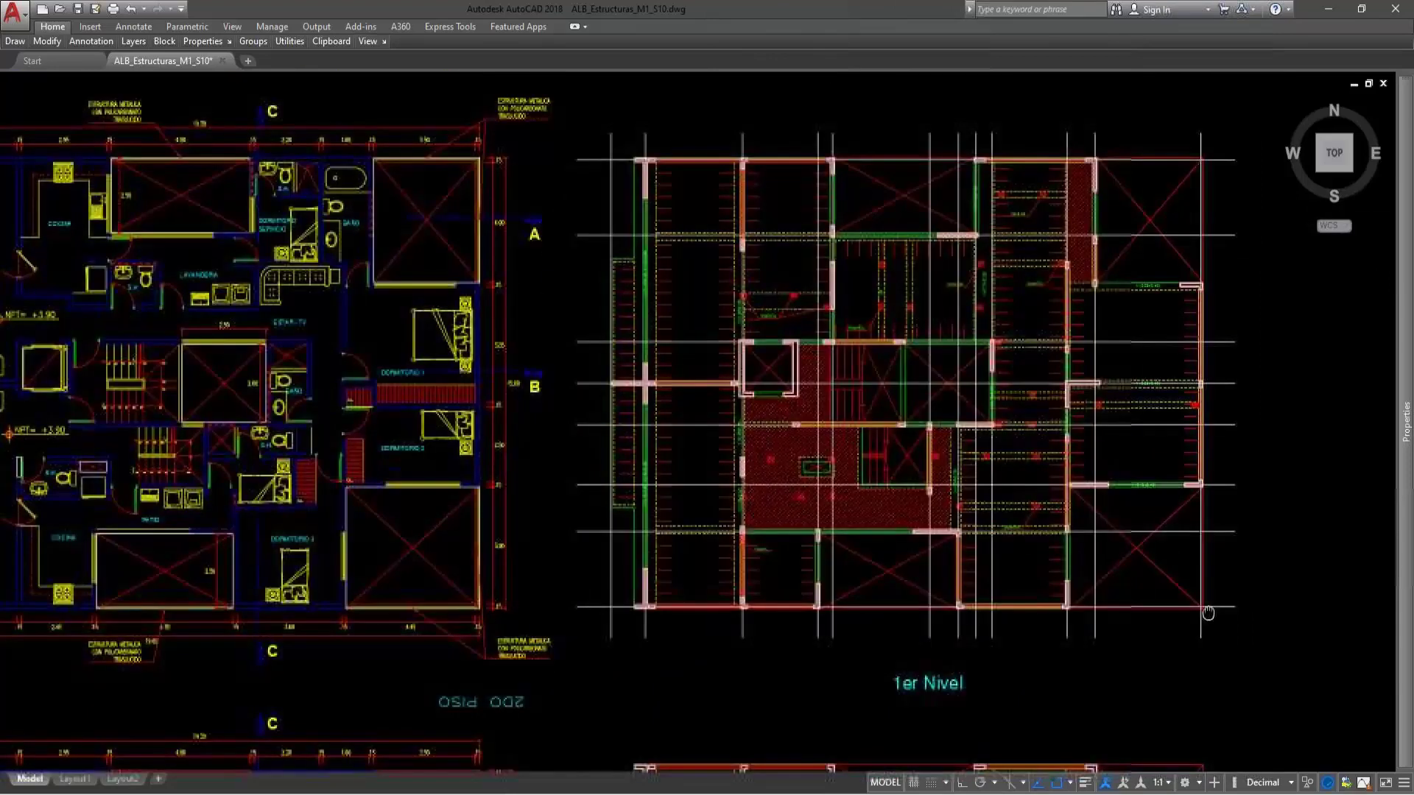
pyautogui.moveTo(1204, 609); pyautogui.dragTo(1240, 669, button='middle')
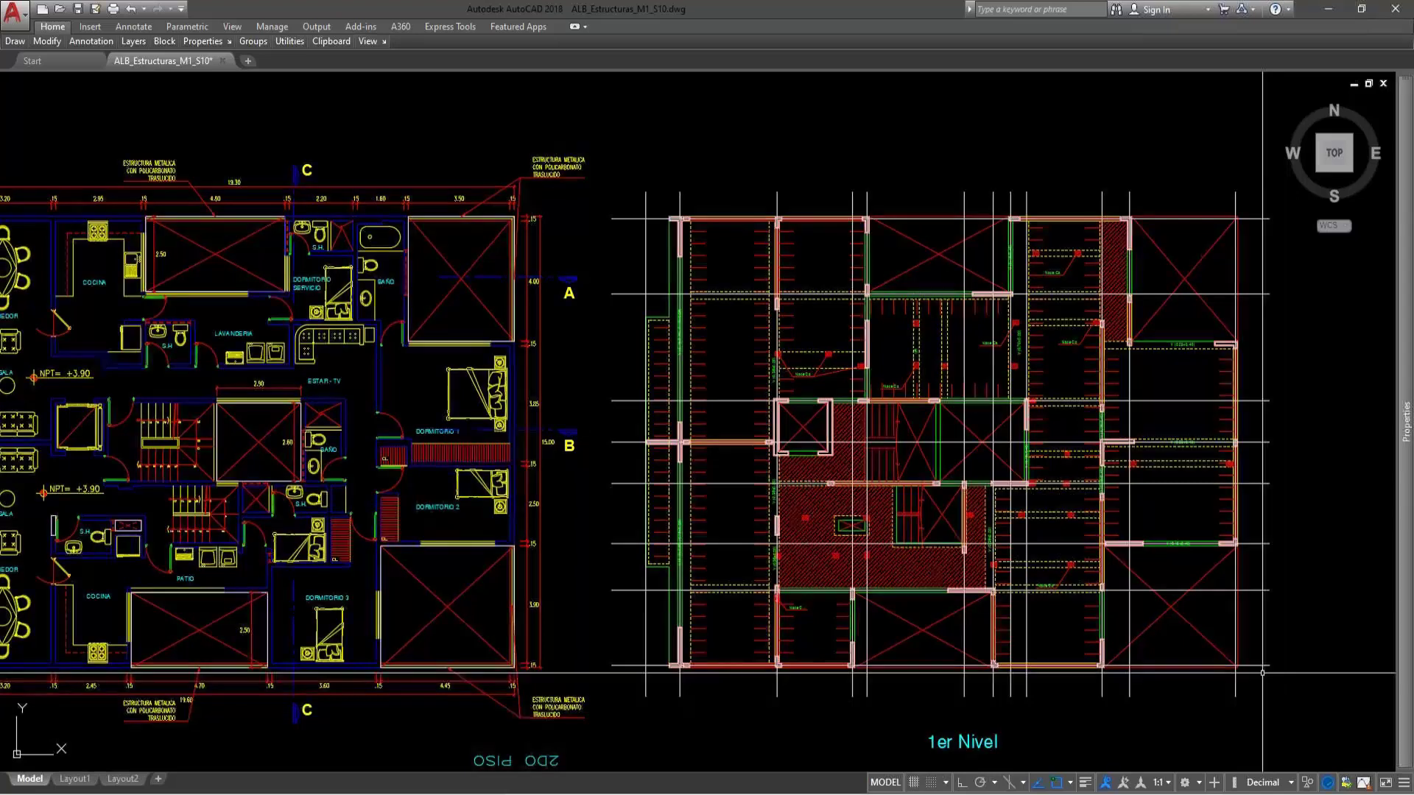
pyautogui.scroll(8, 810, 213)
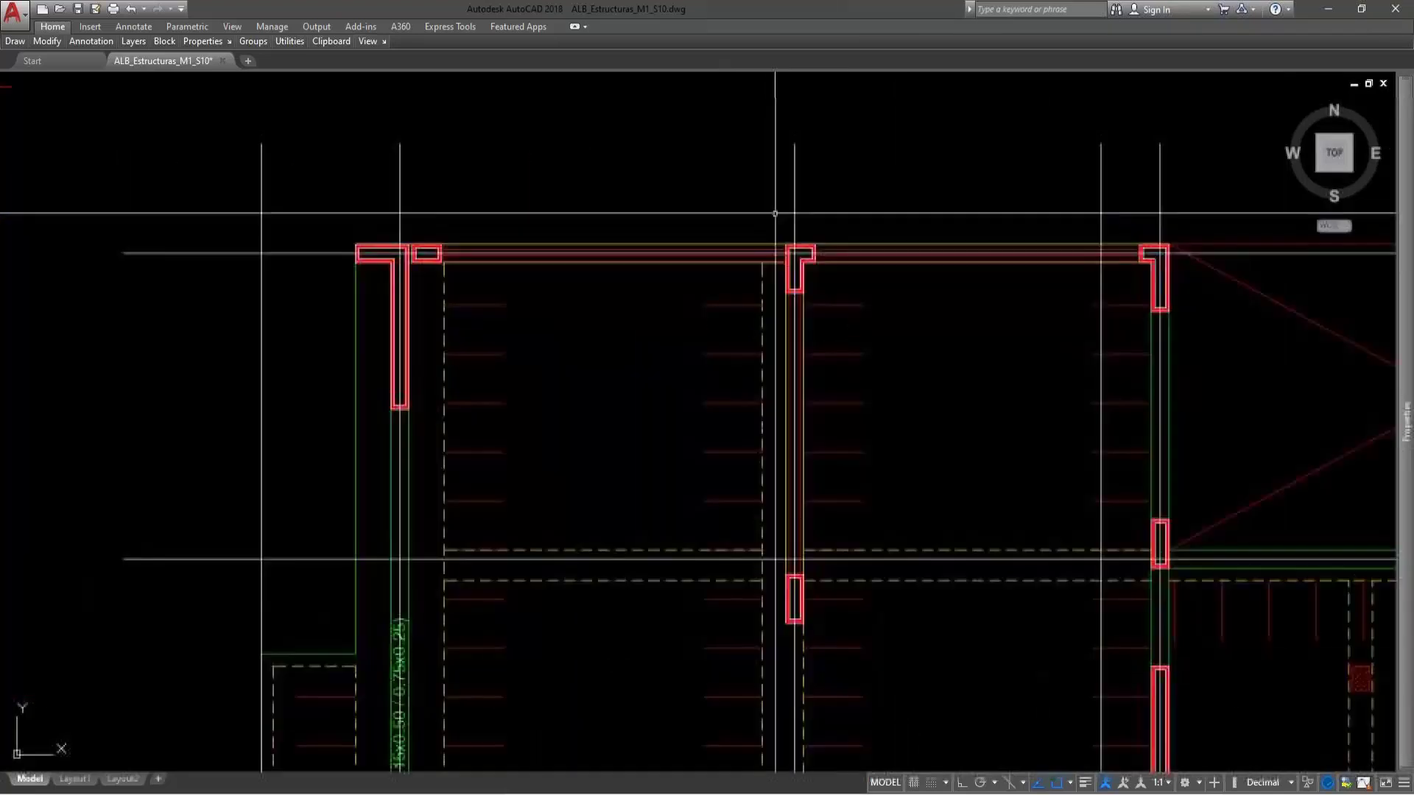
pyautogui.moveTo(889, 240); pyautogui.dragTo(722, 347, button='middle')
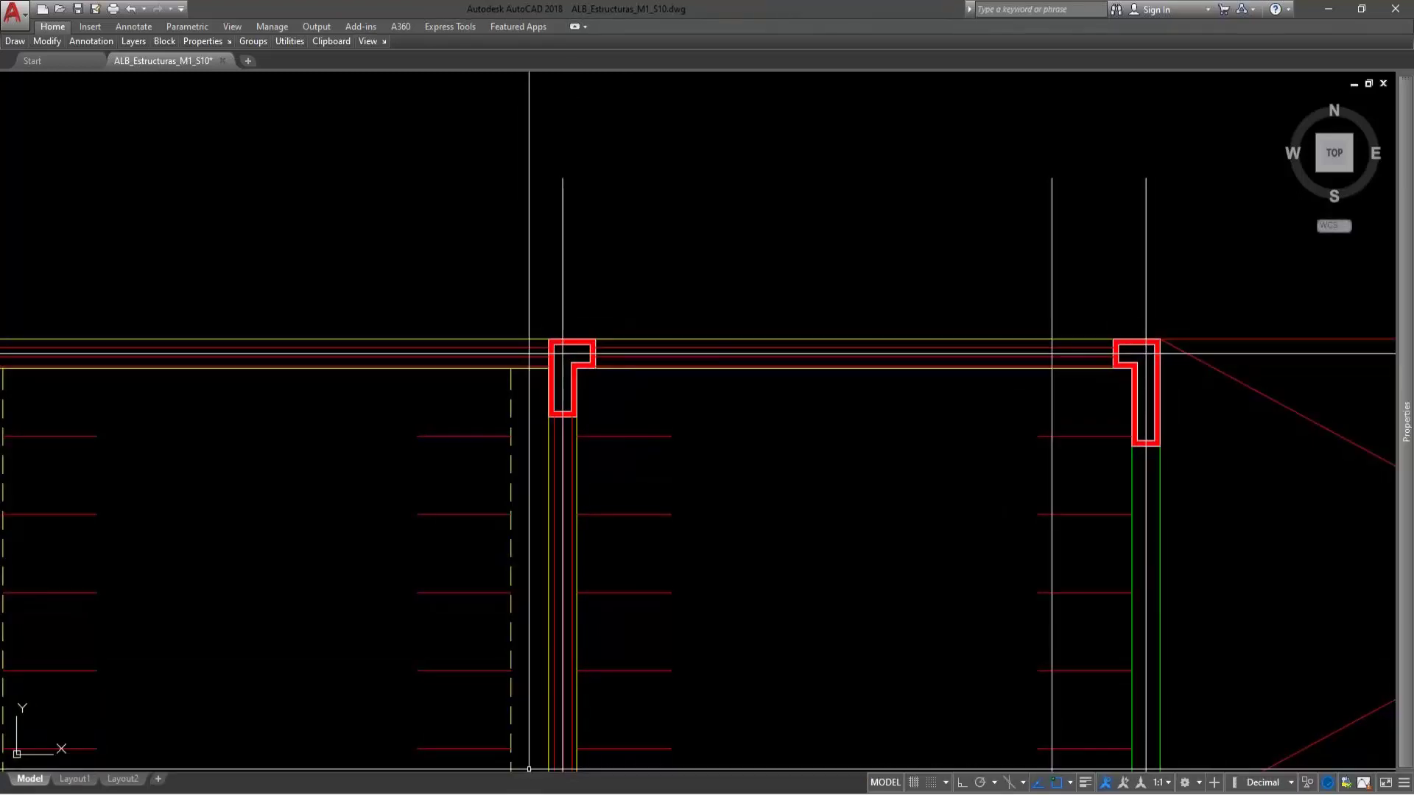
pyautogui.moveTo(450, 792)
pyautogui.click(388, 759)
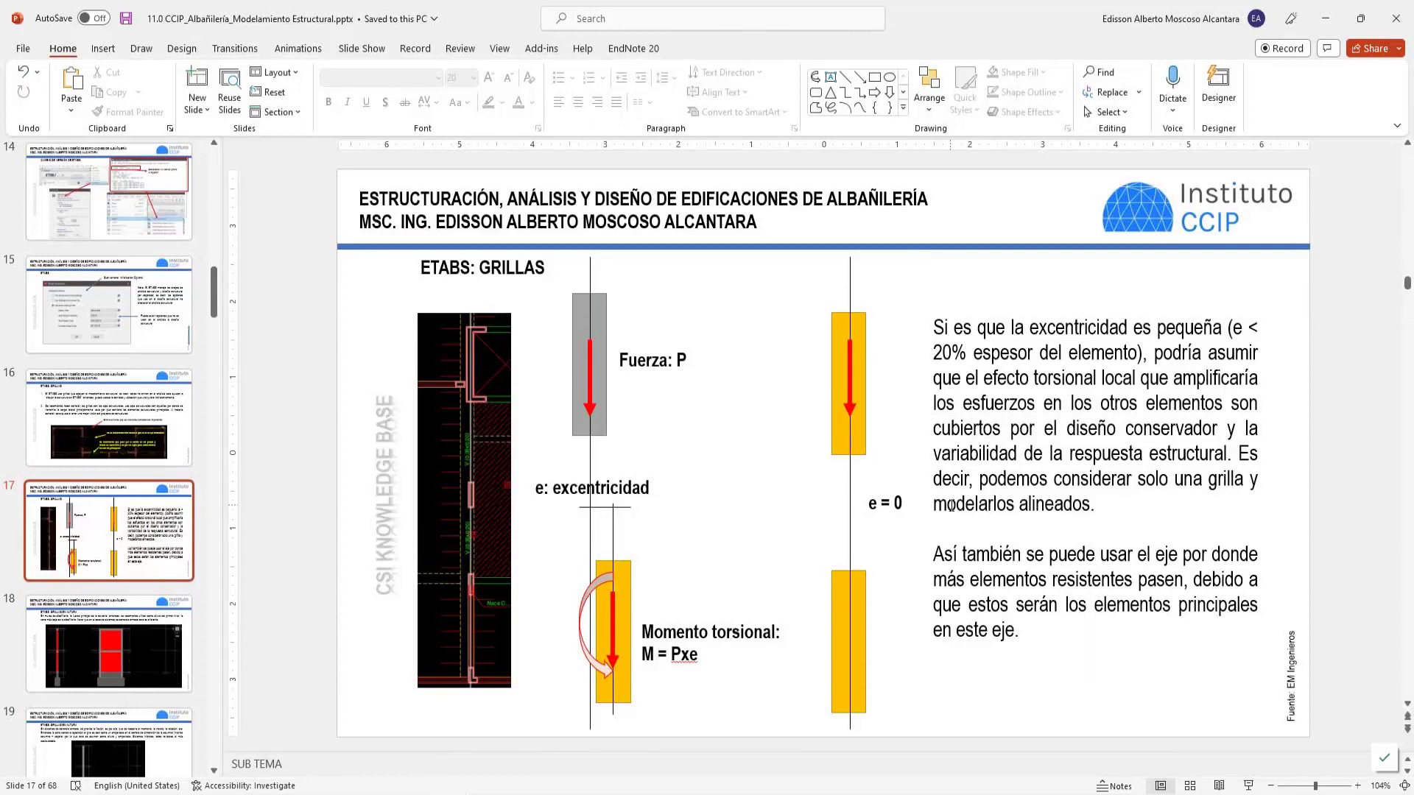
pyautogui.click(1324, 18)
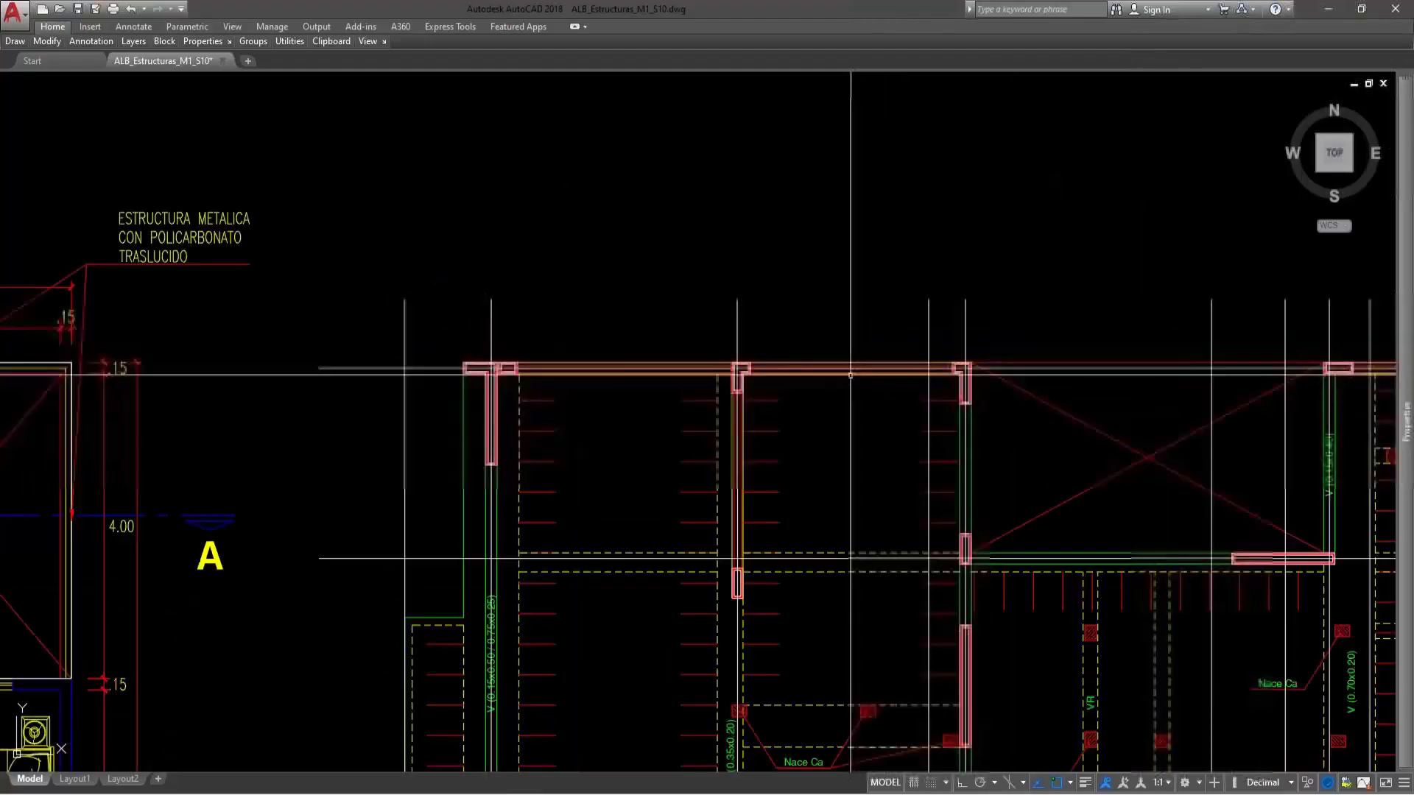
# - Move the column of architectural floor plans with its comment a short distance west, away from the structural plans
pyautogui.scroll(-2, 850, 375)
pyautogui.moveTo(966, 618); pyautogui.dragTo(829, 375, button='middle')
pyautogui.moveTo(983, 548); pyautogui.dragTo(917, 411, button='middle')
pyautogui.scroll(-4, 918, 410)
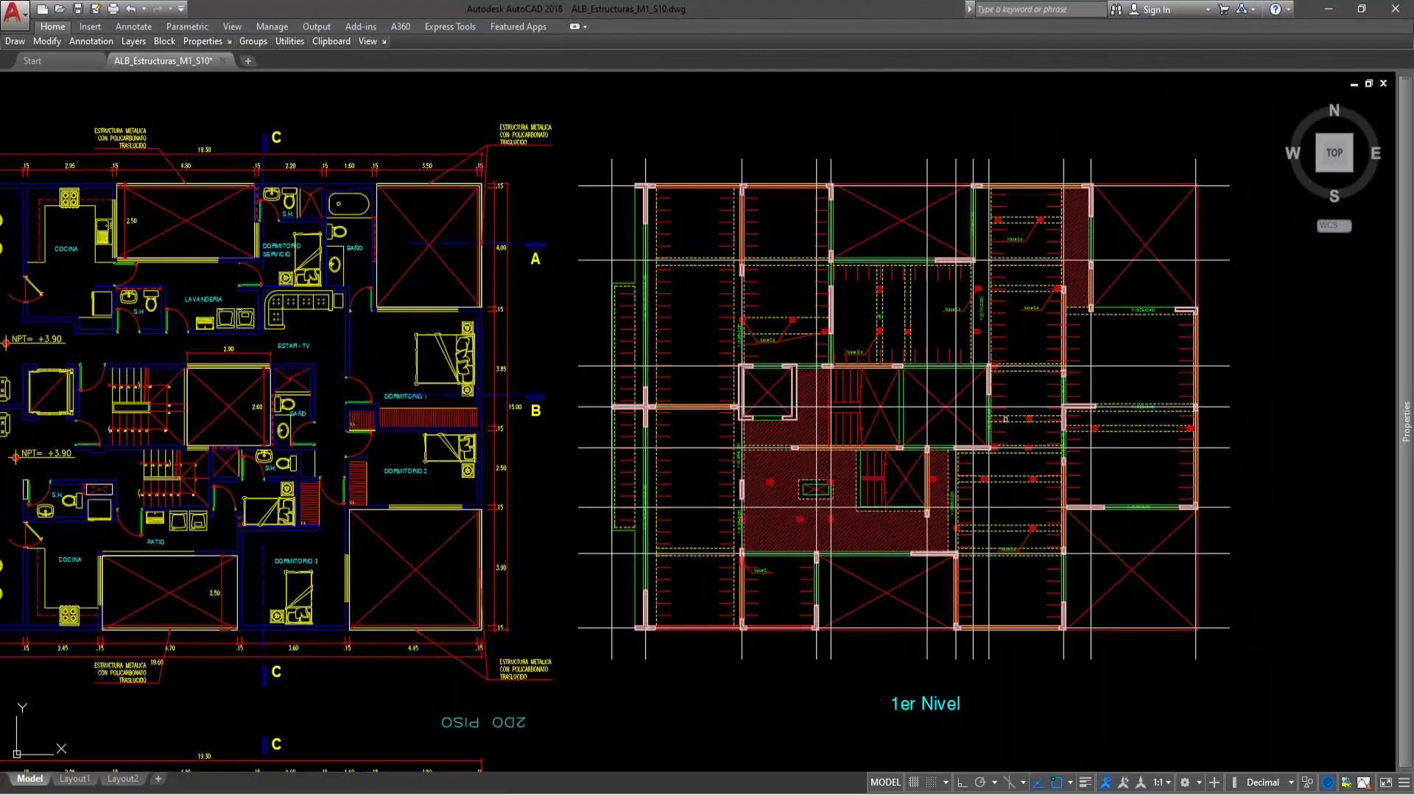
pyautogui.scroll(-5, 852, 327)
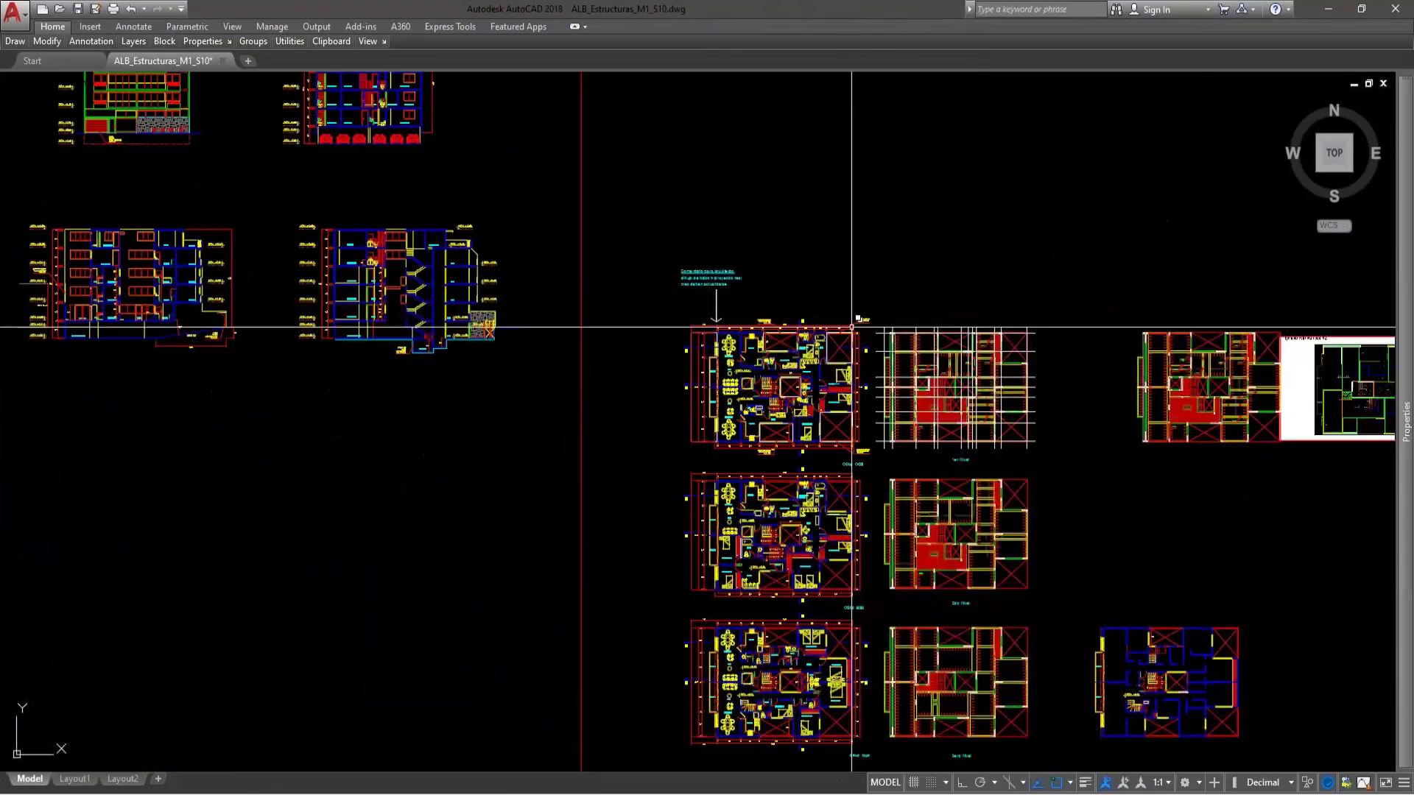
pyautogui.click(869, 261)
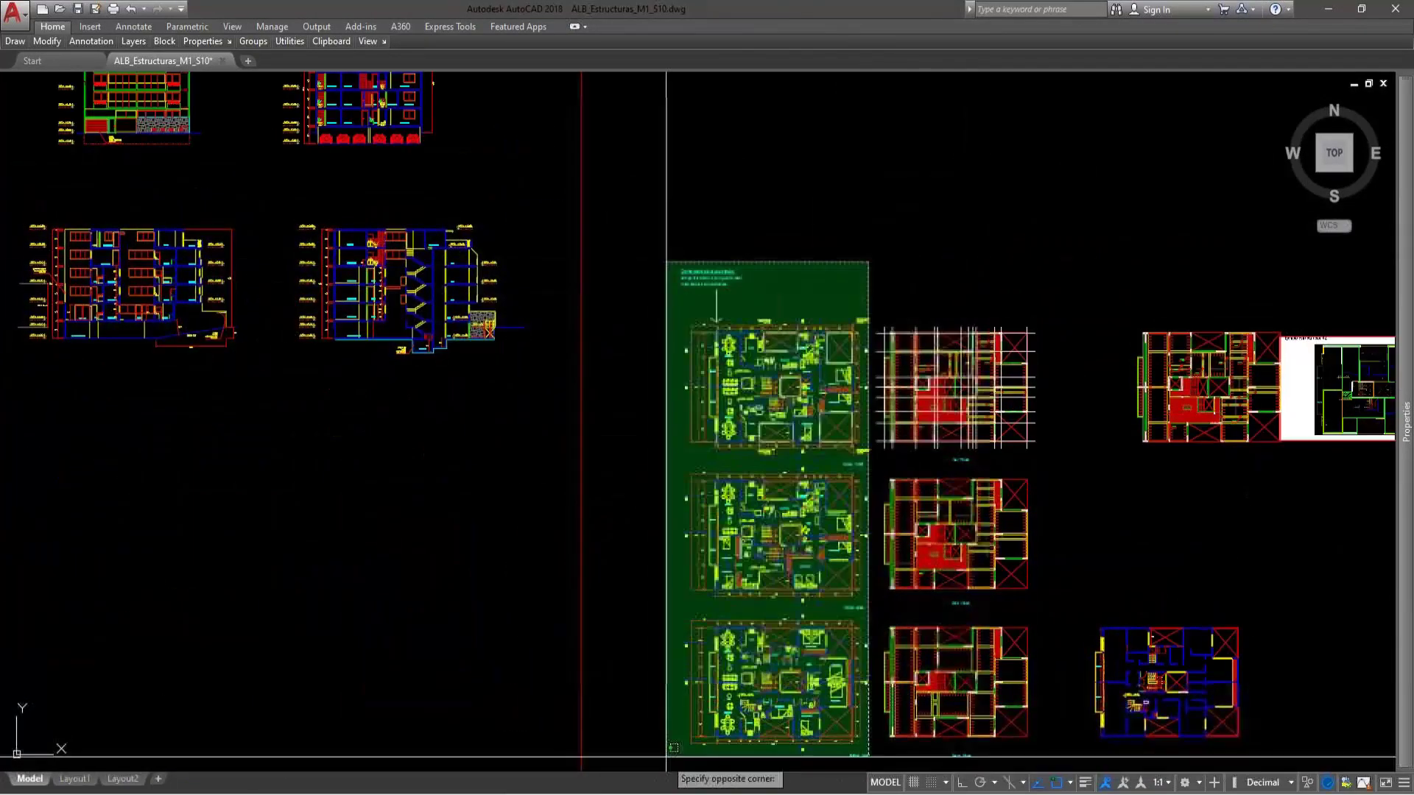
pyautogui.scroll(-2, 666, 751)
pyautogui.moveTo(666, 751); pyautogui.dragTo(686, 588, button='middle')
pyautogui.click(688, 611)
pyautogui.press('Return')
pyautogui.click(722, 637)
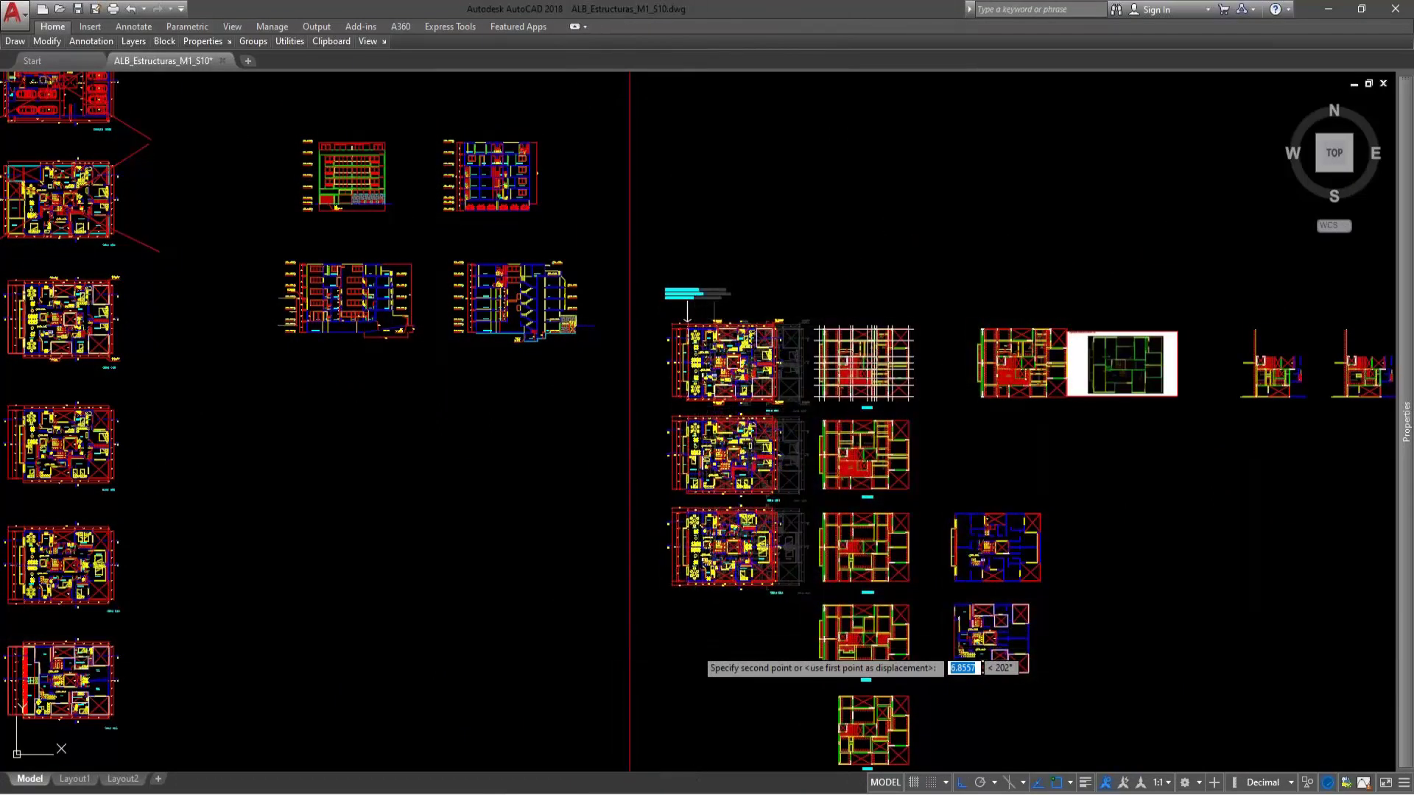
pyautogui.click(694, 648)
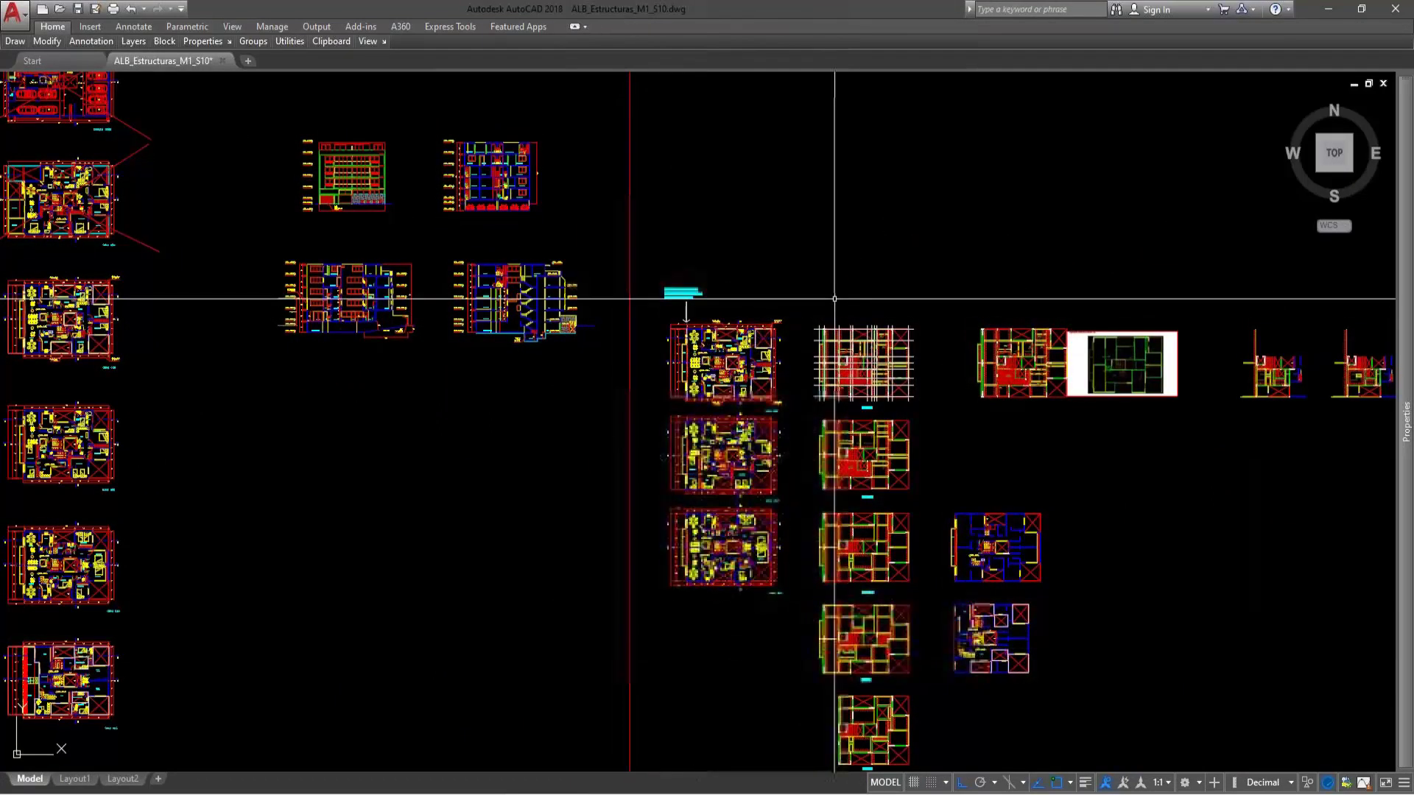
# - Copy the 1er Nivel title to a spot above the northwest corner of the plan's grid
pyautogui.write('co')
pyautogui.press('Return')
pyautogui.scroll(2, 856, 354)
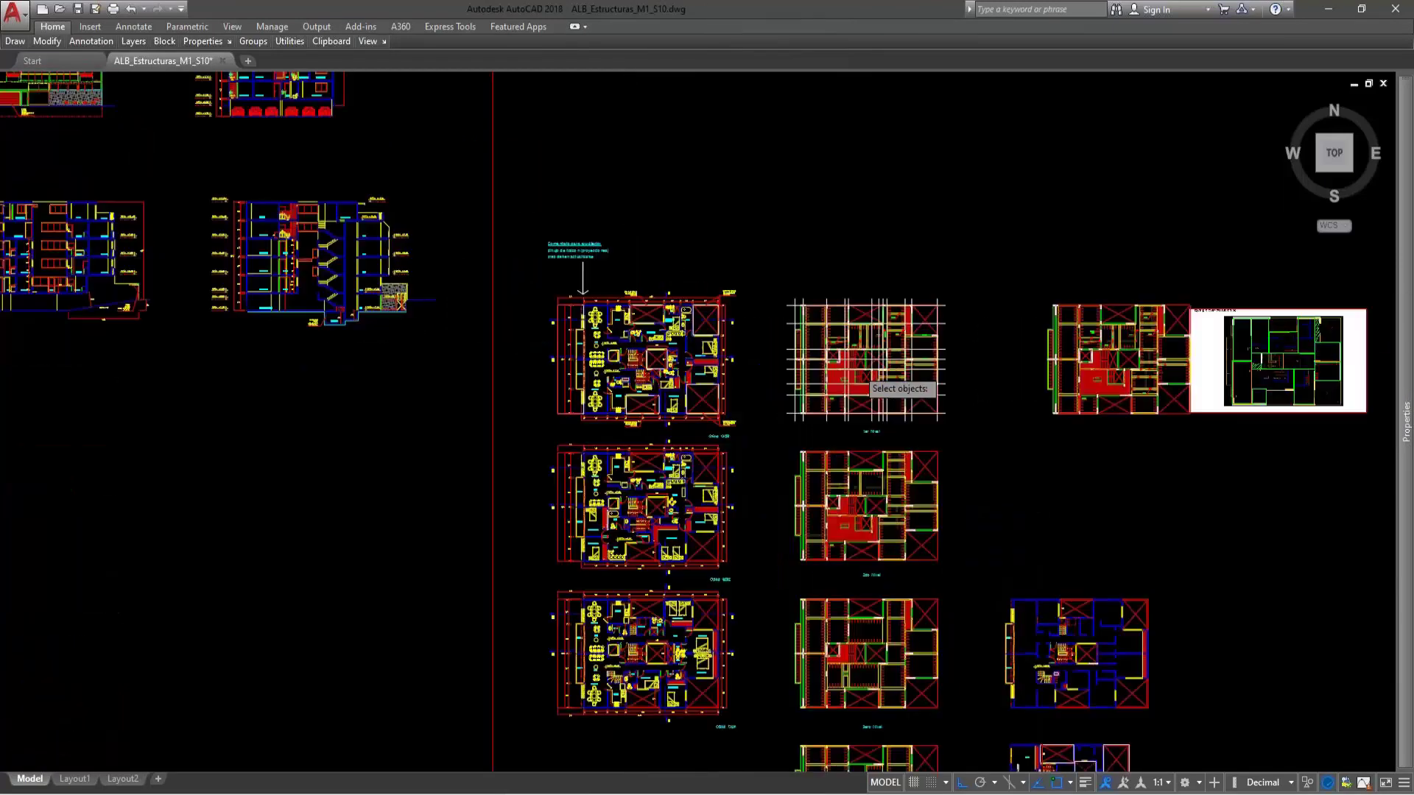
pyautogui.scroll(6, 862, 391)
pyautogui.click(910, 565)
pyautogui.press('Return')
pyautogui.click(911, 565)
pyautogui.scroll(-6, 917, 547)
pyautogui.press('F8')
pyautogui.scroll(11, 835, 405)
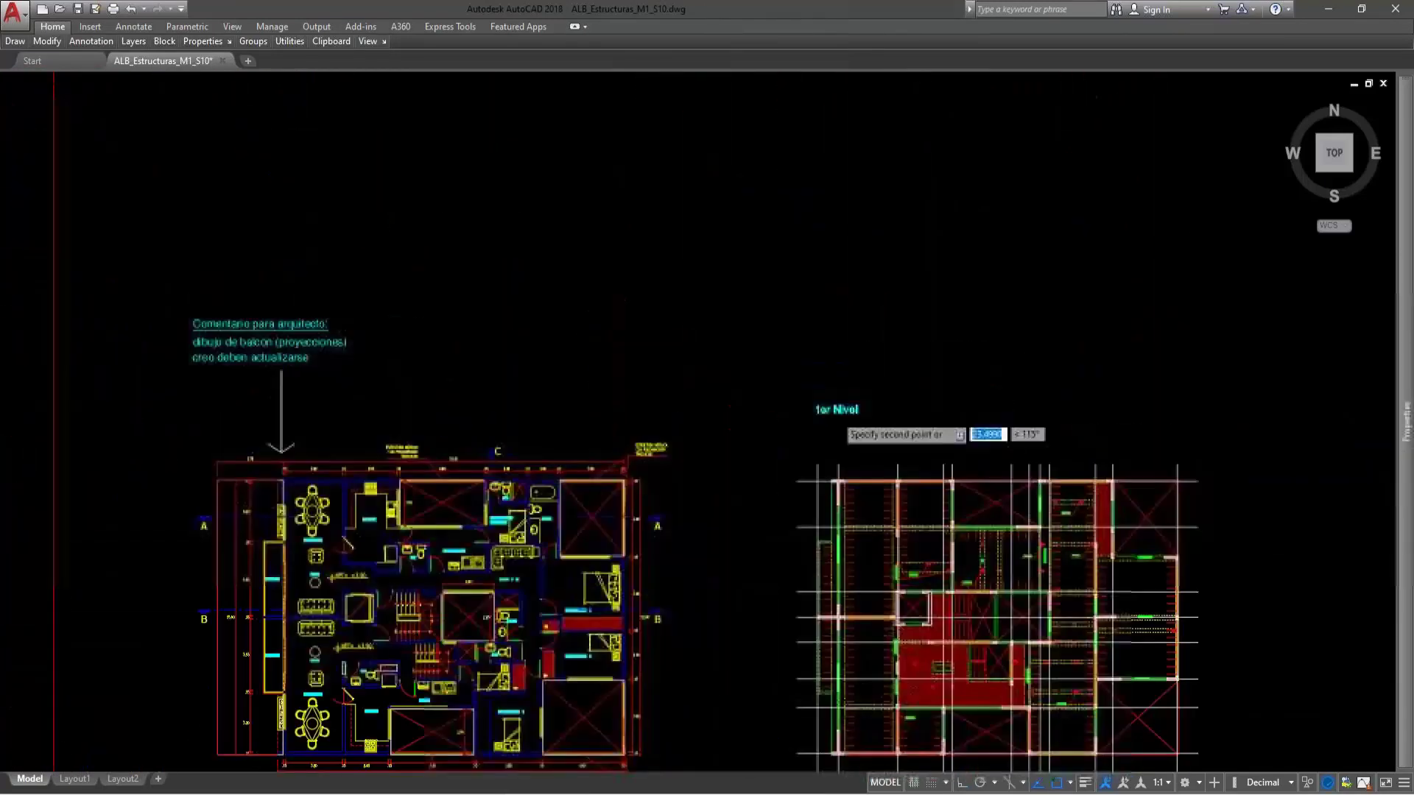
pyautogui.click(842, 417)
pyautogui.press('Escape')
# - Change the copied title's text to A
pyautogui.write('ed')
pyautogui.press('Return')
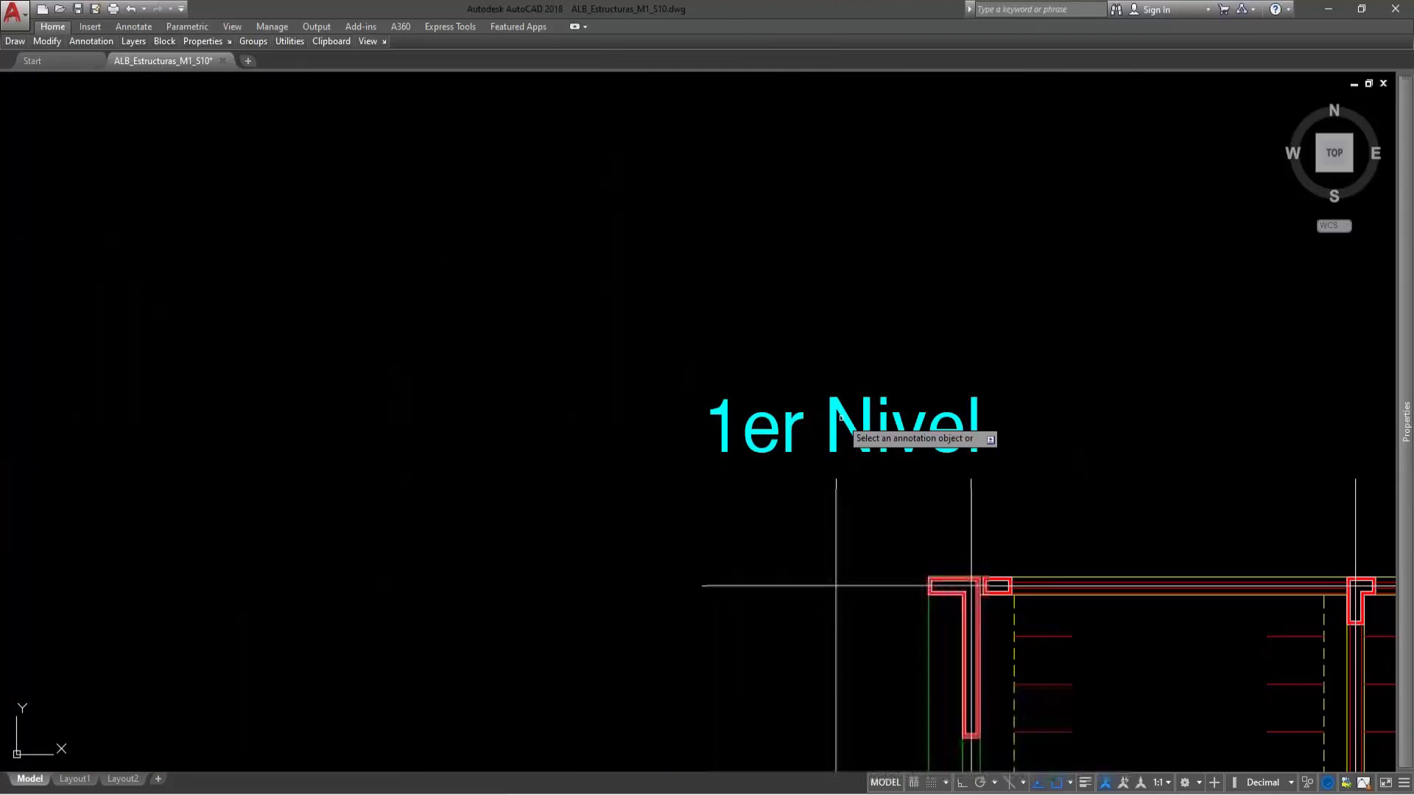
pyautogui.click(846, 427)
pyautogui.write('a')
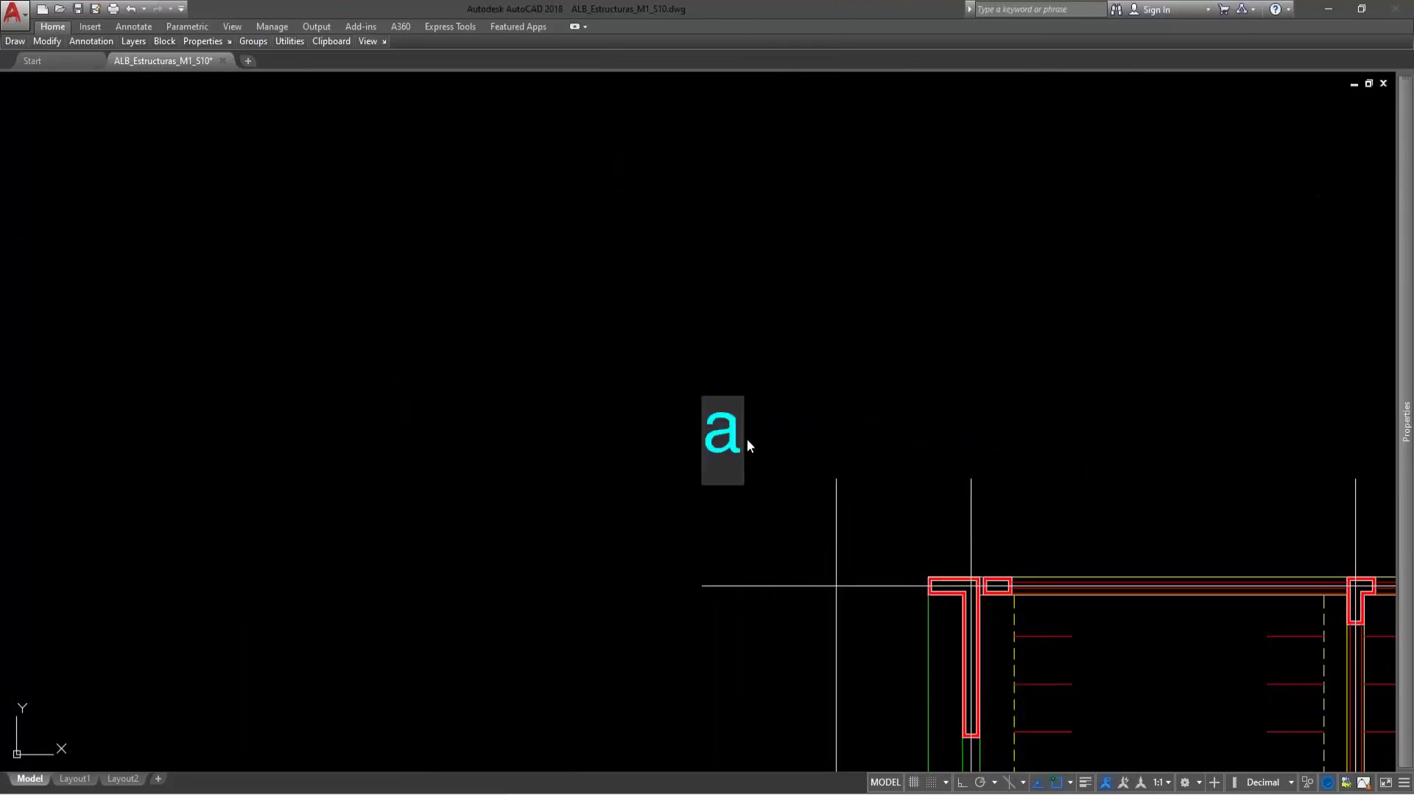
pyautogui.doubleClick(740, 439)
pyautogui.write('A')
pyautogui.click(791, 339)
# - Move the letter A directly above the westernmost vertical grid line
pyautogui.press('Escape')
pyautogui.write('m')
pyautogui.press('Return')
pyautogui.click(693, 451)
pyautogui.click(769, 336)
pyautogui.click(769, 334)
pyautogui.click(719, 407)
pyautogui.press('Return')
pyautogui.click(748, 294)
# - Copy the letter A horizontally above the second, third and fourth vertical grid lines from the west
pyautogui.click(855, 269)
pyautogui.write('co')
pyautogui.press('Return')
pyautogui.click(893, 300)
pyautogui.click(808, 397)
pyautogui.press('Return')
pyautogui.click(846, 248)
pyautogui.press('F8')
pyautogui.click(987, 262)
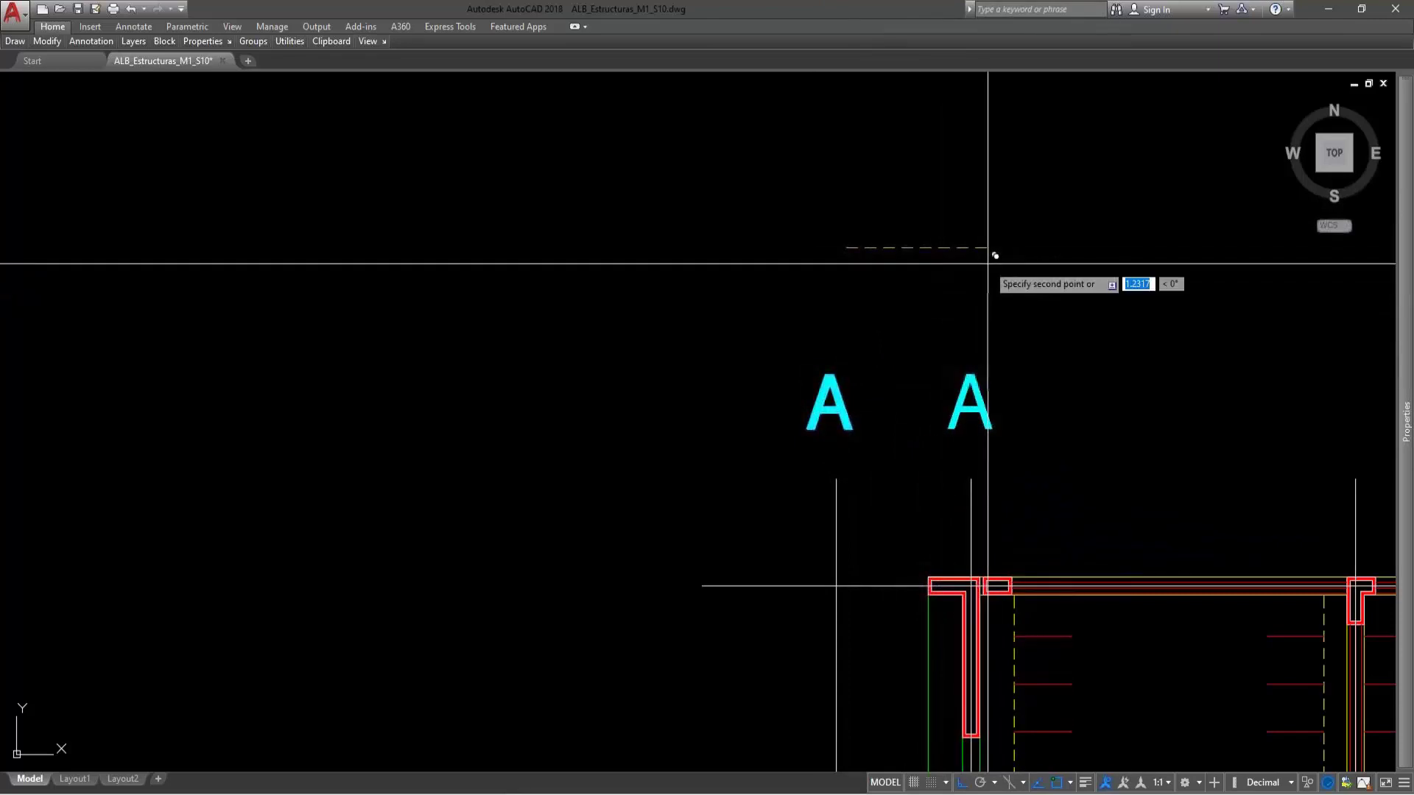
pyautogui.scroll(-5, 785, 338)
pyautogui.moveTo(986, 311); pyautogui.dragTo(919, 338, button='middle')
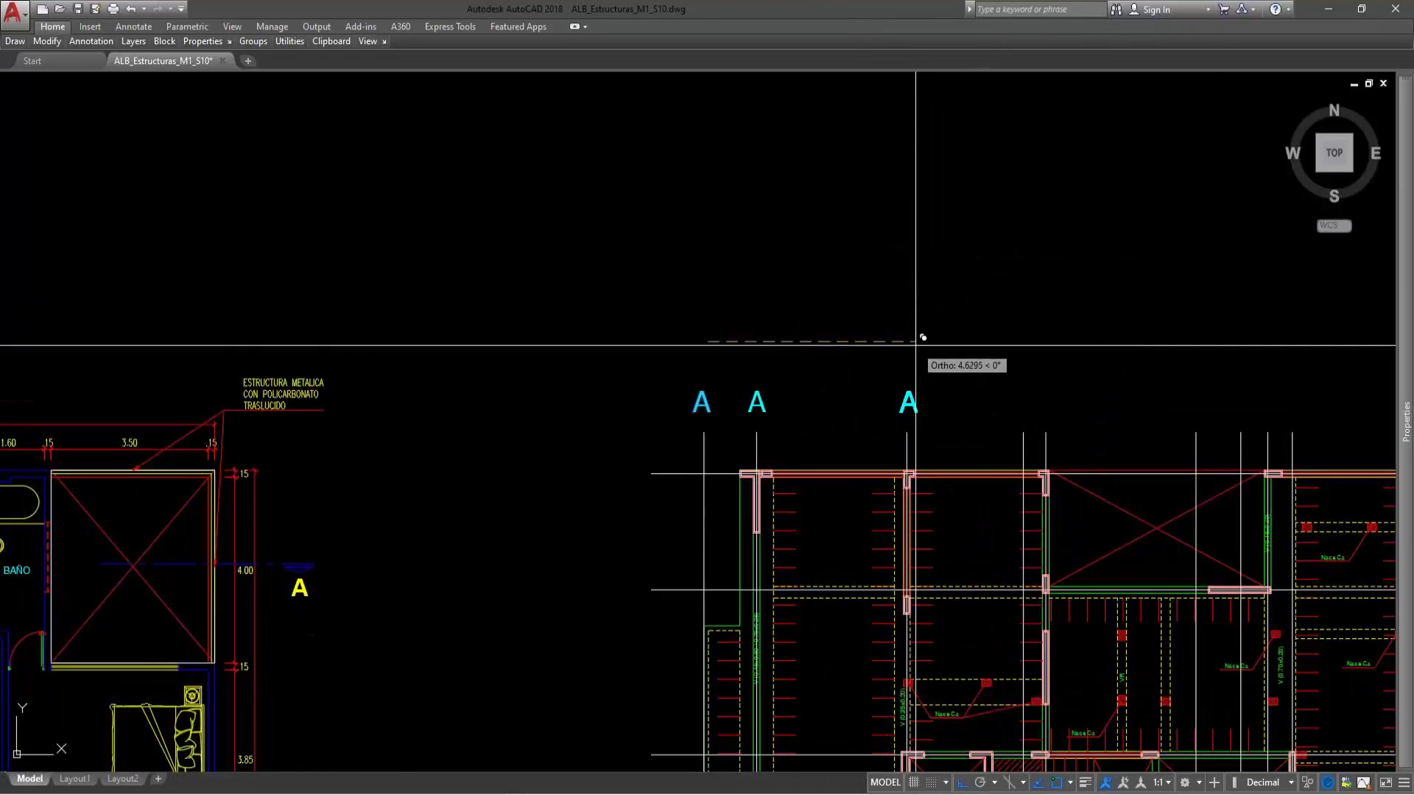
pyautogui.click(918, 338)
pyautogui.click(1024, 333)
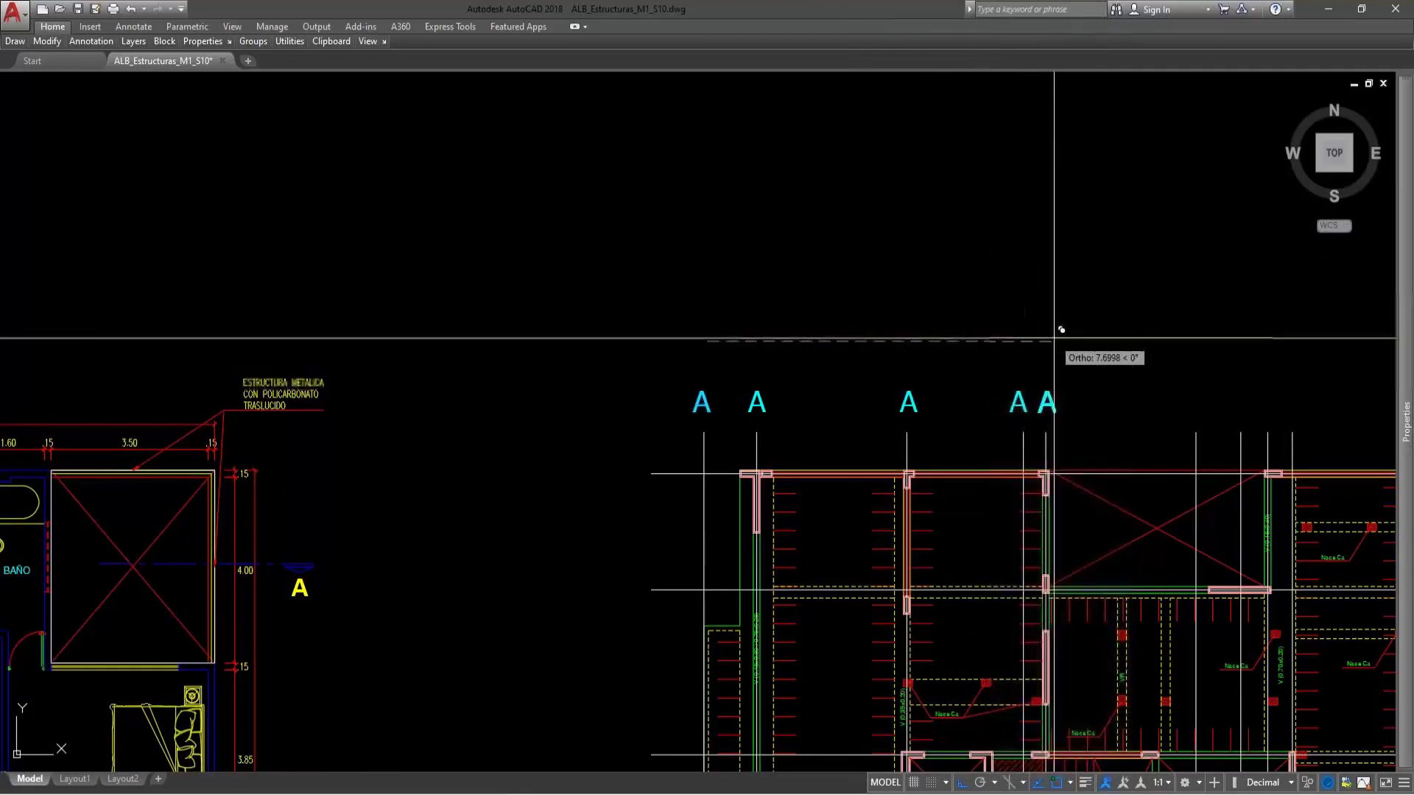
# - Place further copies of the letter A above the remaining vertical grid lines up to the plan's east edge
pyautogui.moveTo(1220, 333); pyautogui.dragTo(943, 344, button='middle')
pyautogui.click(919, 344)
pyautogui.click(965, 344)
pyautogui.click(999, 336)
pyautogui.click(1029, 337)
pyautogui.moveTo(1133, 346); pyautogui.dragTo(997, 356, button='middle')
pyautogui.click(991, 357)
pyautogui.click(1039, 361)
pyautogui.moveTo(1095, 360); pyautogui.dragTo(930, 358, button='middle')
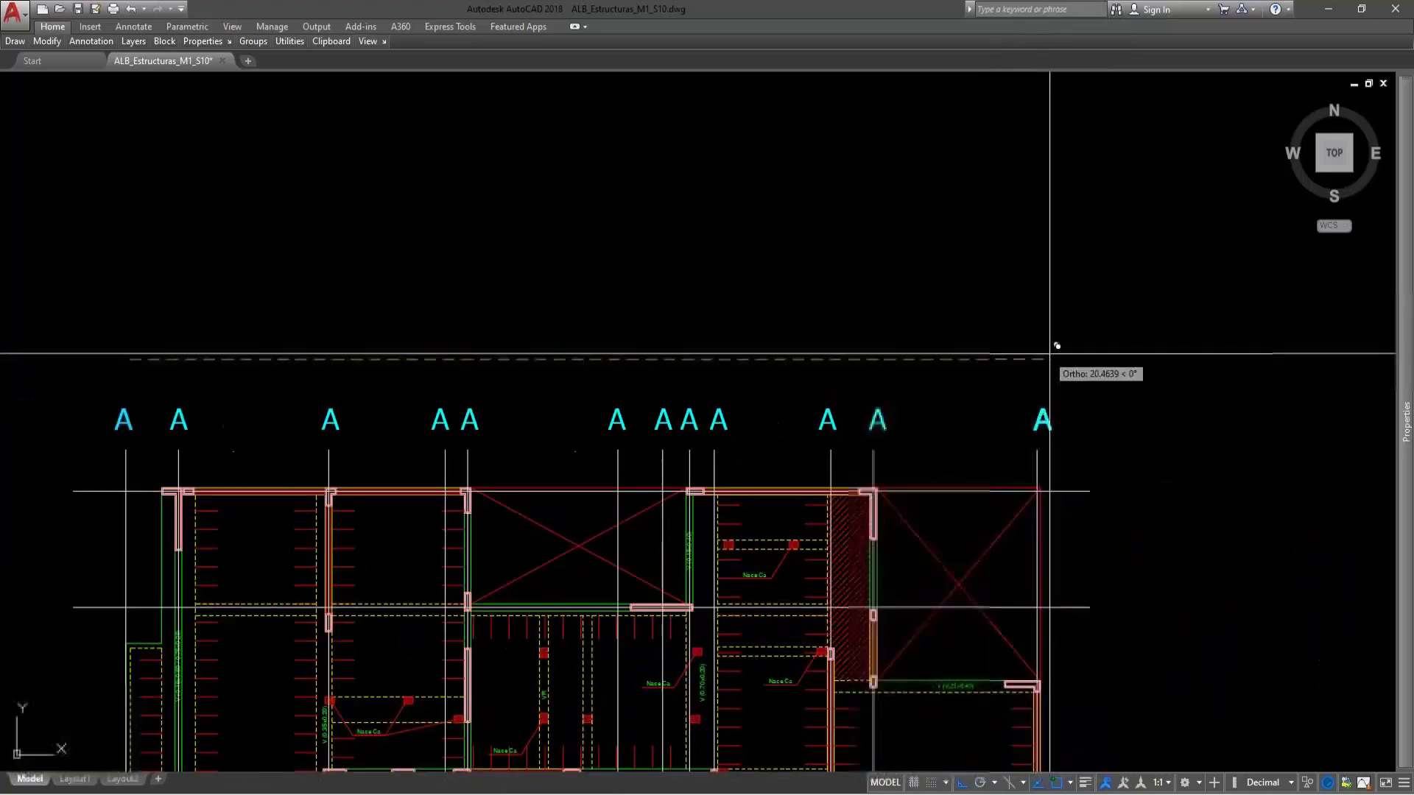
# - Copy the easternmost letter A to the west end of the lowest horizontal grid line
pyautogui.write('co')
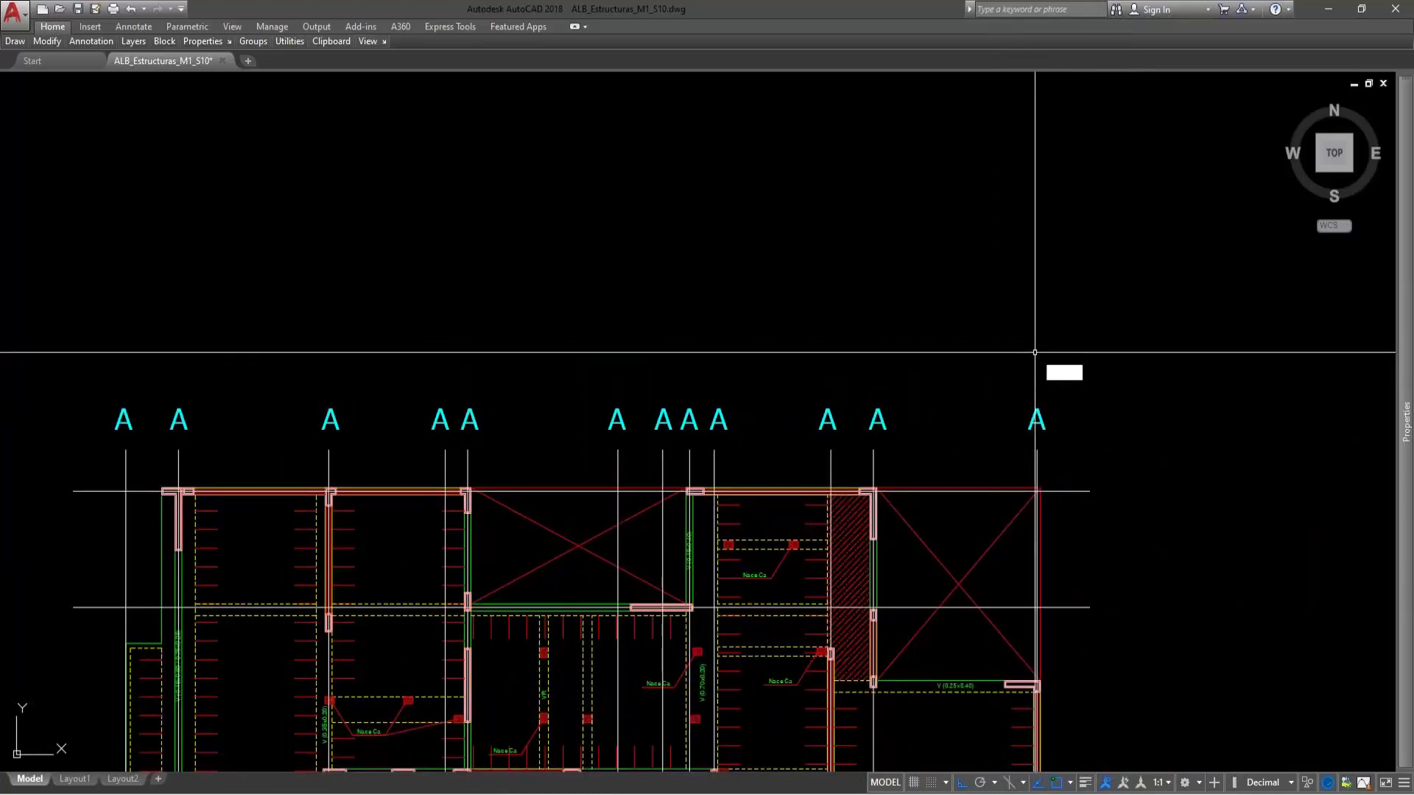
pyautogui.press('space')
pyautogui.click(1022, 416)
pyautogui.click(1055, 401)
pyautogui.click(1076, 388)
pyautogui.click(1011, 427)
pyautogui.press('space')
pyautogui.click(996, 446)
pyautogui.scroll(-6, 1128, 338)
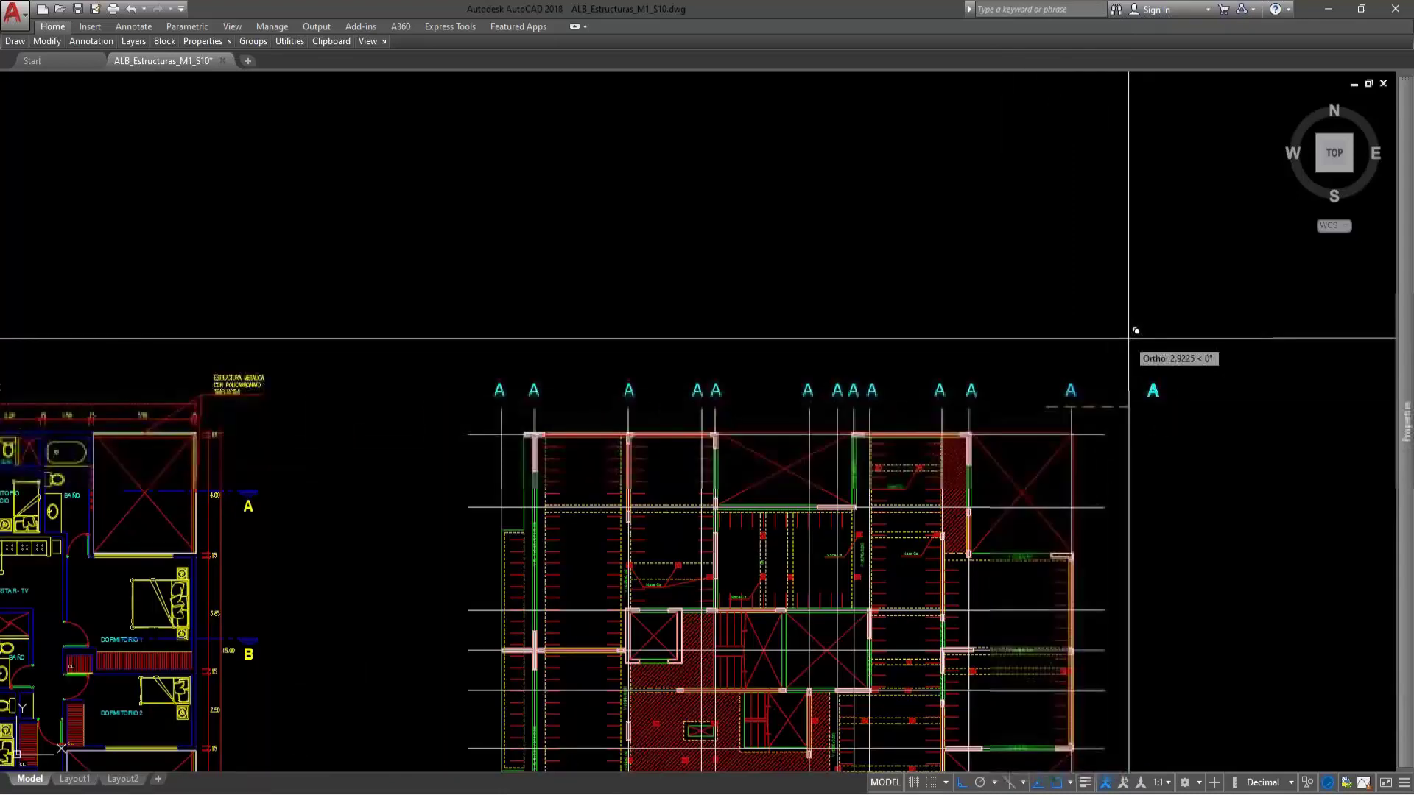
pyautogui.press('F8')
pyautogui.scroll(2, 856, 564)
pyautogui.scroll(6, 855, 574)
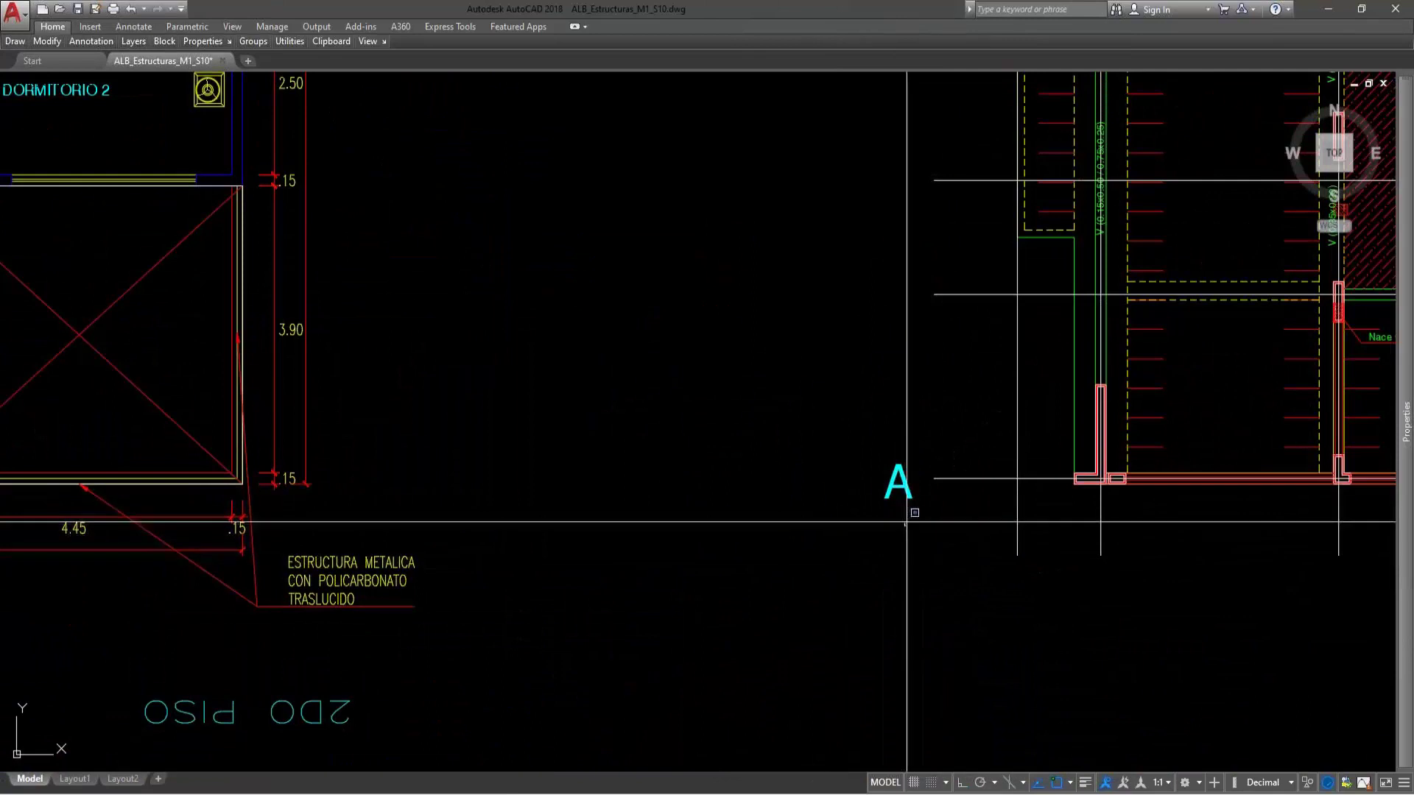
# - Copy the letter A vertically to the west ends of the other horizontal grid lines, up to the plan's north edge
pyautogui.moveTo(795, 358); pyautogui.dragTo(800, 462, button='middle')
pyautogui.press('F8')
pyautogui.click(762, 455)
pyautogui.click(764, 340)
pyautogui.moveTo(770, 200); pyautogui.dragTo(790, 458, button='middle')
pyautogui.click(786, 447)
pyautogui.click(776, 340)
pyautogui.moveTo(789, 280); pyautogui.dragTo(806, 486, button='middle')
pyautogui.click(808, 446)
pyautogui.moveTo(813, 260); pyautogui.dragTo(813, 496, button='middle')
pyautogui.click(807, 419)
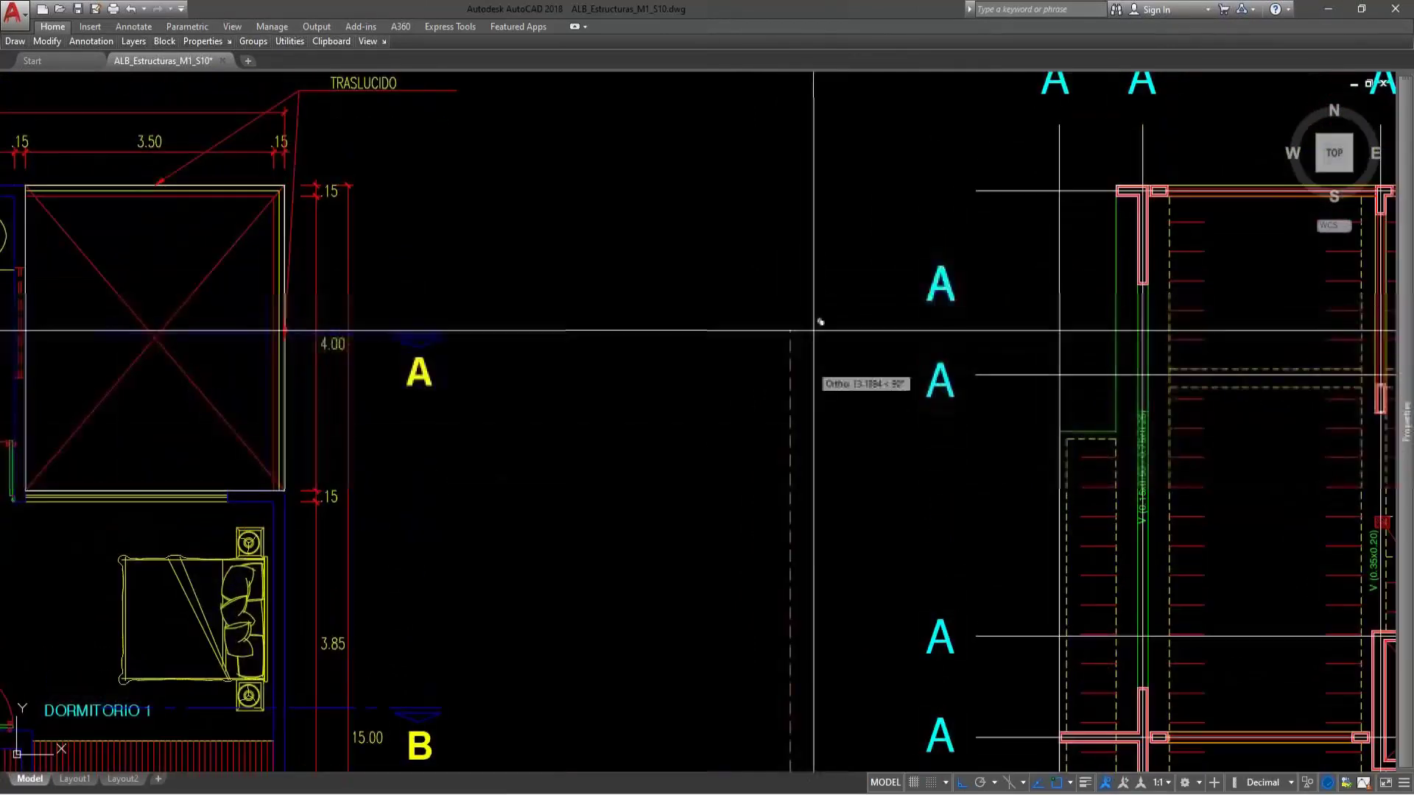
pyautogui.moveTo(815, 316); pyautogui.dragTo(799, 508, button='middle')
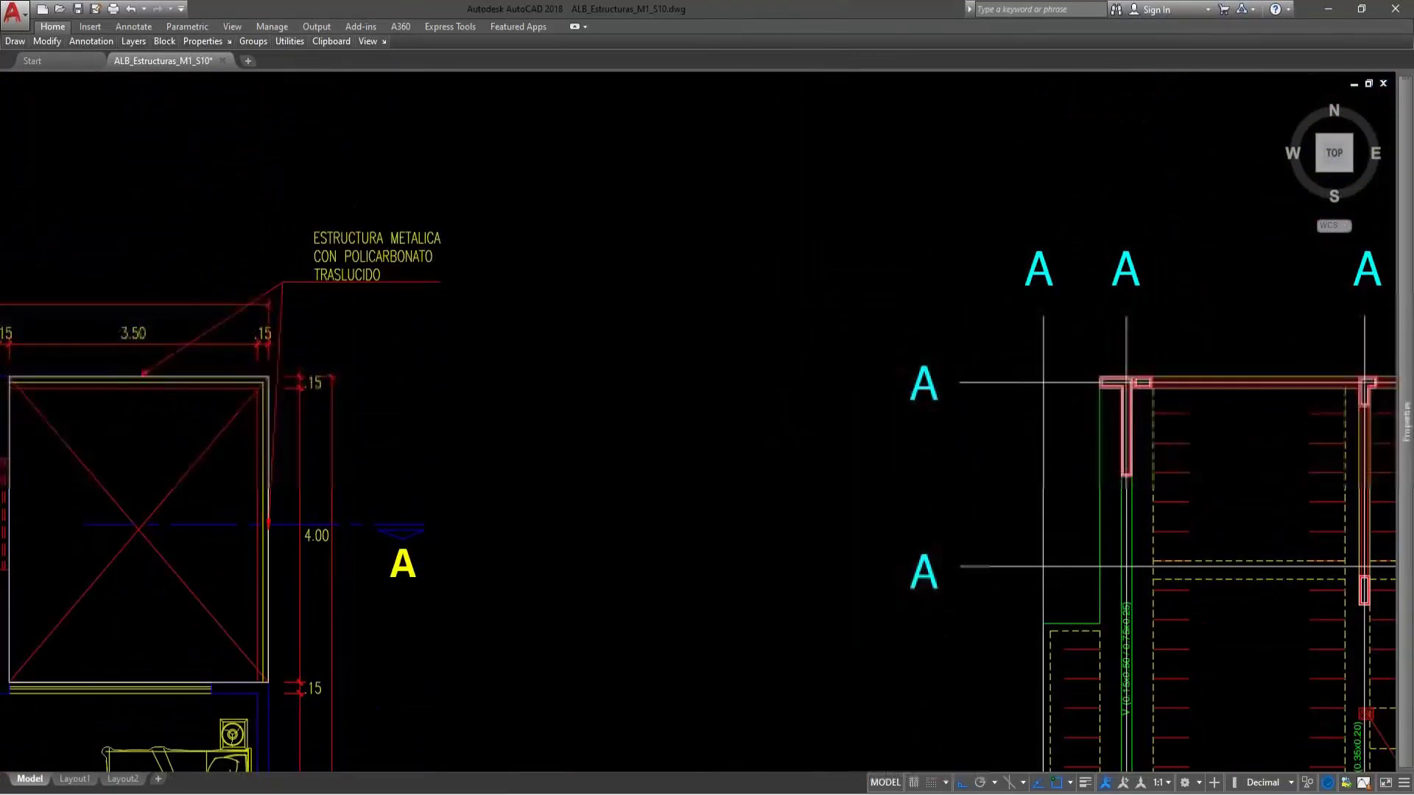
# - Edit the labels of the two lowest horizontal grid lines of the 1er Nivel plan to 1 and 2
pyautogui.scroll(-7, 1097, 516)
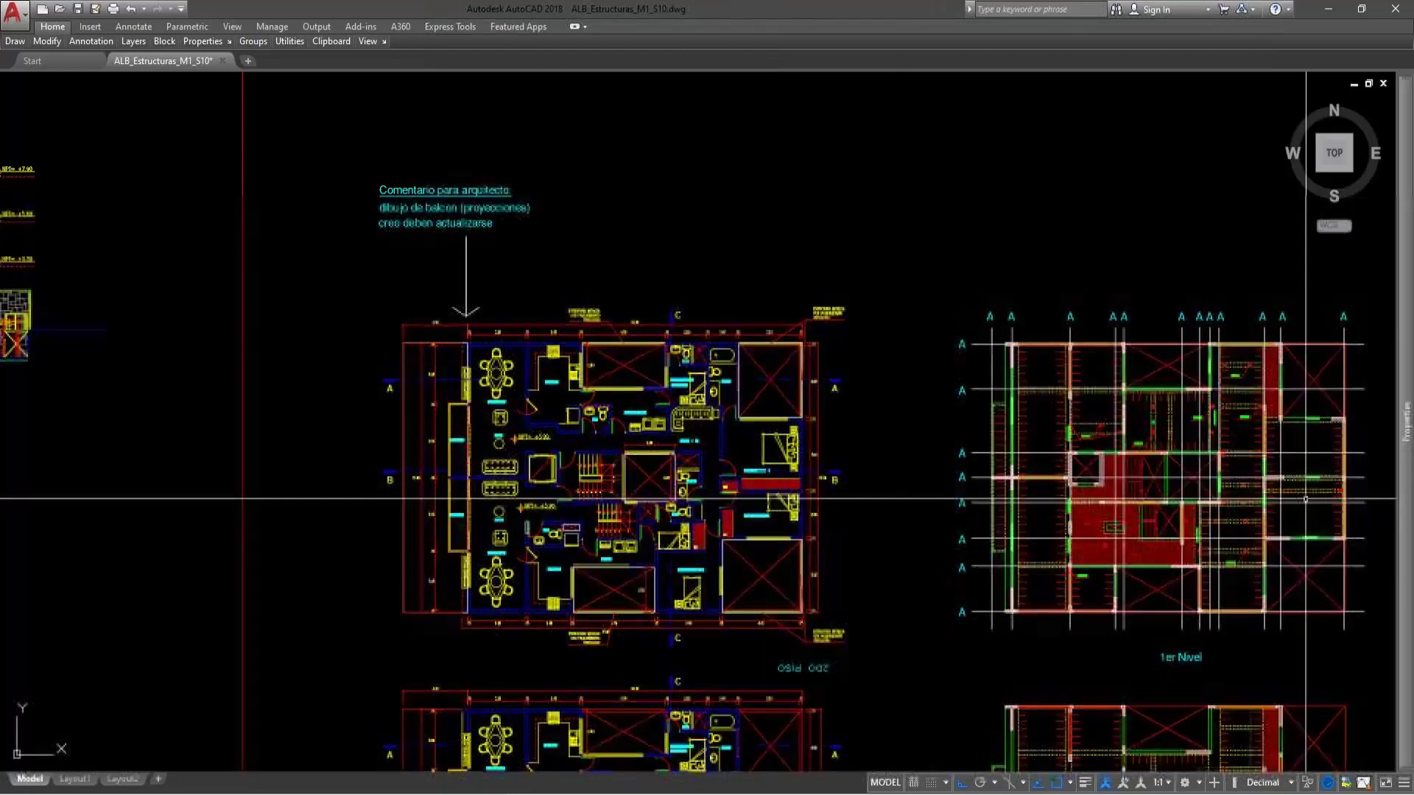
pyautogui.write('ed')
pyautogui.press('space')
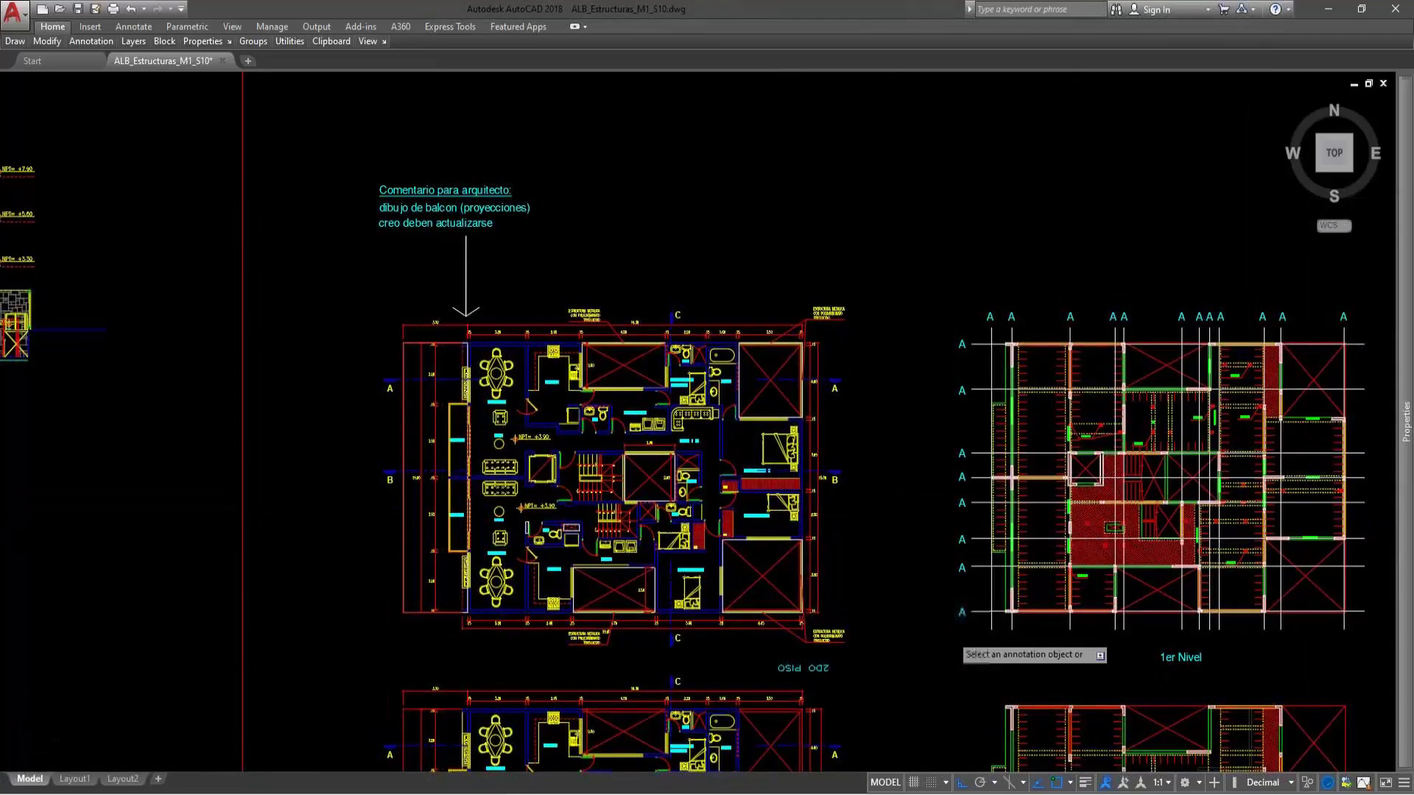
pyautogui.scroll(5, 952, 635)
pyautogui.click(992, 542)
pyautogui.write('1')
pyautogui.press('Return')
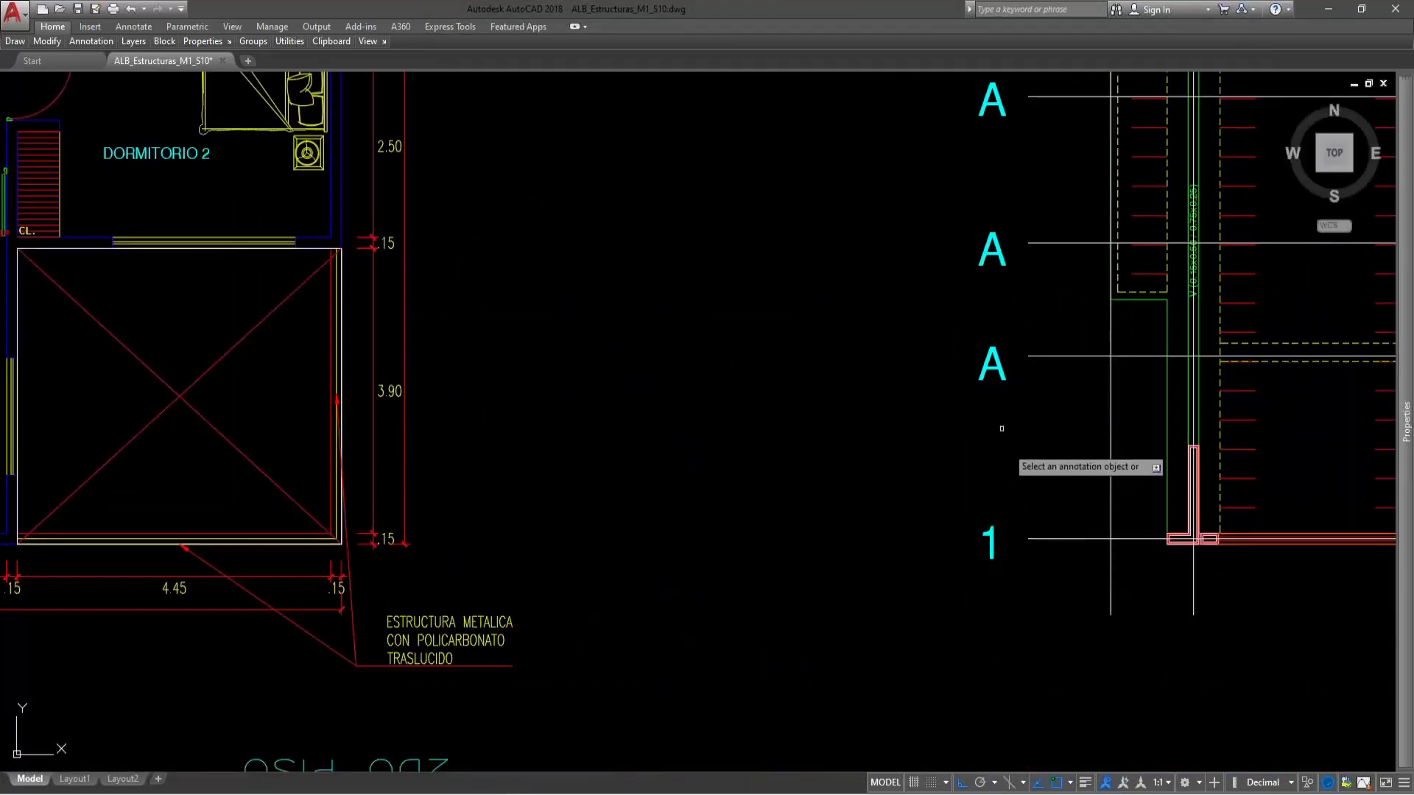
pyautogui.click(991, 364)
pyautogui.write('2')
pyautogui.press('Return')
# - Change the labels of the next three horizontal grid lines going north to 3, 4 and 5
pyautogui.moveTo(1004, 290); pyautogui.dragTo(951, 515, button='middle')
pyautogui.click(940, 495)
pyautogui.write('3')
pyautogui.press('Return')
pyautogui.moveTo(979, 356); pyautogui.dragTo(965, 558, button='middle')
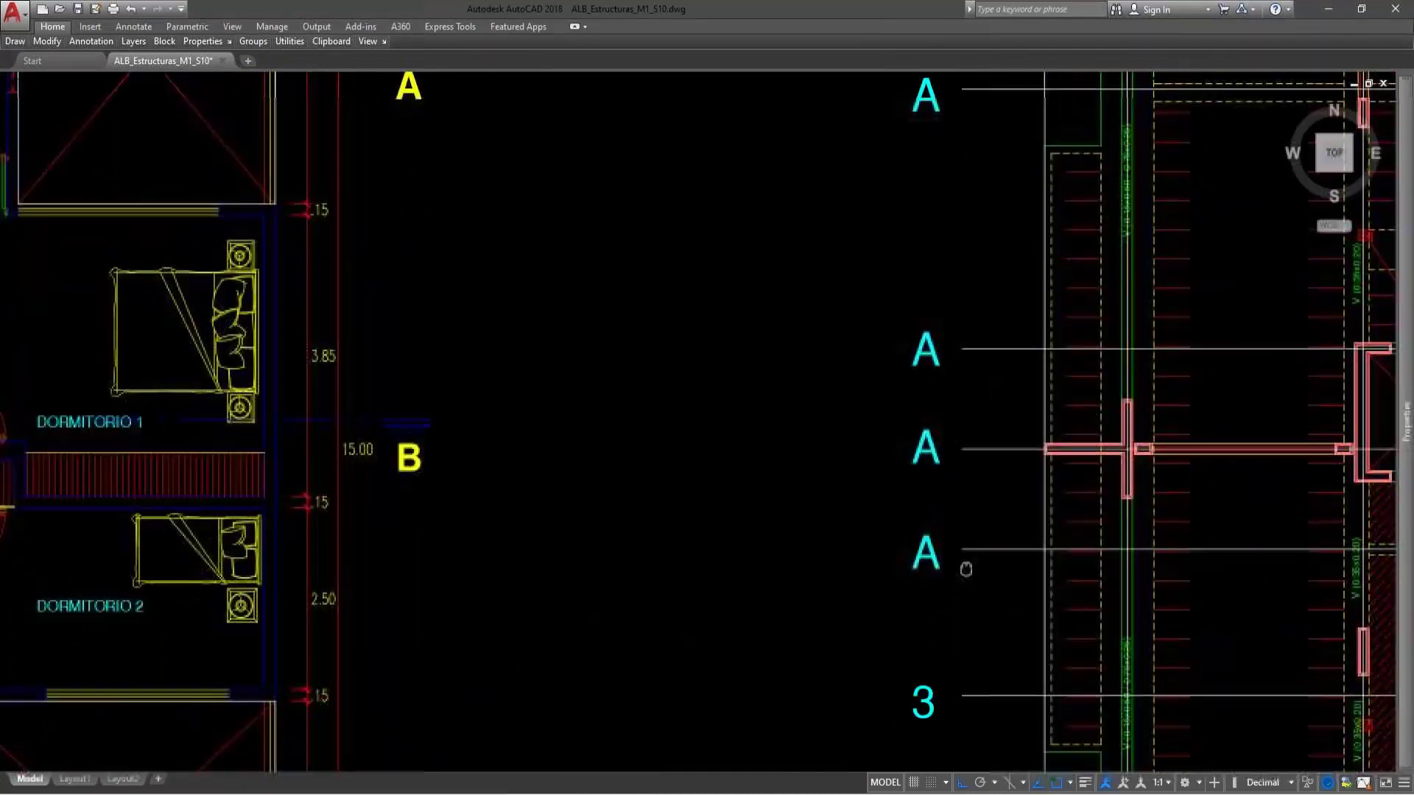
pyautogui.click(961, 561)
pyautogui.write('4')
pyautogui.press('Return')
pyautogui.click(937, 456)
pyautogui.write('5')
pyautogui.press('Return')
# - Change the labels of the three northernmost horizontal grid lines to 6, 7 and 8
pyautogui.moveTo(969, 394); pyautogui.dragTo(960, 586, button='middle')
pyautogui.click(944, 564)
pyautogui.write('6')
pyautogui.press('Return')
pyautogui.moveTo(969, 325); pyautogui.dragTo(957, 611, button='middle')
pyautogui.click(926, 587)
pyautogui.write('7')
pyautogui.press('Return')
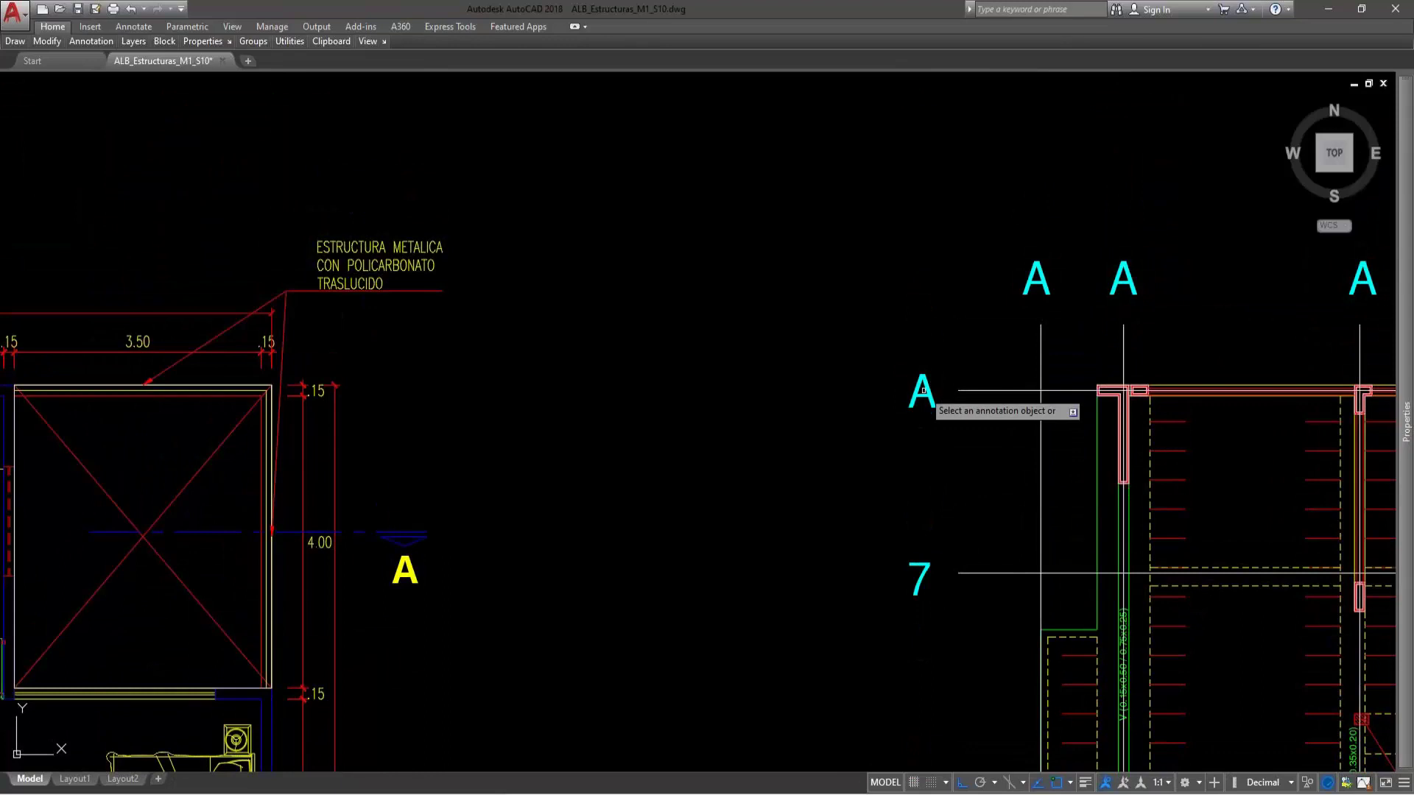
pyautogui.click(924, 404)
pyautogui.write('8')
pyautogui.press('Return')
pyautogui.scroll(-2, 909, 442)
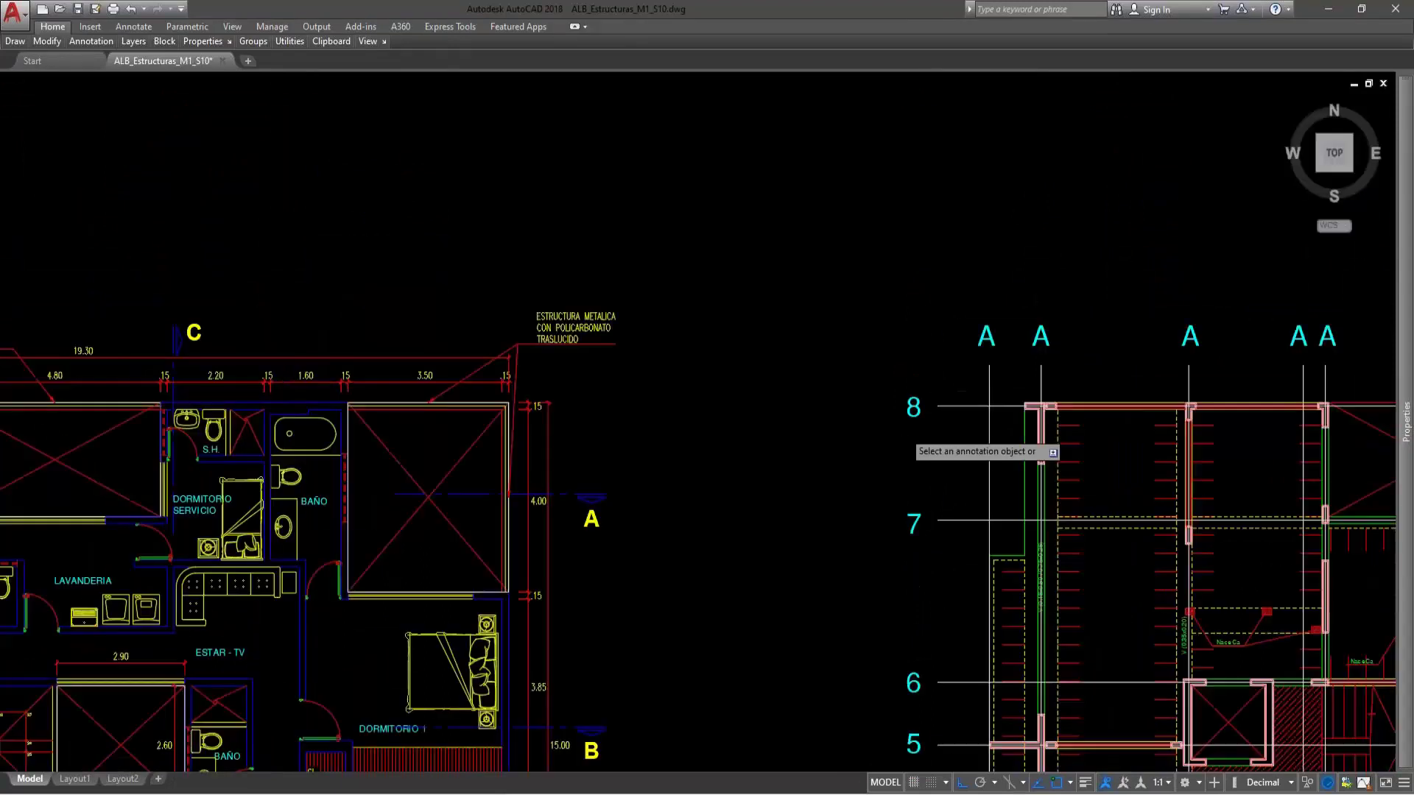
# - Change the labels of the second and third vertical grid lines from the west to B and C
pyautogui.scroll(2, 1024, 339)
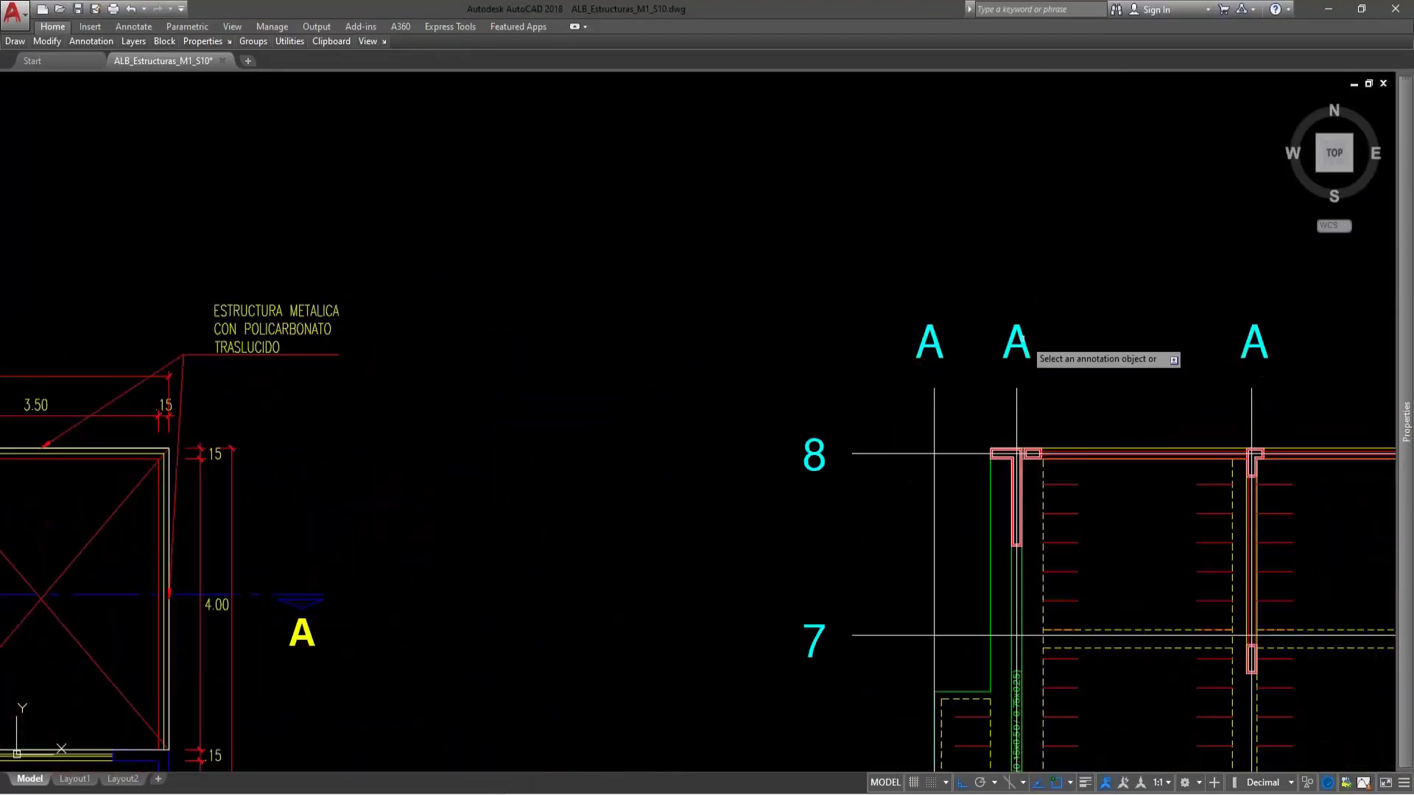
pyautogui.click(1022, 340)
pyautogui.write('B')
pyautogui.press('Return')
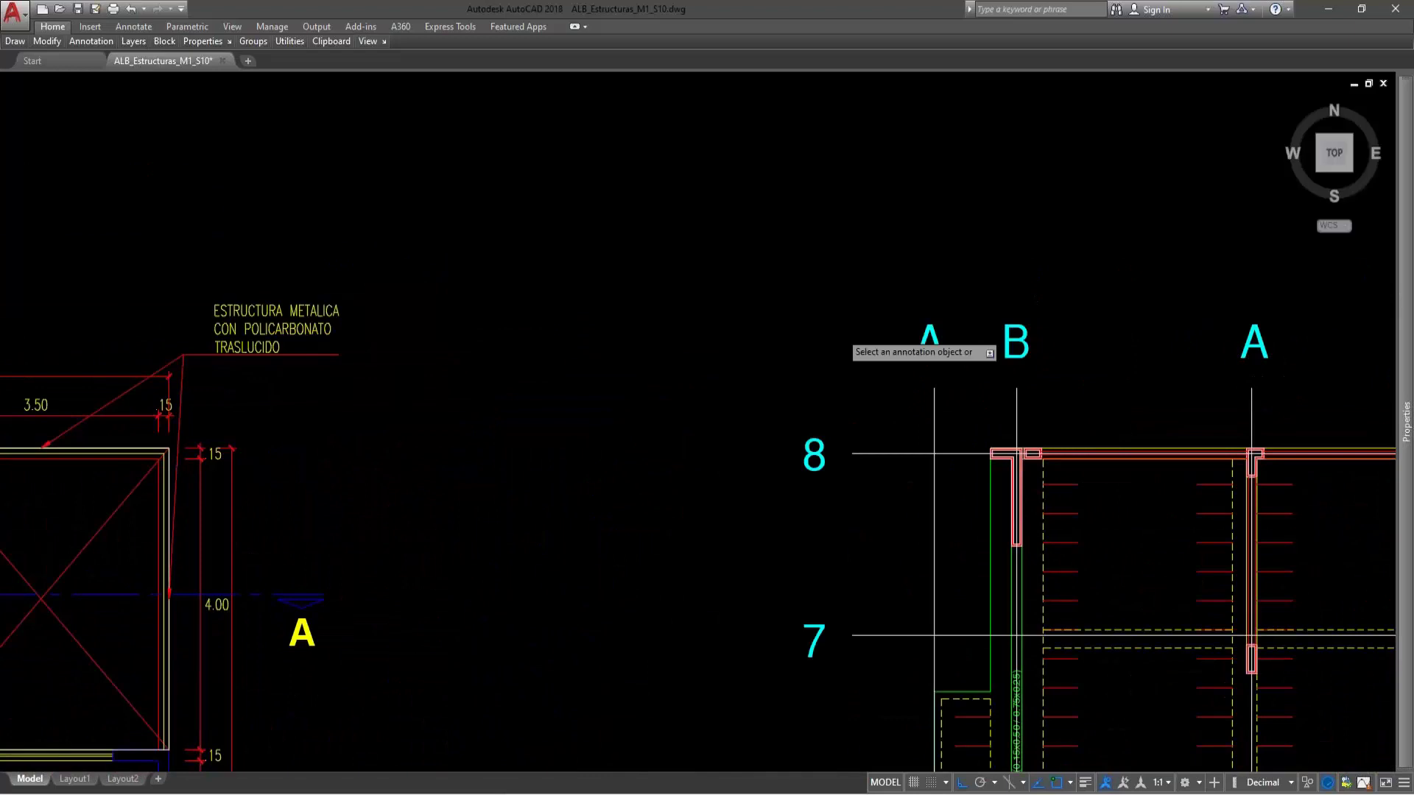
pyautogui.scroll(-2, 839, 344)
pyautogui.click(1098, 348)
pyautogui.write('C')
pyautogui.press('Return')
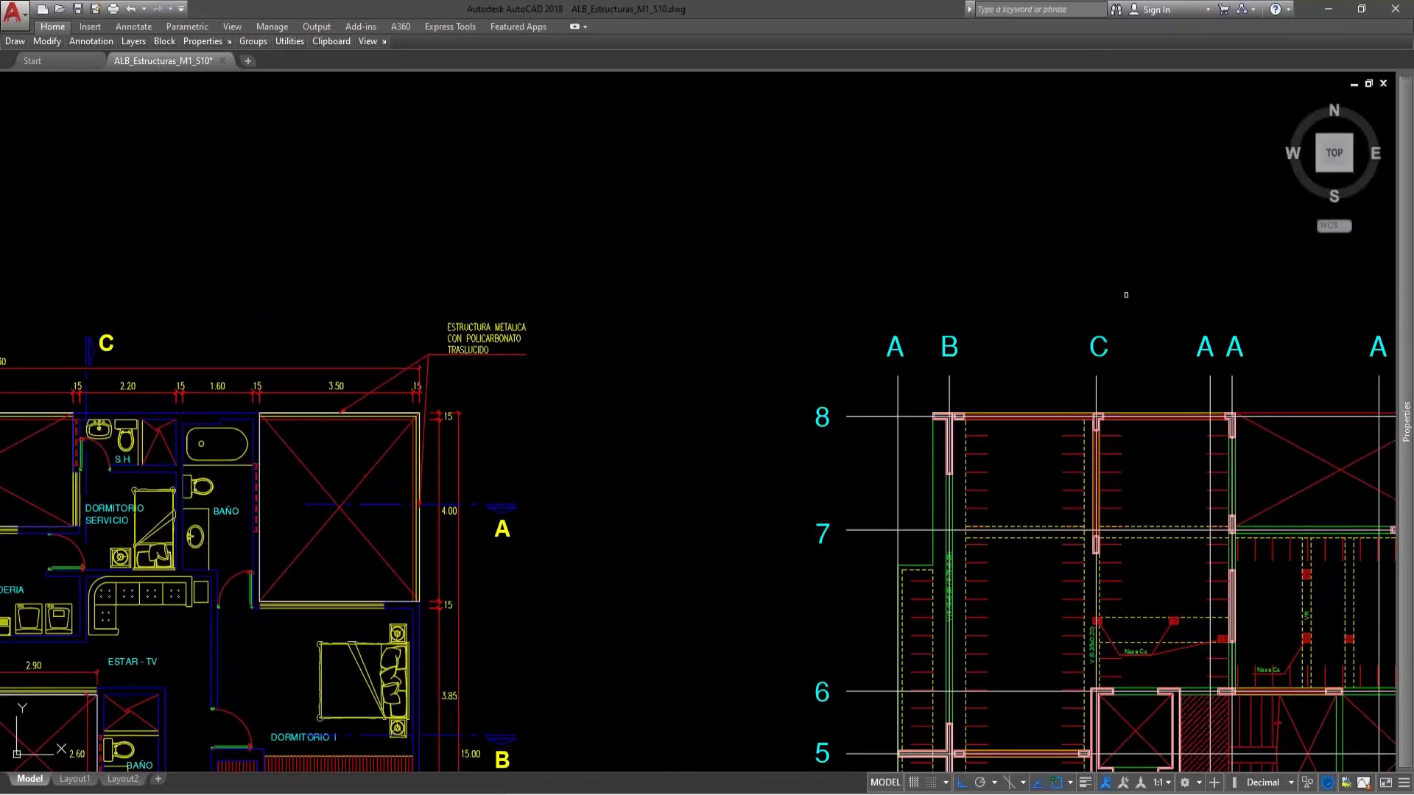
# - Change the labels of the three vertical grid lines east of C to D, E and F
pyautogui.moveTo(1242, 313); pyautogui.dragTo(840, 324, button='middle')
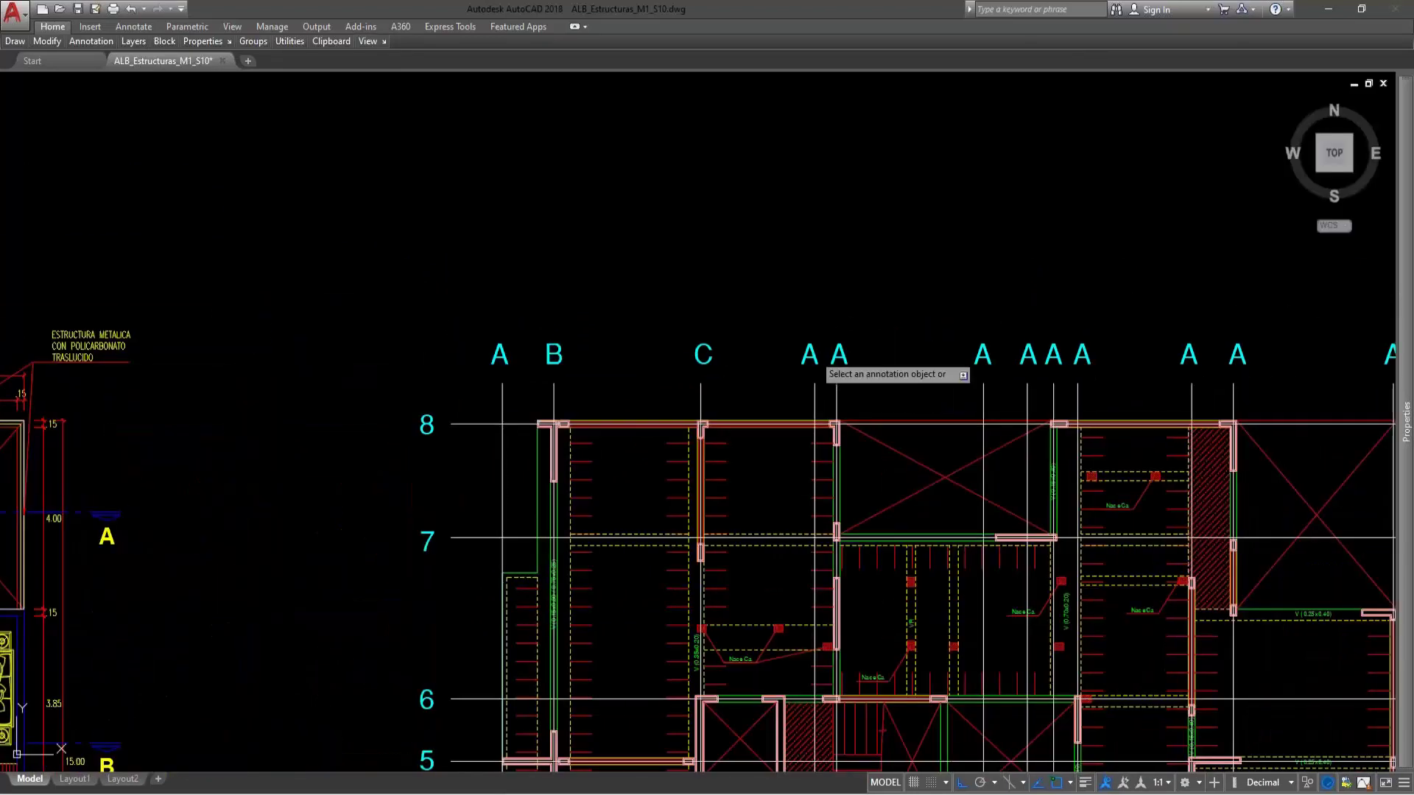
pyautogui.click(812, 353)
pyautogui.write('D')
pyautogui.press('Return')
pyautogui.click(838, 355)
pyautogui.write('E')
pyautogui.press('Return')
pyautogui.click(982, 354)
pyautogui.write('F')
pyautogui.press('Return')
# - Change the labels of the three vertical grid lines east of F to G, H and I
pyautogui.click(1028, 355)
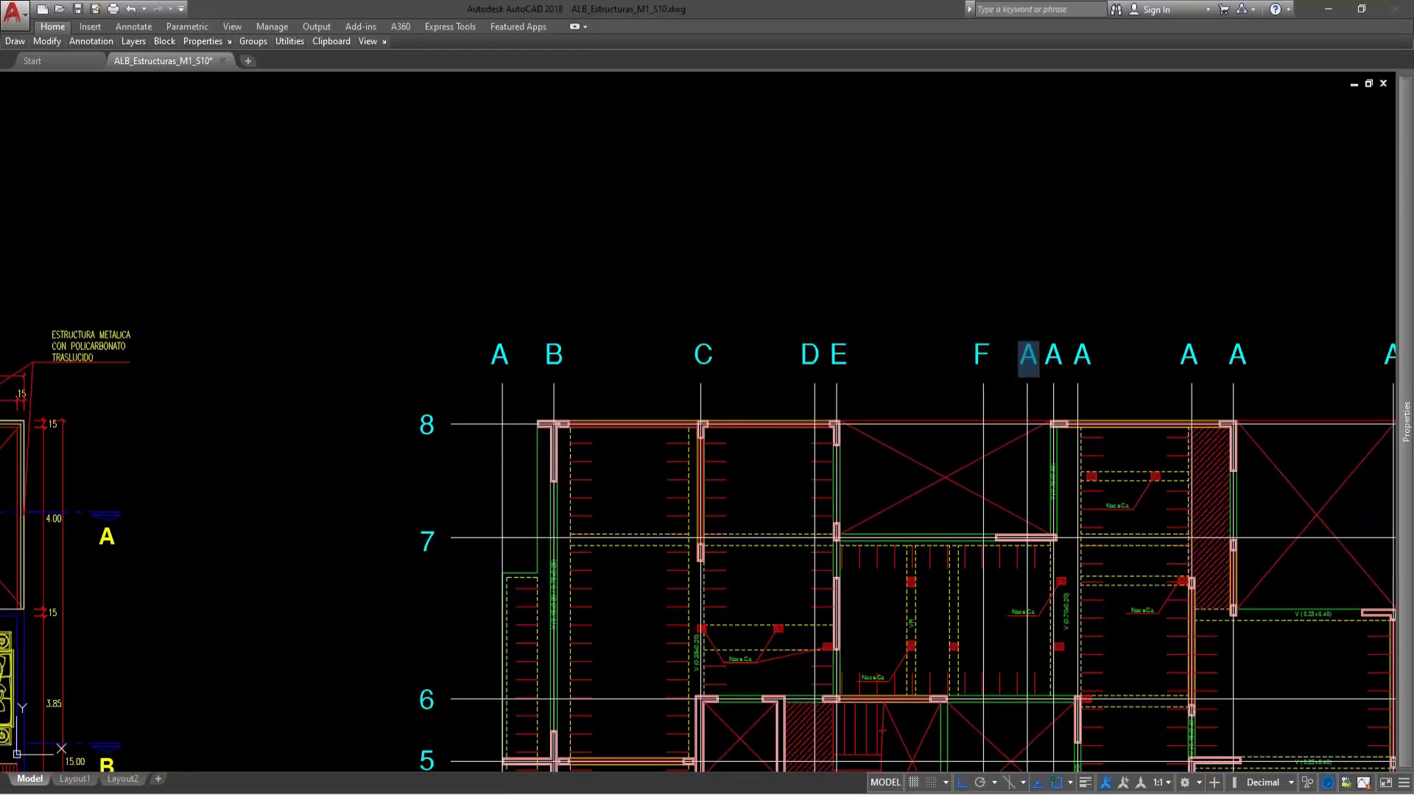
pyautogui.write('G')
pyautogui.press('Return')
pyautogui.click(1056, 354)
pyautogui.write('H')
pyautogui.press('Return')
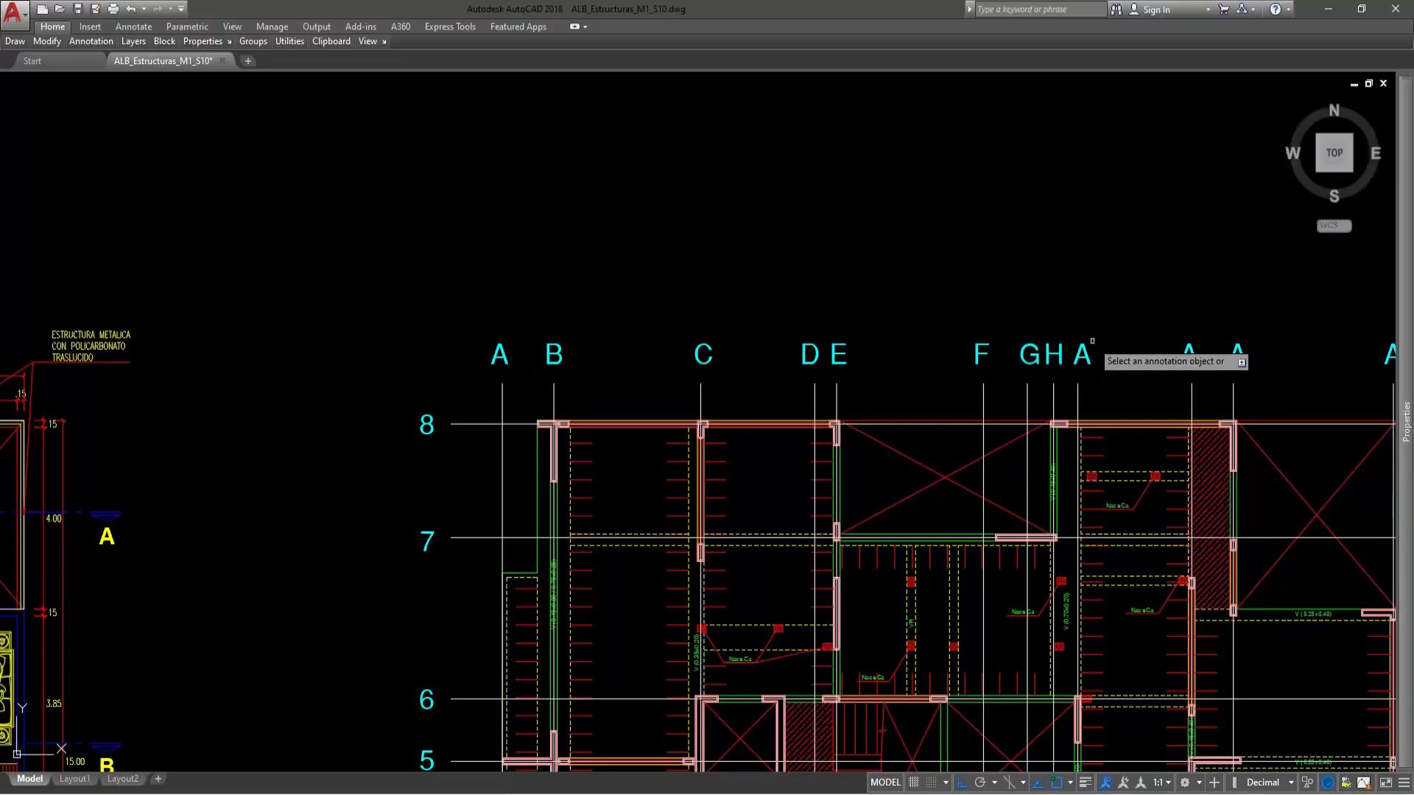
pyautogui.doubleClick(1081, 354)
pyautogui.press('Return')
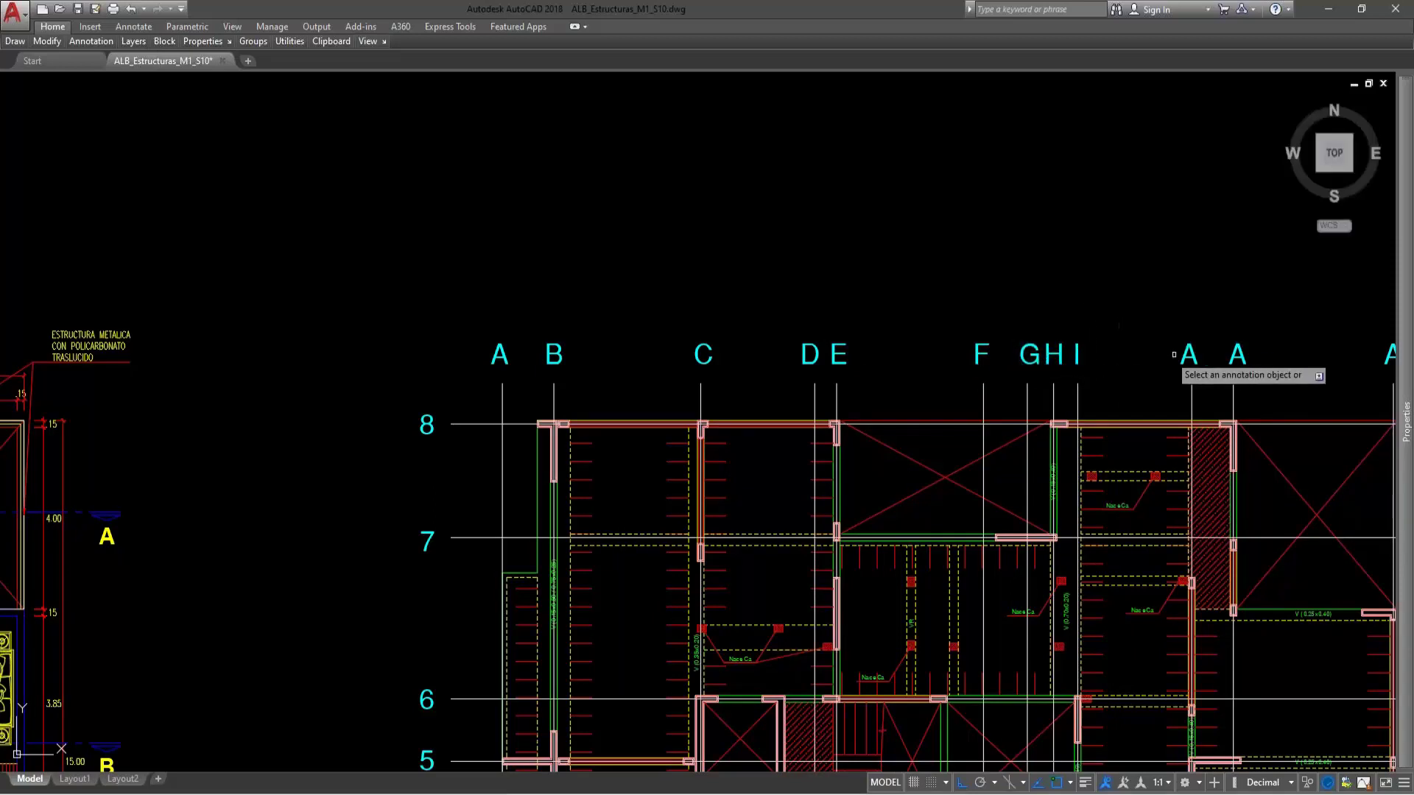
# - Change the labels of the last three vertical grid lines at the plan's east side to J, K and L
pyautogui.doubleClick(1188, 355)
pyautogui.click(1227, 335)
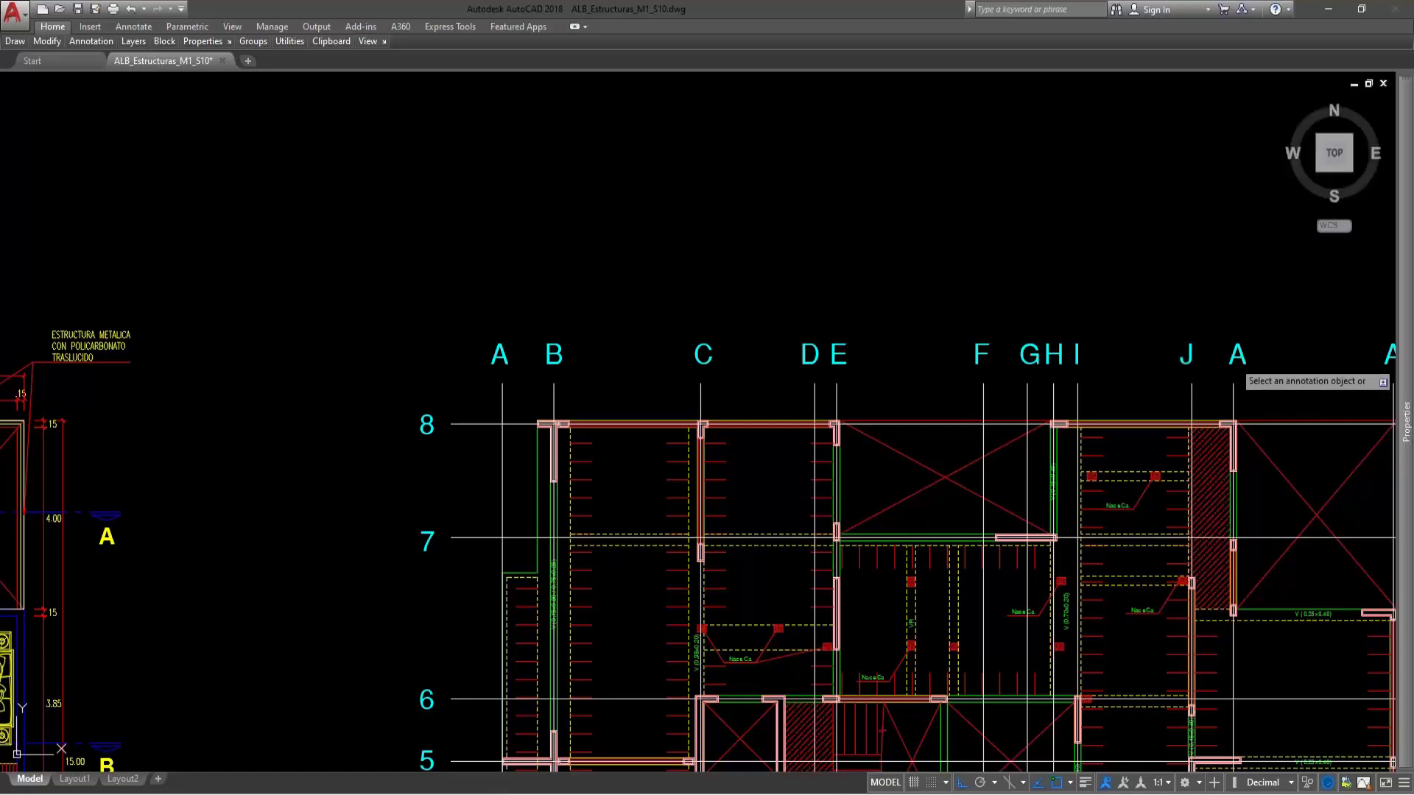
pyautogui.write('K')
pyautogui.click(1198, 303)
pyautogui.moveTo(1279, 364); pyautogui.dragTo(784, 390, button='middle')
pyautogui.write('L')
pyautogui.click(944, 309)
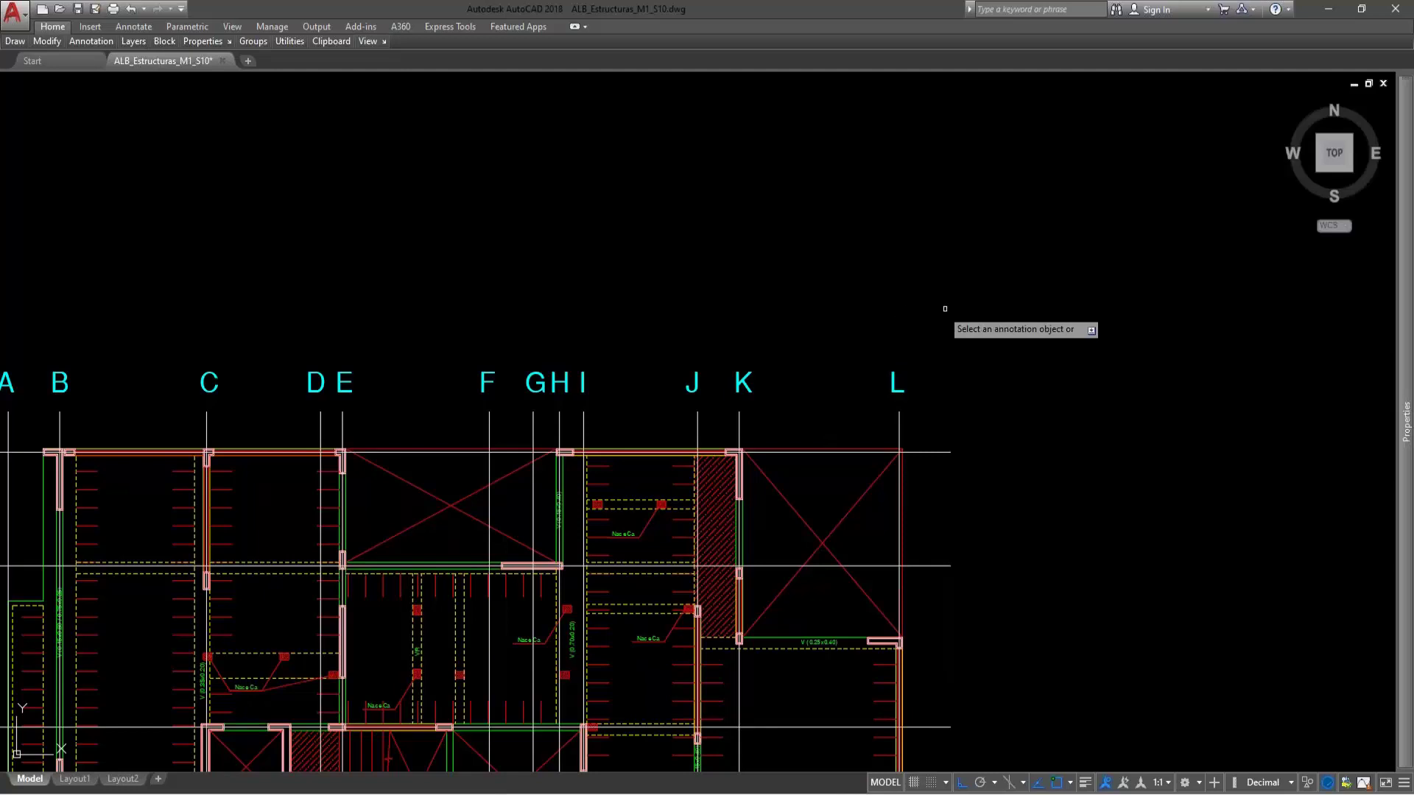
# - Add a vertical linear dimension between grid lines 1 and 2 at the plan's west edge
pyautogui.scroll(-7, 963, 311)
pyautogui.scroll(3, 1056, 297)
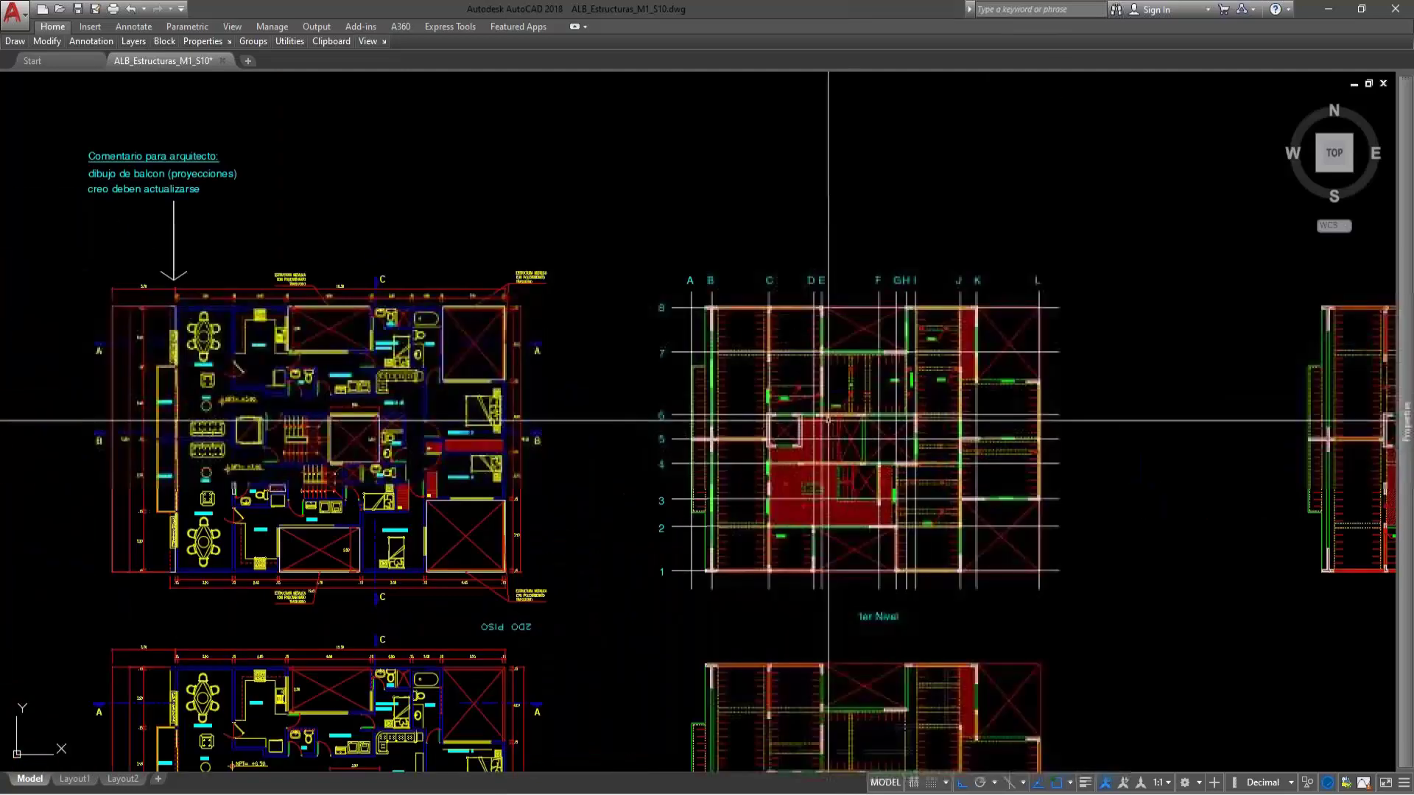
pyautogui.write('DLI')
pyautogui.press('Return')
pyautogui.scroll(6, 650, 569)
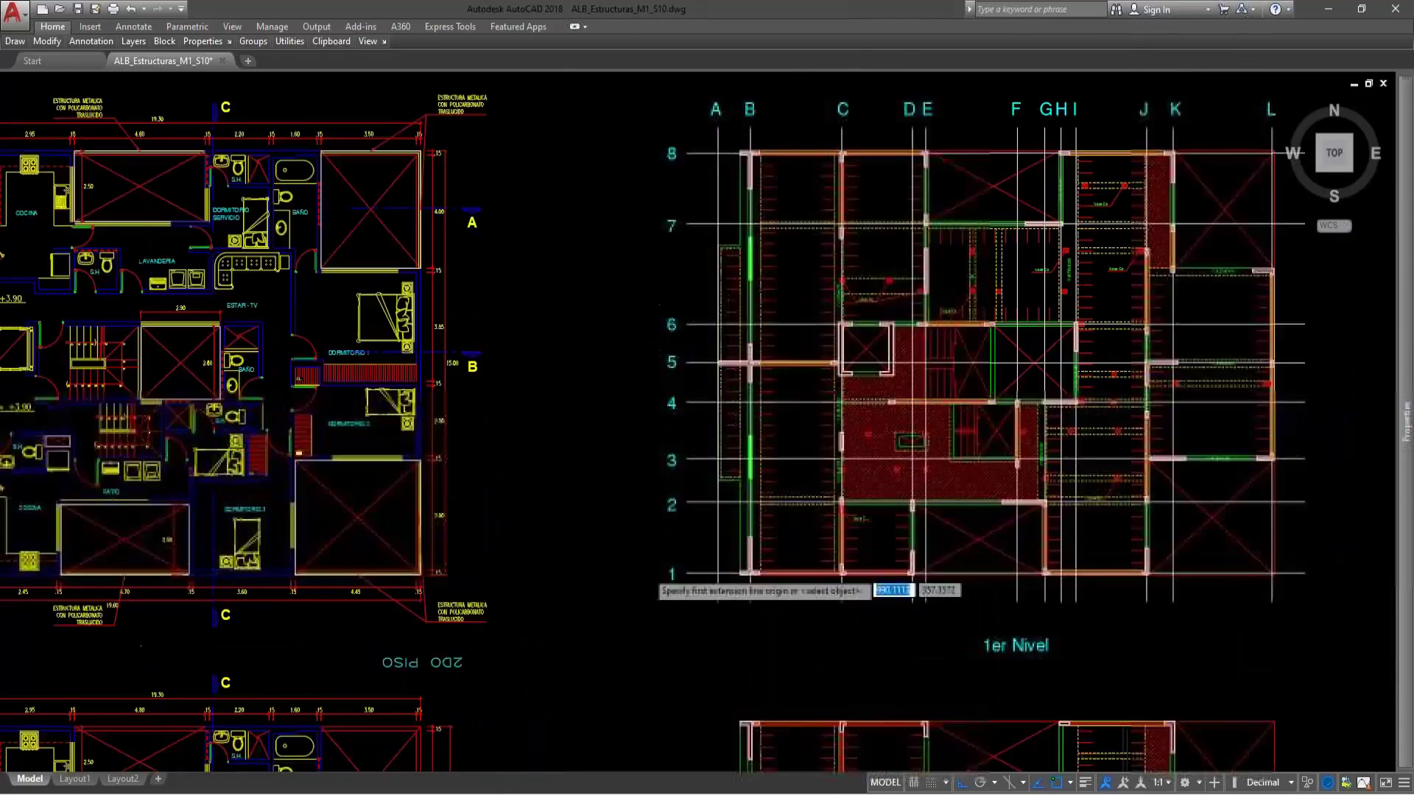
pyautogui.click(721, 573)
pyautogui.click(732, 393)
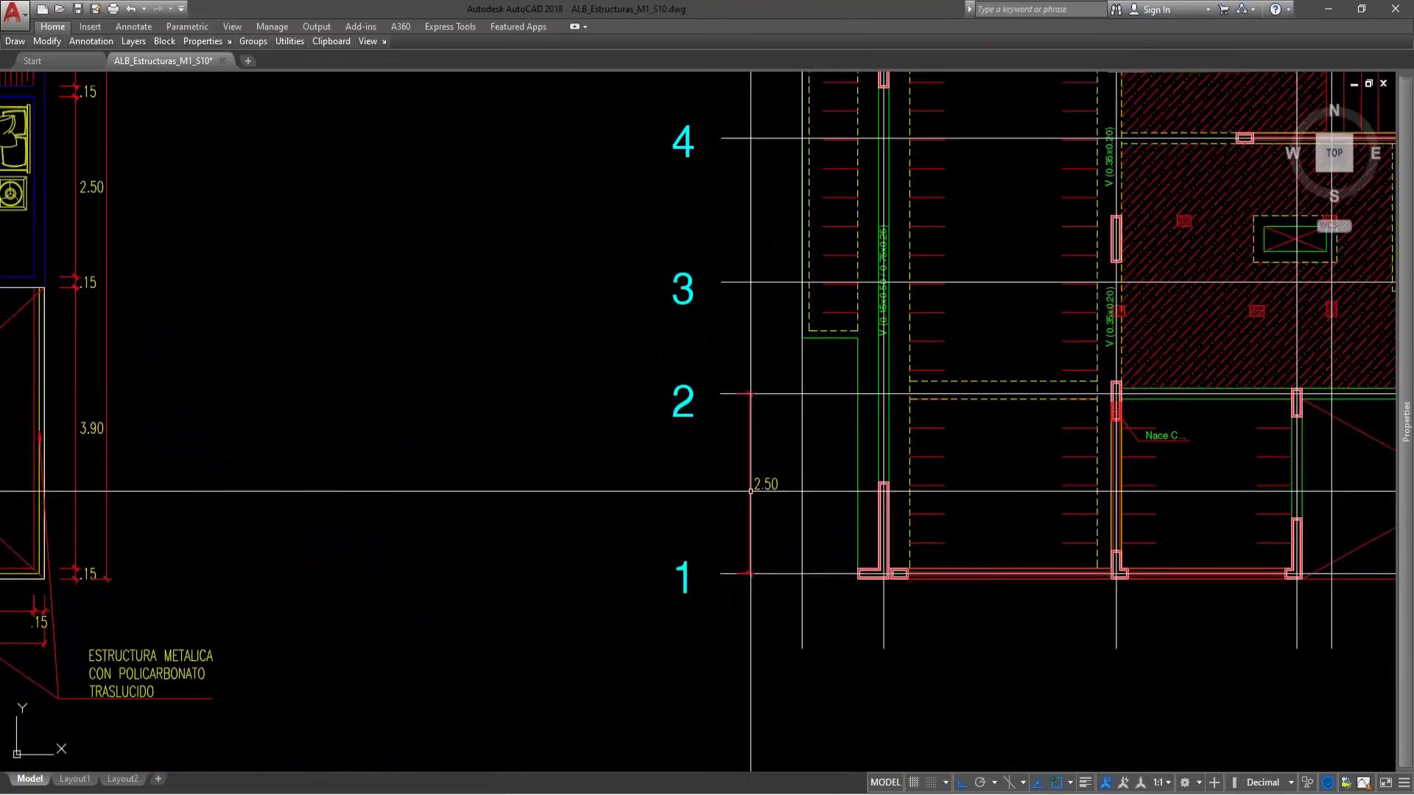
# - Continue the vertical dimension chain from grid line 2 through grid lines 3, 4 and 5
pyautogui.write('CO')
pyautogui.press('Return')
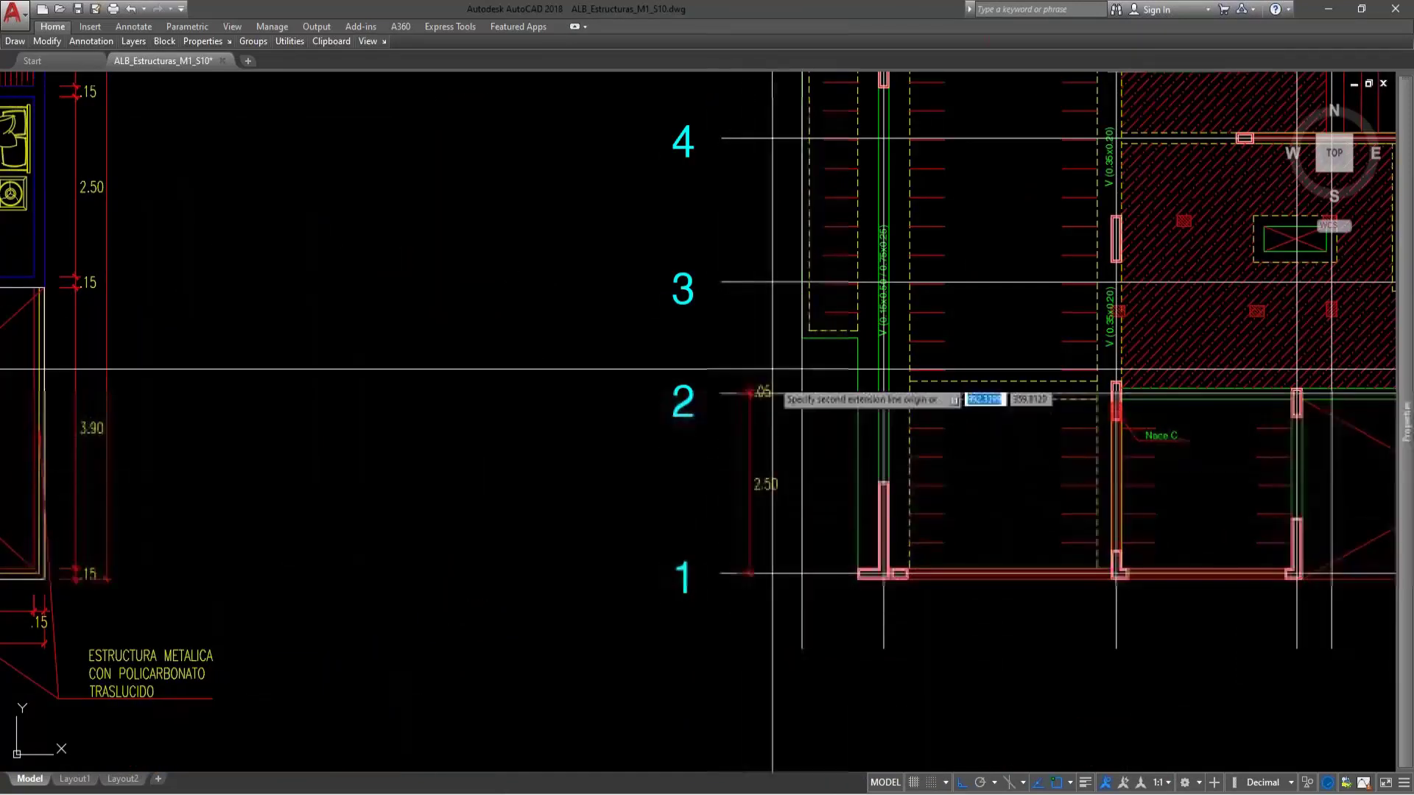
pyautogui.moveTo(770, 298); pyautogui.dragTo(753, 435, button='middle')
pyautogui.click(704, 419)
pyautogui.moveTo(725, 313); pyautogui.dragTo(763, 511, button='middle')
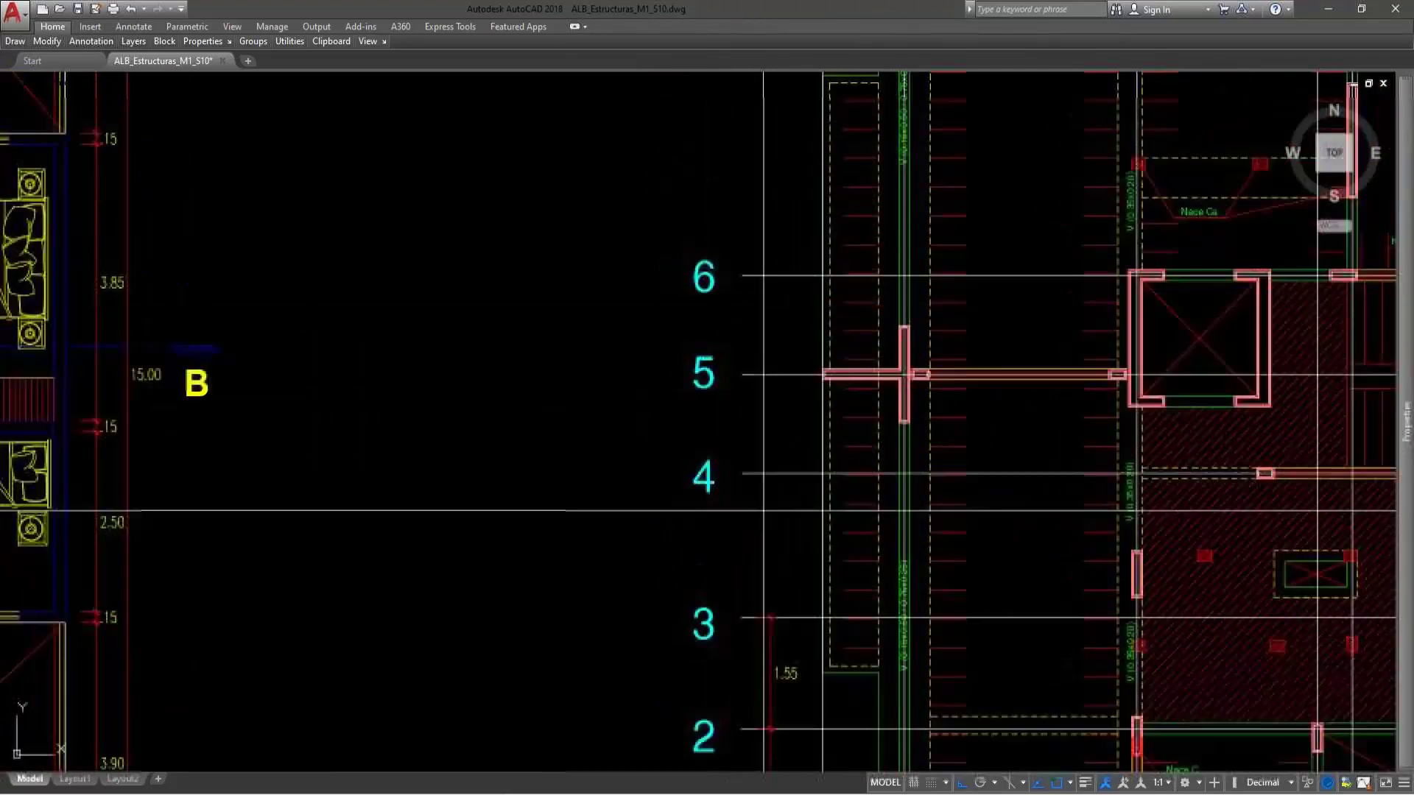
pyautogui.click(741, 472)
pyautogui.click(742, 374)
# - Extend the vertical dimension chain through grid lines 6, 7 and 8 and finish it
pyautogui.moveTo(740, 317); pyautogui.dragTo(765, 484, button='middle')
pyautogui.click(764, 432)
pyautogui.moveTo(763, 287); pyautogui.dragTo(772, 608, button='middle')
pyautogui.click(770, 494)
pyautogui.click(769, 323)
pyautogui.press('Escape')
# - Add a horizontal linear dimension between grid lines A and B along the plan's north edge
pyautogui.write('DLI')
pyautogui.press('Return')
pyautogui.click(853, 269)
pyautogui.click(934, 269)
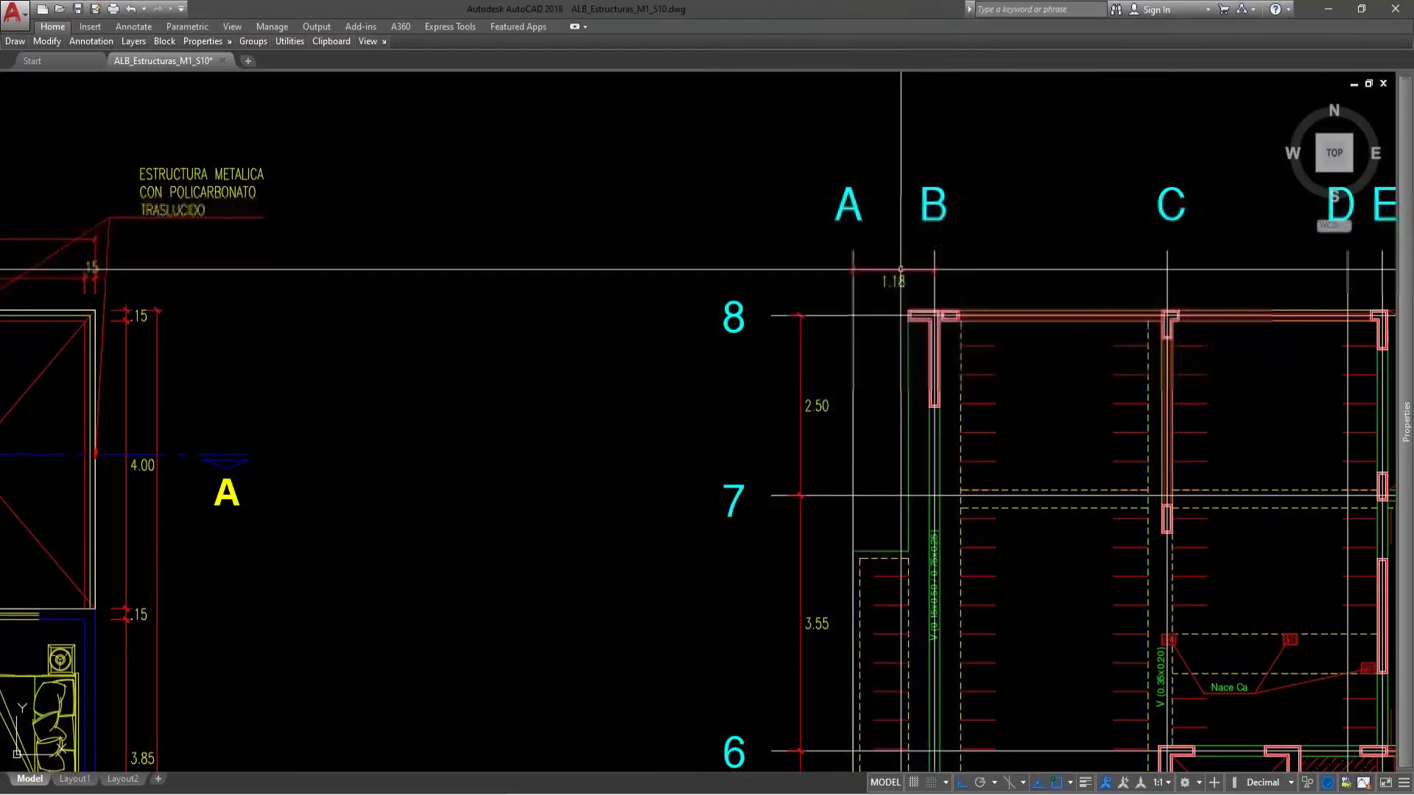
# - Continue the horizontal dimension chain from grid line B through grid lines C, D and E
pyautogui.press('Return')
pyautogui.moveTo(1180, 265); pyautogui.dragTo(866, 366, button='middle')
pyautogui.click(1079, 295)
pyautogui.click(987, 353)
pyautogui.click(1023, 351)
# - Extend the horizontal dimension chain through grid lines F, G, H and I
pyautogui.moveTo(1132, 358); pyautogui.dragTo(690, 382, button='middle')
pyautogui.click(813, 390)
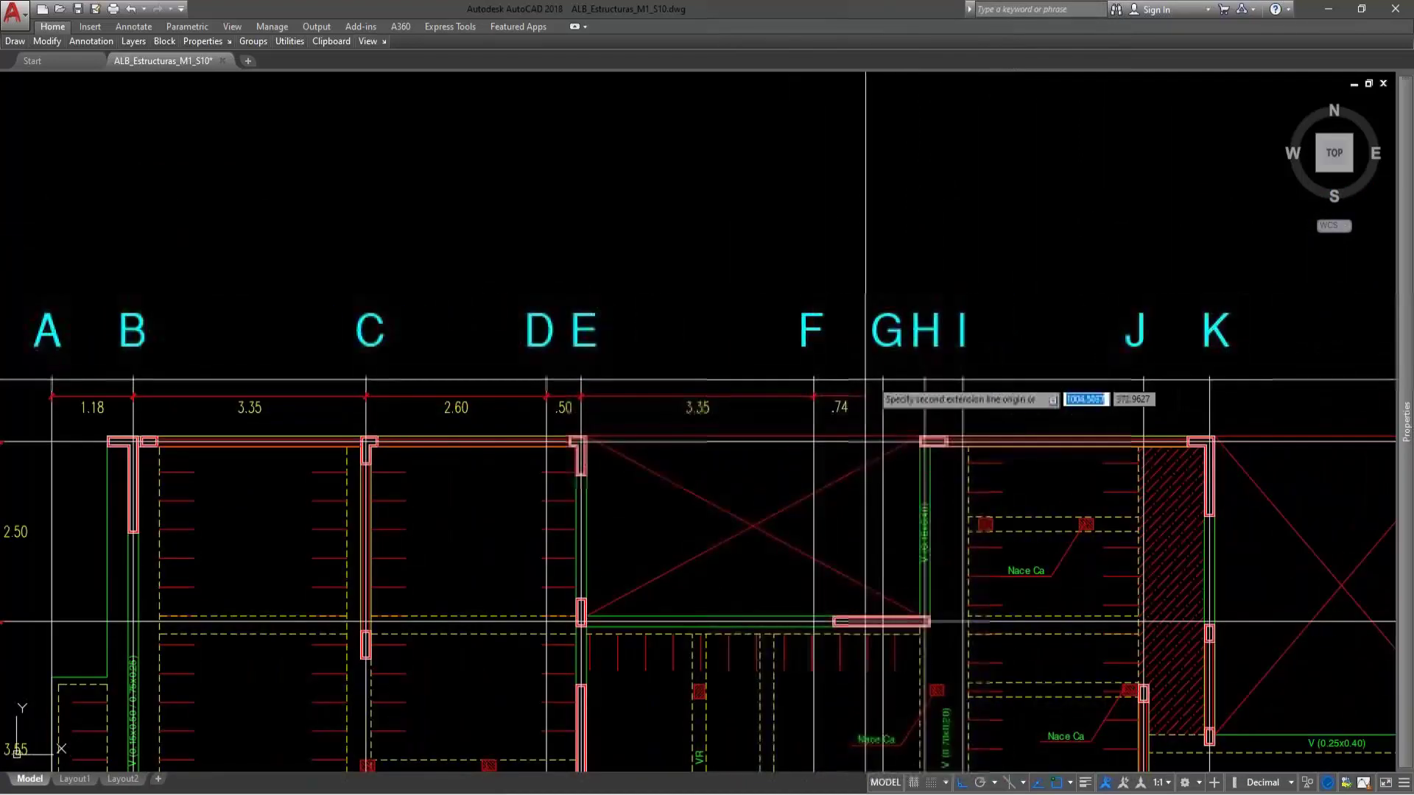
pyautogui.click(925, 377)
pyautogui.click(964, 377)
# - Extend the horizontal dimension chain through grid lines J, K and L and finish it
pyautogui.moveTo(1197, 382); pyautogui.dragTo(965, 385, button='middle')
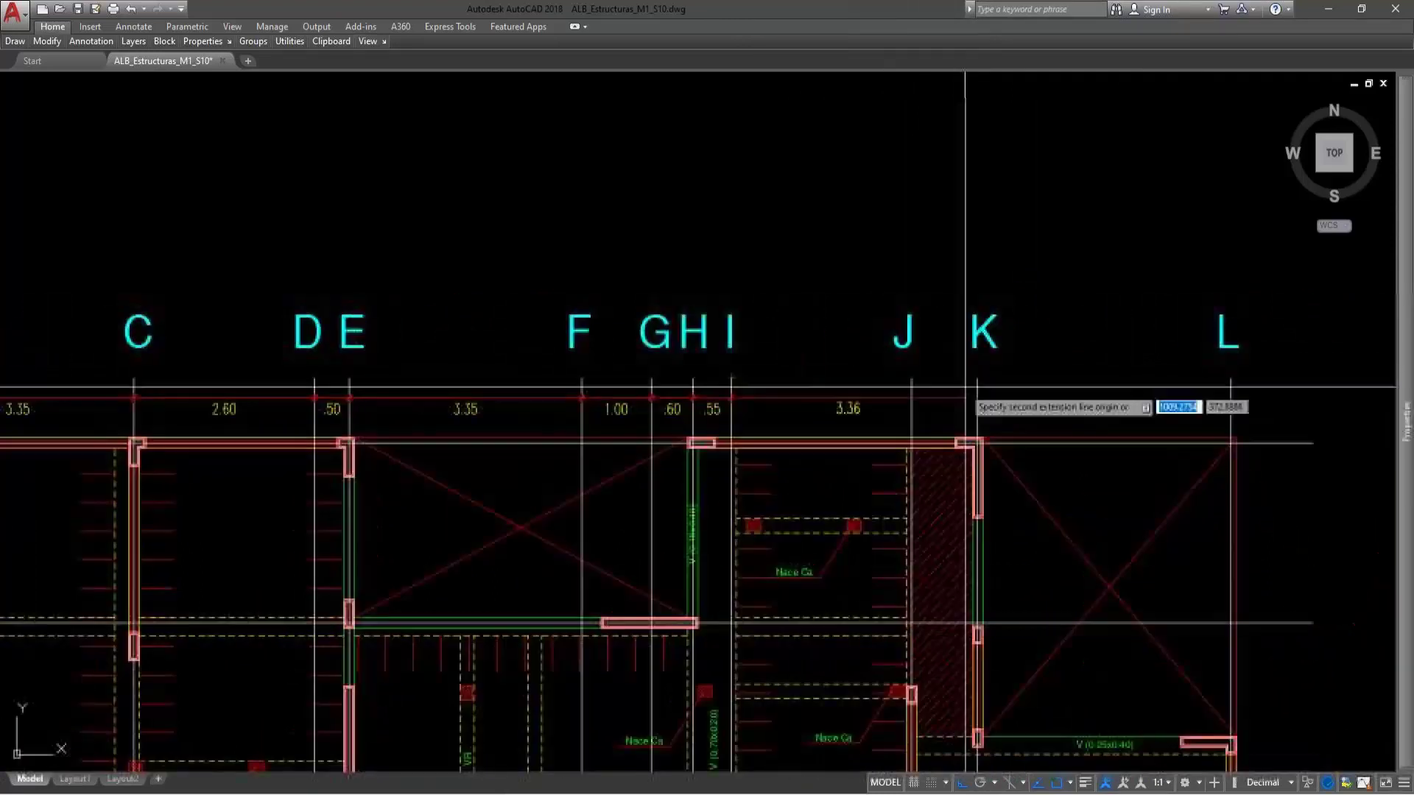
pyautogui.click(911, 385)
pyautogui.click(976, 385)
pyautogui.click(1230, 398)
pyautogui.press('Escape')
# - Select all grid lines, labels and dimensions of the 1er Nivel plan and convert them to a block named DFDFDF
pyautogui.scroll(-4, 1261, 323)
pyautogui.moveTo(1068, 533)
pyautogui.mouseDown(button='middle')
pyautogui.moveTo(1086, 389)
pyautogui.moveTo(1055, 402)
pyautogui.mouseUp(button='middle')
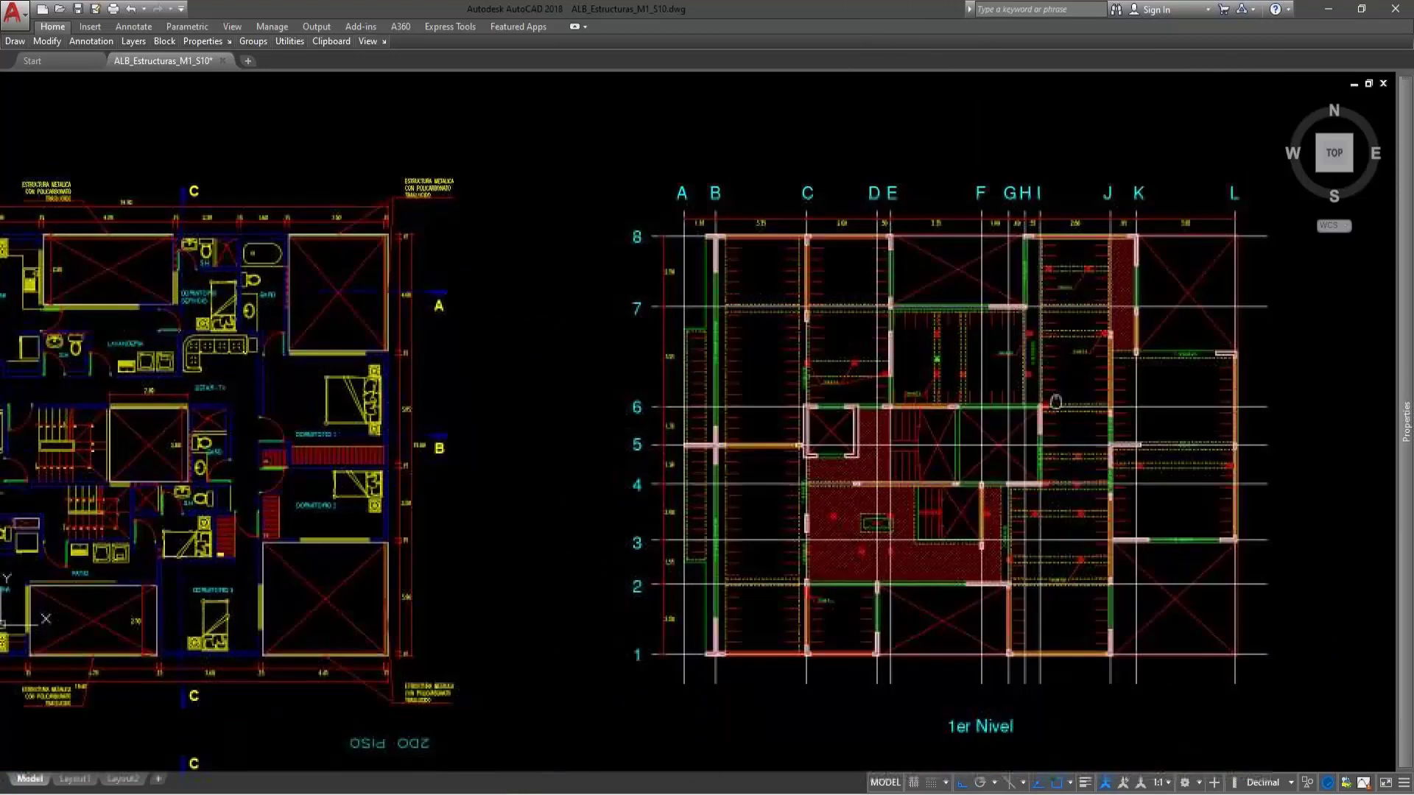
pyautogui.click(1260, 224)
pyautogui.click(667, 180)
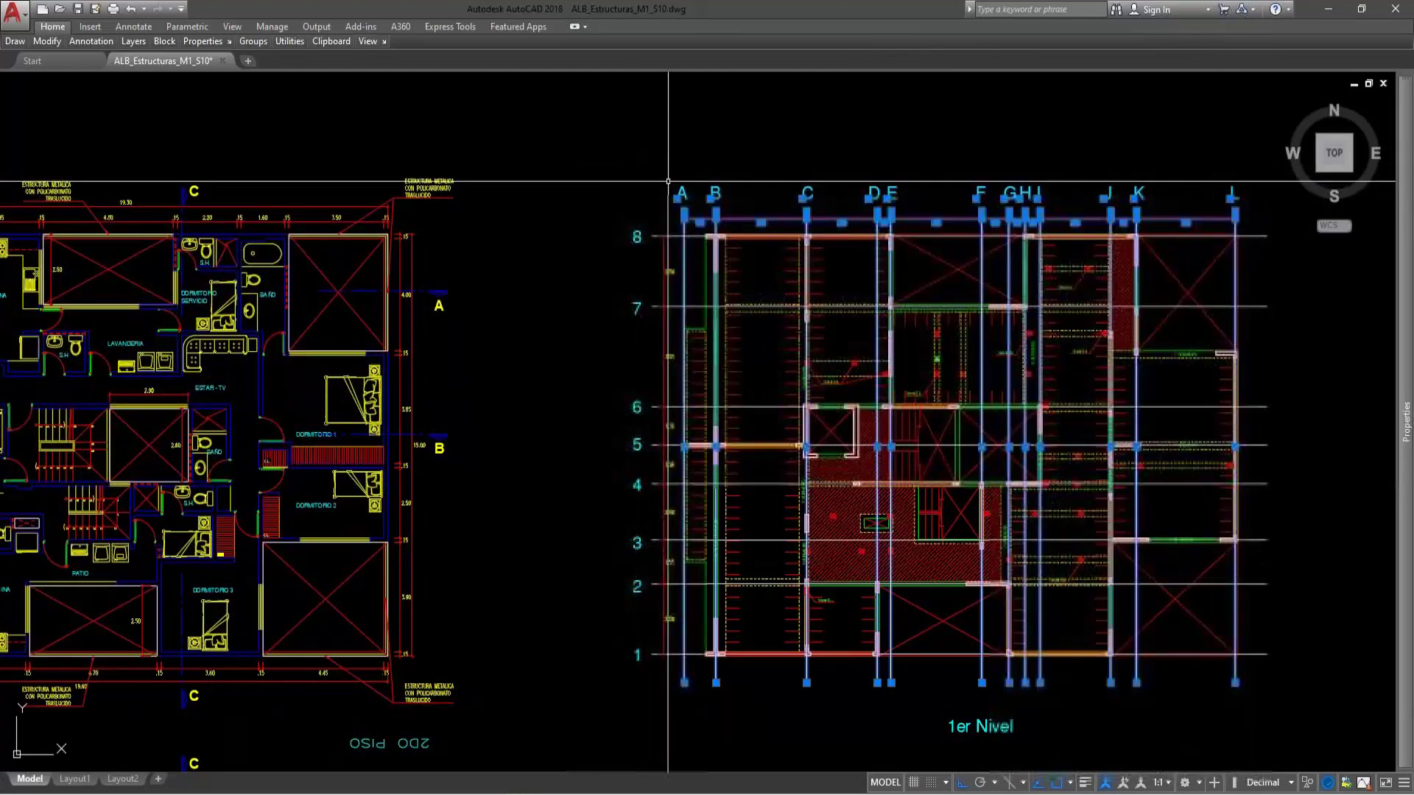
pyautogui.click(669, 182)
pyautogui.click(603, 689)
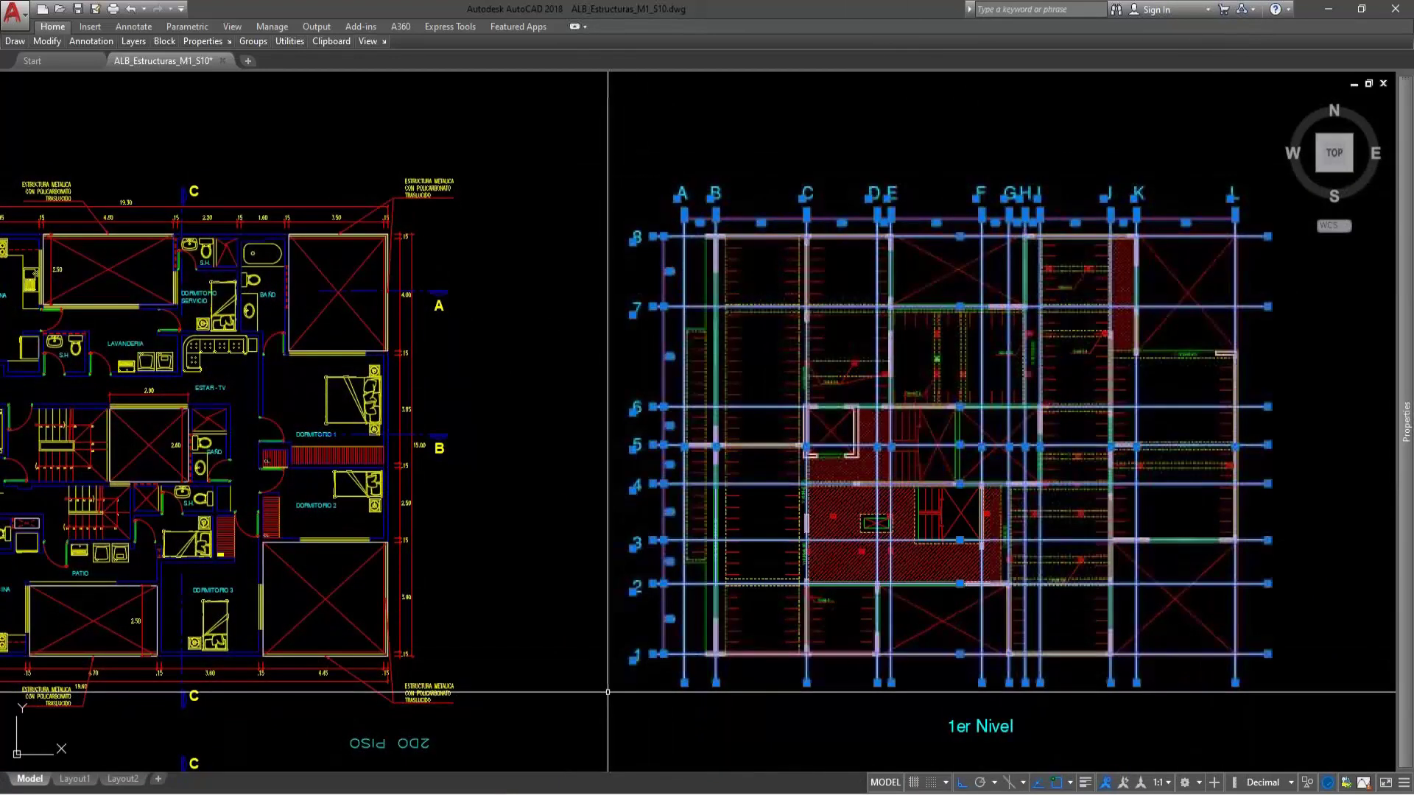
pyautogui.press('b')
pyautogui.press('Return')
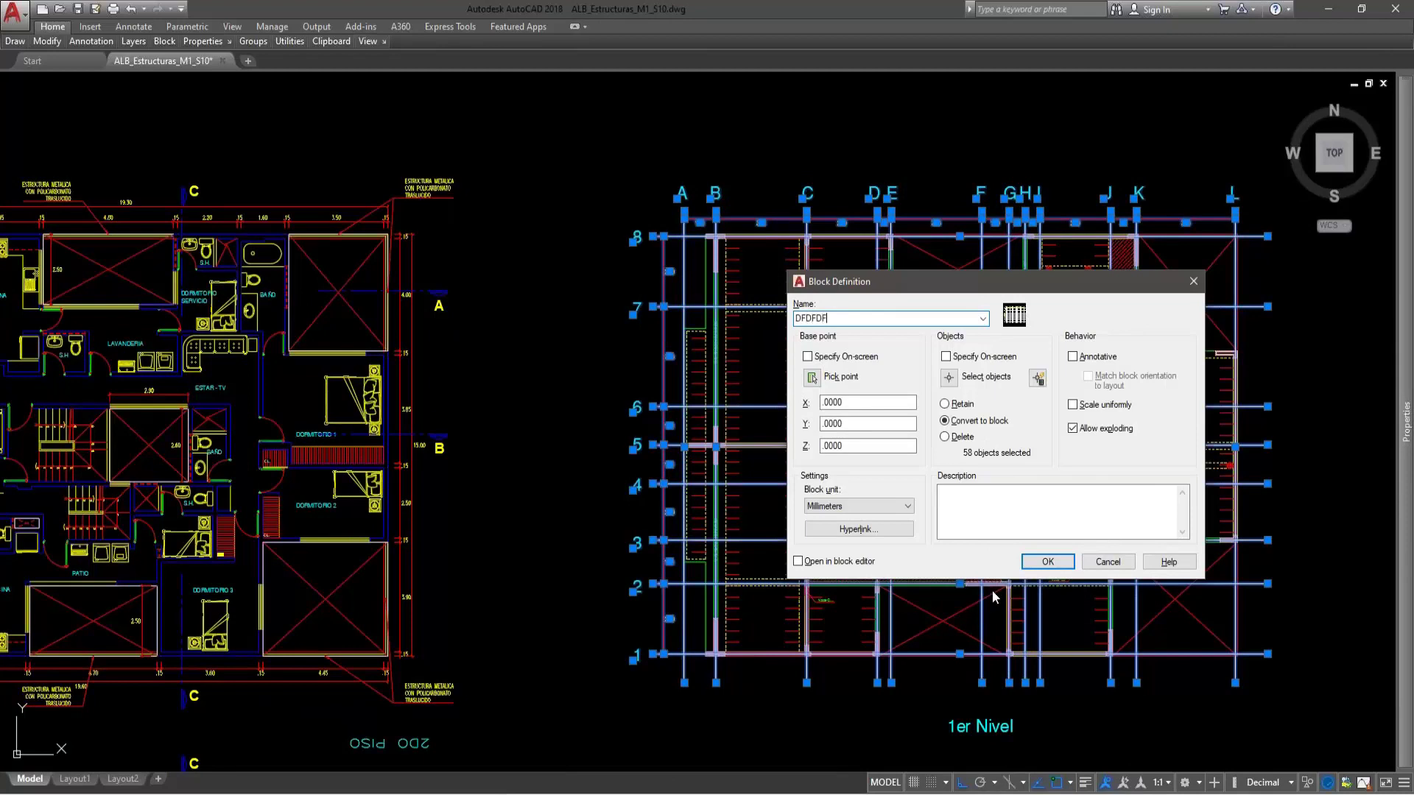
pyautogui.click(1048, 562)
# - Try erasing the new grid block and undo the erasure
pyautogui.write('e')
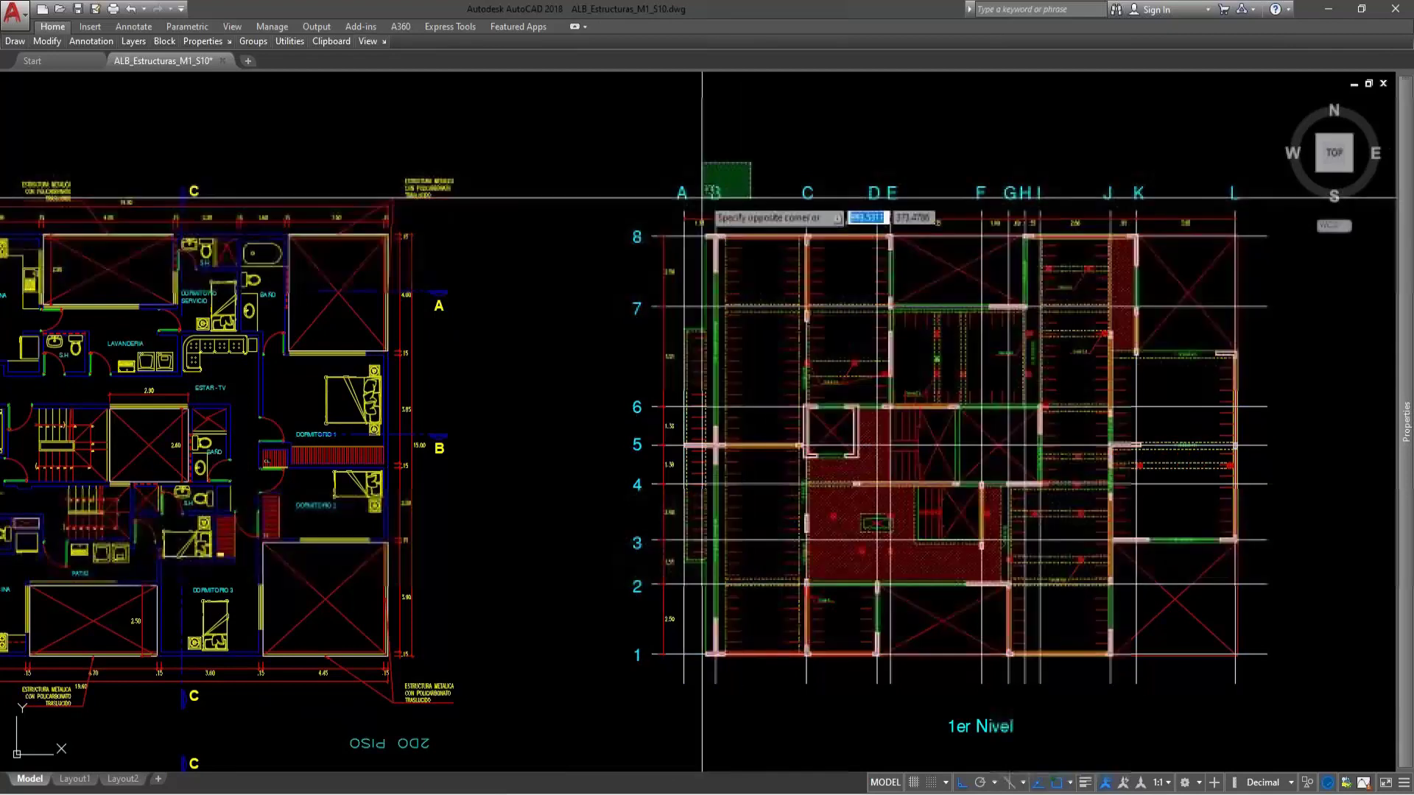
pyautogui.press('Return')
pyautogui.hotkey('ctrl', 'z')
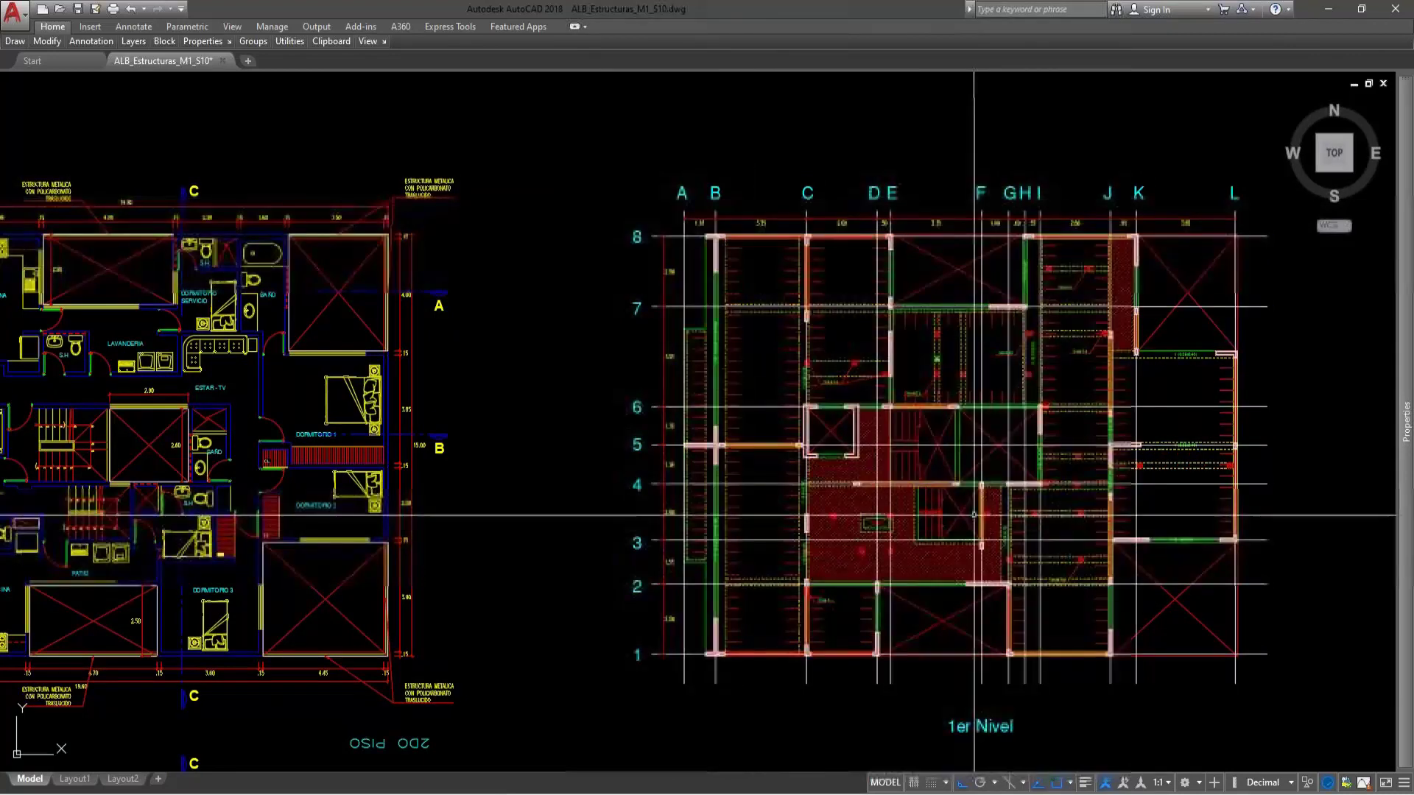
# - Send the grid block to the back of the draw order, behind the structural plan
pyautogui.click(681, 196)
pyautogui.rightClick(666, 197)
pyautogui.moveTo(754, 446)
pyautogui.click(860, 464)
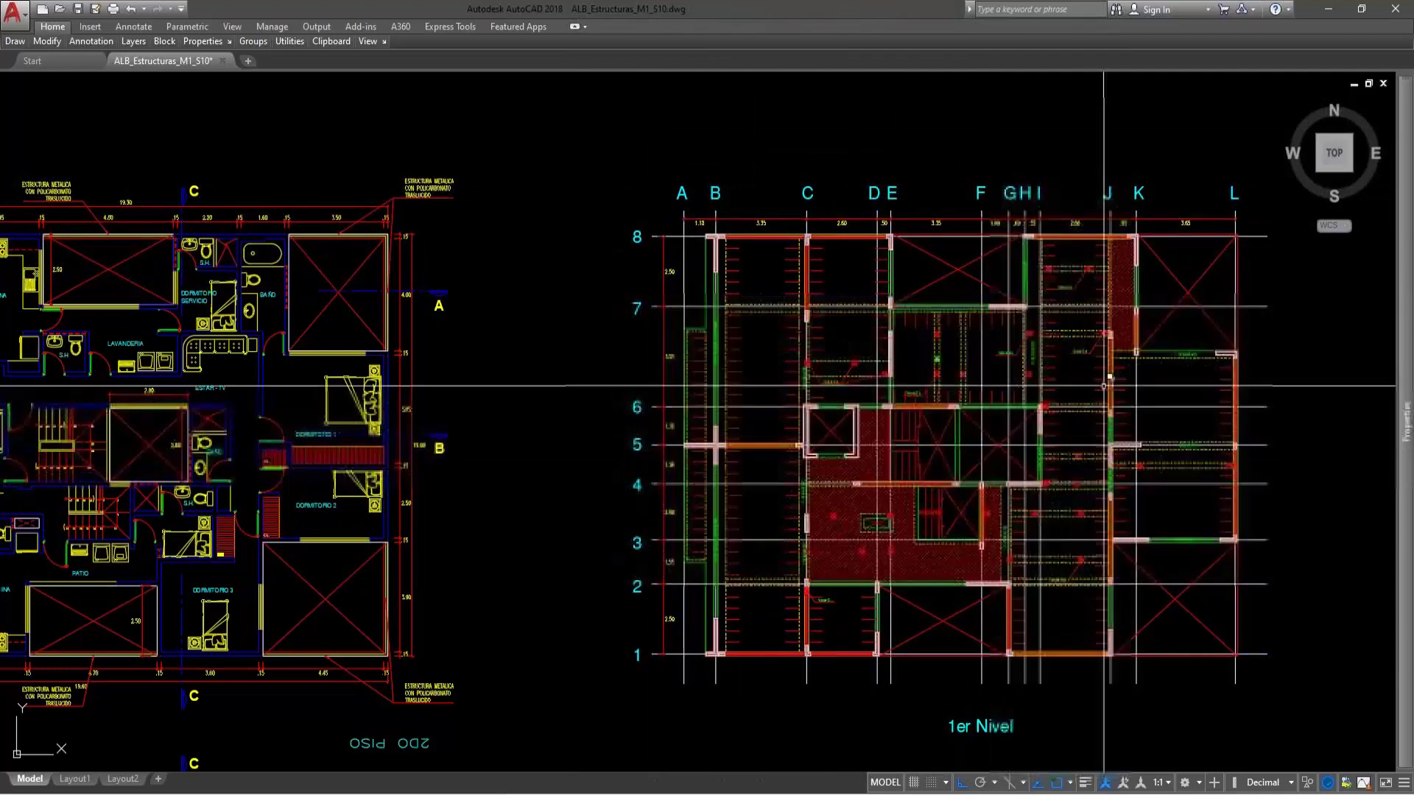
# - Delete the grid block as a test and restore it by undoing the deletion
pyautogui.click(808, 224)
pyautogui.press('Delete')
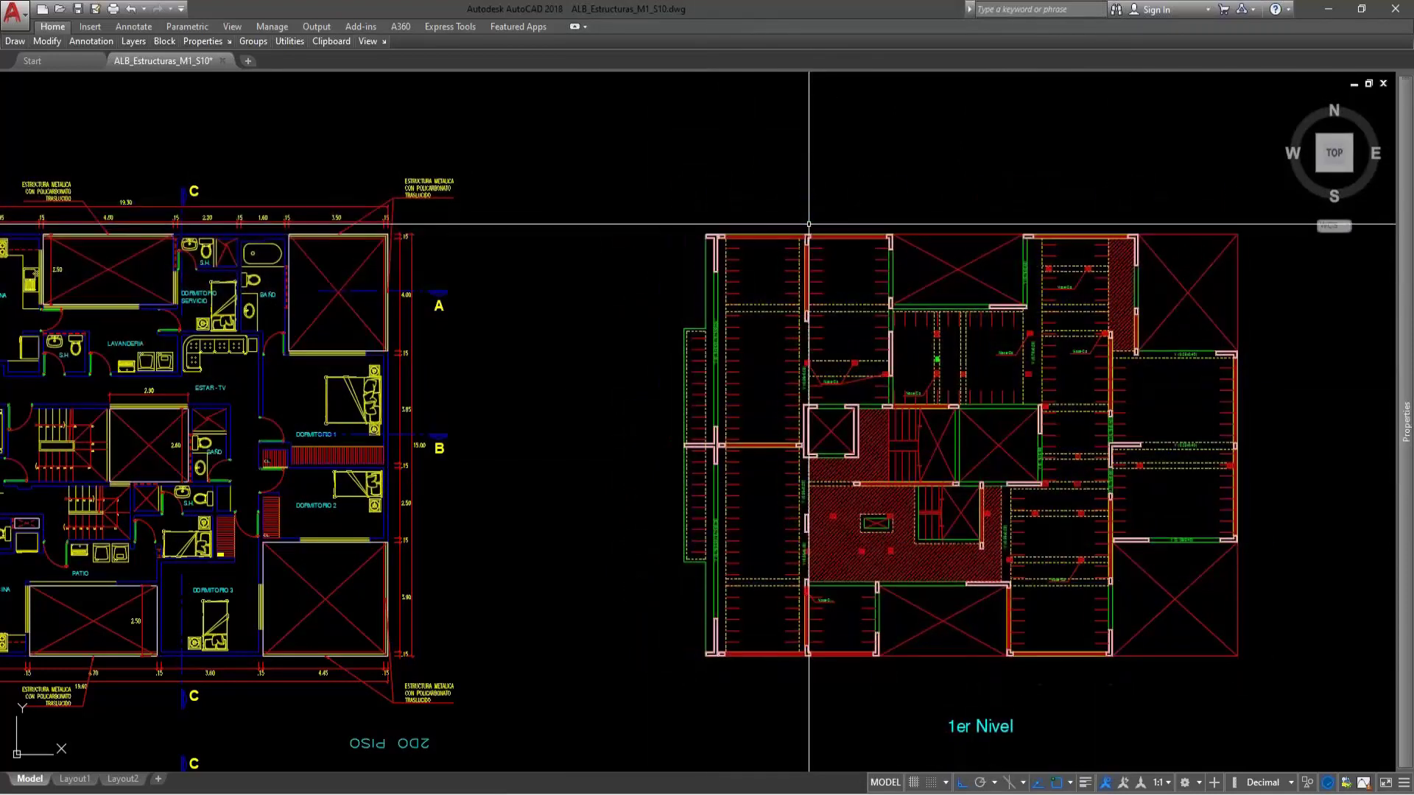
pyautogui.hotkey('ctrl', 'z')
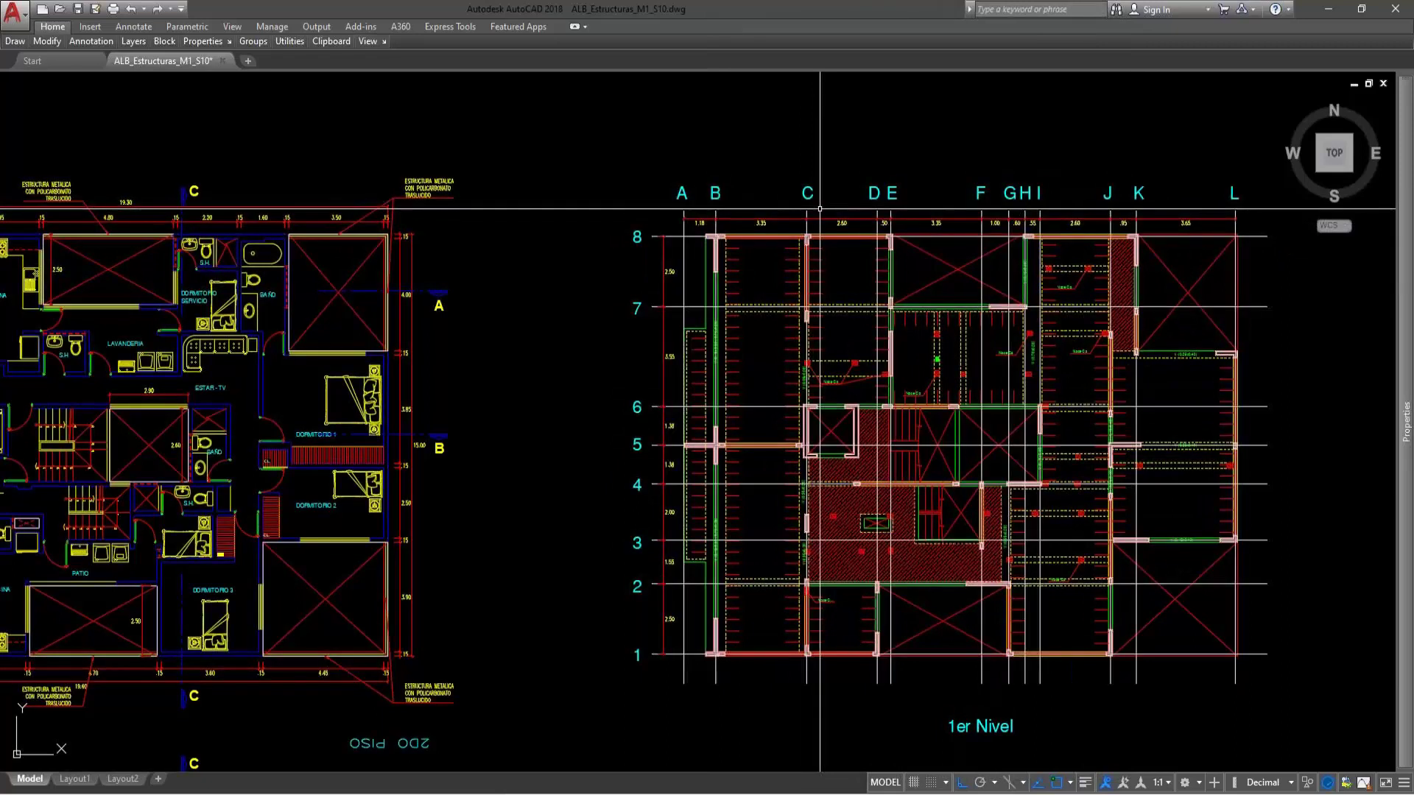
# - Delete the complete grid block from the 1er Nivel plan
pyautogui.moveTo(892, 348); pyautogui.dragTo(739, 340, button='middle')
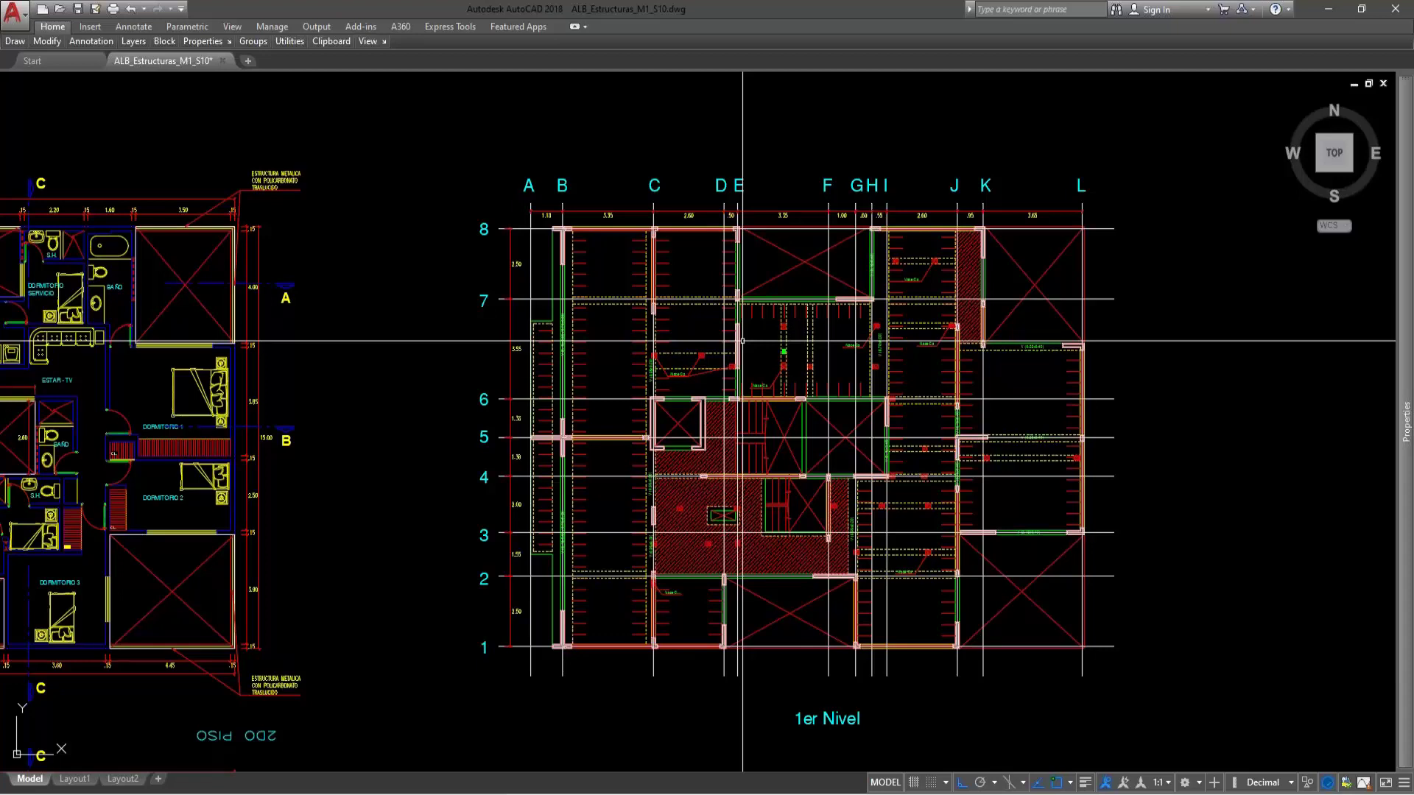
pyautogui.click(1134, 210)
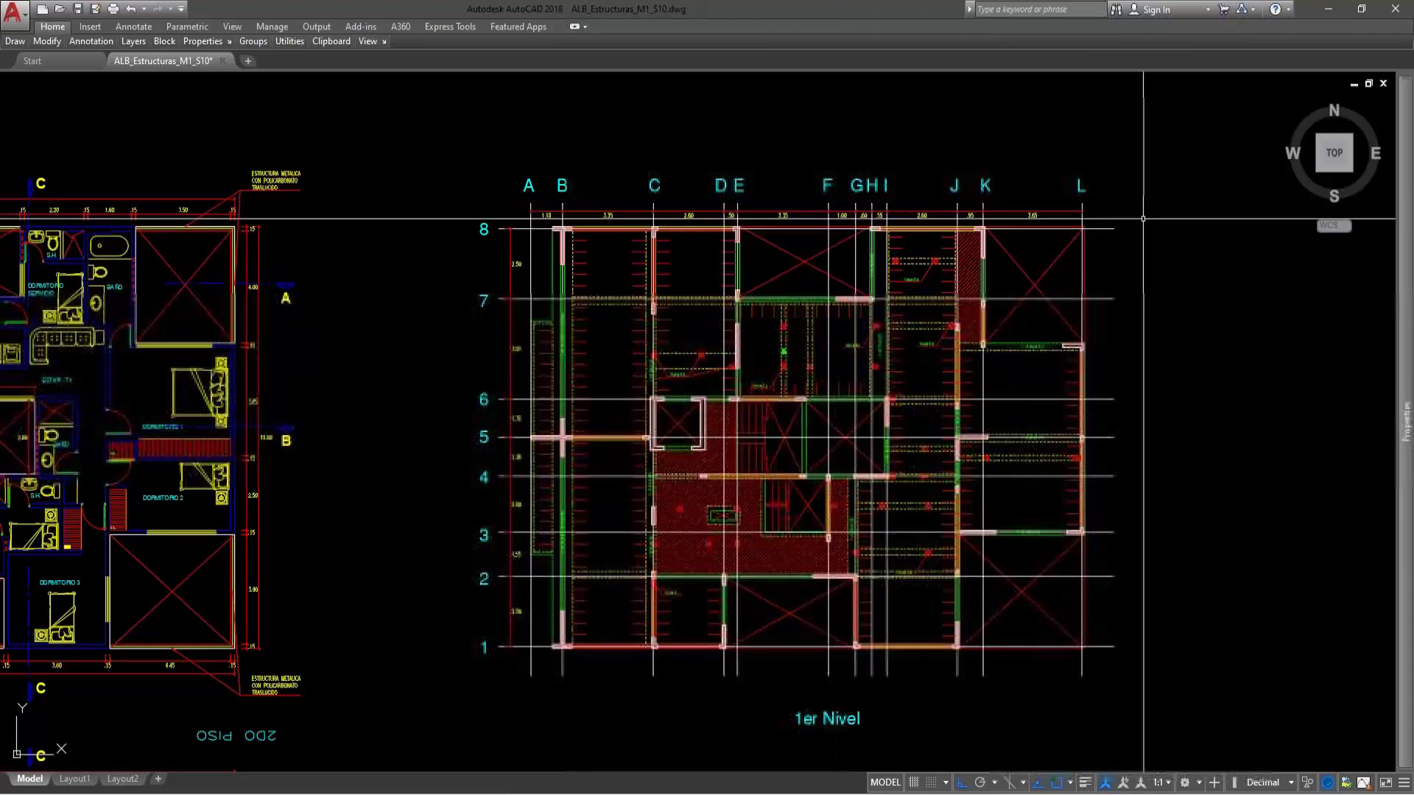
pyautogui.click(1011, 195)
pyautogui.press('Delete')
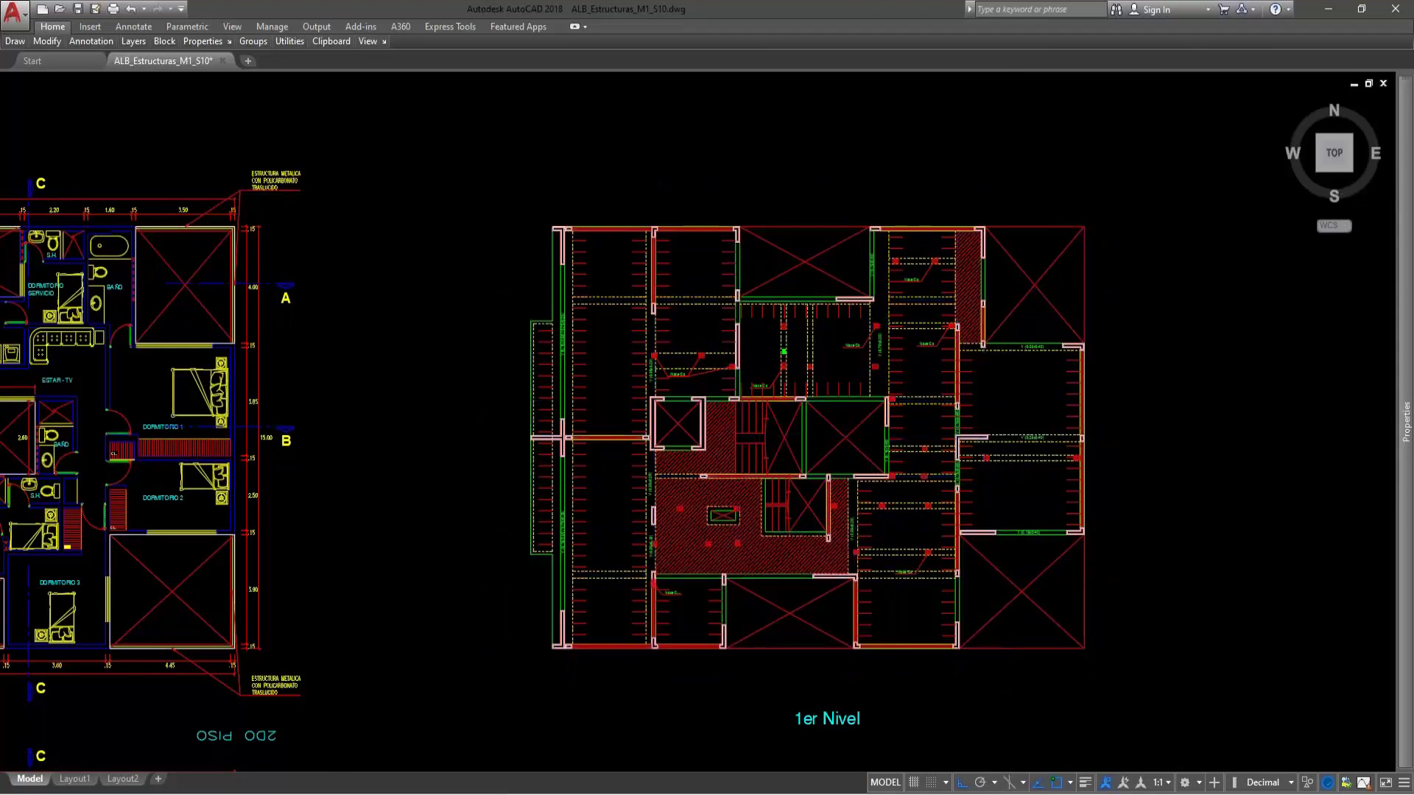
# - Undo the deletion of the grid block in the 1er Nivel plan
pyautogui.scroll(-2, 847, 412)
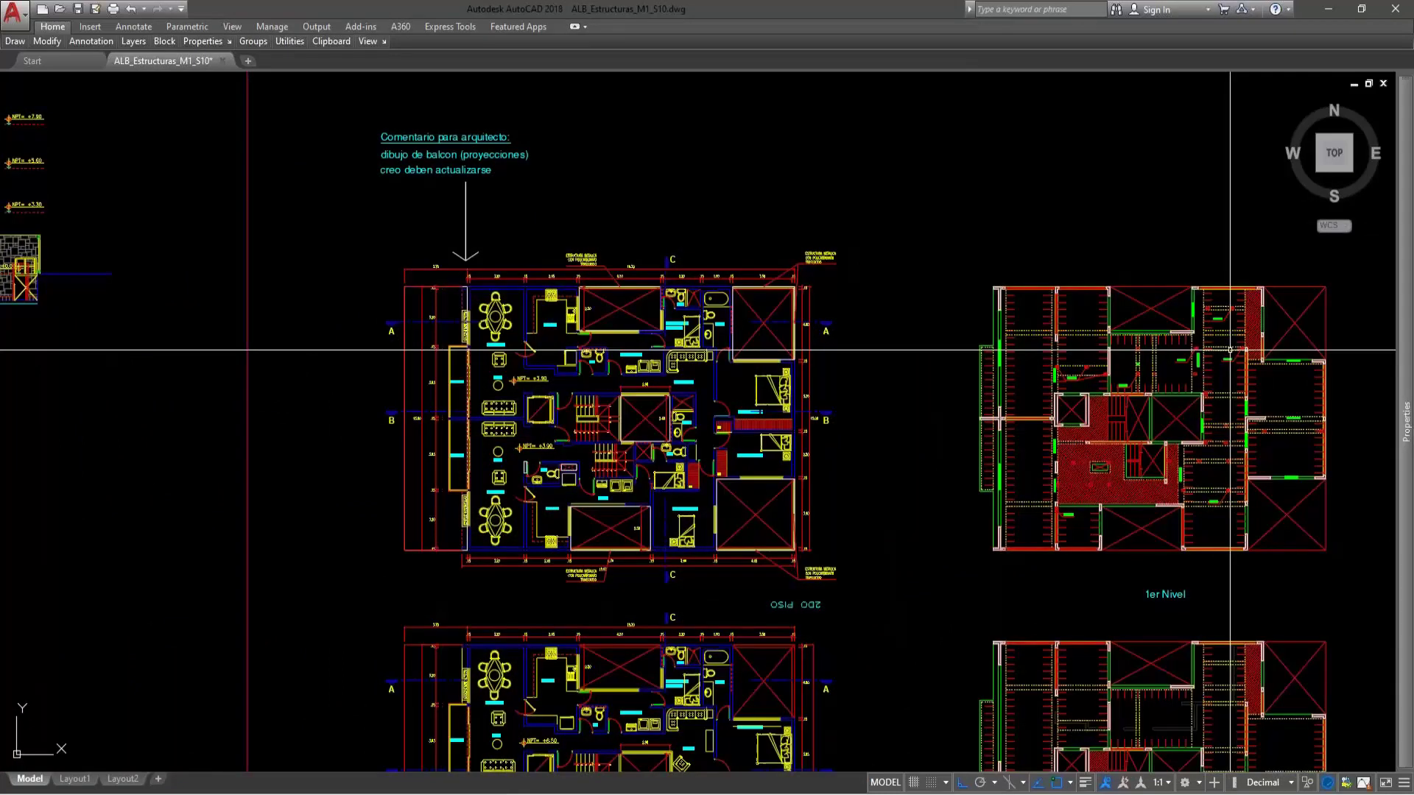
pyautogui.scroll(2, 1228, 349)
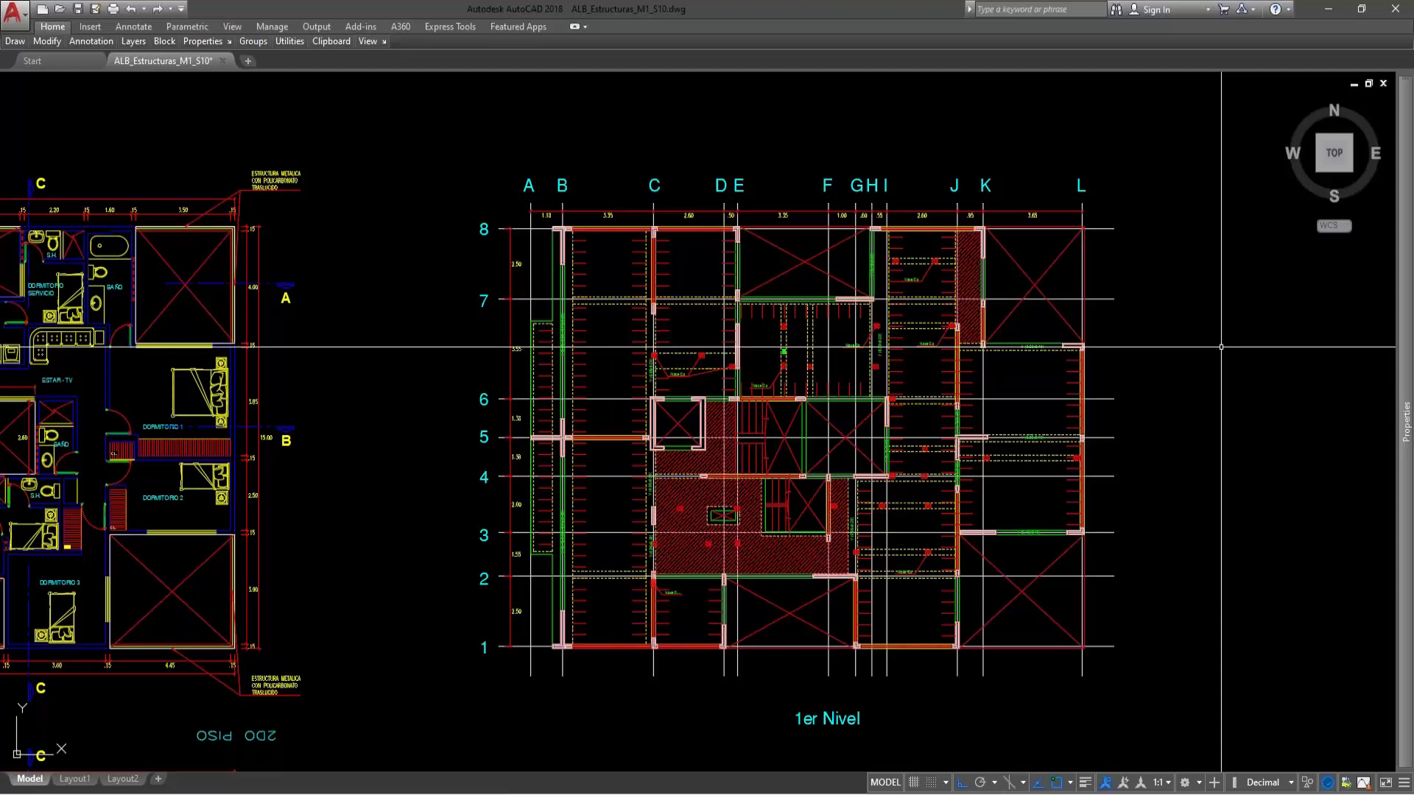
# - Copy the grid block from the 1er Nivel plan onto the 2do Nivel plan, aligning it on the wall corner near axes B and 8
pyautogui.scroll(-4, 1156, 260)
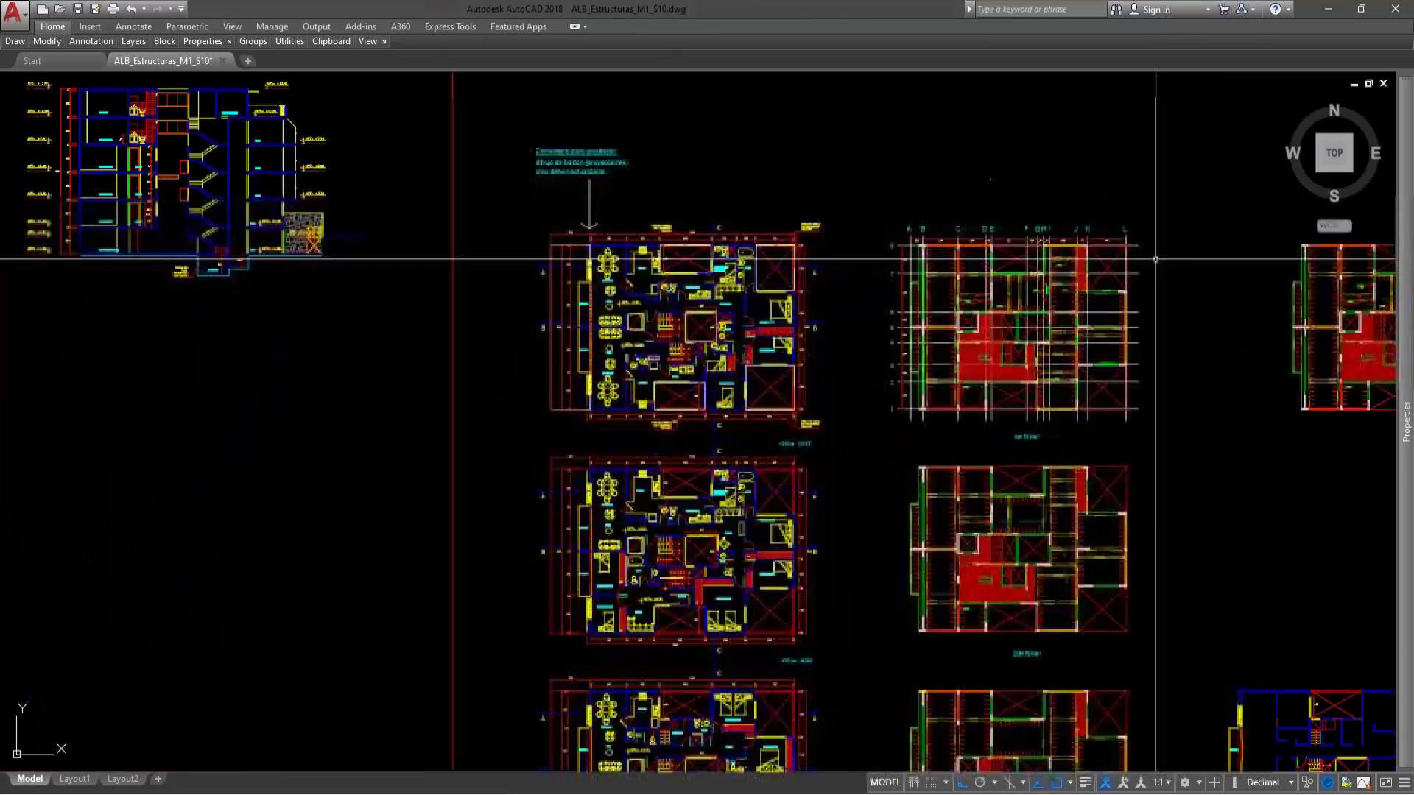
pyautogui.write('co')
pyautogui.press('Return')
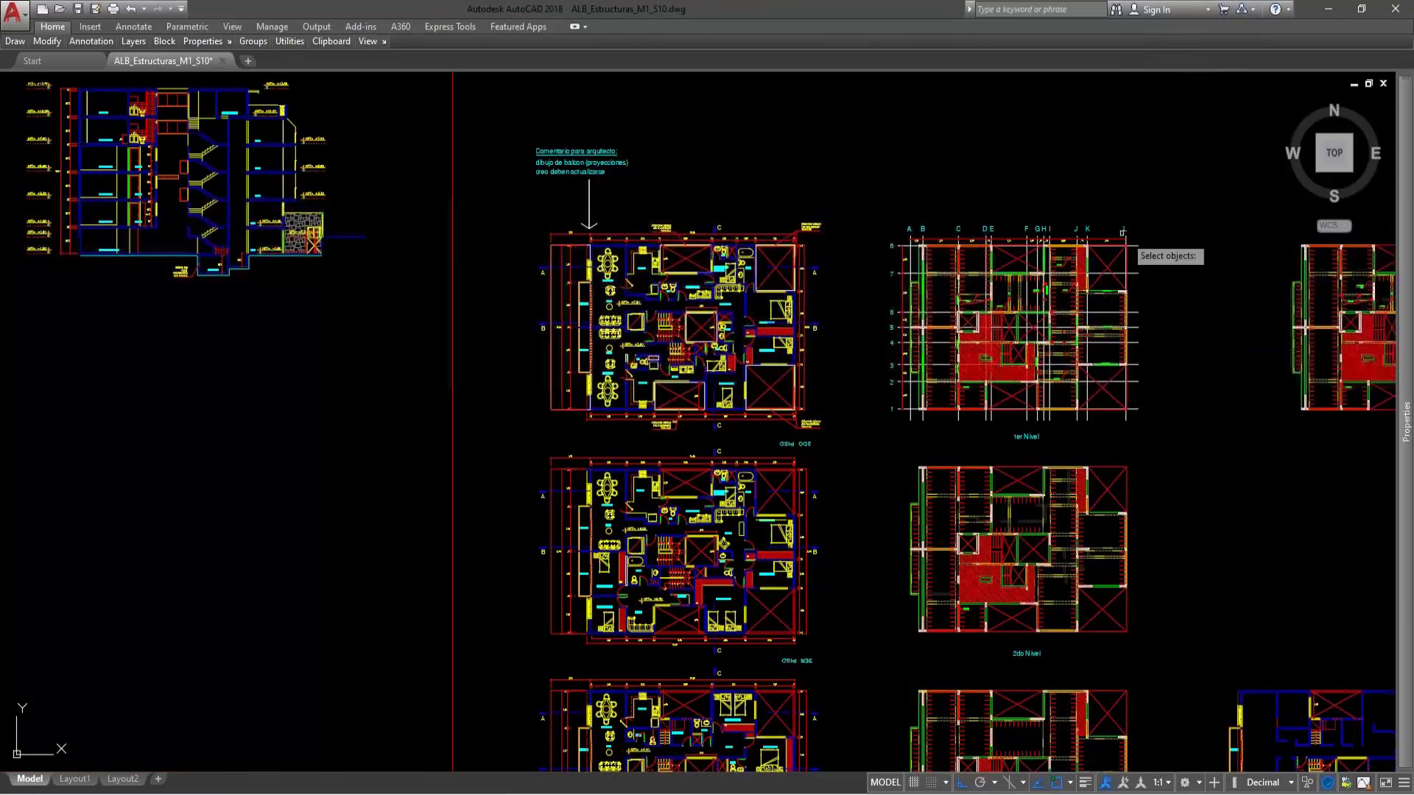
pyautogui.scroll(6, 1099, 246)
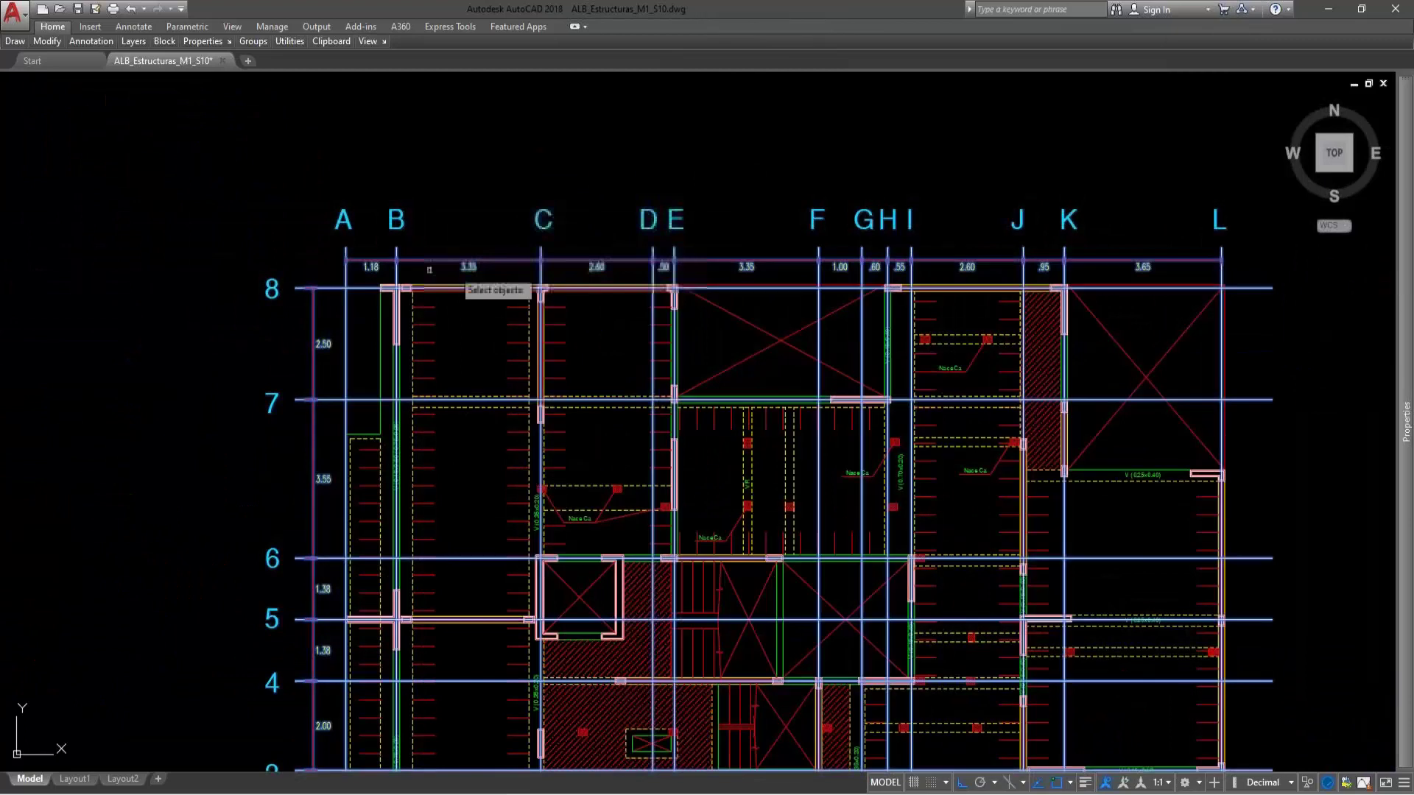
pyautogui.scroll(6, 589, 305)
pyautogui.press('Return')
pyautogui.click(635, 320)
pyautogui.scroll(-12, 713, 248)
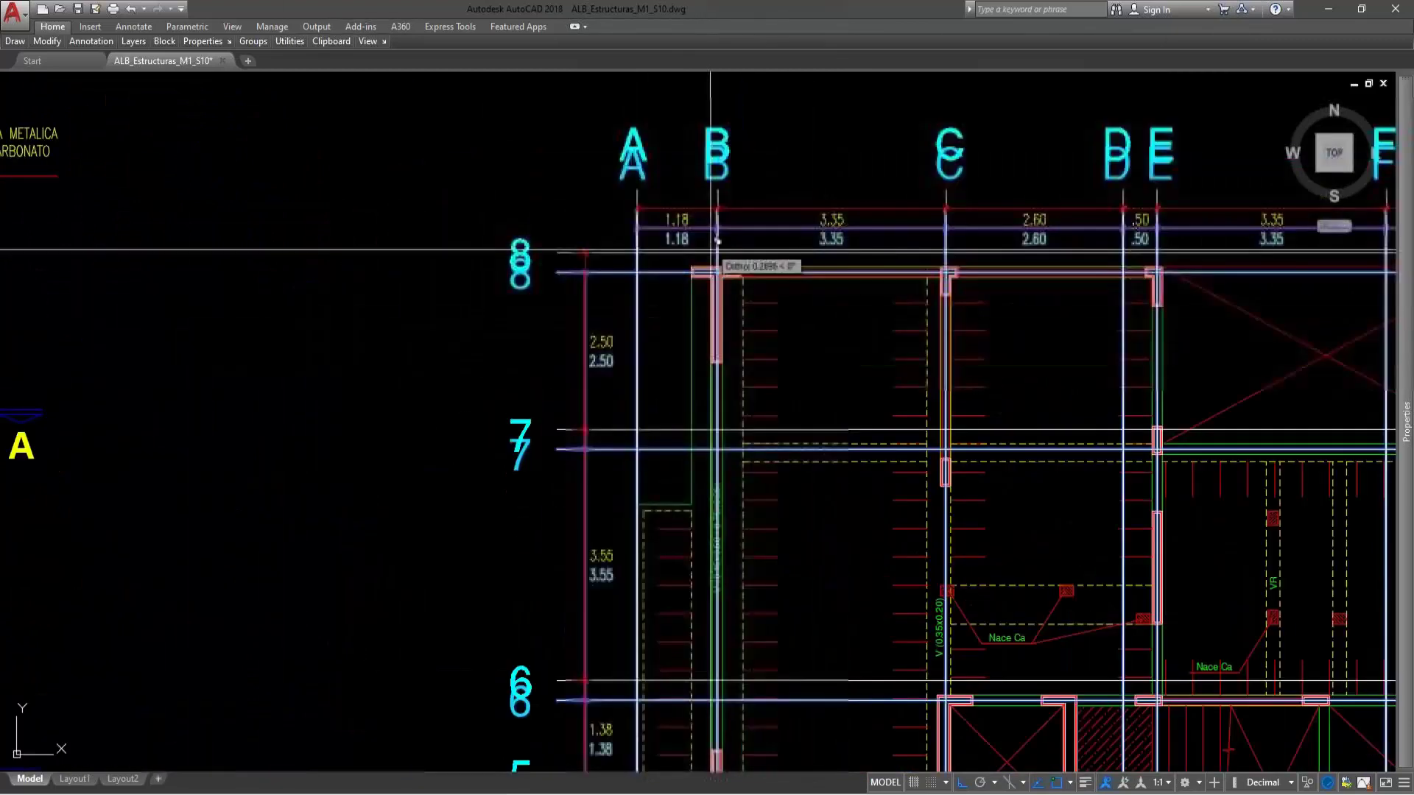
pyautogui.scroll(8, 713, 469)
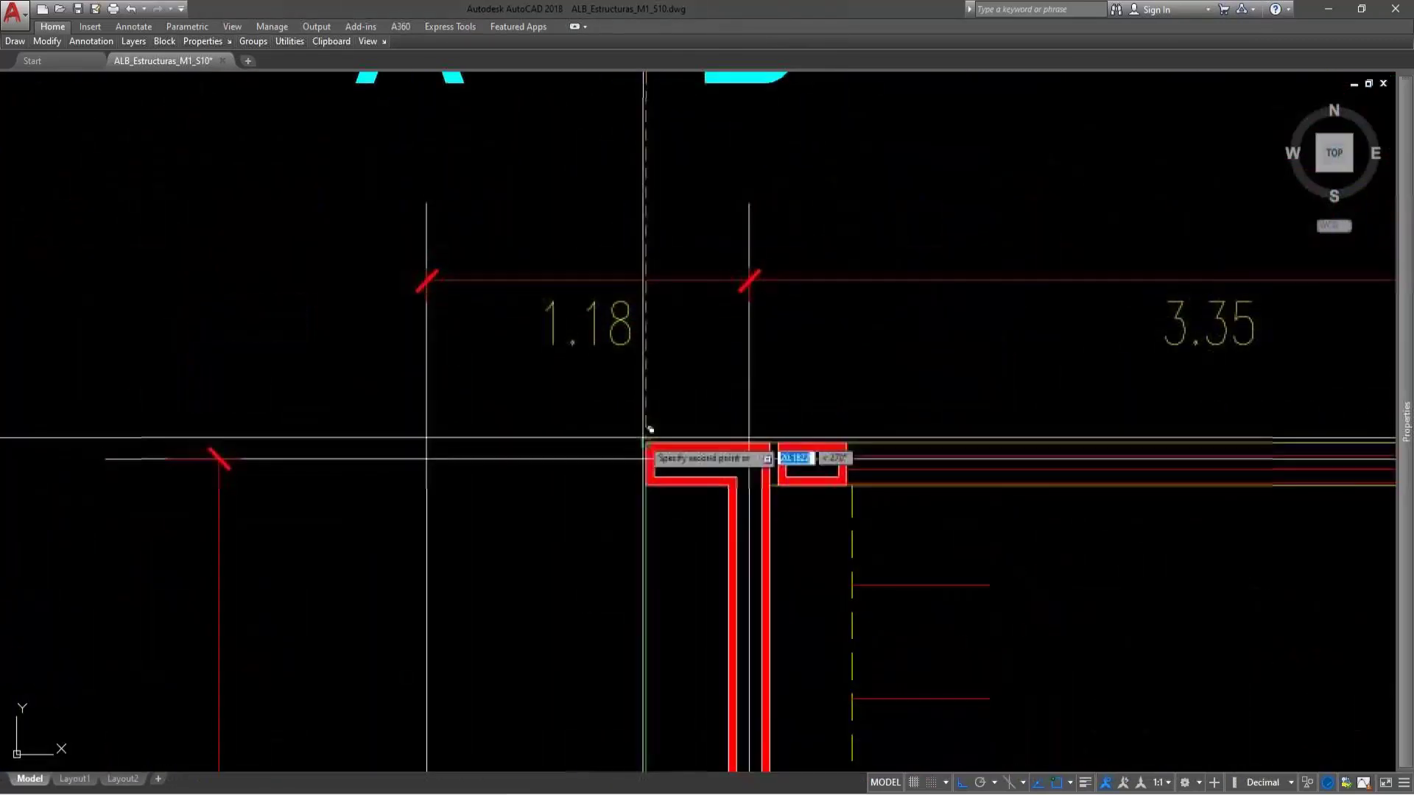
pyautogui.click(644, 440)
# - Place further copies of the grid block on the 3ero Nivel and 4to Nivel plans at the same wall corner, and end the copying
pyautogui.scroll(-8, 673, 338)
pyautogui.moveTo(657, 512); pyautogui.dragTo(732, 63, button='middle')
pyautogui.scroll(-2, 738, 93)
pyautogui.scroll(6, 759, 265)
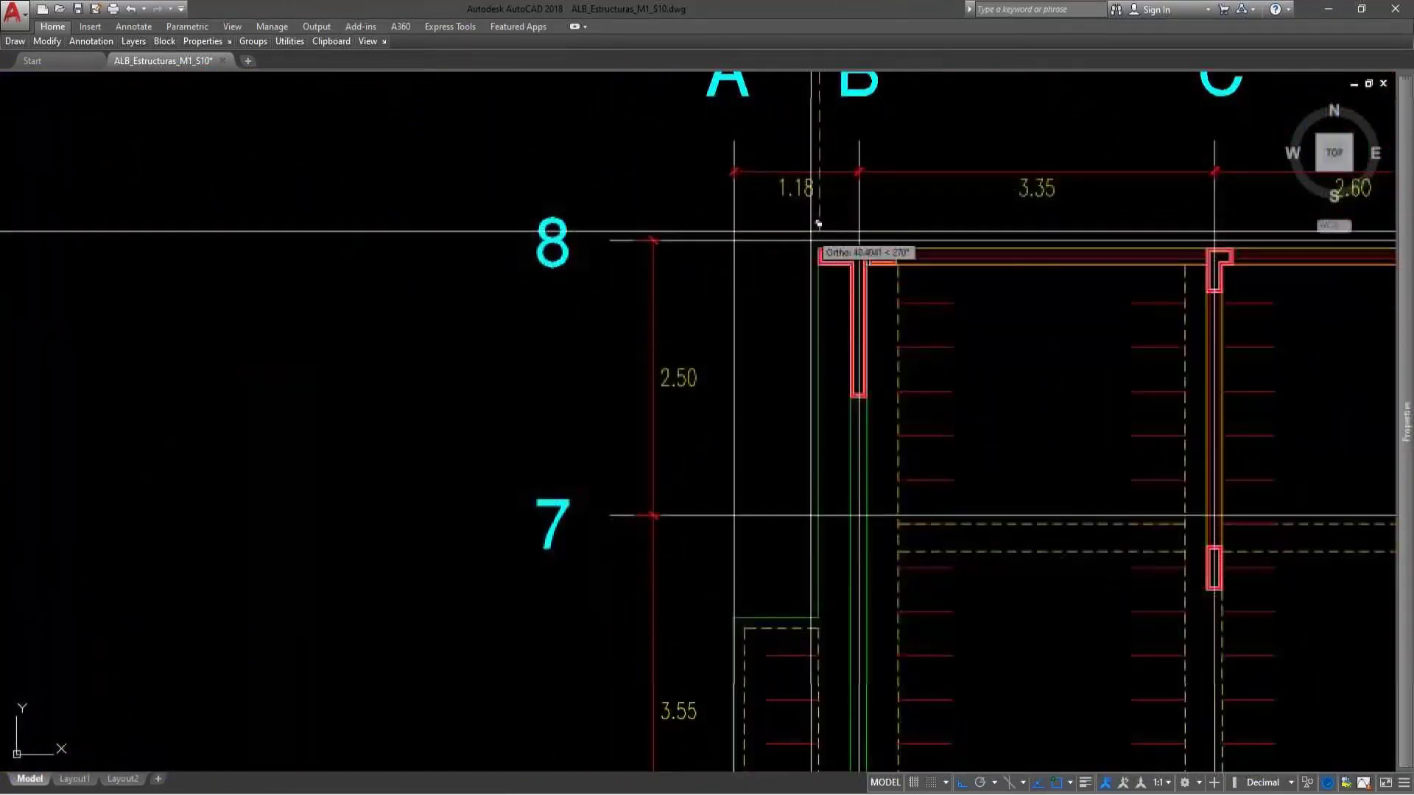
pyautogui.scroll(-5, 810, 295)
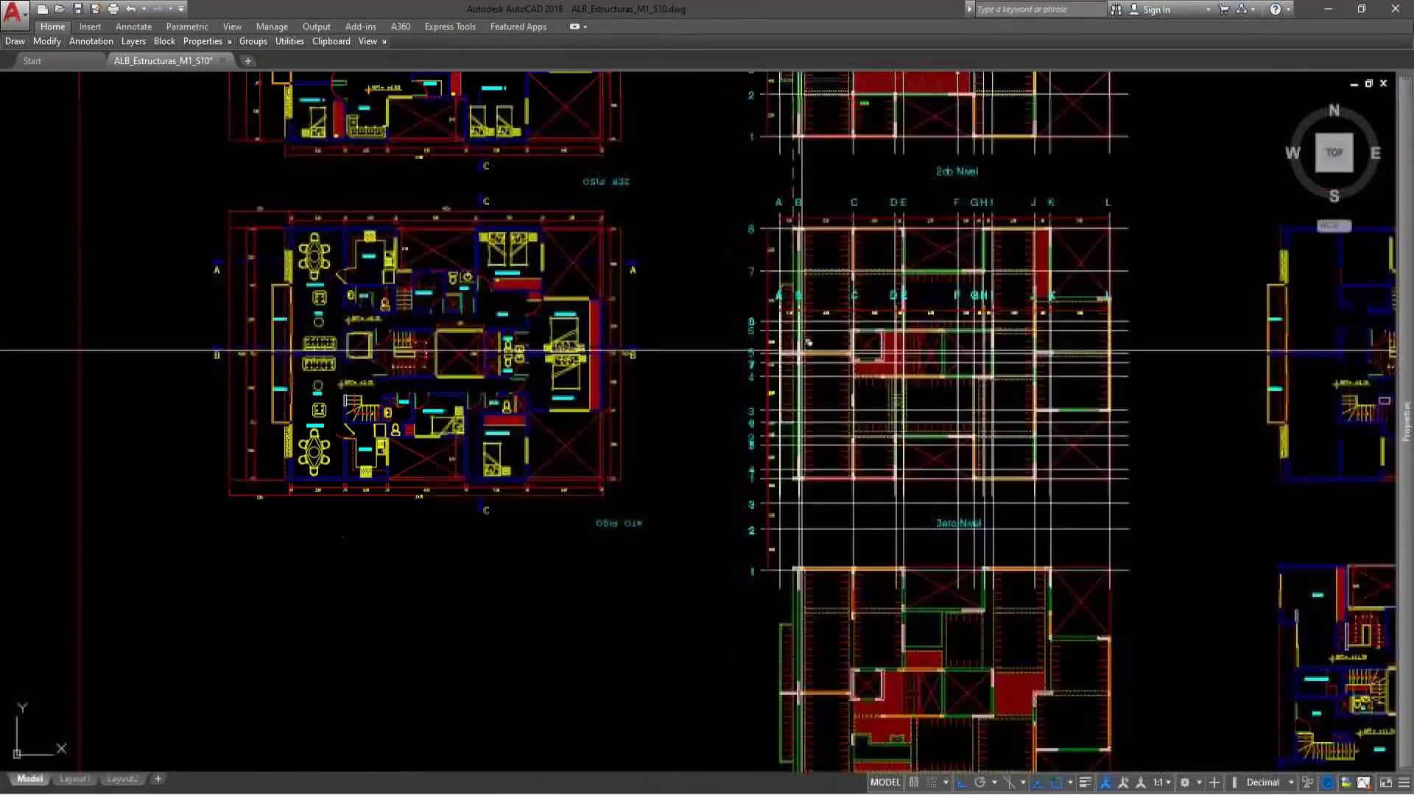
pyautogui.scroll(5, 819, 344)
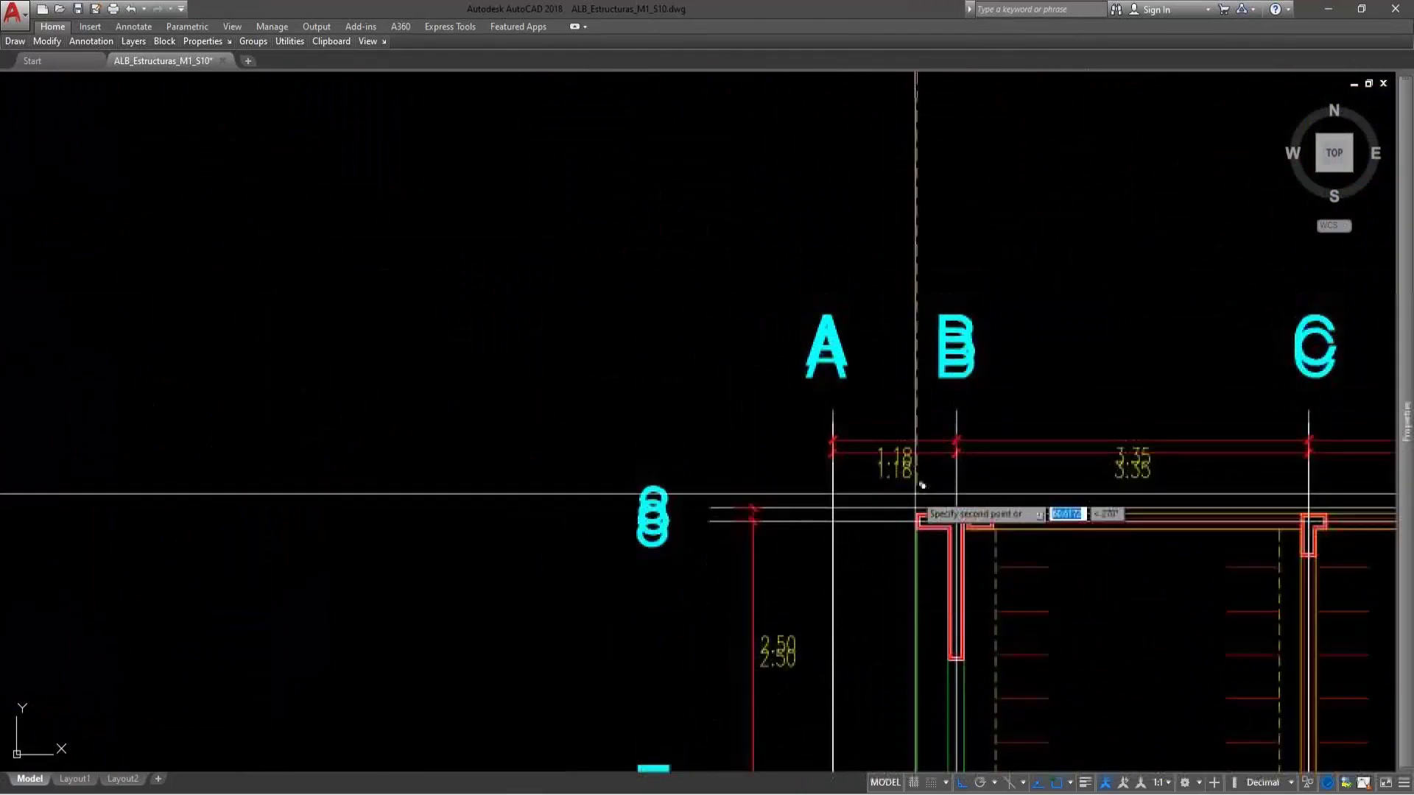
pyautogui.scroll(-2, 938, 294)
pyautogui.scroll(-4, 928, 383)
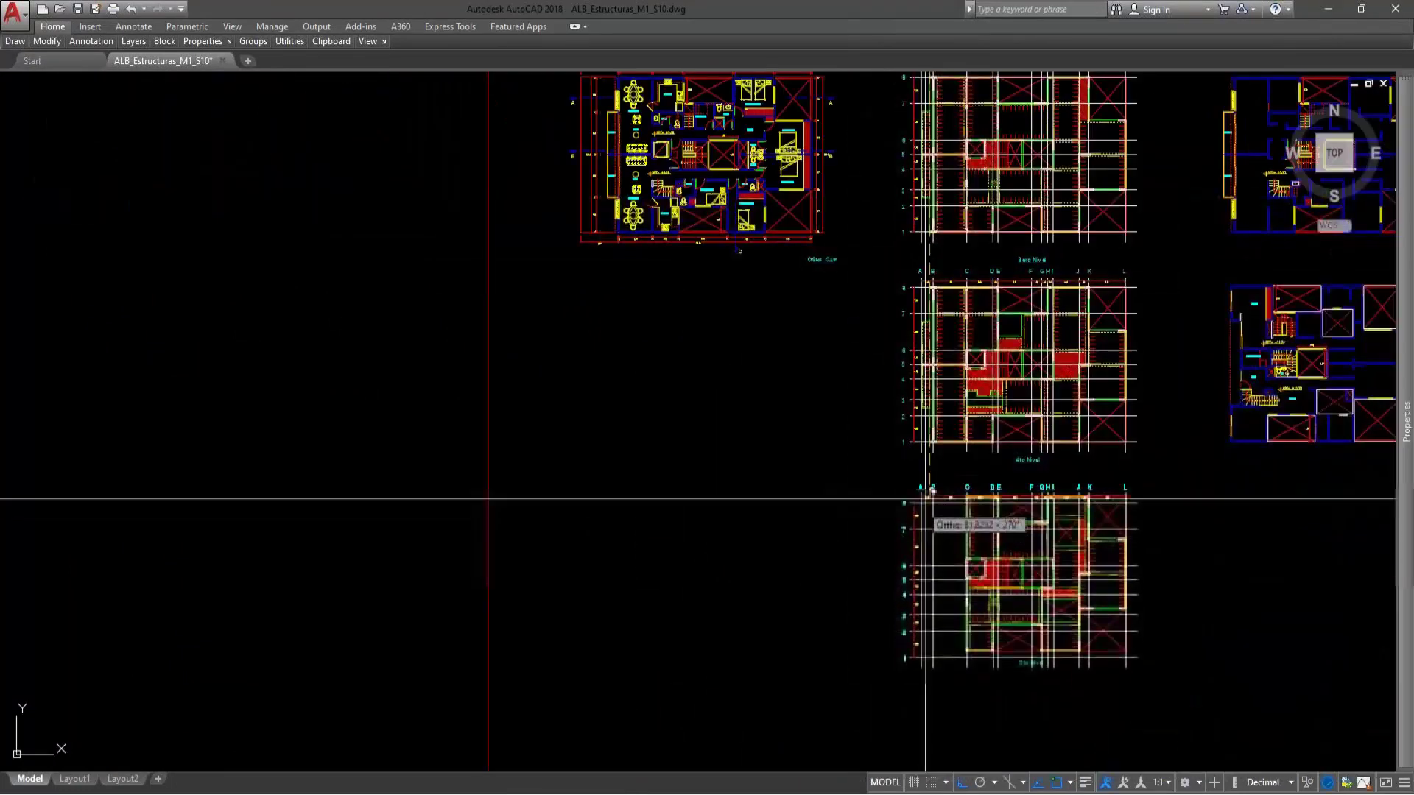
pyautogui.scroll(2, 932, 493)
pyautogui.press('Escape')
# - Copy the grid block onto the 5to Nivel plan, aligning it on a corner that both plans share
pyautogui.write('c')
pyautogui.moveTo(1243, 195); pyautogui.dragTo(1129, 343, button='middle')
pyautogui.scroll(3, 1136, 291)
pyautogui.click(1135, 292)
pyautogui.click(1050, 320)
pyautogui.press('Return')
pyautogui.scroll(2, 1091, 364)
pyautogui.click(1090, 364)
pyautogui.scroll(-4, 1082, 287)
pyautogui.scroll(3, 1100, 221)
pyautogui.click(1099, 363)
pyautogui.press('Escape')
# - Check how the copied grid lines up with the walls on each plan, from 1er Nivel down to 5to Nivel
pyautogui.scroll(-6, 1080, 368)
pyautogui.moveTo(1074, 212); pyautogui.dragTo(1051, 641, button='middle')
pyautogui.moveTo(947, 346); pyautogui.dragTo(943, 539, button='middle')
pyautogui.scroll(5, 942, 540)
pyautogui.scroll(-2, 922, 498)
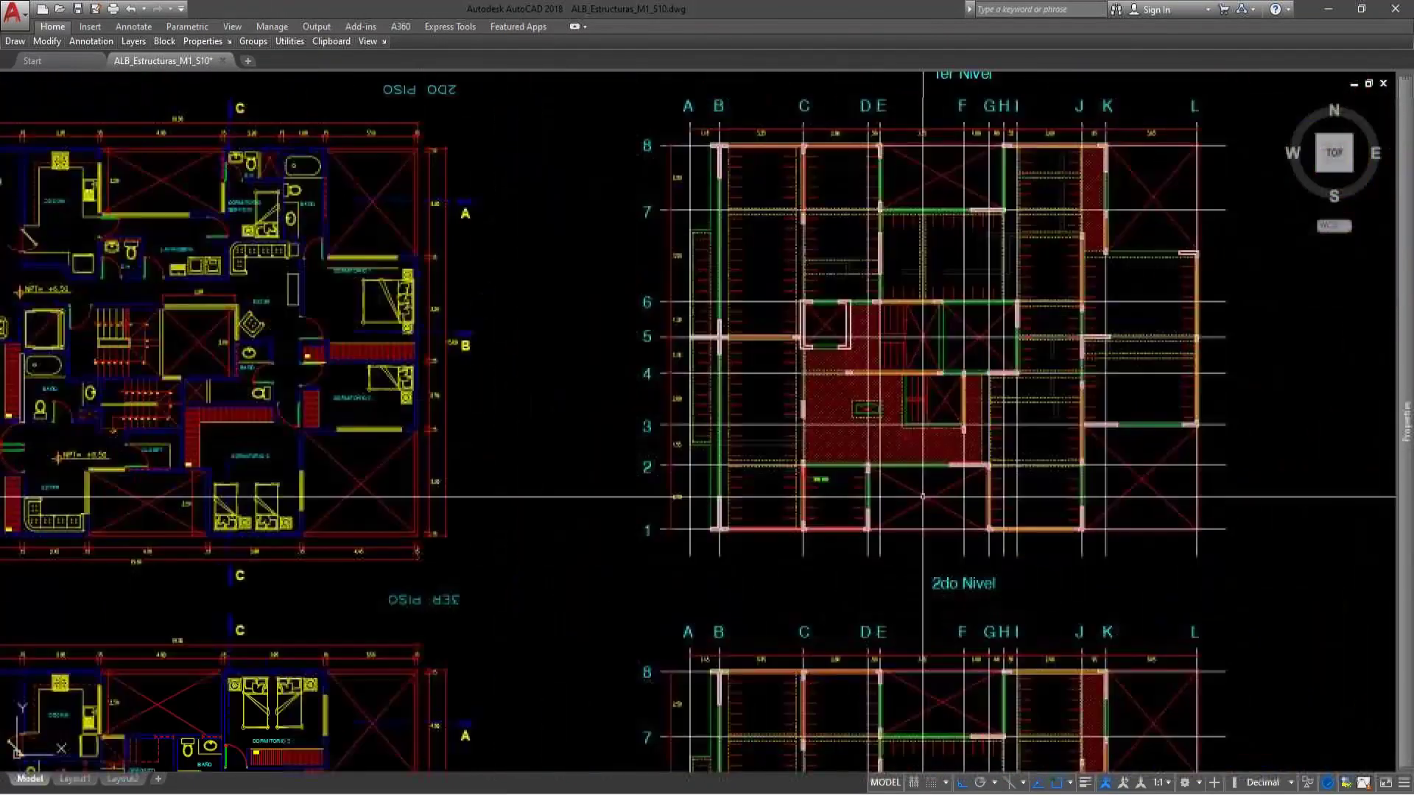
pyautogui.moveTo(975, 455); pyautogui.dragTo(865, 530, button='middle')
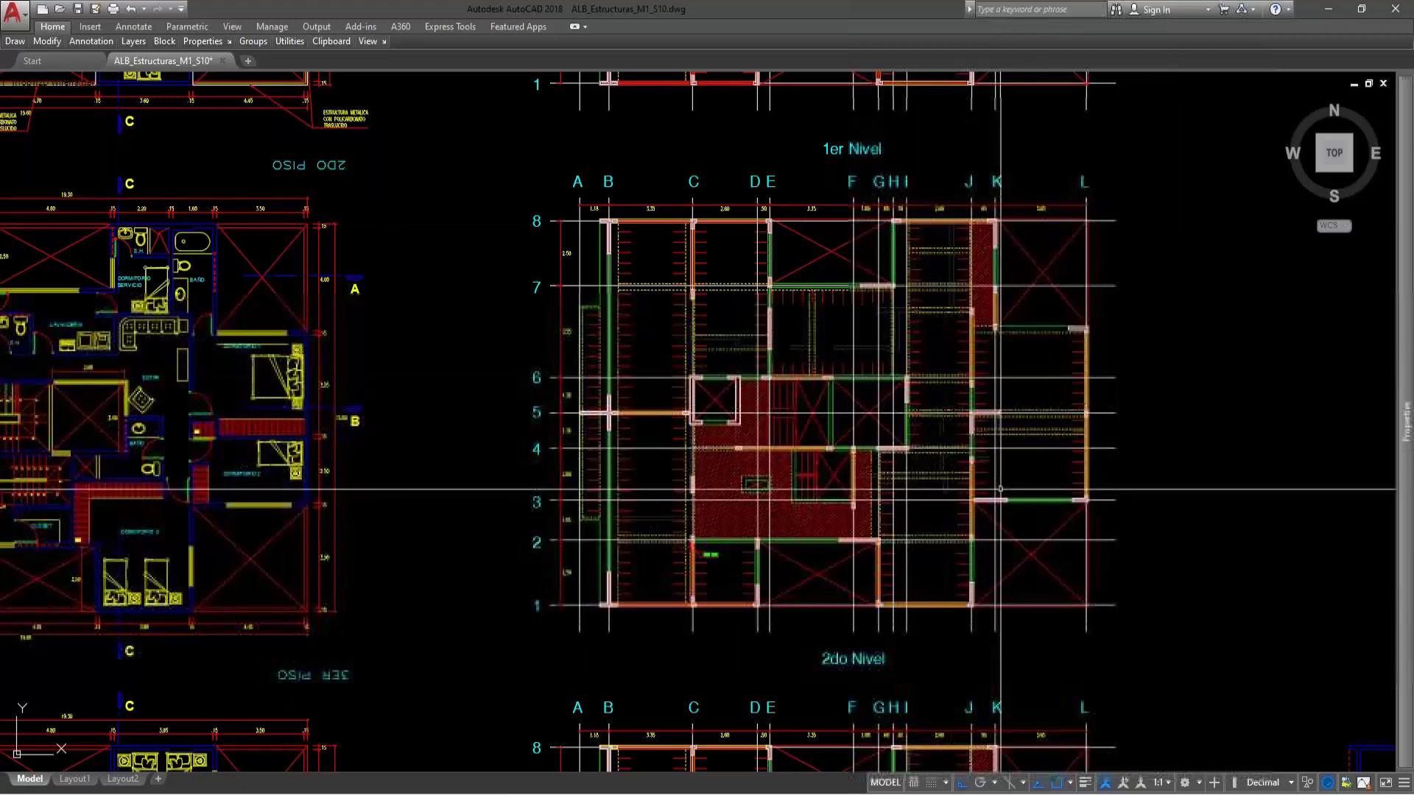
pyautogui.moveTo(1084, 659); pyautogui.dragTo(1060, 562, button='middle')
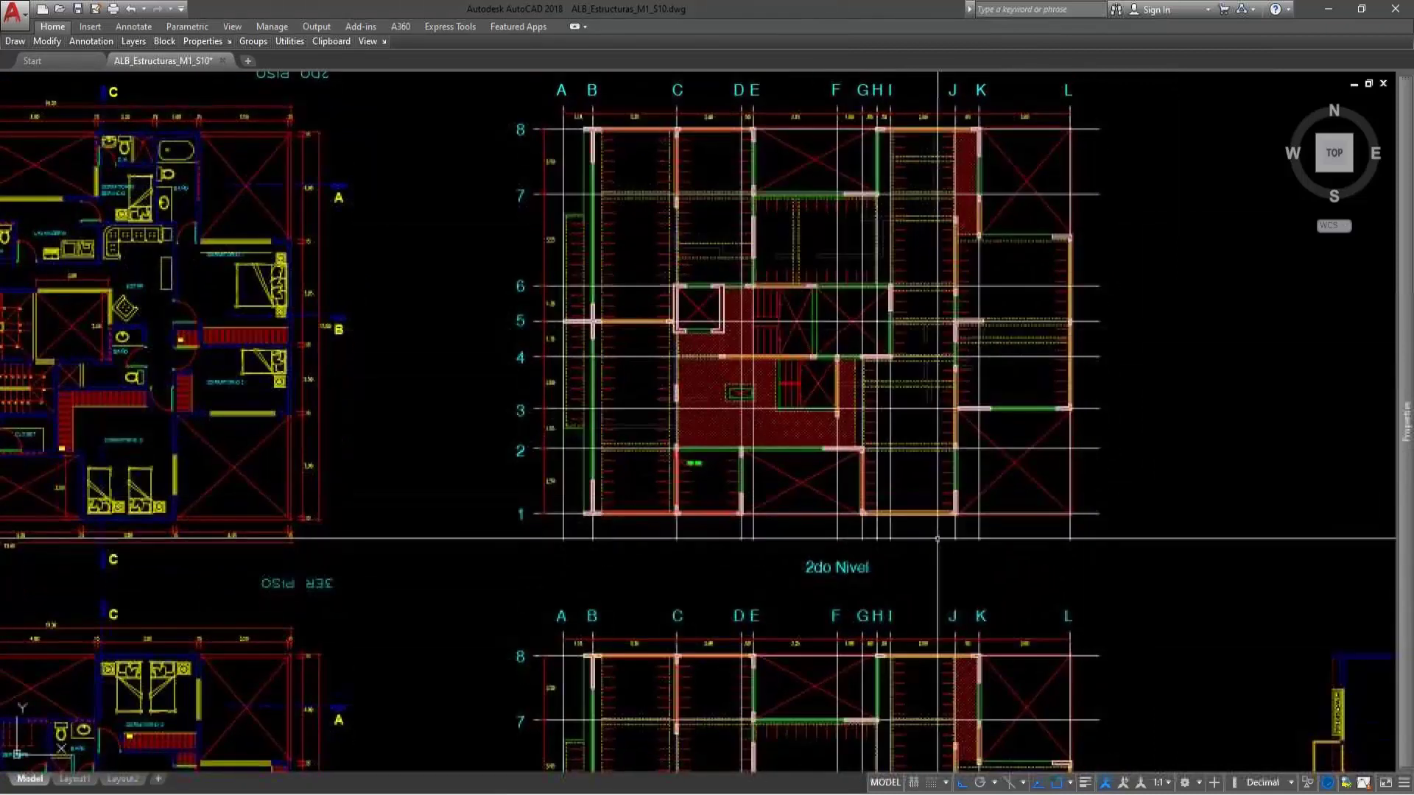
pyautogui.moveTo(972, 578); pyautogui.dragTo(932, 211, button='middle')
pyautogui.moveTo(1095, 697); pyautogui.dragTo(1160, 658, button='middle')
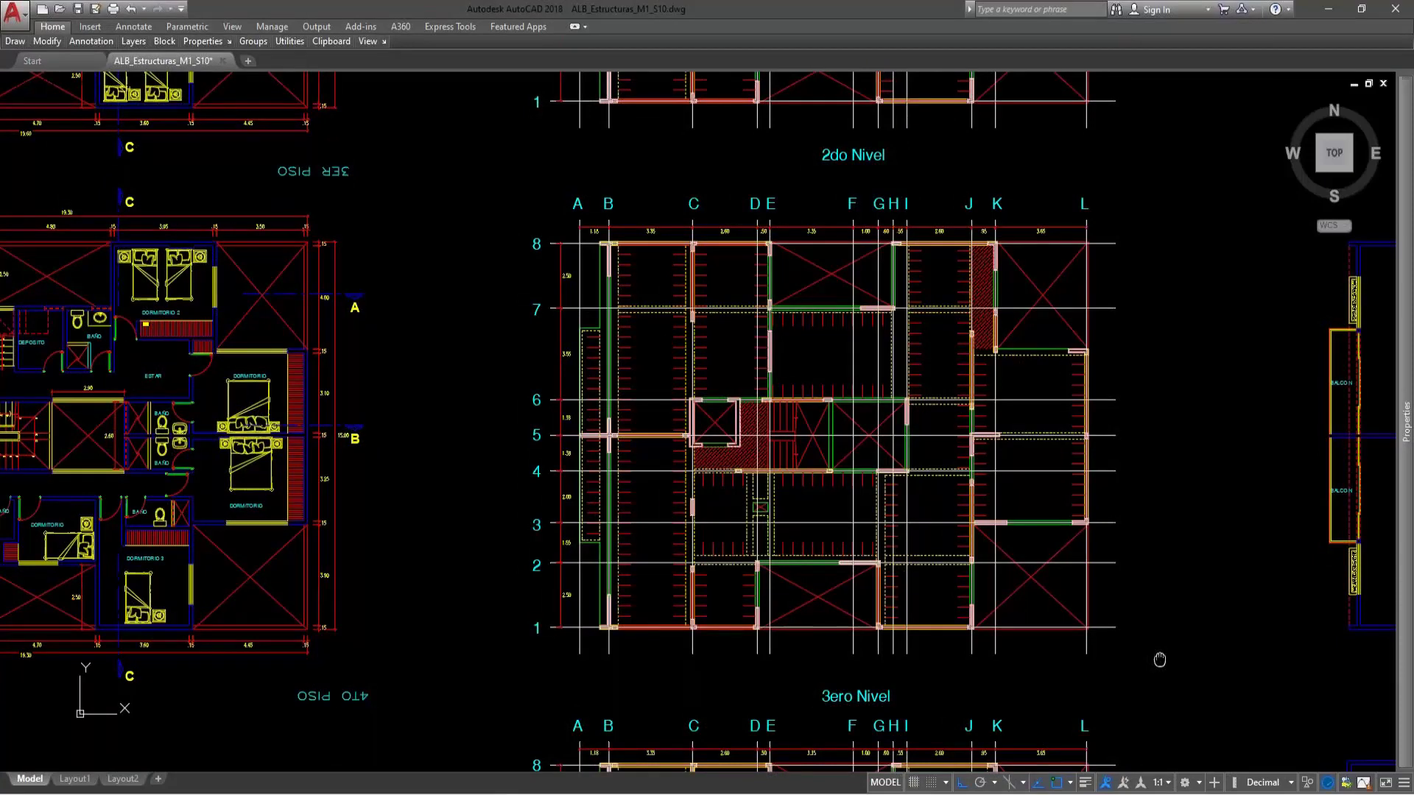
pyautogui.moveTo(1158, 659)
pyautogui.mouseDown(button='middle')
pyautogui.moveTo(1132, 521)
pyautogui.moveTo(1148, 416)
pyautogui.mouseUp(button='middle')
pyautogui.moveTo(1107, 682)
pyautogui.mouseDown(button='middle')
pyautogui.moveTo(1095, 488)
pyautogui.moveTo(1108, 489)
pyautogui.mouseUp(button='middle')
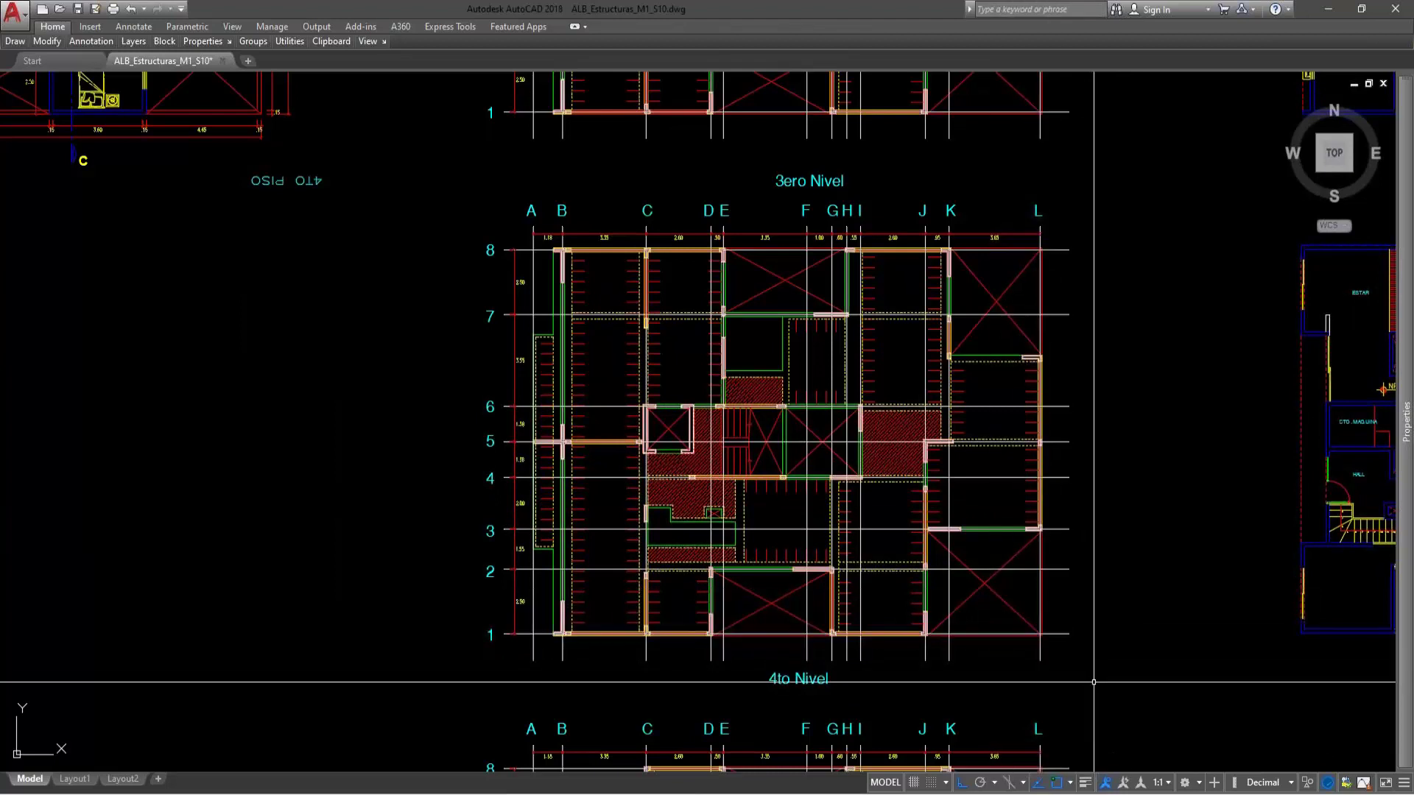
pyautogui.moveTo(1093, 682); pyautogui.dragTo(1050, 451, button='middle')
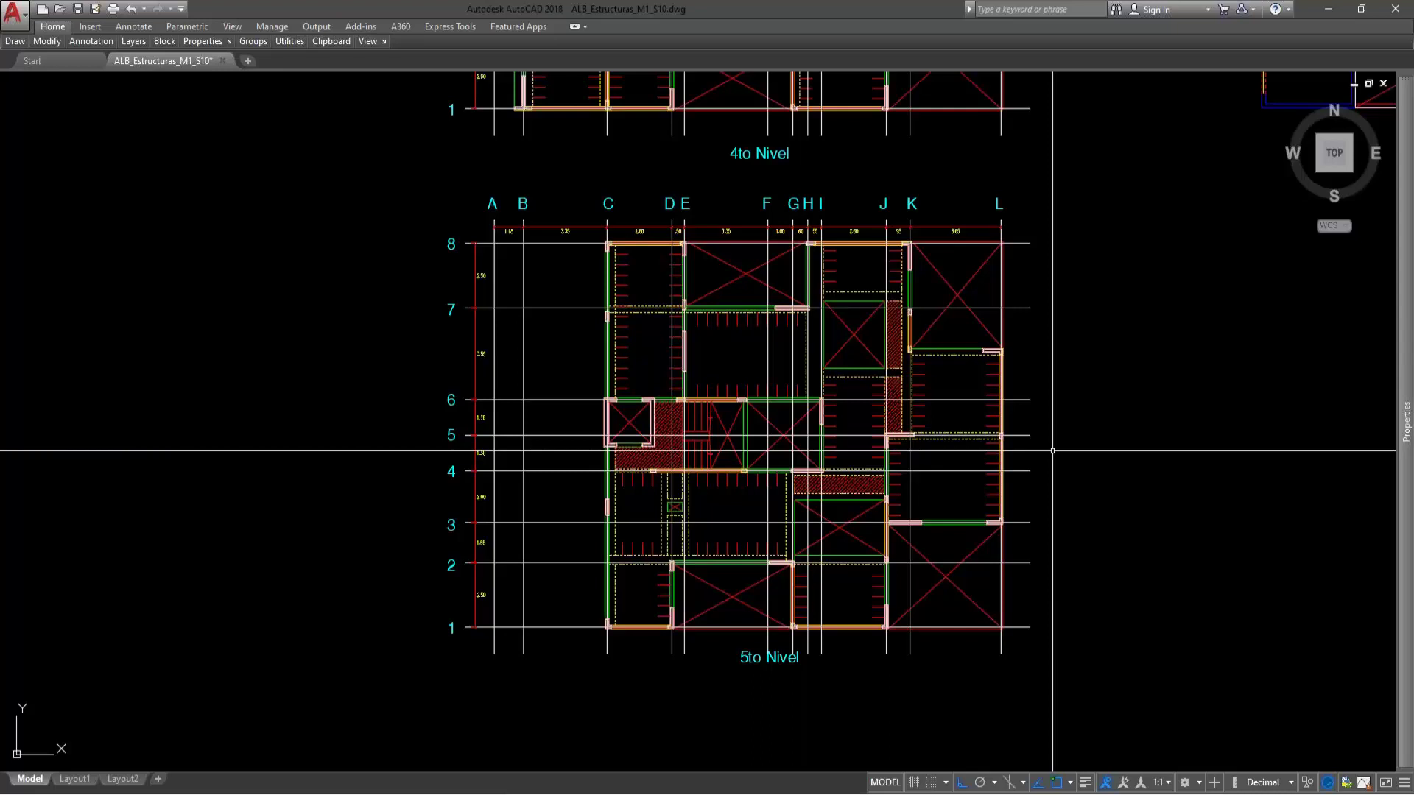
# - Review the plans from 5to Nivel back up to 1er Nivel, examining the 3ero Nivel wall between axes K and L that lies between axes 6 and 7
pyautogui.moveTo(1094, 252); pyautogui.dragTo(1073, 669, button='middle')
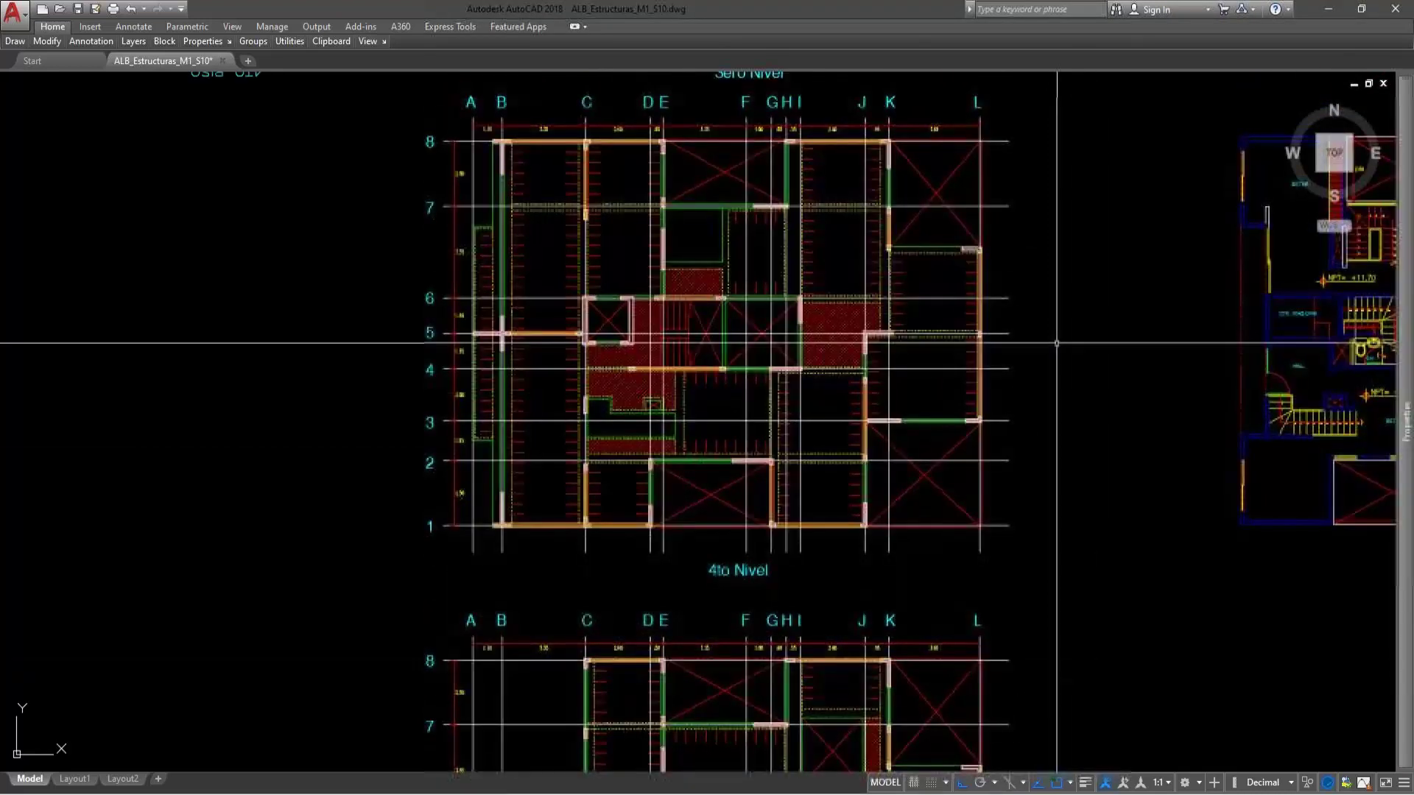
pyautogui.moveTo(1050, 256); pyautogui.dragTo(1050, 477, button='middle')
pyautogui.scroll(8, 962, 489)
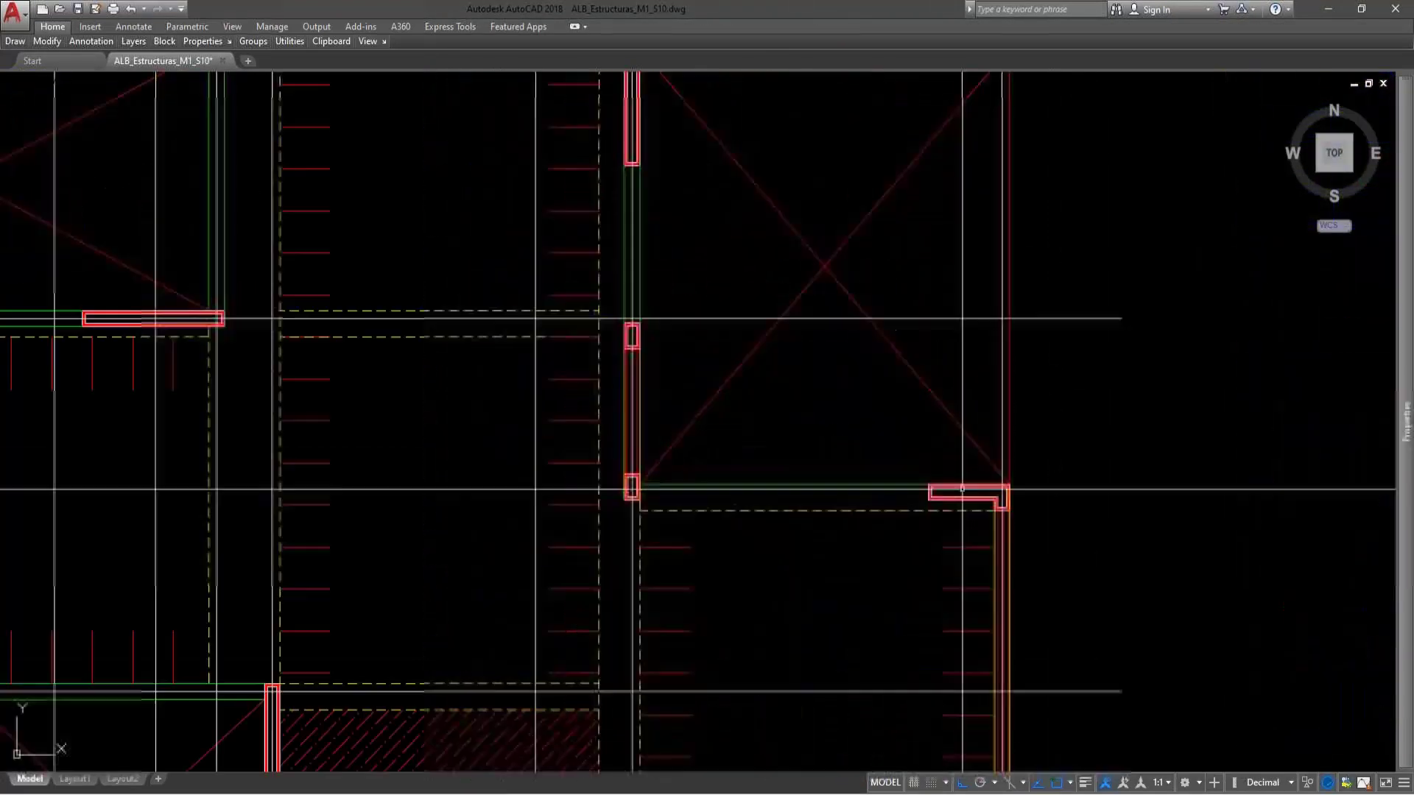
pyautogui.scroll(-5, 405, 488)
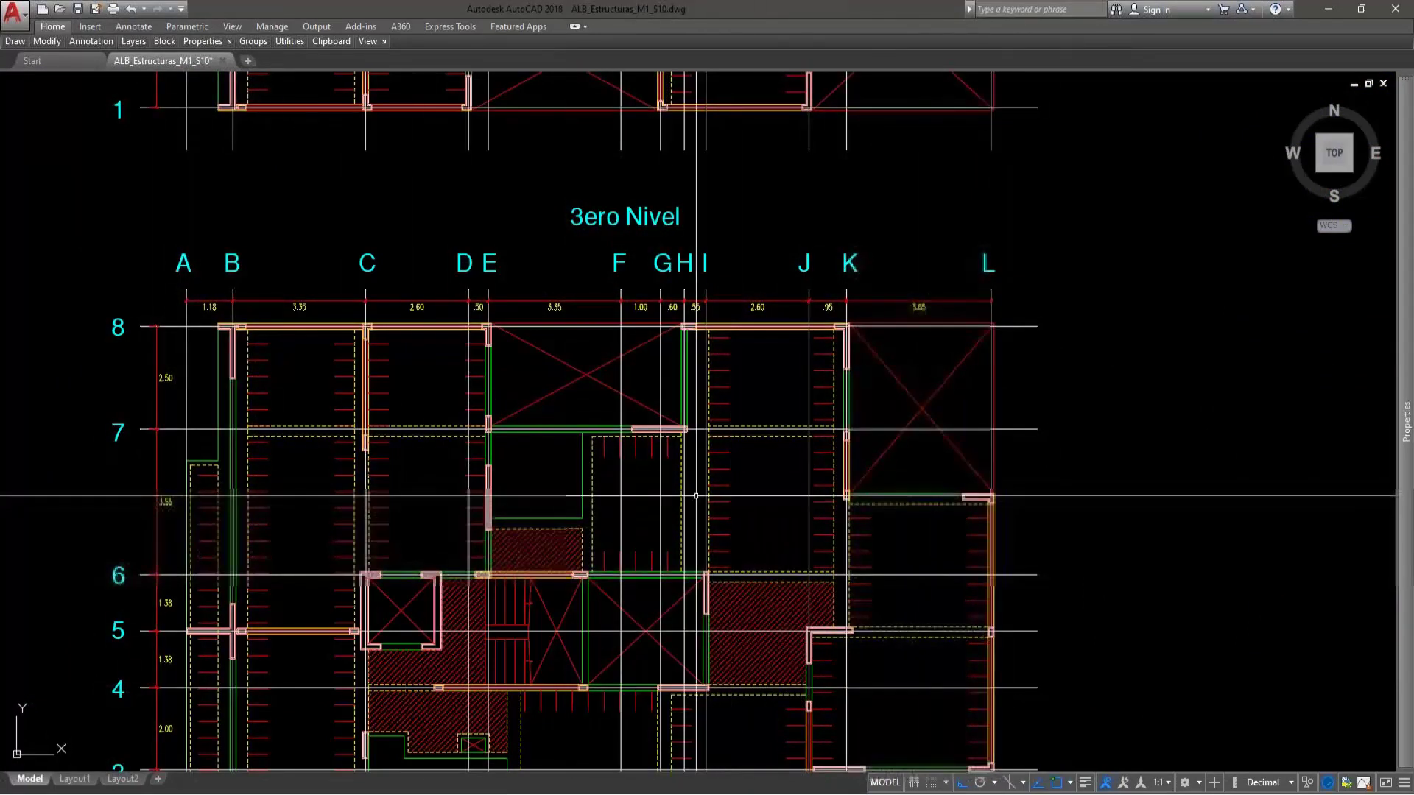
pyautogui.scroll(6, 957, 493)
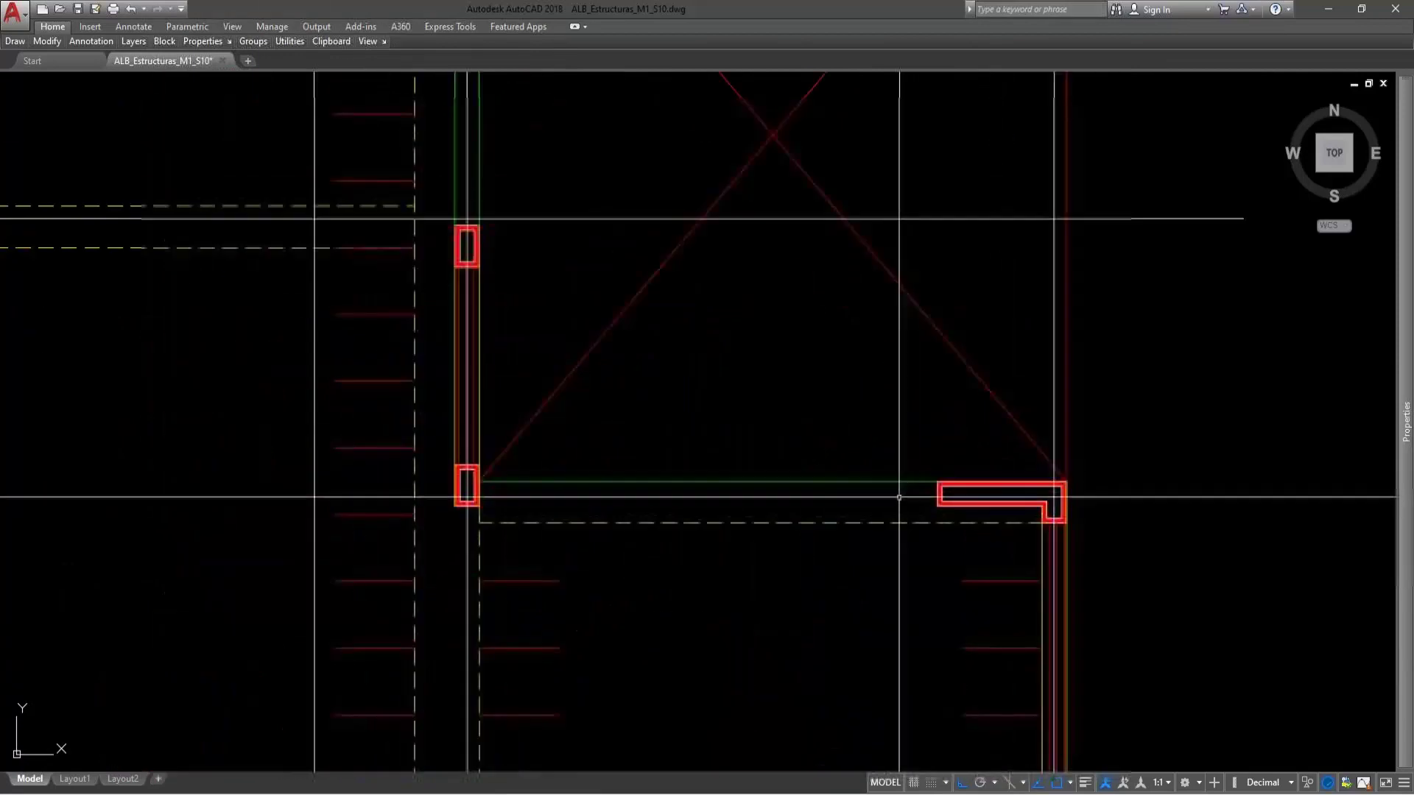
pyautogui.scroll(-8, 962, 435)
pyautogui.moveTo(1019, 231); pyautogui.dragTo(994, 584, button='middle')
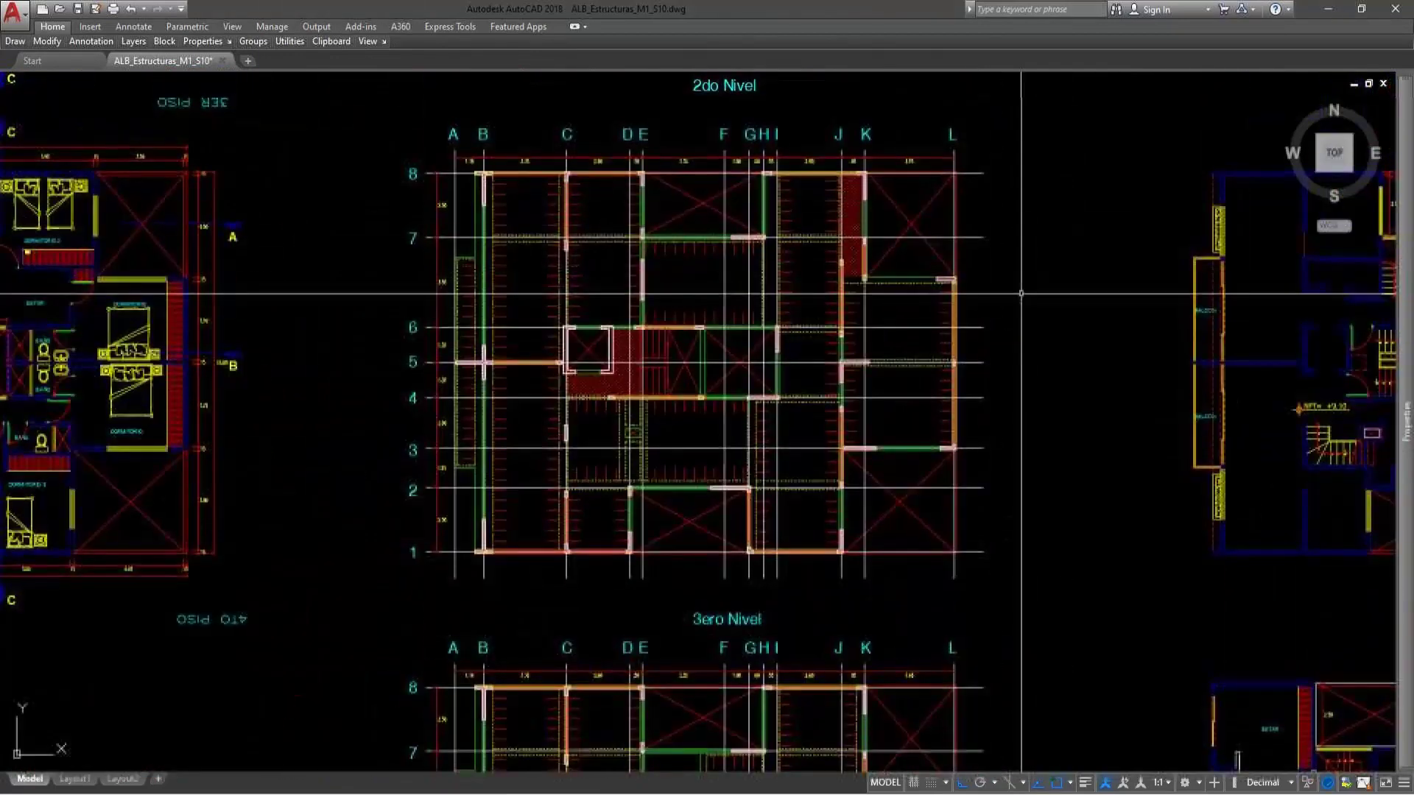
pyautogui.scroll(-3, 1020, 293)
pyautogui.moveTo(1023, 253); pyautogui.dragTo(1034, 511, button='middle')
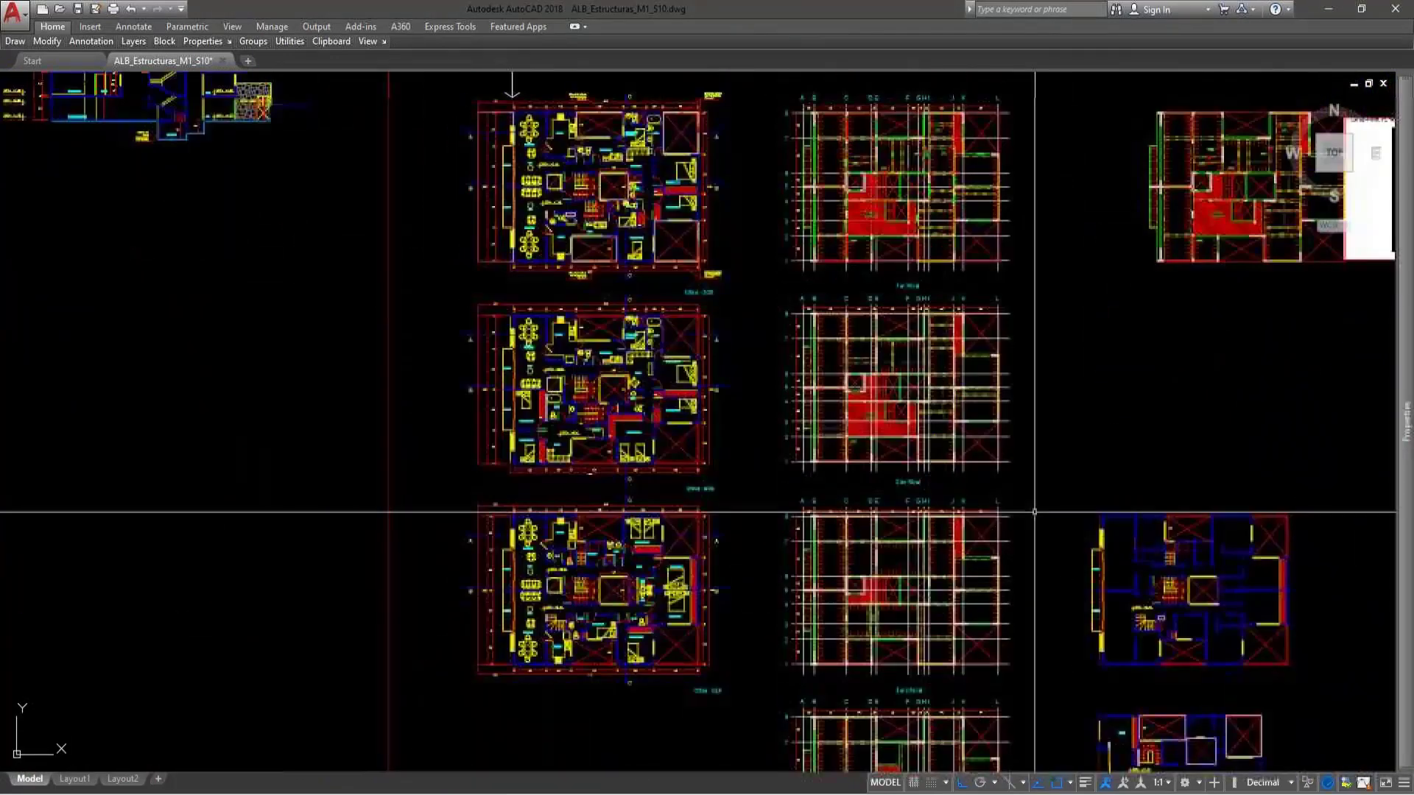
pyautogui.scroll(4, 925, 338)
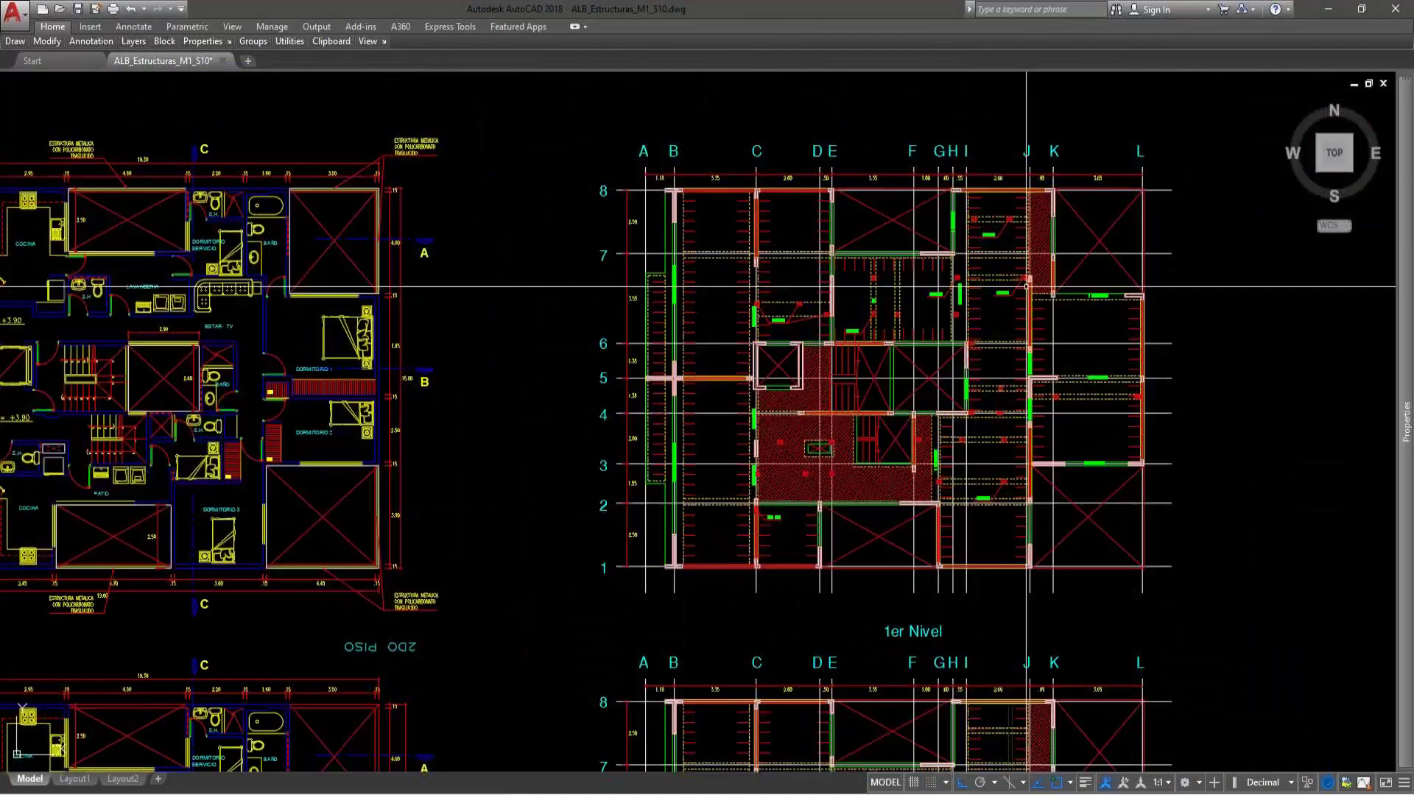
pyautogui.scroll(1, 825, 471)
pyautogui.scroll(-1, 803, 483)
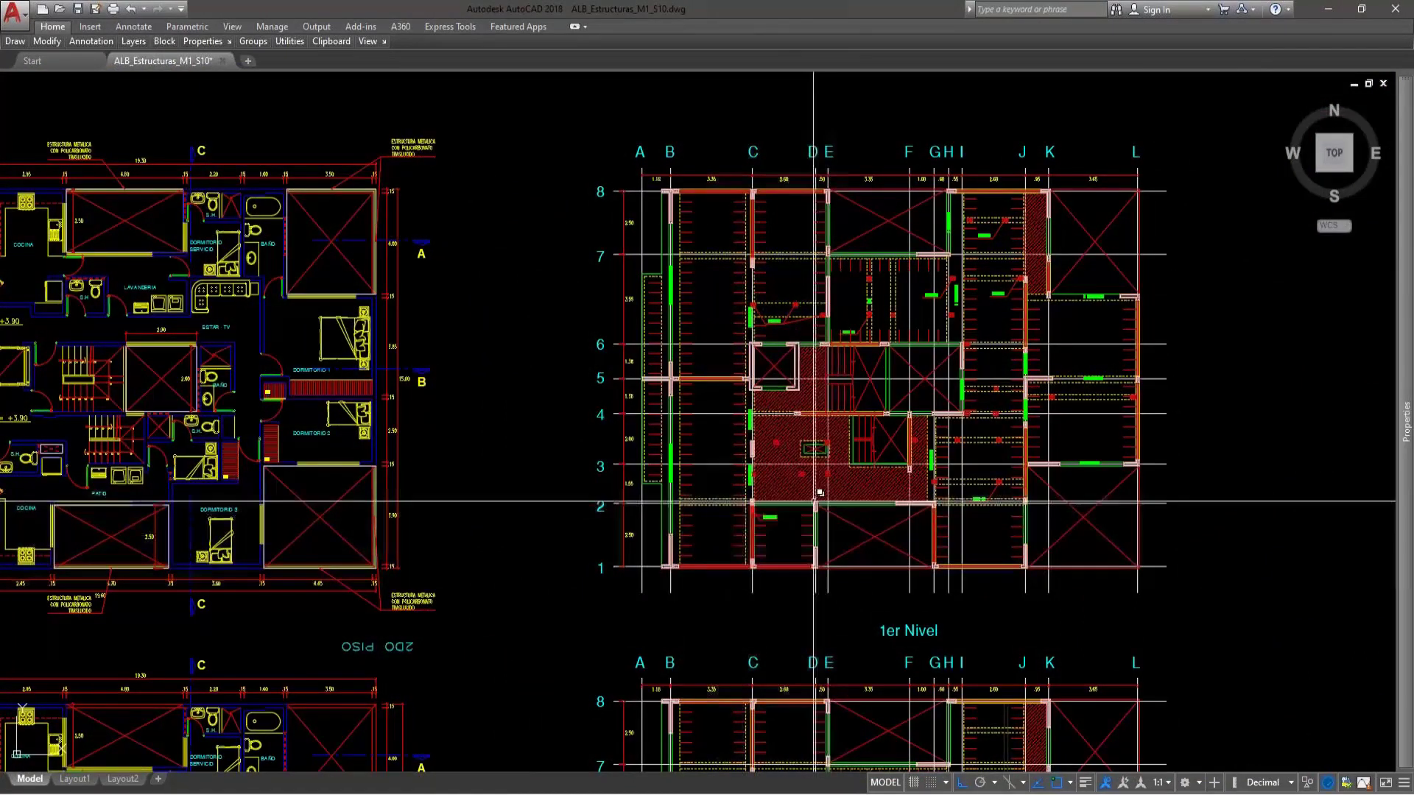
pyautogui.moveTo(970, 436); pyautogui.dragTo(827, 511, button='middle')
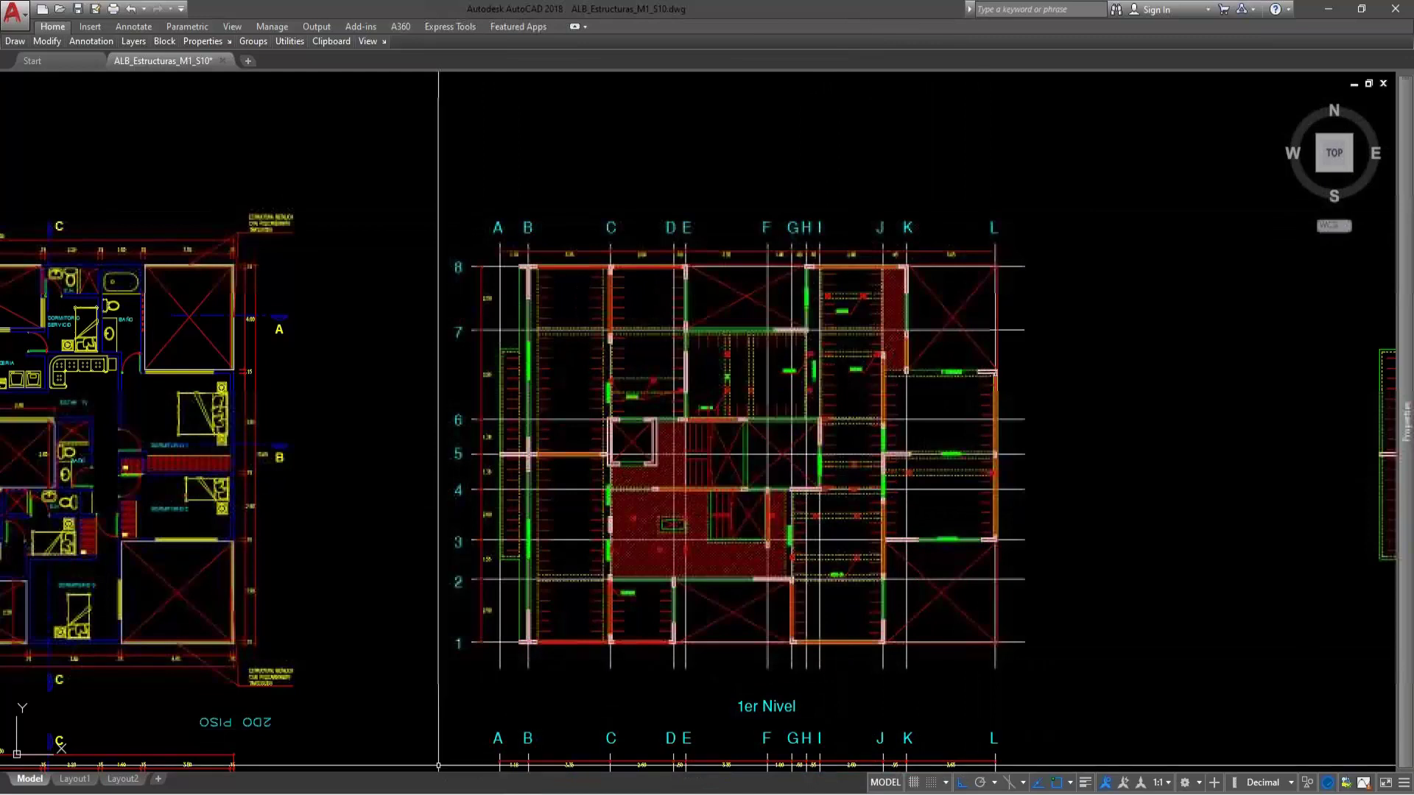
# - Switch to ETABS, enter 12 X and 8 Y grid lines for the new model, choose custom grid spacing and open the grid data for editing
pyautogui.click(450, 794)
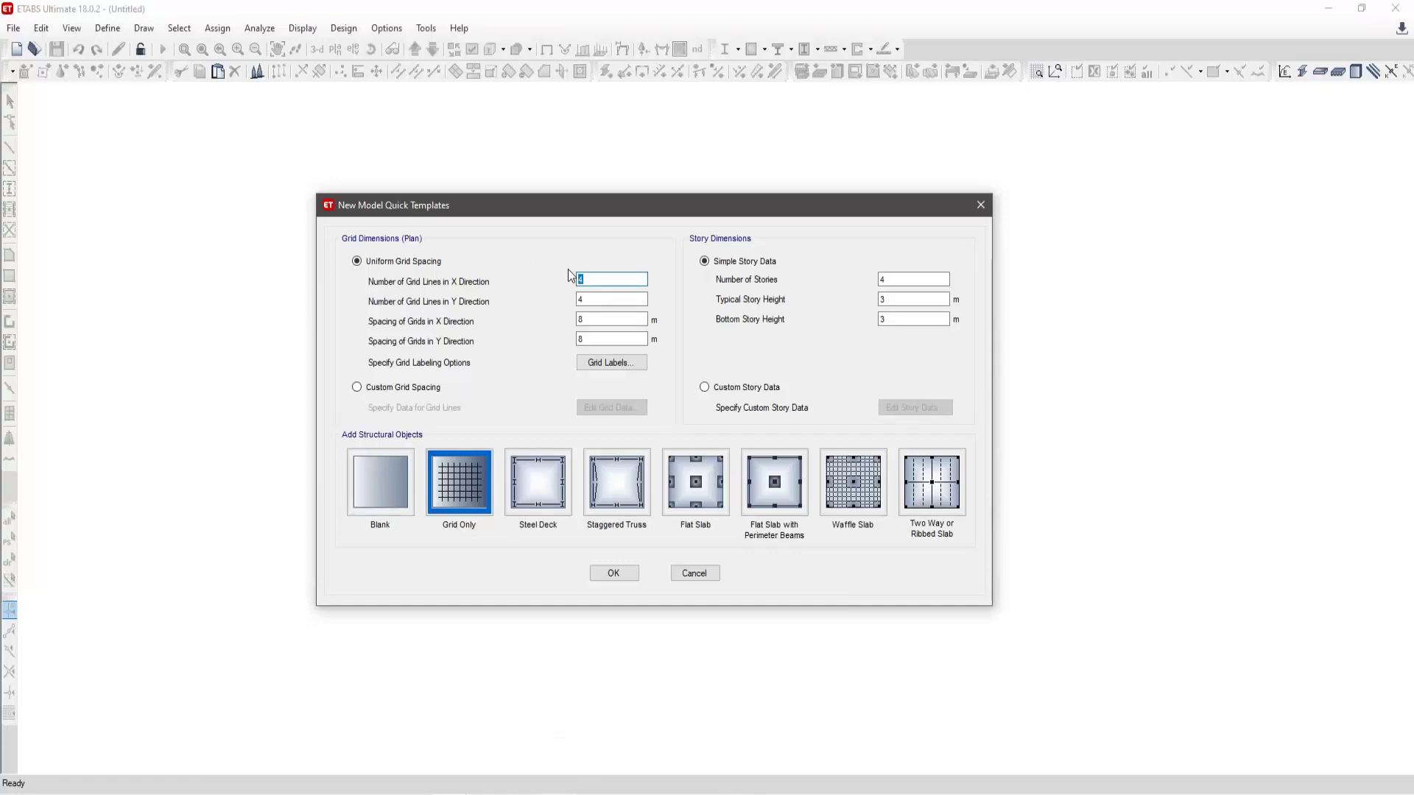
pyautogui.write('12')
pyautogui.press('Tab')
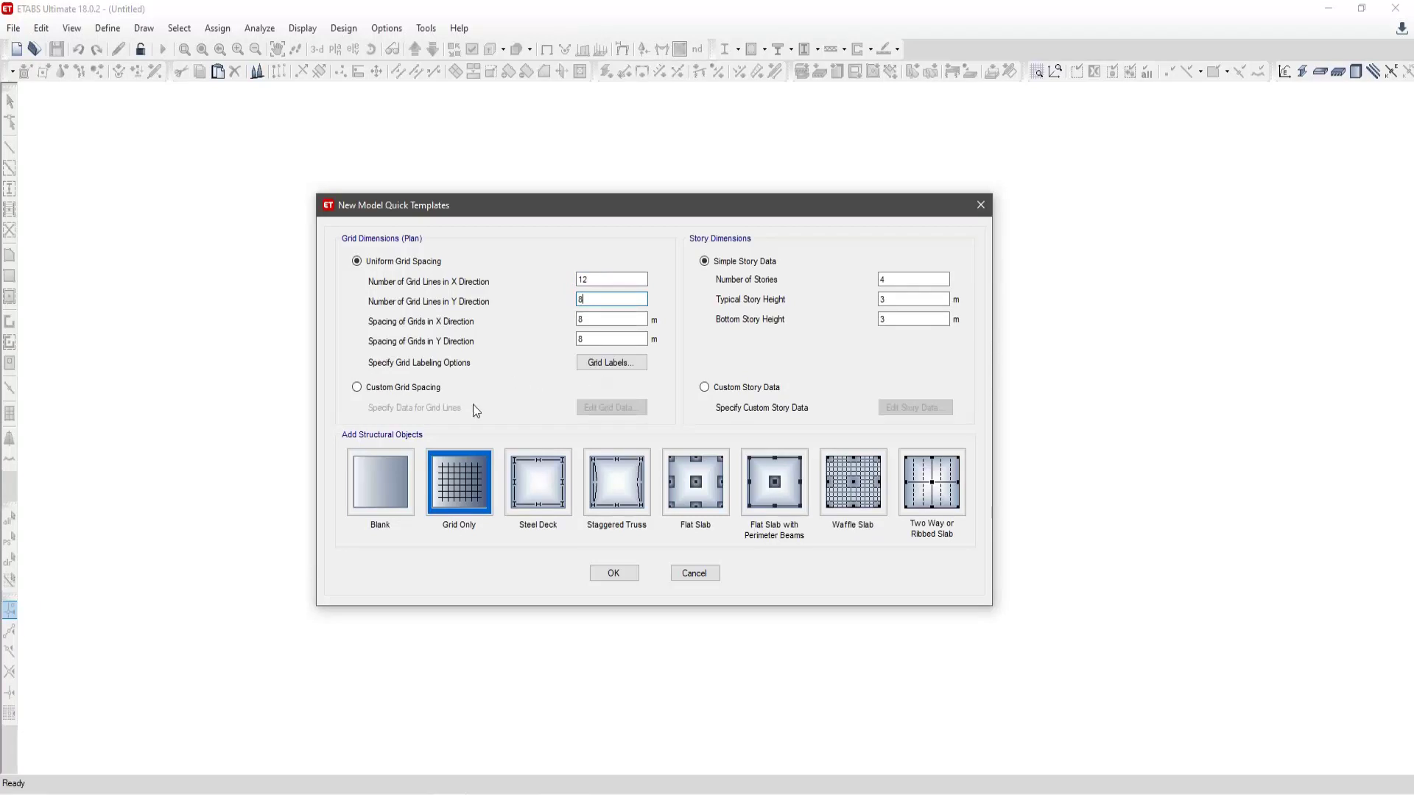
pyautogui.click(416, 388)
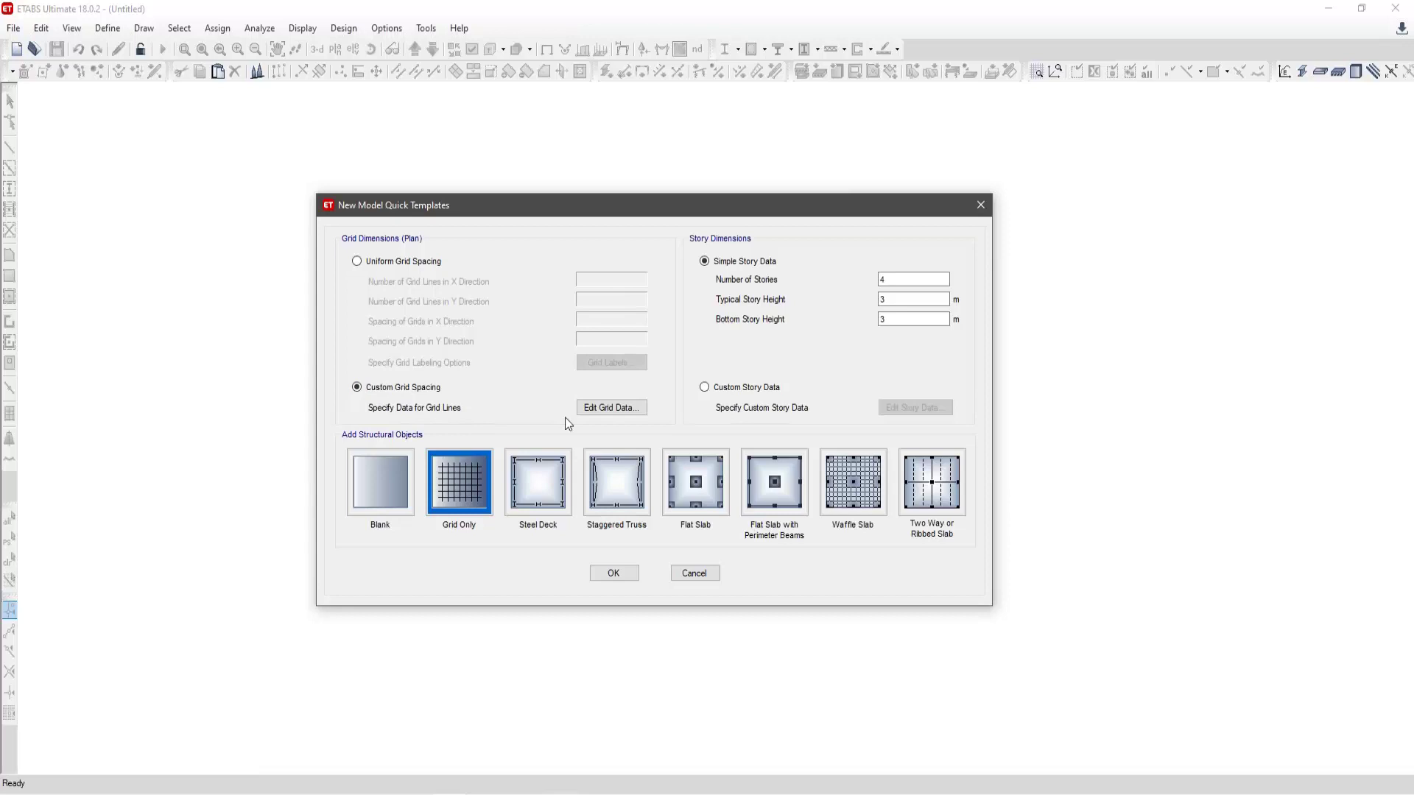
pyautogui.click(608, 409)
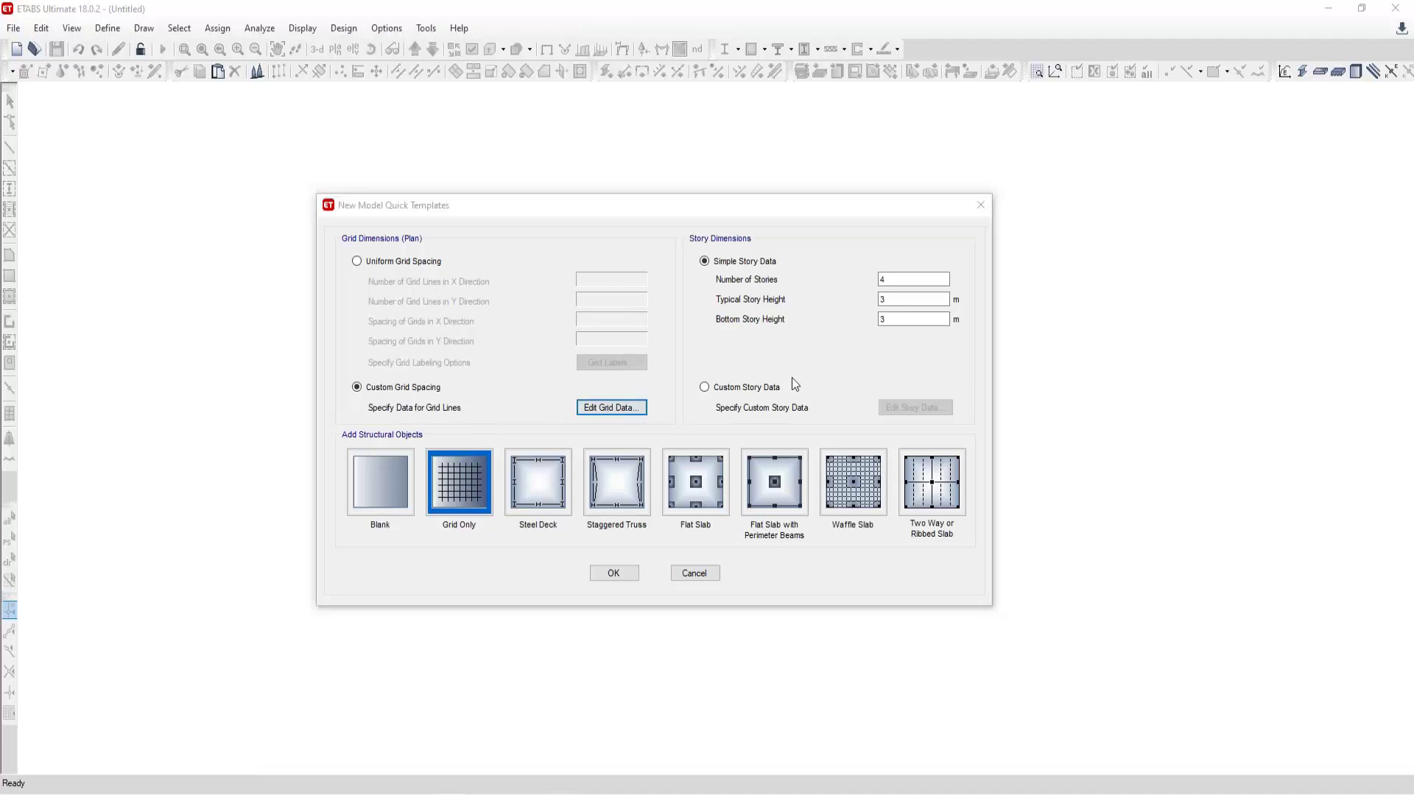
# - Switch to AutoCAD and read the spacing dimensions between axes A to L on the 1er Nivel grid
pyautogui.moveTo(1413, 158); pyautogui.dragTo(633, 201)
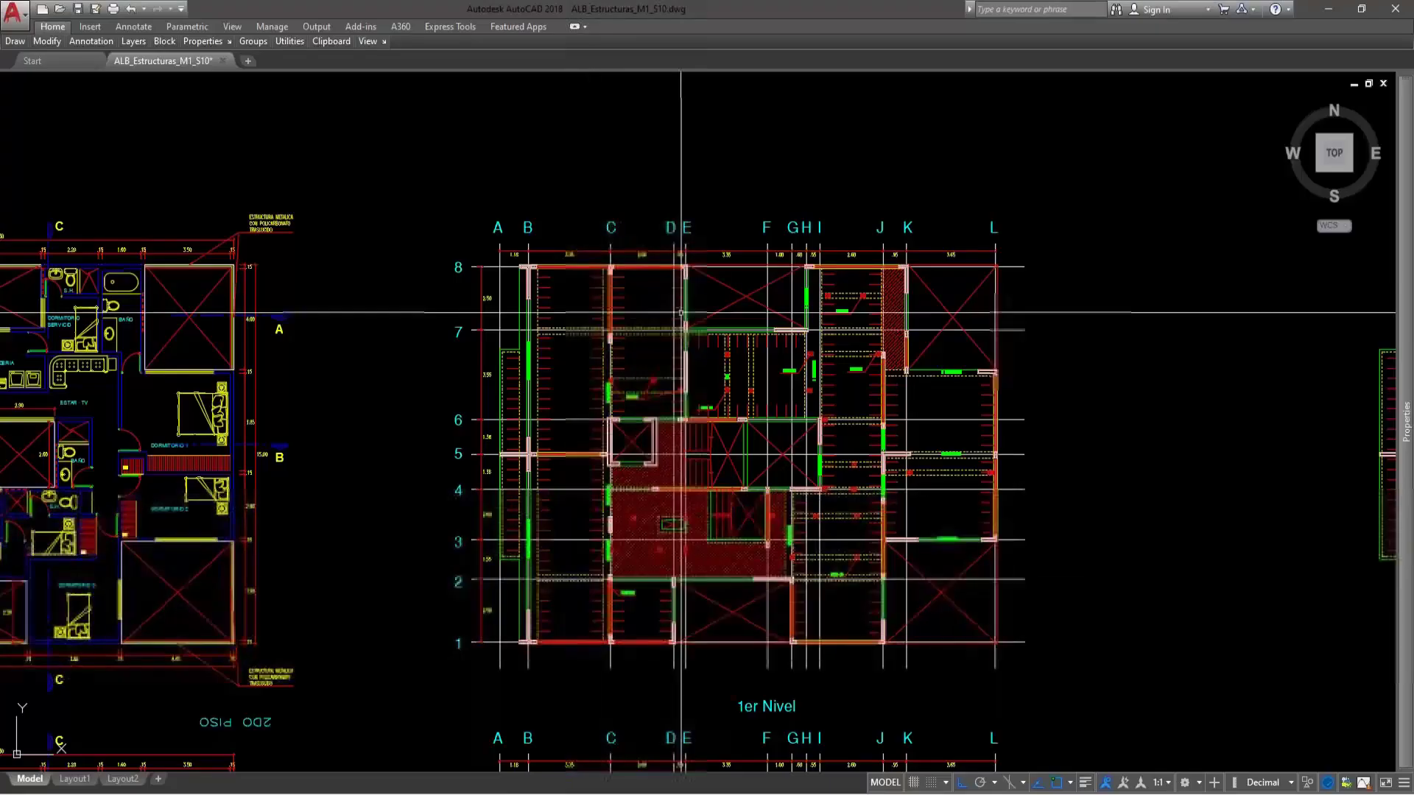
pyautogui.scroll(5, 234, 273)
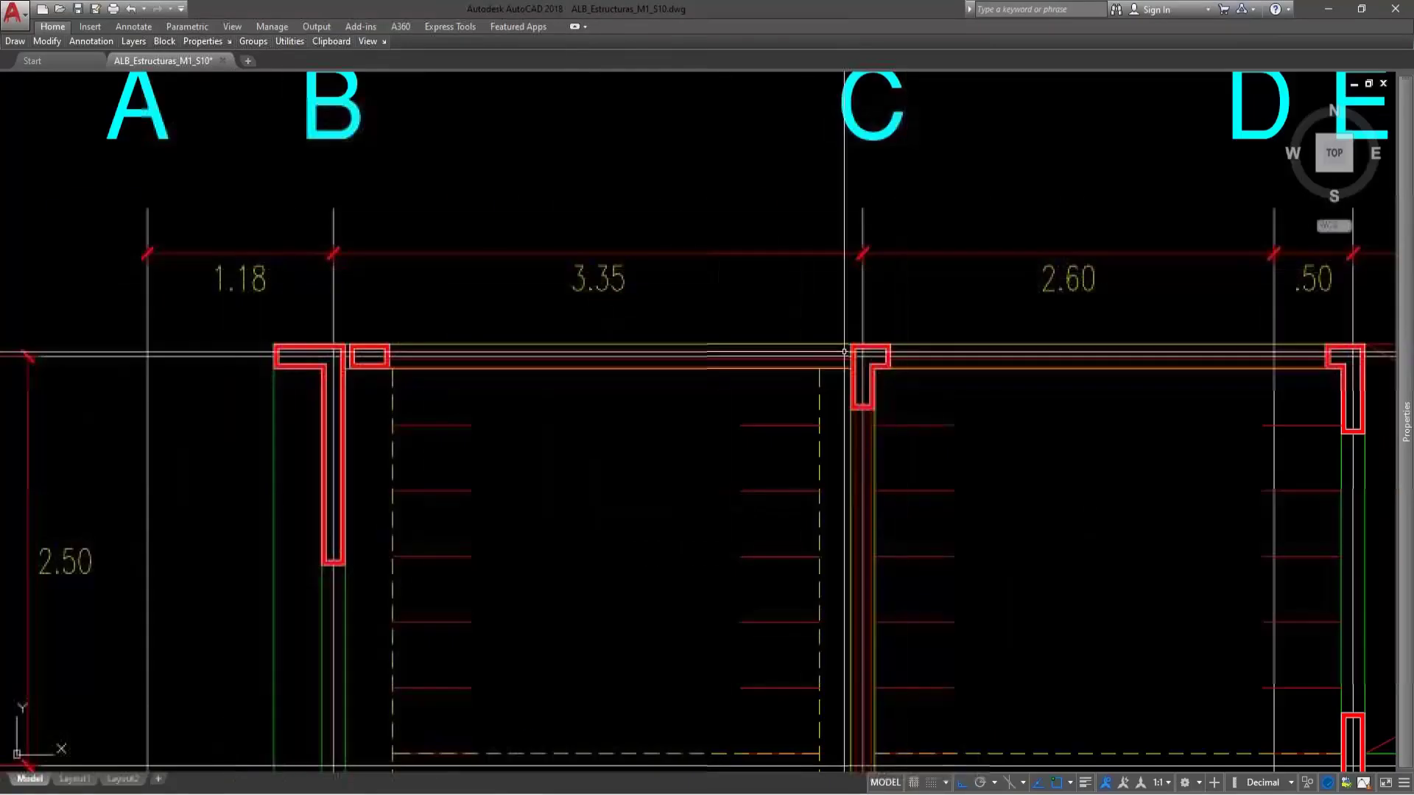
pyautogui.scroll(-5, 593, 313)
pyautogui.moveTo(681, 292); pyautogui.dragTo(498, 316, button='middle')
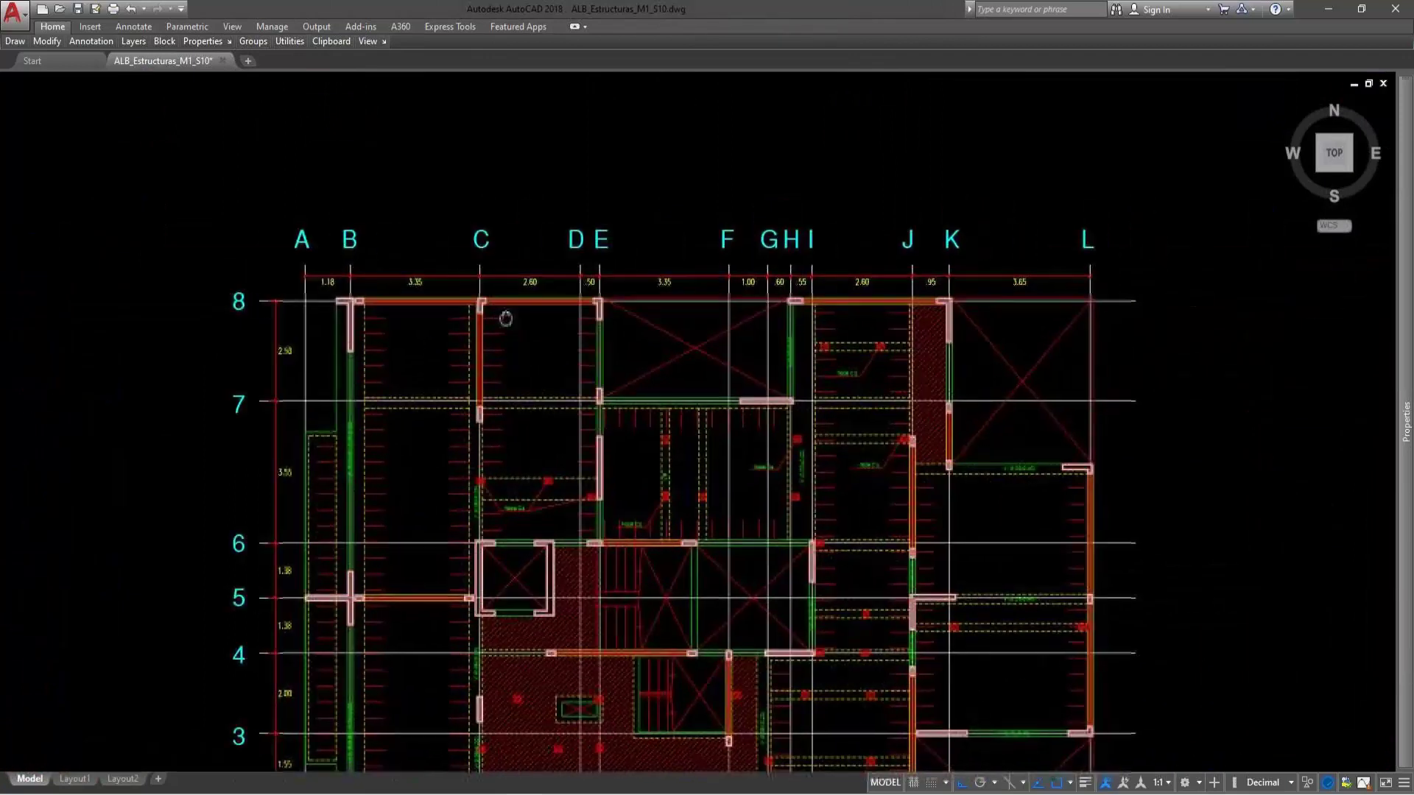
pyautogui.scroll(2, 304, 271)
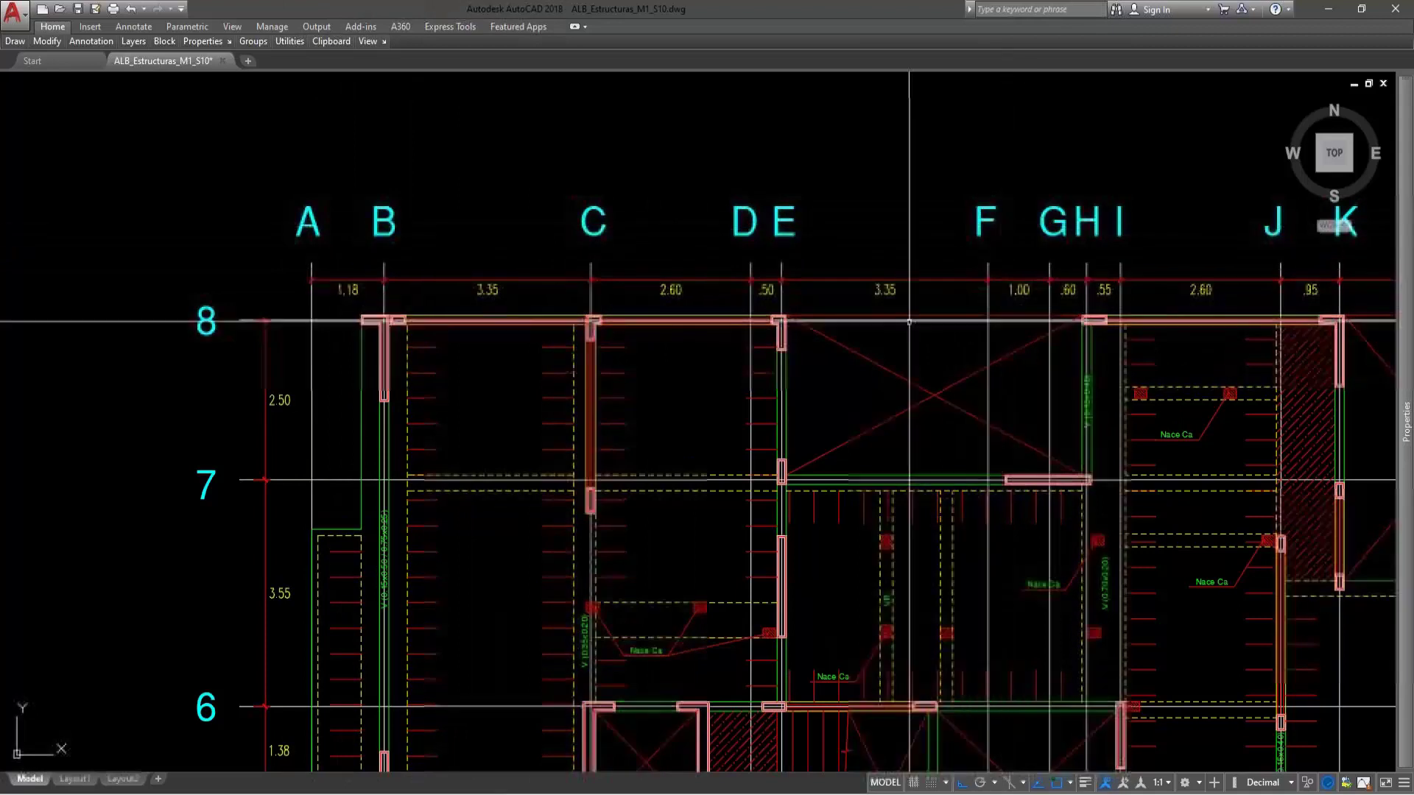
pyautogui.scroll(-4, 773, 344)
pyautogui.moveTo(863, 518); pyautogui.dragTo(874, 439, button='middle')
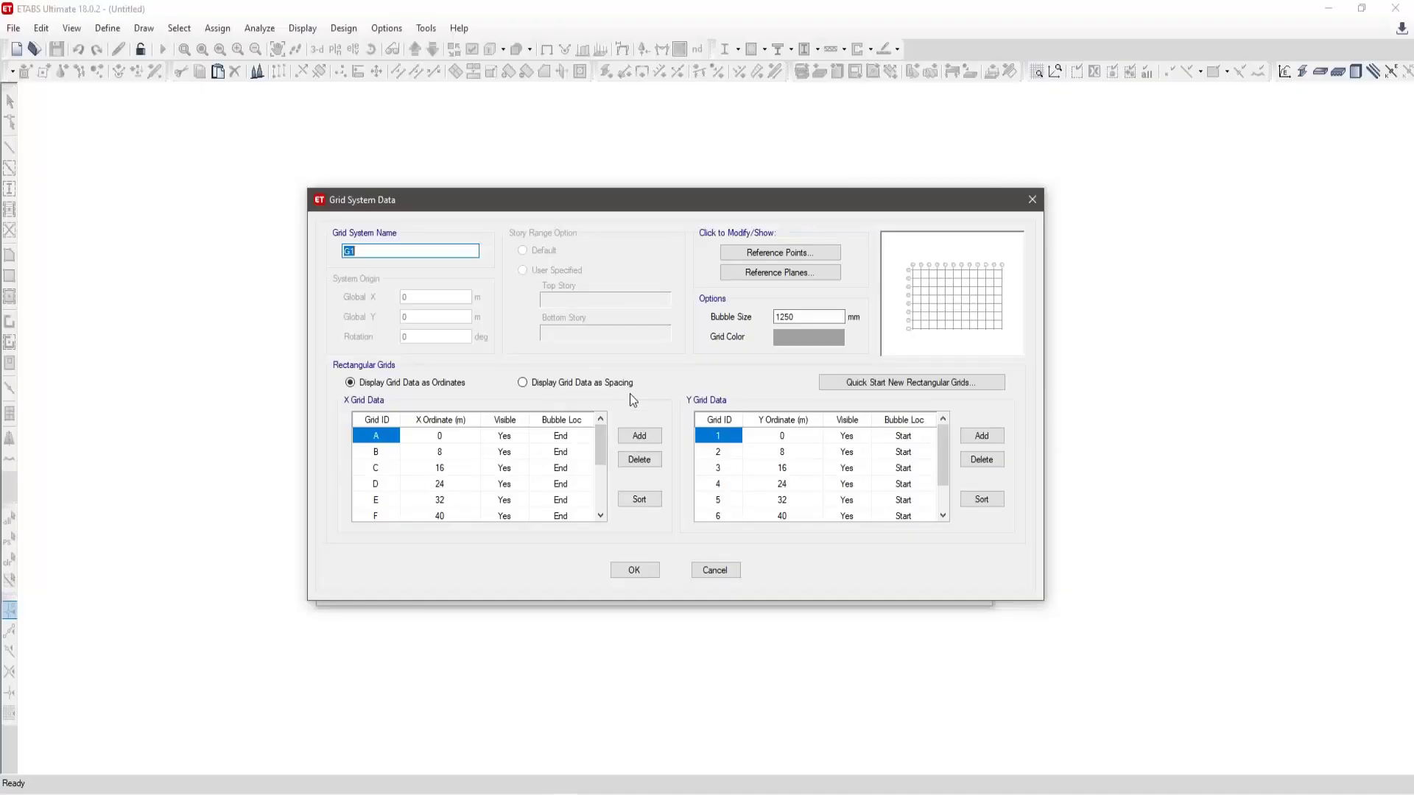
# - Back in ETABS, display the grid data as spacing and set the X spacing of A to 1.18 m and B to 3.35 m
pyautogui.click(612, 382)
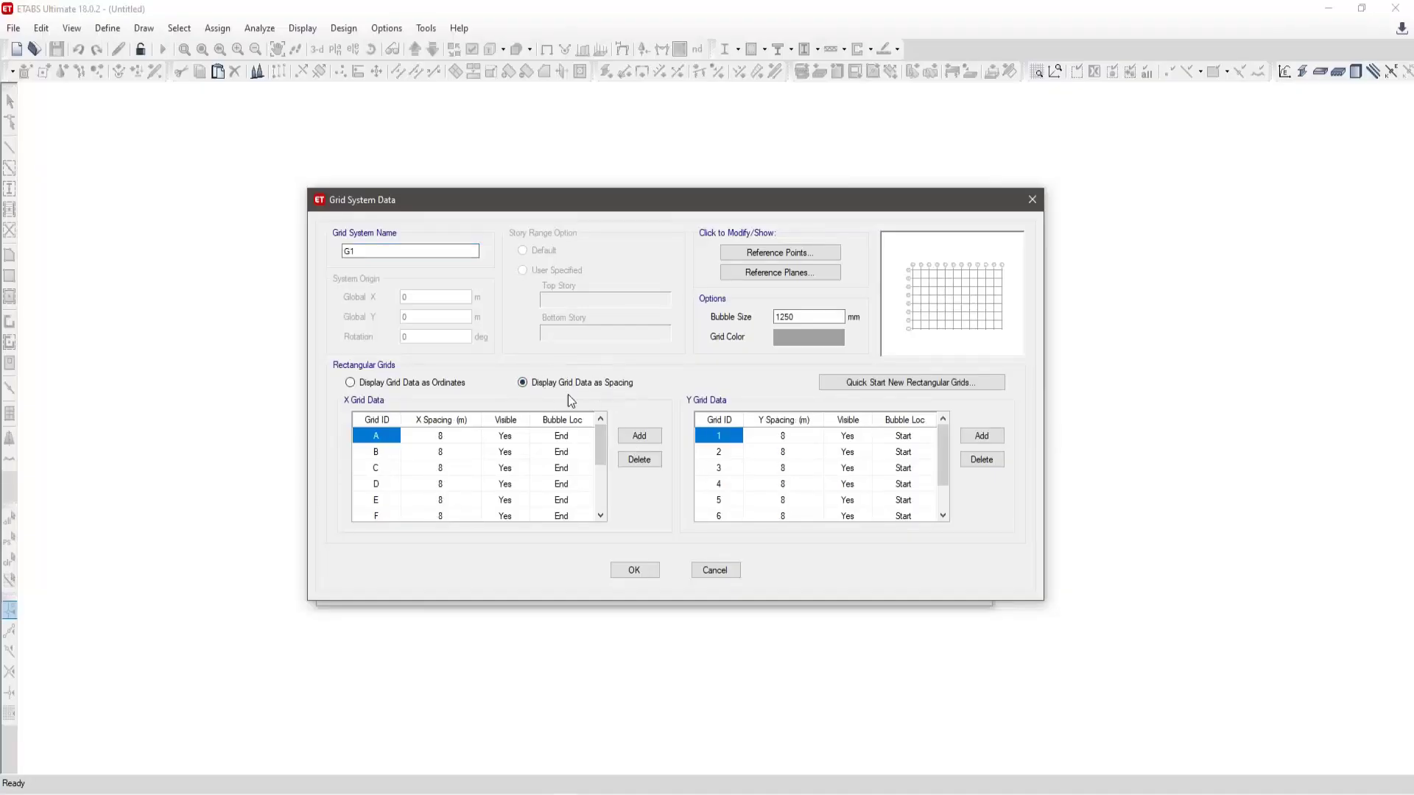
pyautogui.scroll(-3, 452, 486)
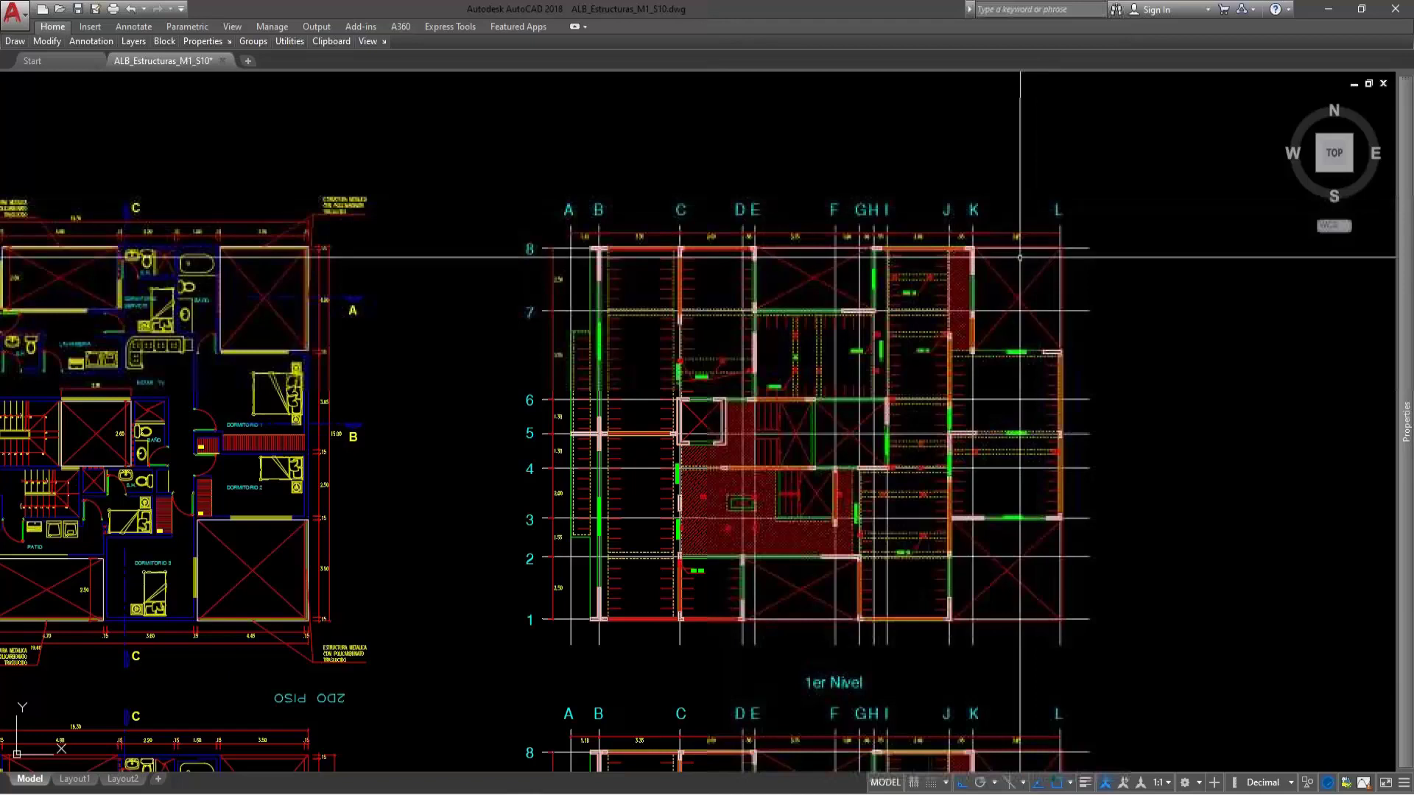
pyautogui.scroll(8, 625, 276)
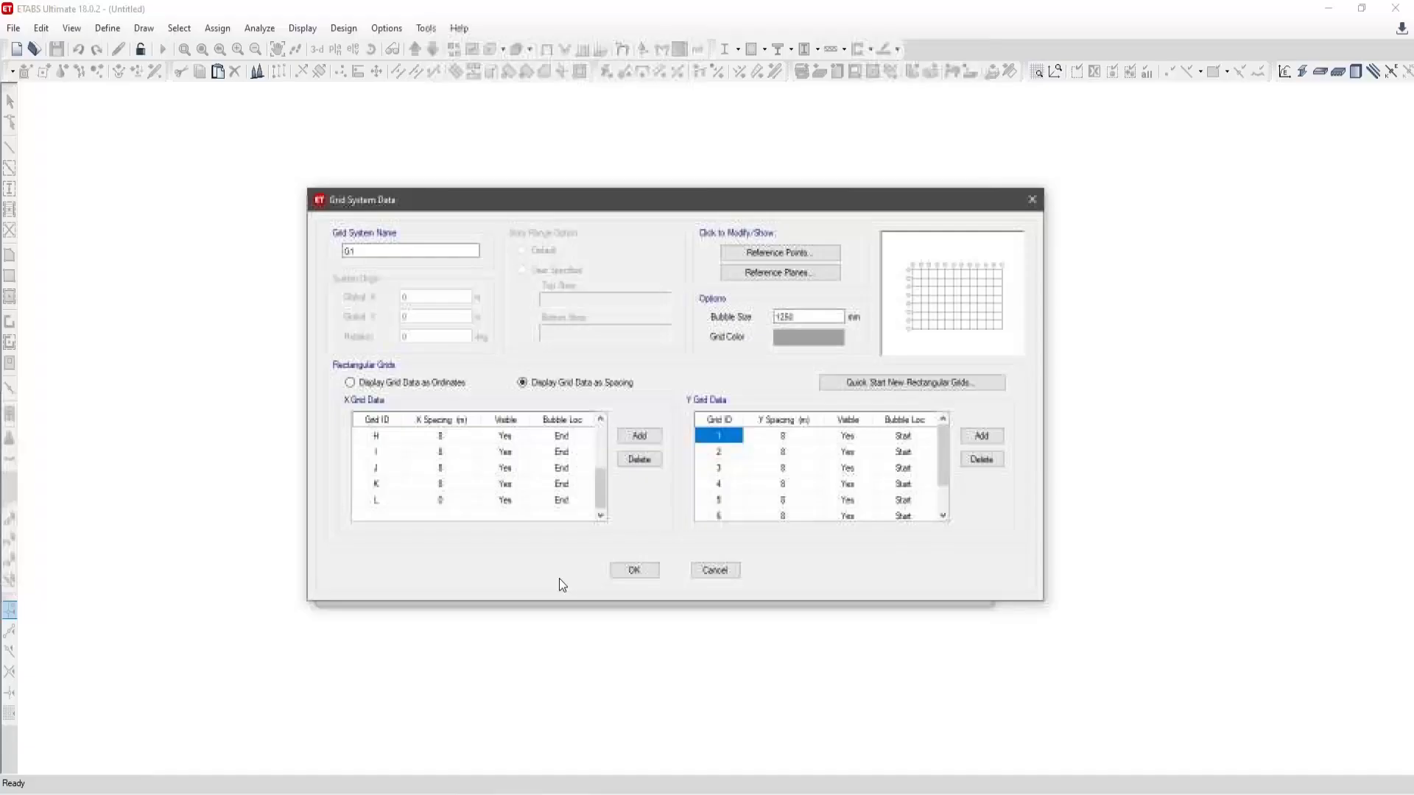
pyautogui.click(458, 441)
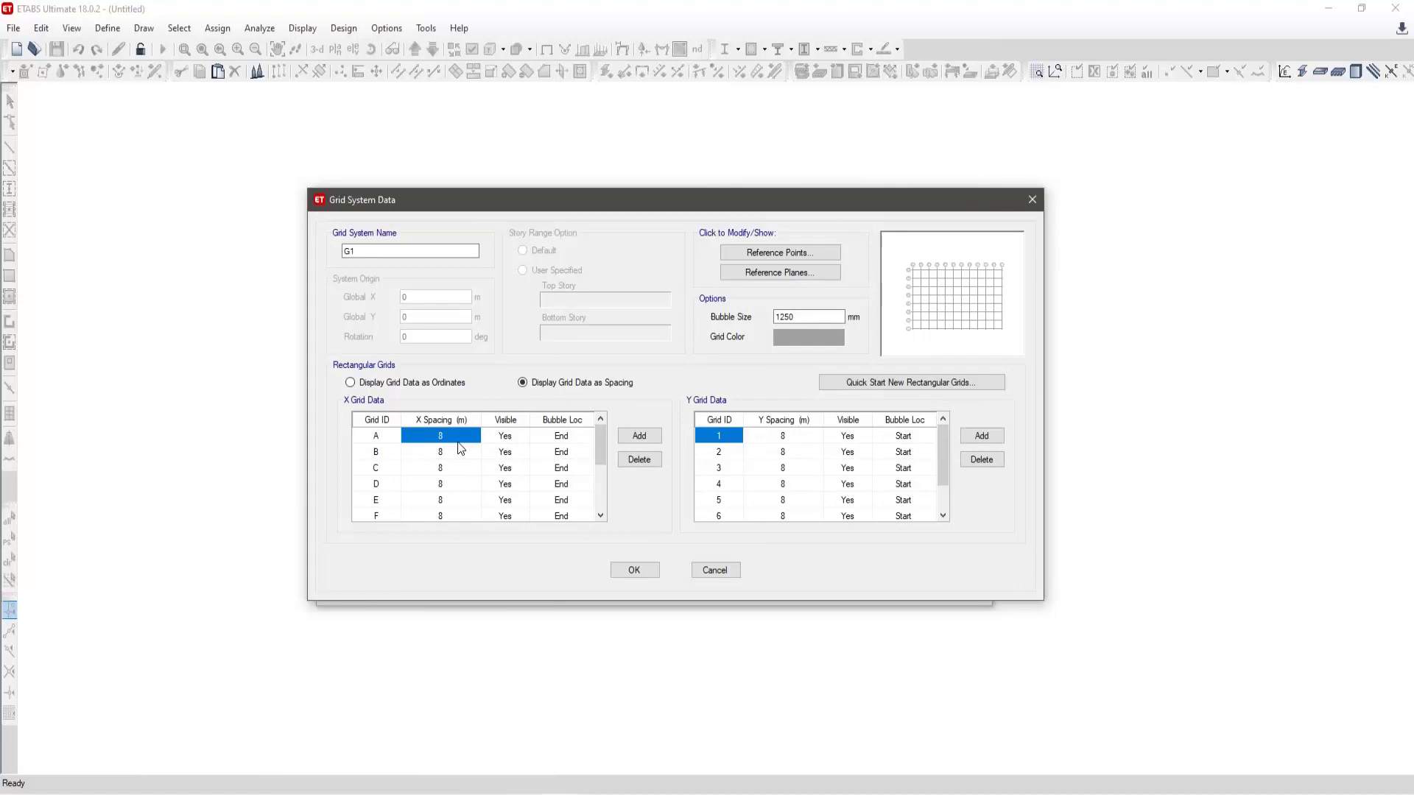
pyautogui.write('1.18')
pyautogui.click(456, 452)
pyautogui.write('3.35')
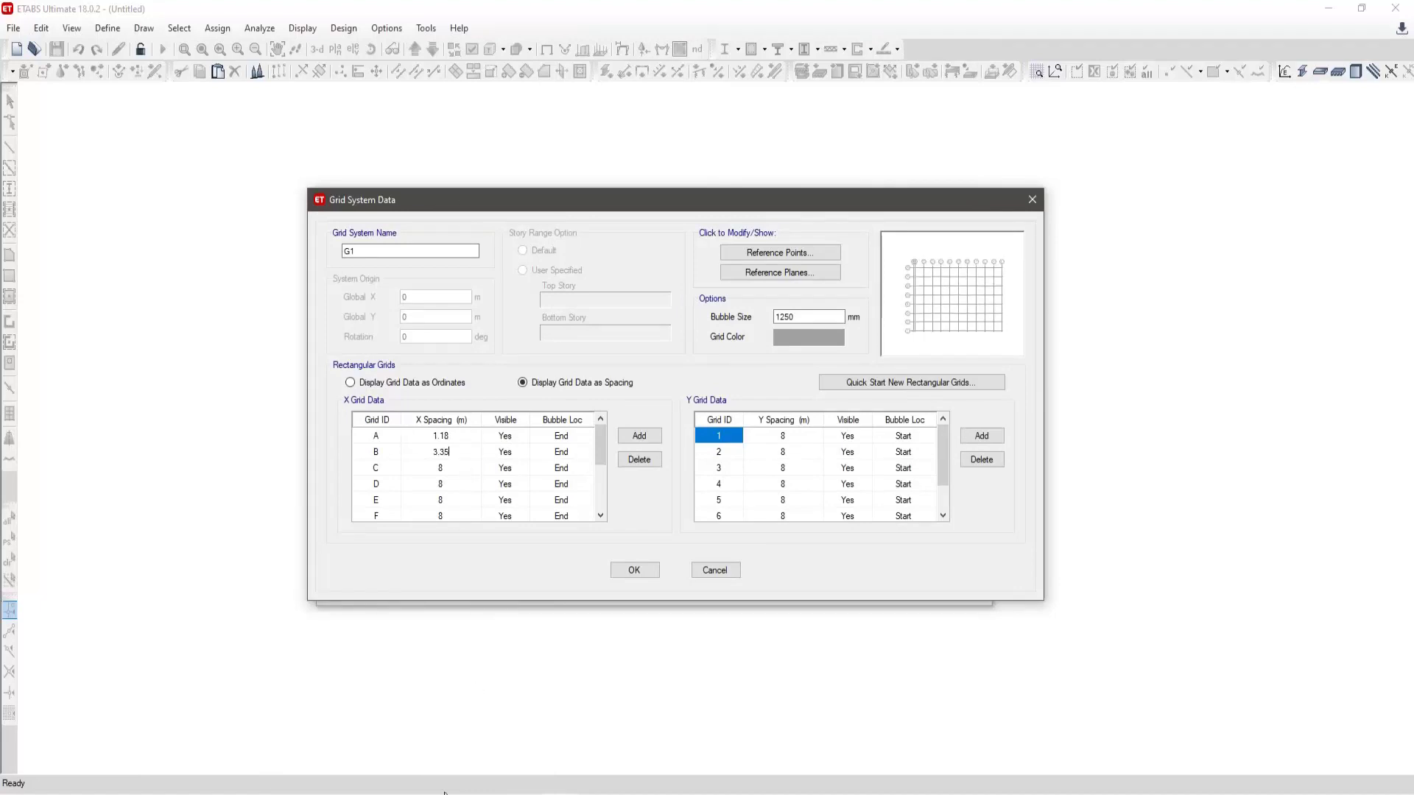
# - Check the C–E dimensions in AutoCAD and set the ETABS X spacing of C to 2.6 m and D to .5 m
pyautogui.hotkey('alt', 'Tab')
pyautogui.moveTo(1226, 616); pyautogui.dragTo(570, 550, button='middle')
pyautogui.moveTo(787, 655); pyautogui.dragTo(710, 678, button='middle')
pyautogui.hotkey('alt', 'Tab')
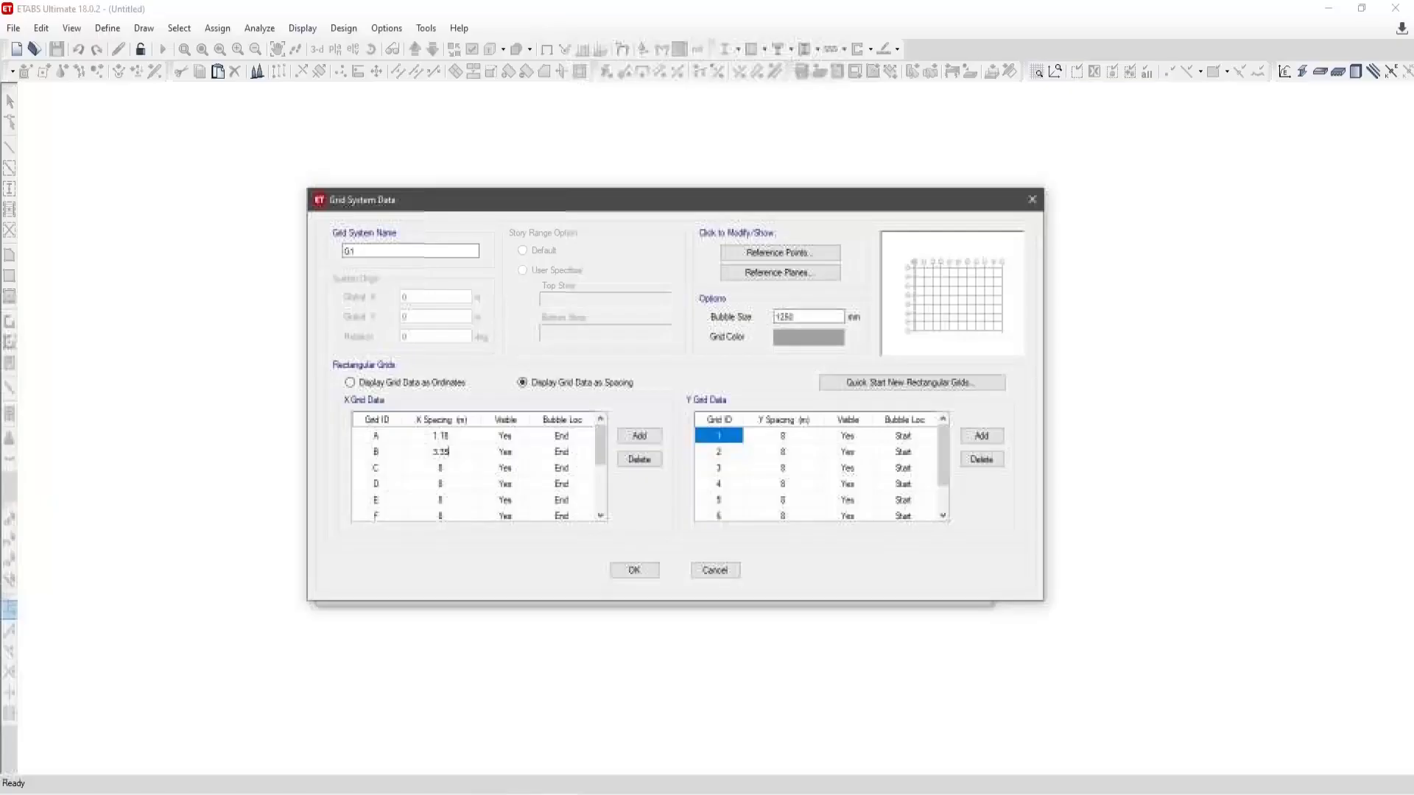
pyautogui.click(461, 470)
pyautogui.write('2.6')
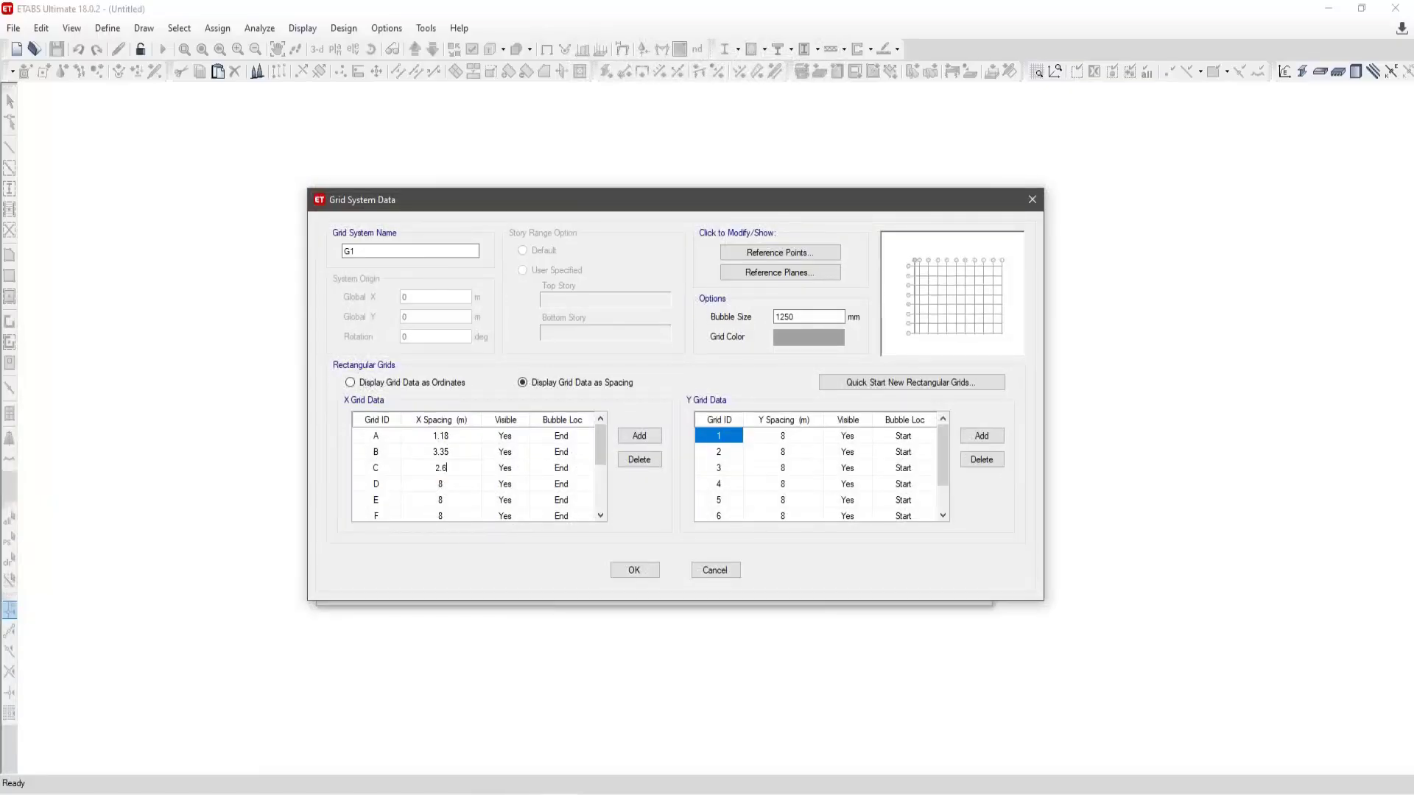
pyautogui.press('Return')
pyautogui.write('.5')
pyautogui.press('Return')
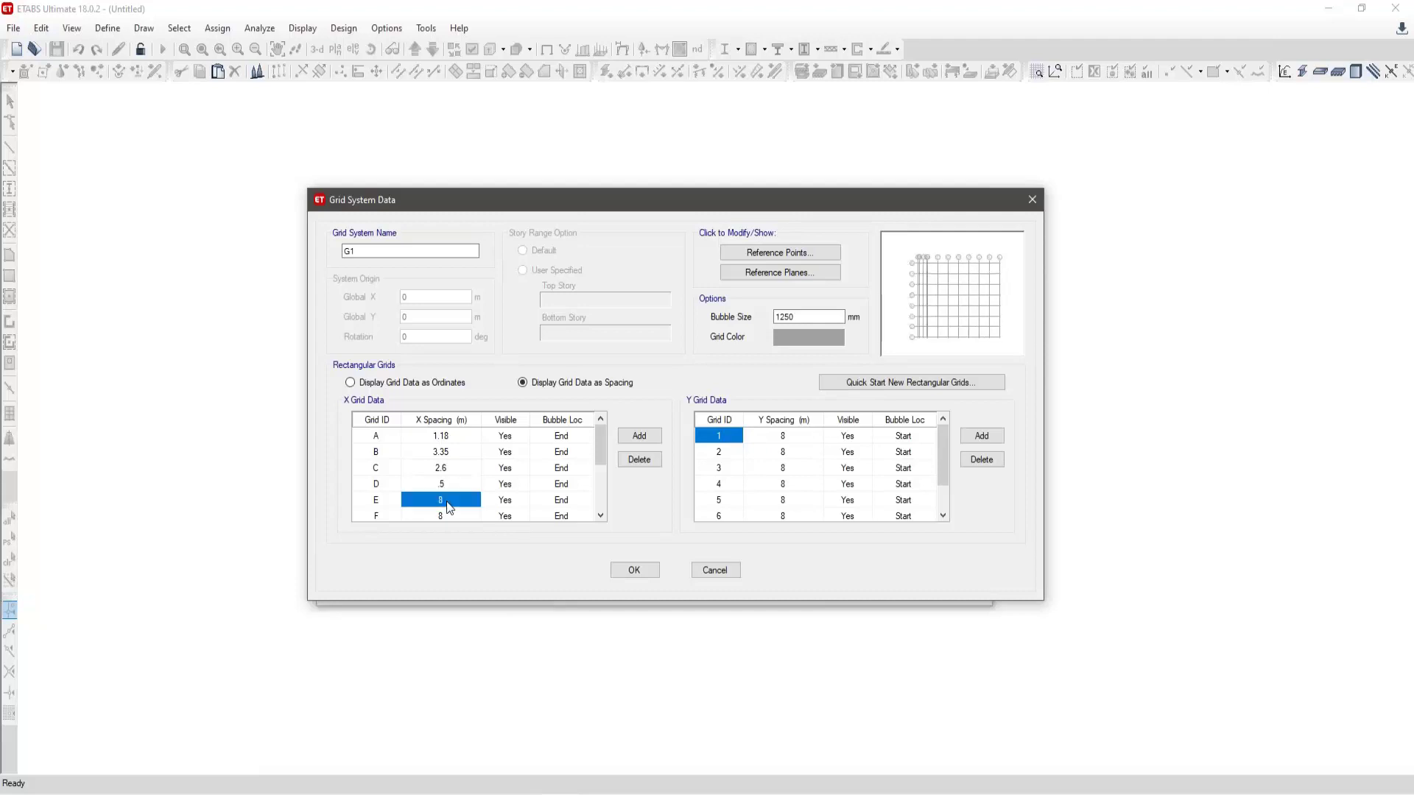
# - Check the E–G dimensions in AutoCAD and set the ETABS X spacing of E to 3.35 m and F to 1 m
pyautogui.scroll(-1, 457, 486)
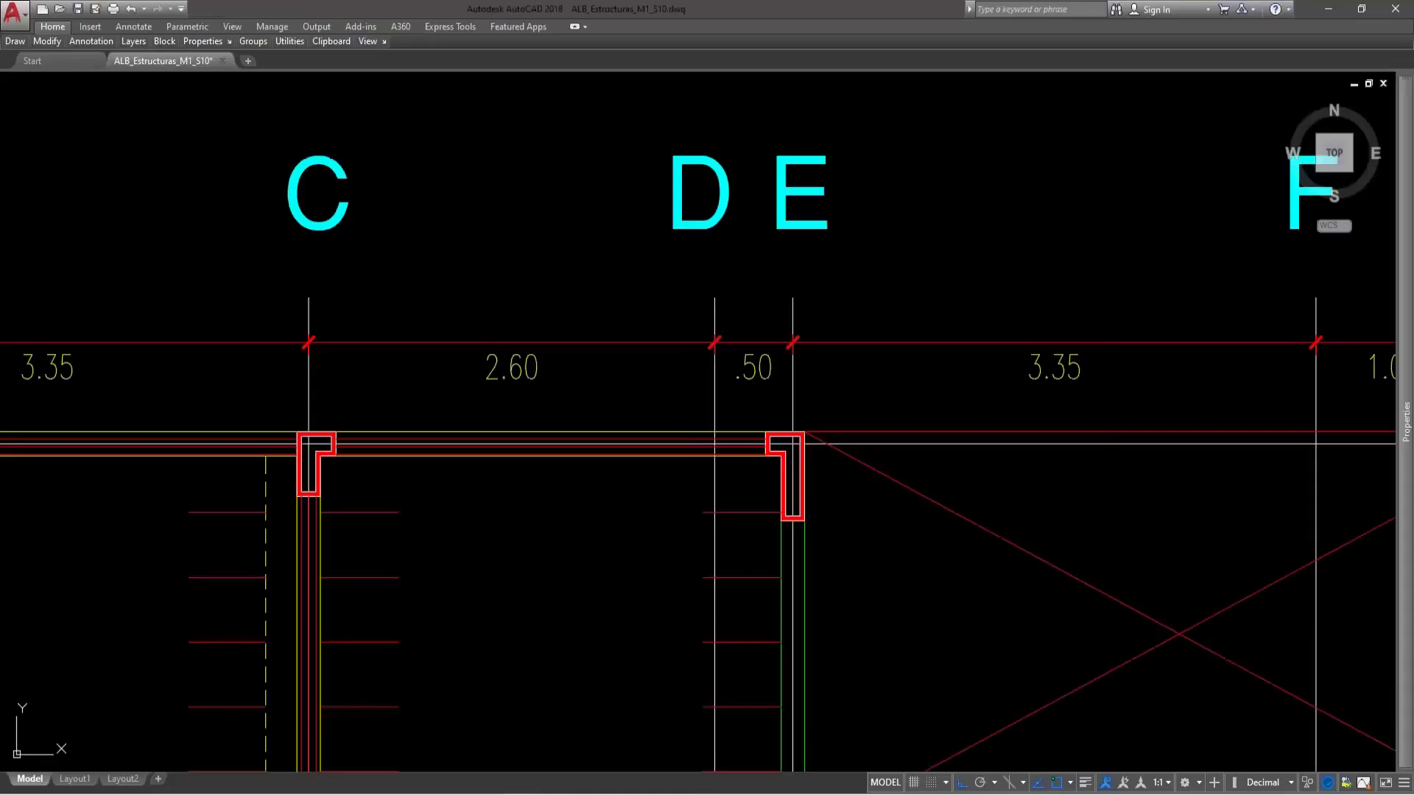
pyautogui.moveTo(1325, 617); pyautogui.dragTo(826, 624, button='middle')
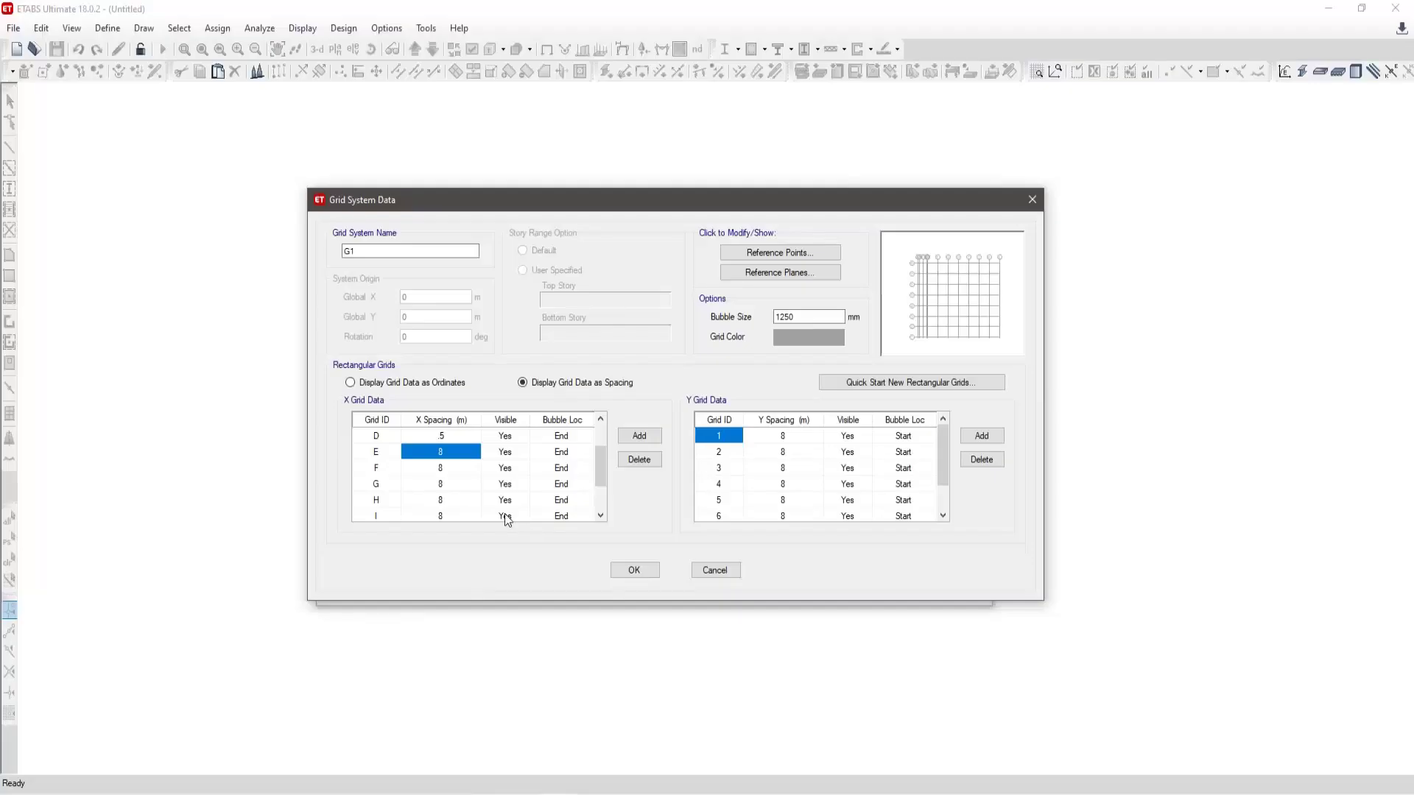
pyautogui.click(455, 448)
pyautogui.write('3.35')
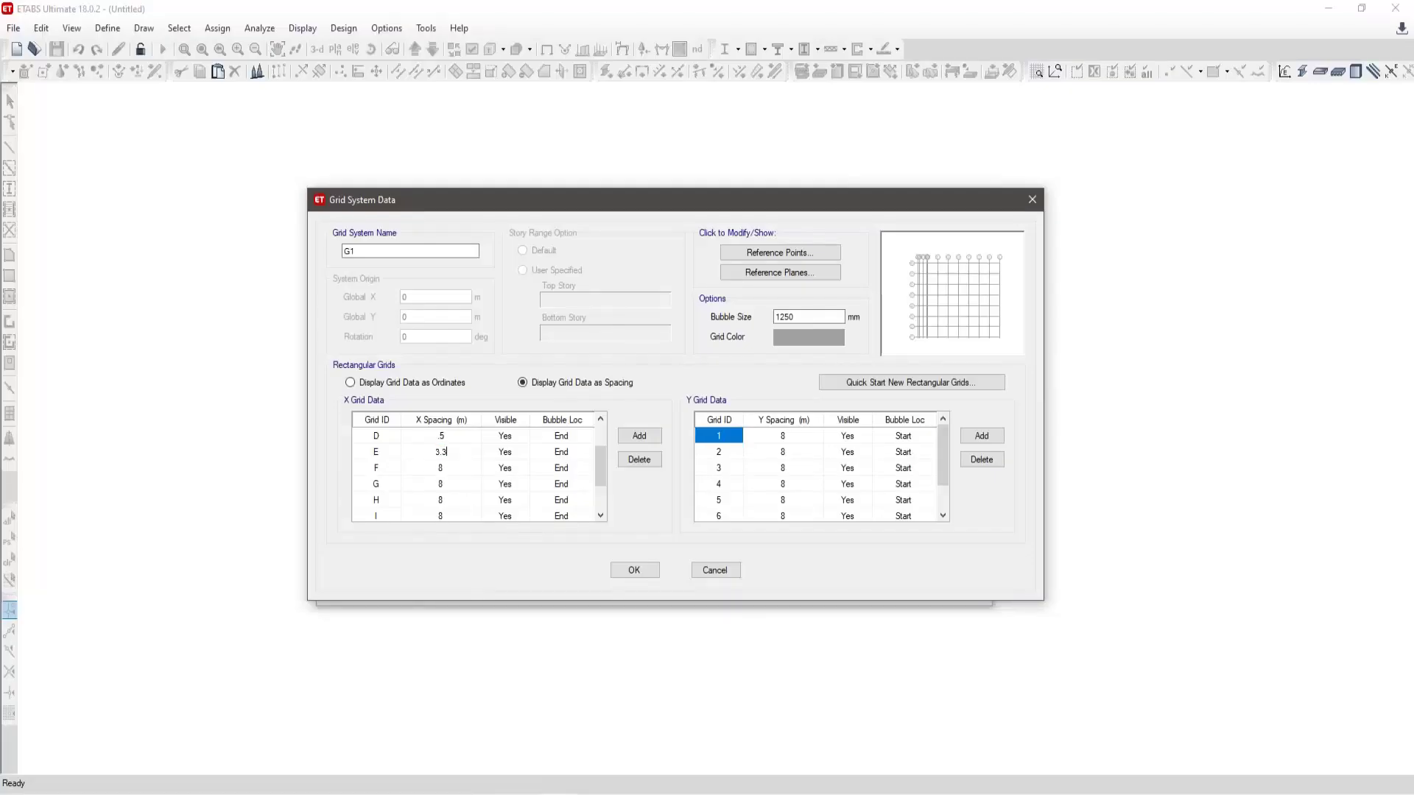
pyautogui.click(444, 469)
pyautogui.write('1')
pyautogui.click(451, 488)
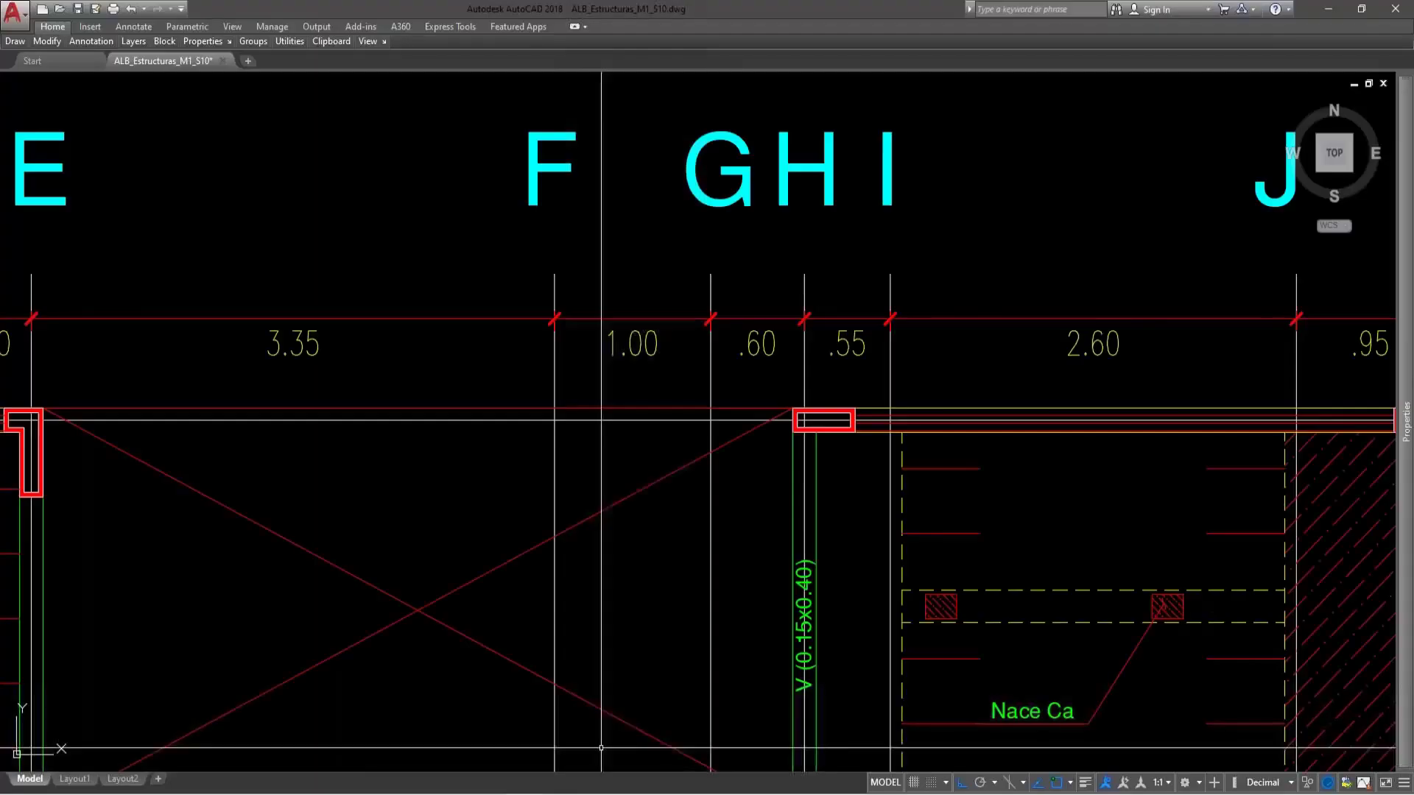
# - Check the G–I dimensions in AutoCAD and set the ETABS X spacing of G to .6 m and H to .55 m
pyautogui.moveTo(601, 747); pyautogui.dragTo(146, 747, button='middle')
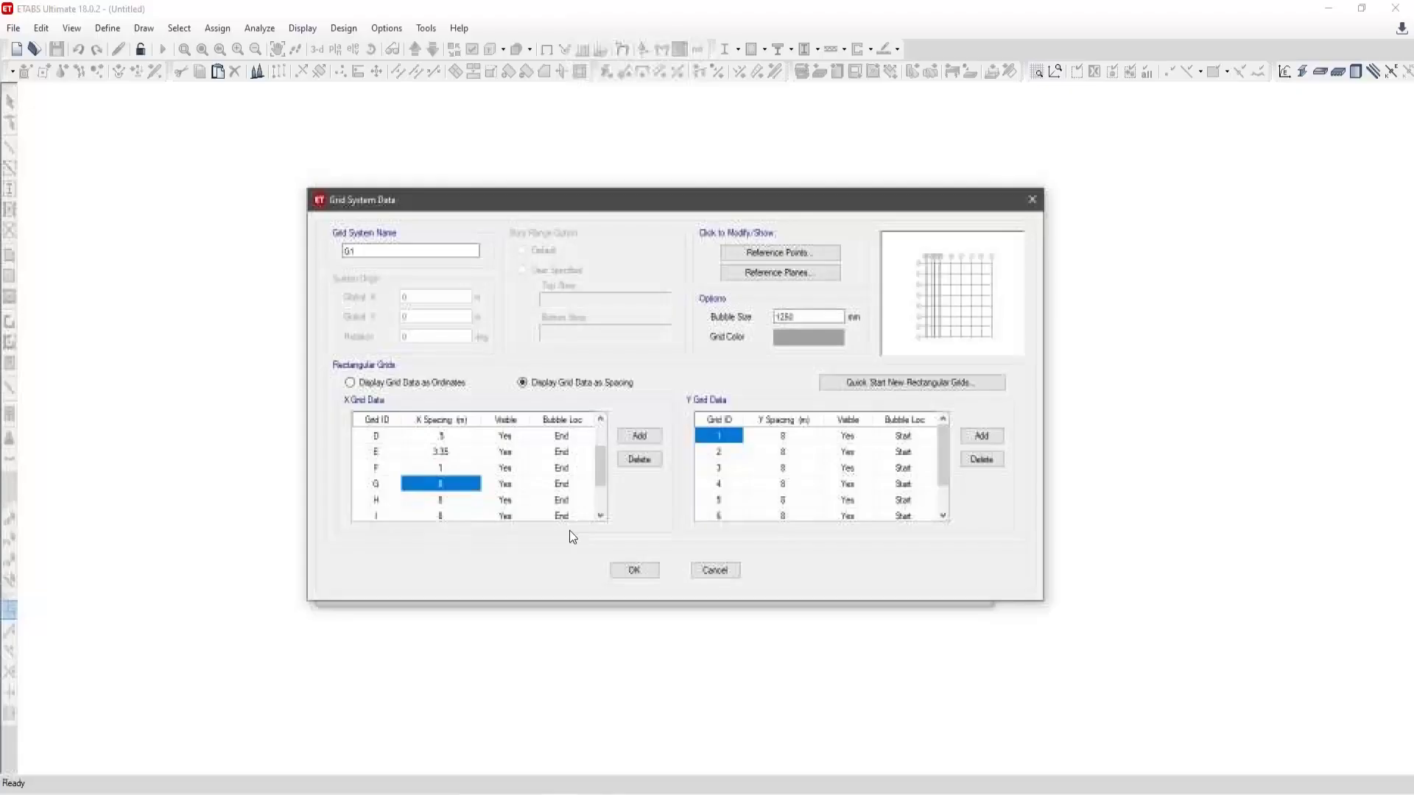
pyautogui.click(451, 486)
pyautogui.click(454, 500)
pyautogui.write('.5')
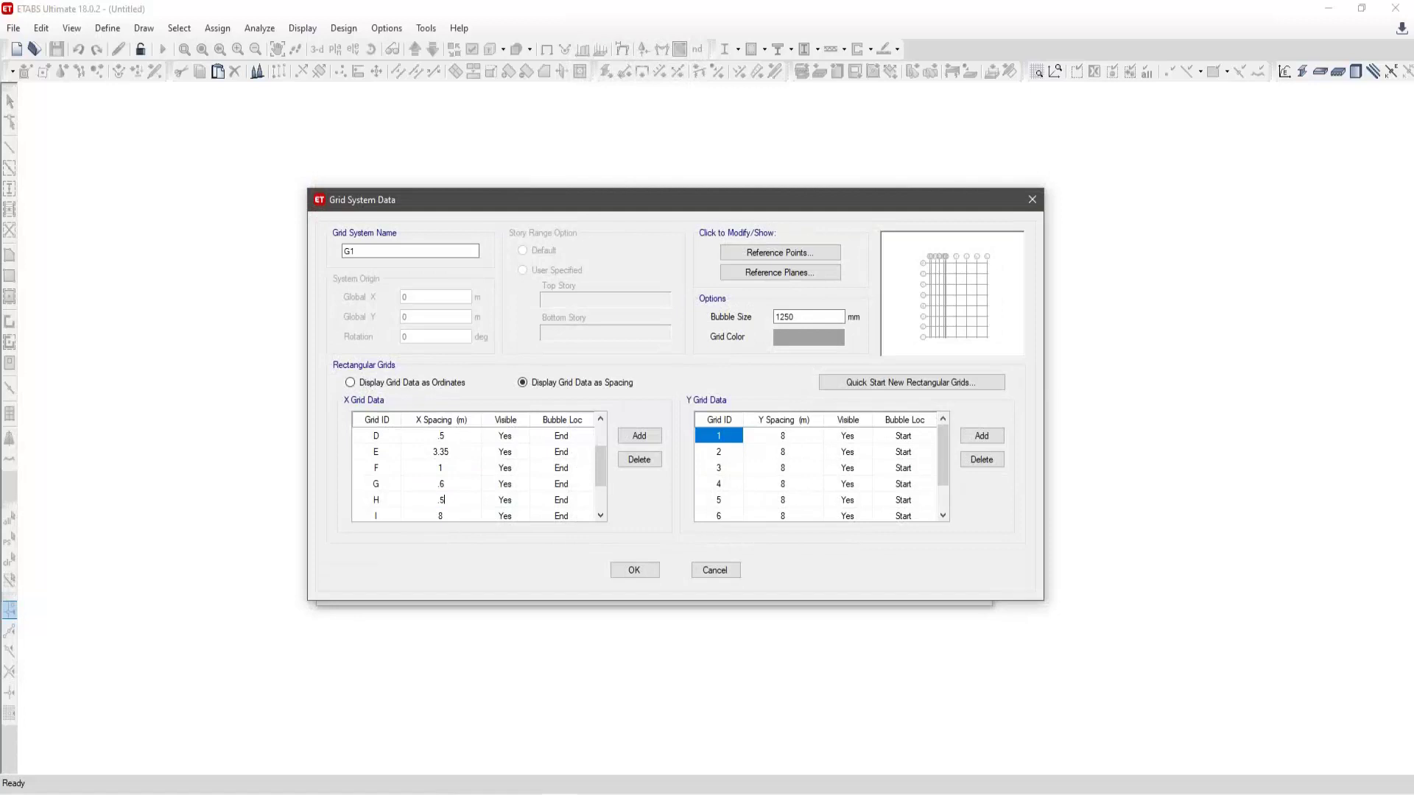
pyautogui.write('5')
pyautogui.click(444, 518)
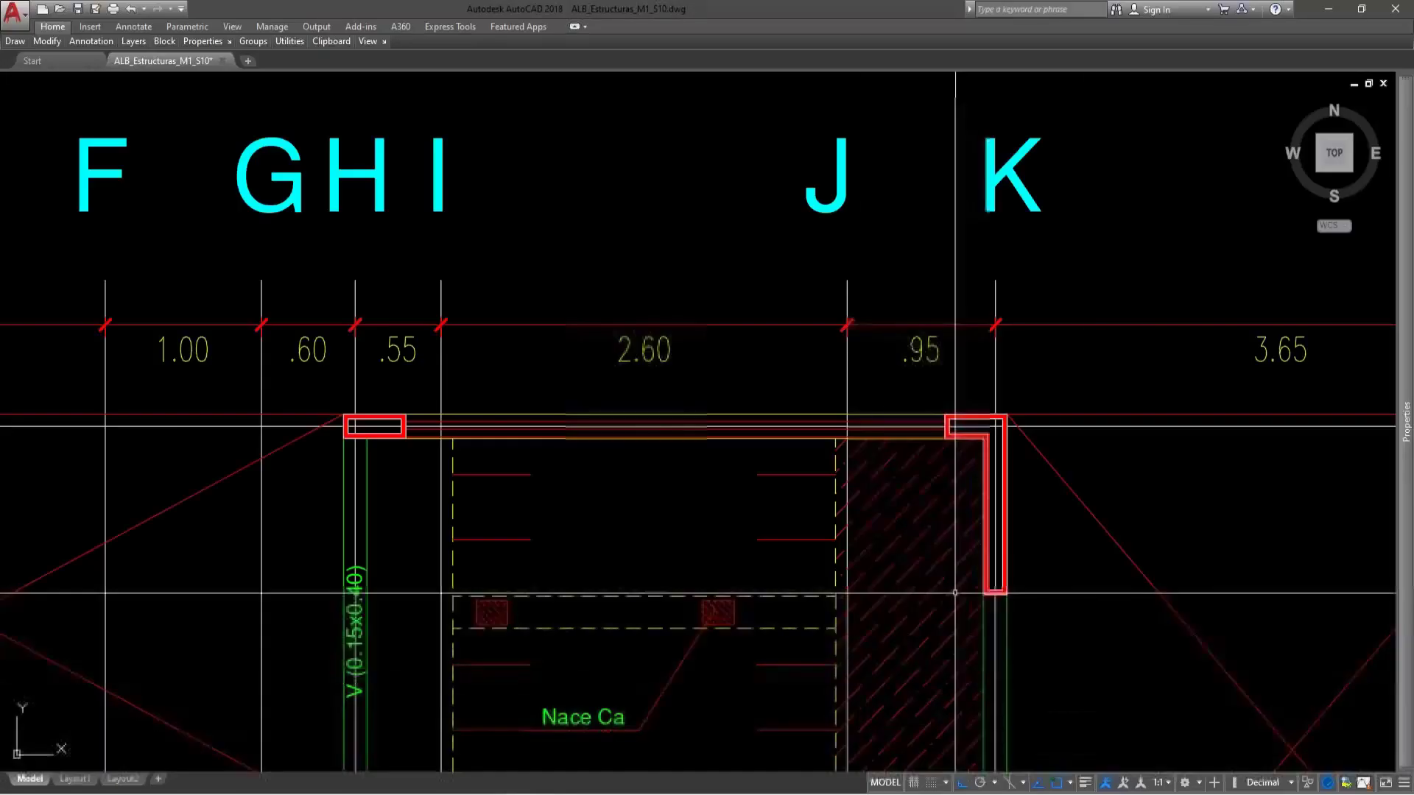
# - Check the I–K dimensions in AutoCAD and set the ETABS X spacing of I to 2.6 m and J to .95 m
pyautogui.moveTo(1075, 591); pyautogui.dragTo(694, 594, button='middle')
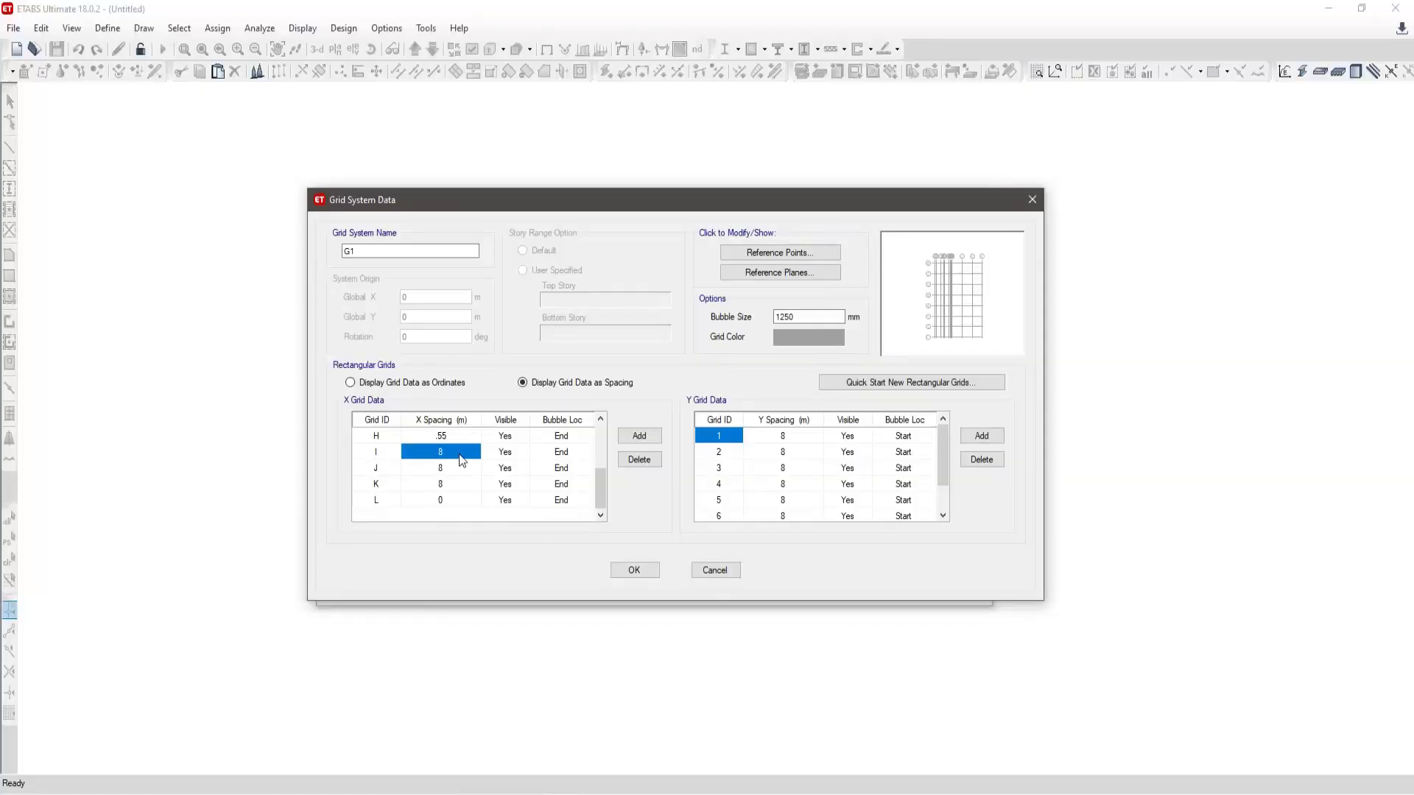
pyautogui.click(459, 454)
pyautogui.write('2.6')
pyautogui.click(448, 467)
pyautogui.write('.6')
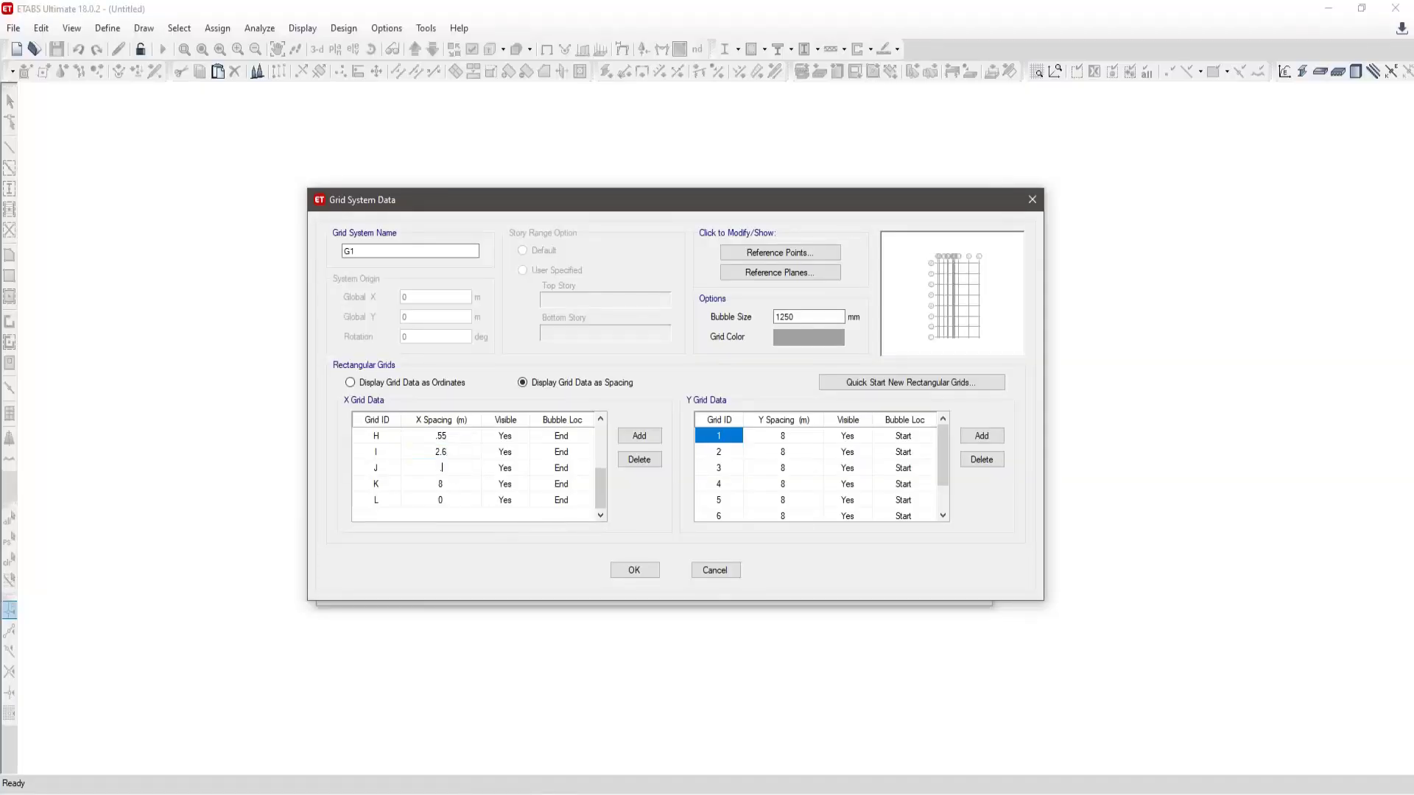
pyautogui.click(452, 487)
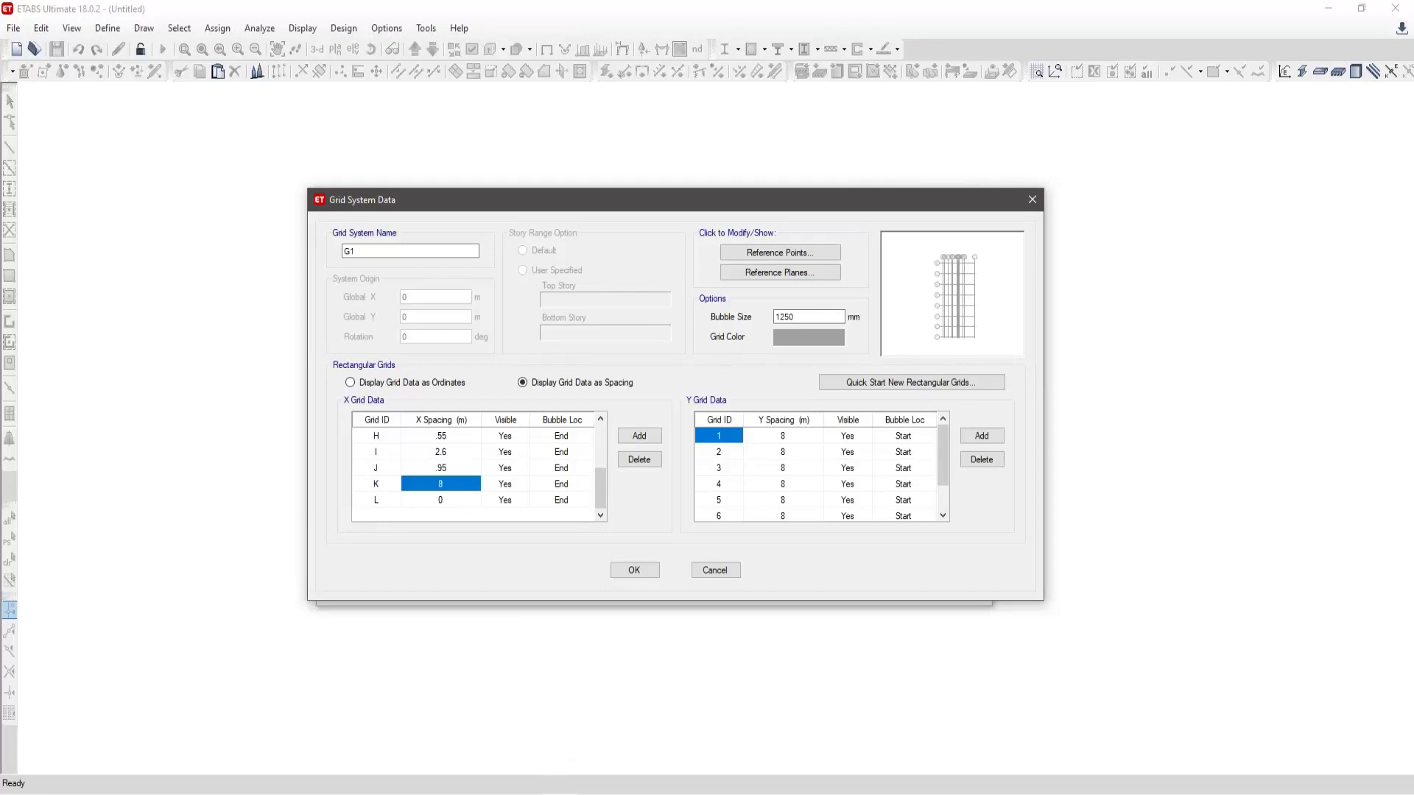
# - Check the K–L dimension in AutoCAD, set the ETABS X spacing of K to 3.65 m and review the X grid list
pyautogui.hotkey('alt', 'Tab')
pyautogui.hotkey('alt', 'Tab')
pyautogui.click(459, 487)
pyautogui.write('3.65')
pyautogui.click(448, 457)
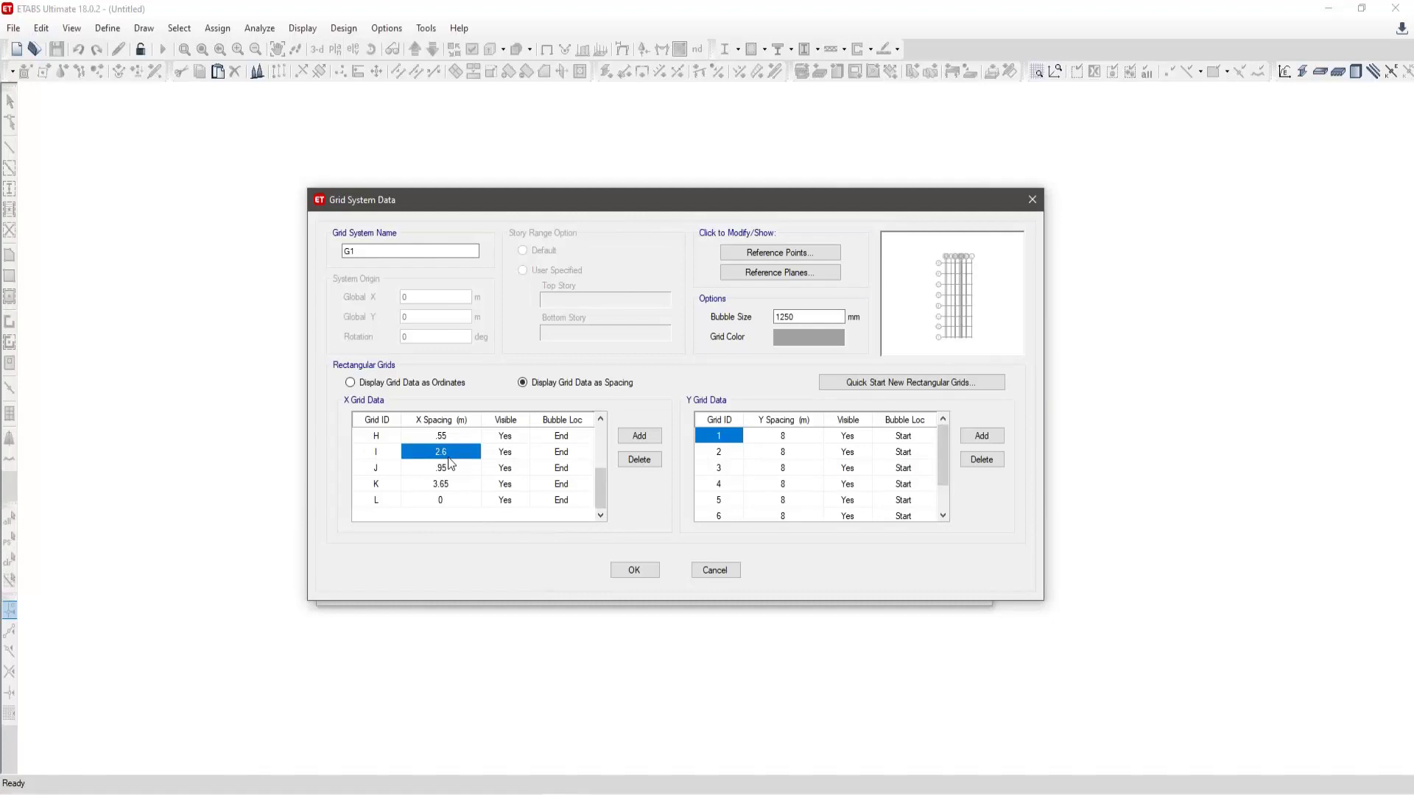
pyautogui.press('Down')
pyautogui.press('Down')
pyautogui.press('Down')
pyautogui.scroll(3, 451, 463)
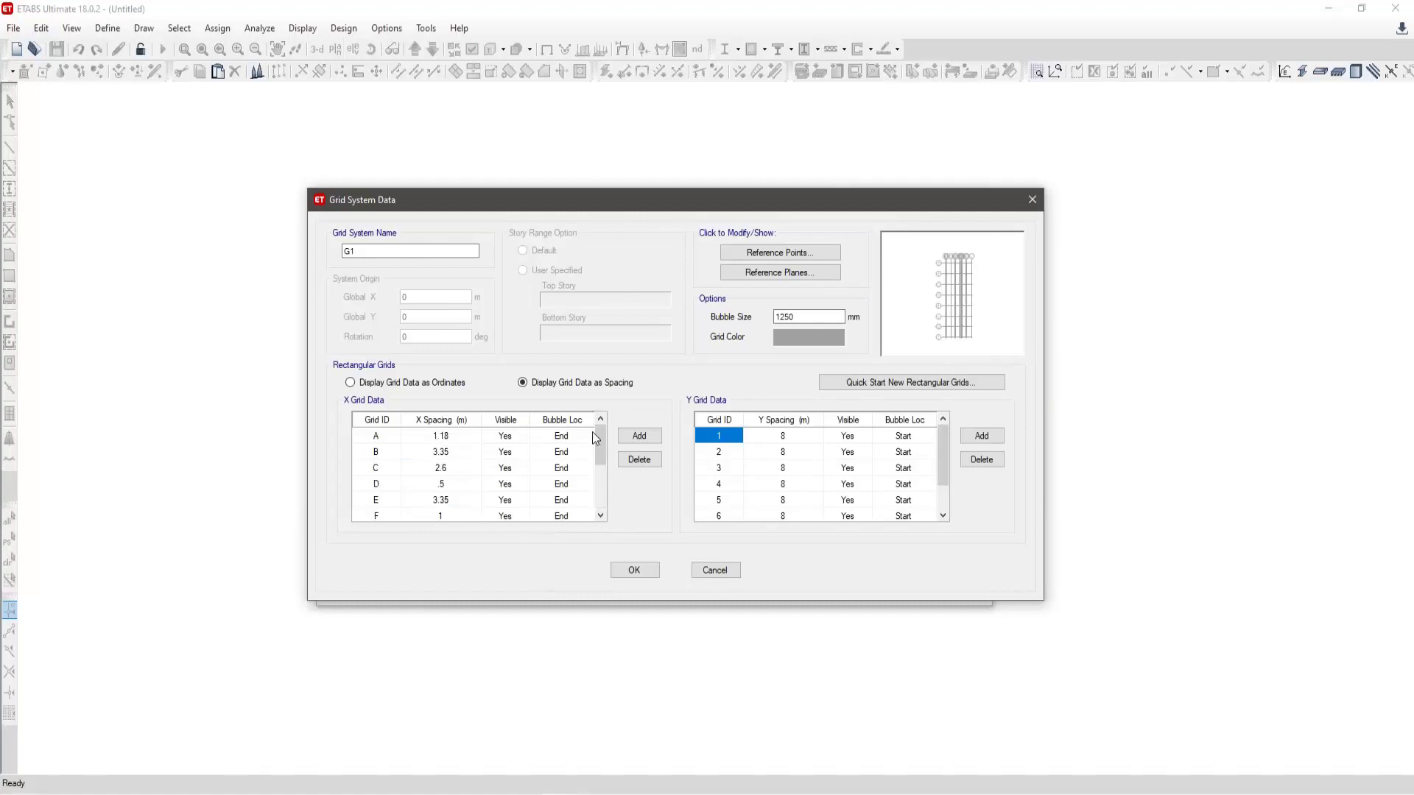
# - Check the lower numbered axes of the 1er Nivel plan in AutoCAD and set the ETABS Y spacing of 1 to 2.5 m and 2 to 1.55 m
pyautogui.click(783, 439)
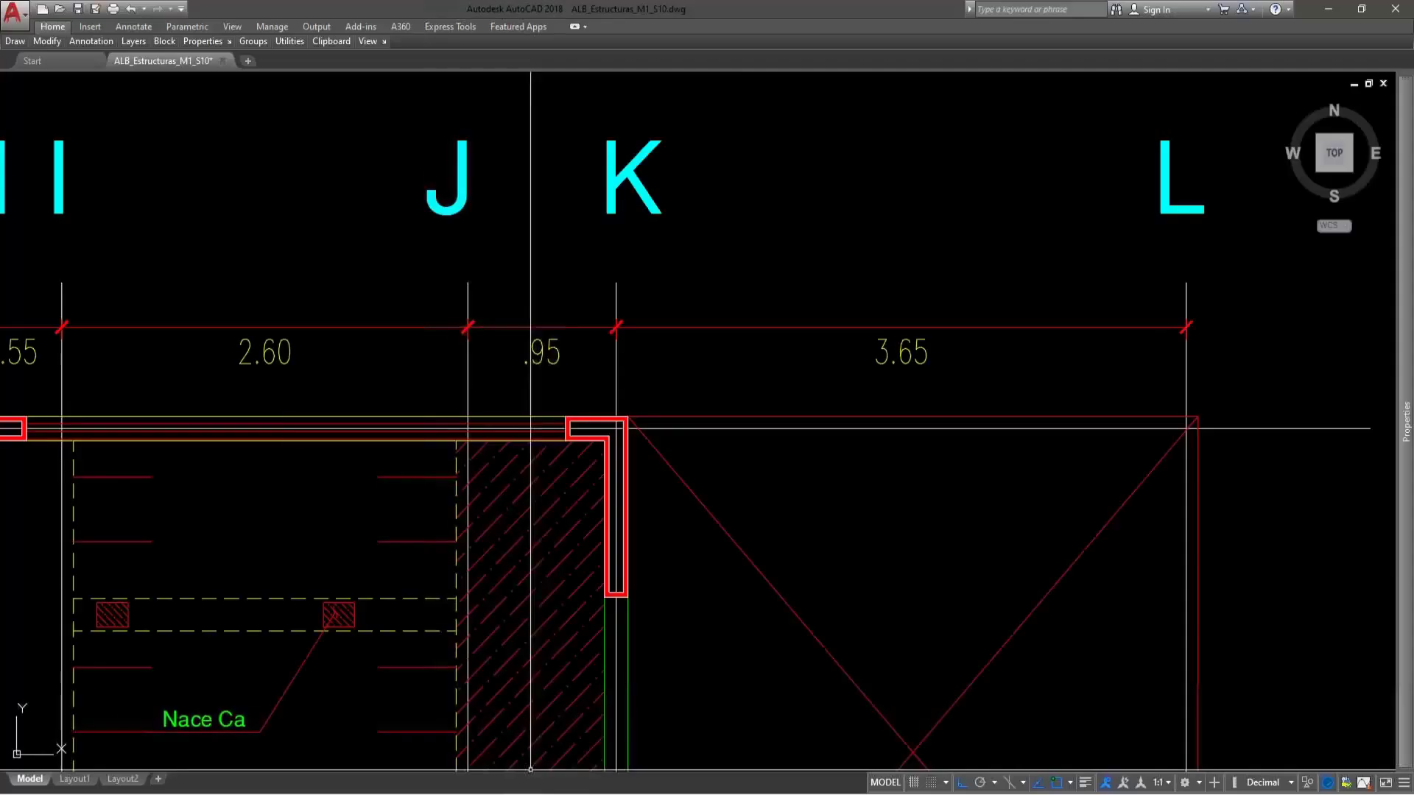
pyautogui.scroll(-6, 741, 417)
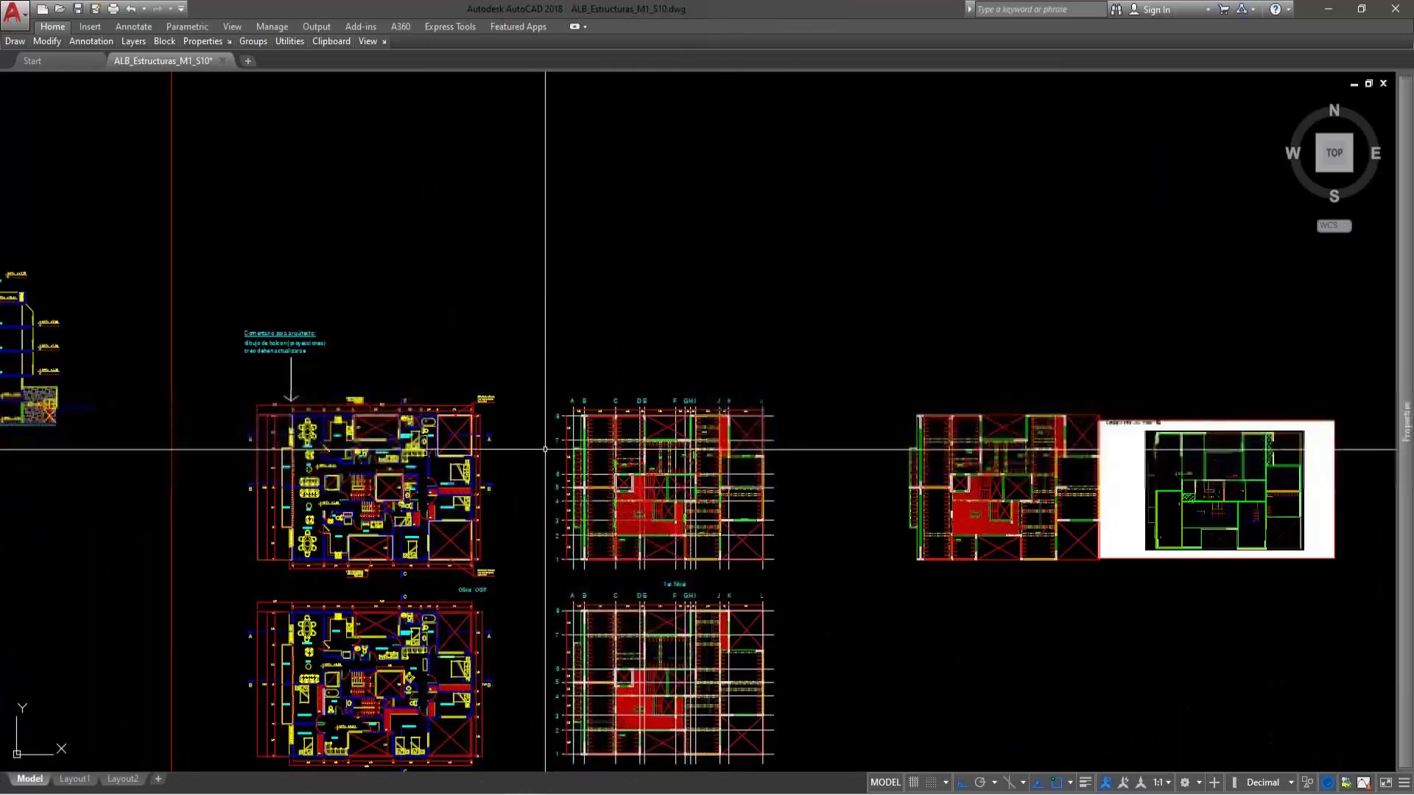
pyautogui.scroll(10, 545, 467)
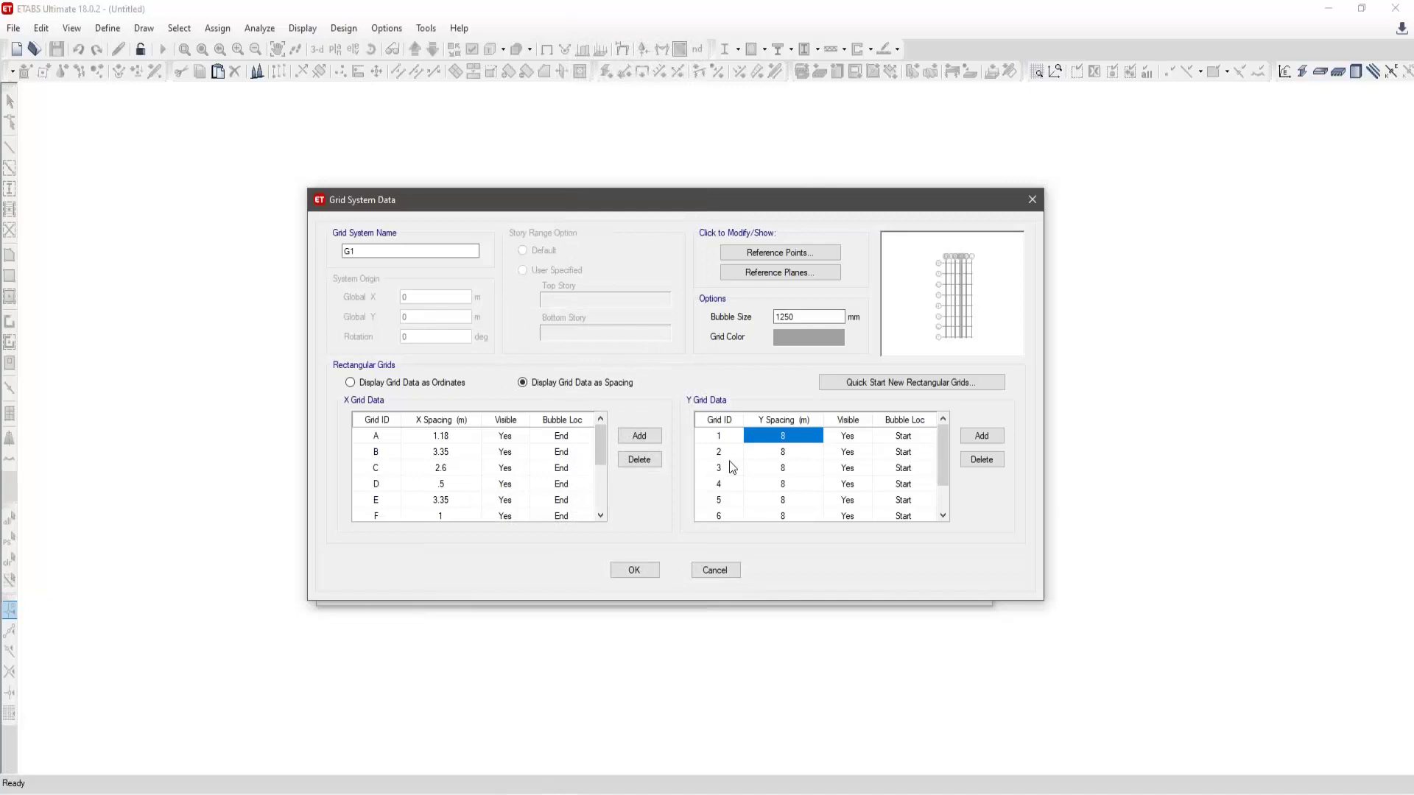
pyautogui.write('2.5')
pyautogui.click(782, 452)
pyautogui.write('1.55')
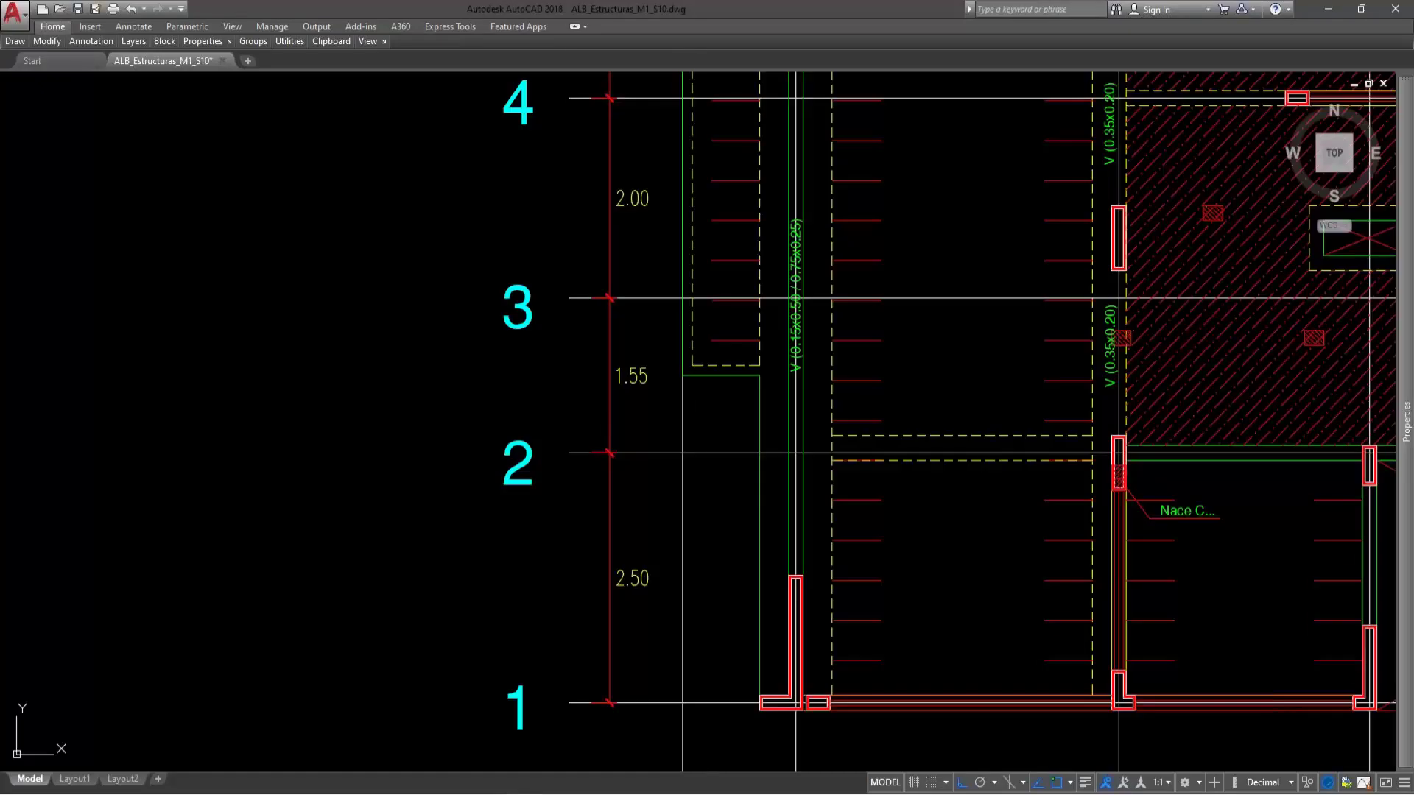
# - Check the dimensions between axes 3 and 5 in AutoCAD and set the ETABS Y spacing of 3 to 2 m and 4 to 1.38 m
pyautogui.moveTo(691, 300); pyautogui.dragTo(674, 601, button='middle')
pyautogui.moveTo(669, 370); pyautogui.dragTo(671, 441, button='middle')
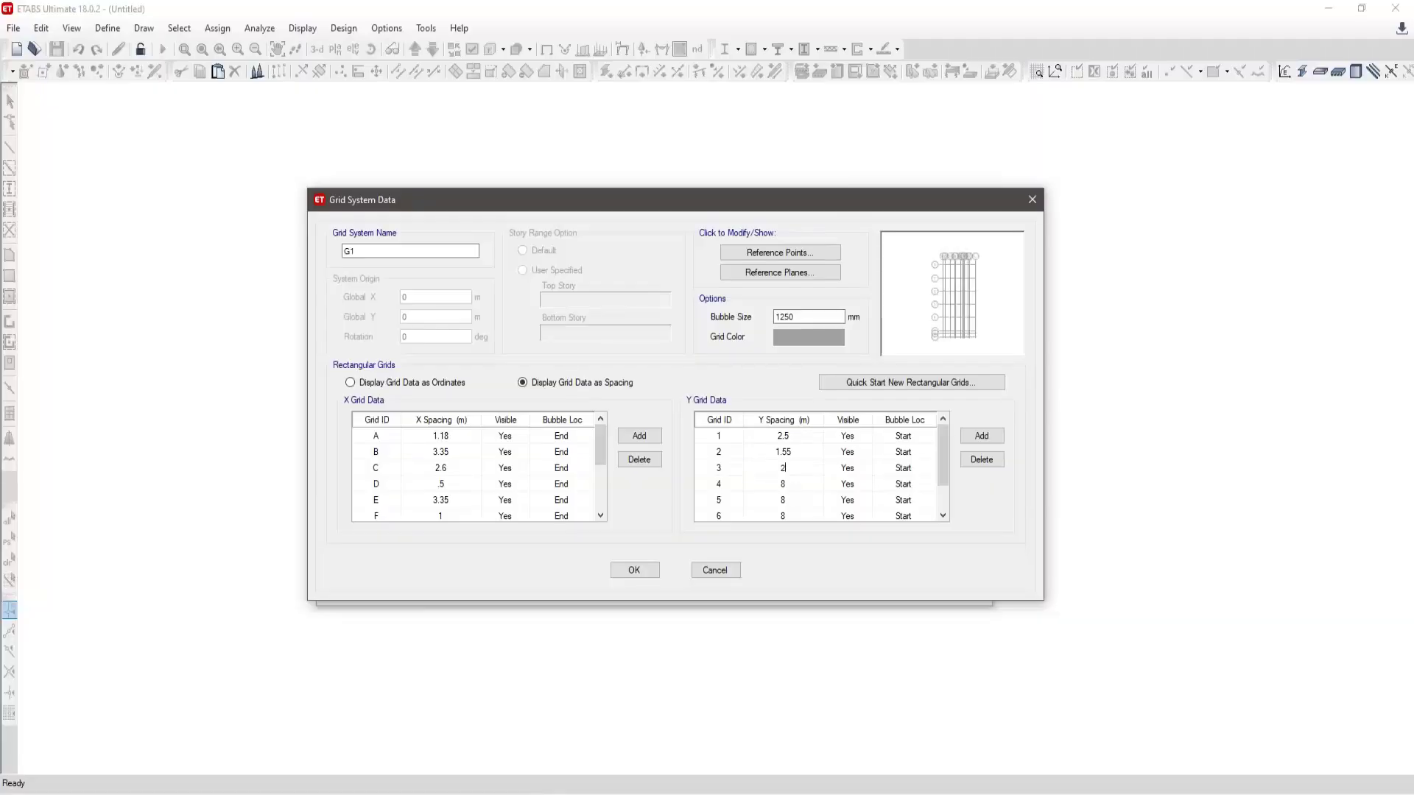
pyautogui.click(790, 485)
pyautogui.write('1.38')
pyautogui.press('Return')
pyautogui.scroll(-1, 788, 508)
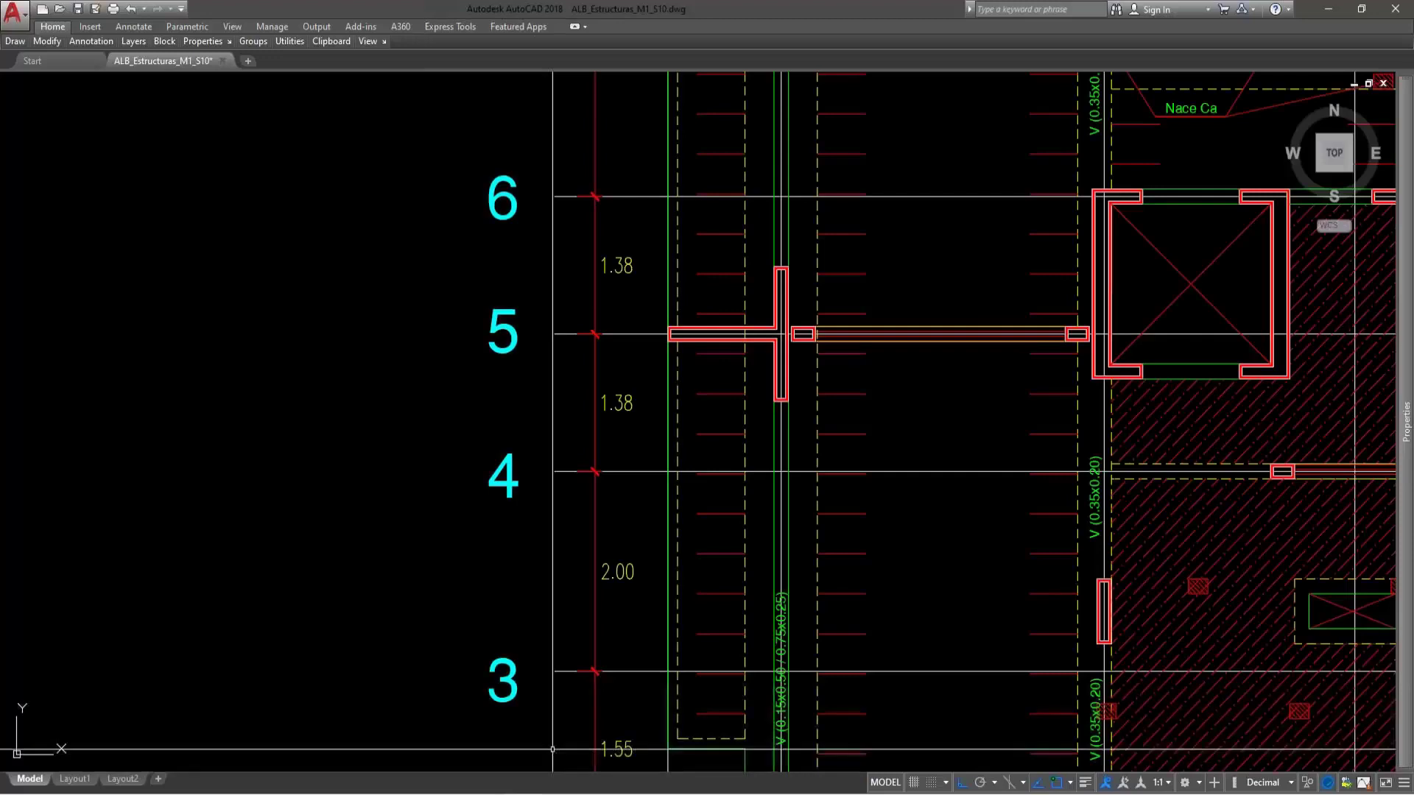
# - Check the dimensions between axes 5 and 7 in AutoCAD and set the ETABS Y spacing of 5 to 1.38 m and 6 to 3.55 m
pyautogui.moveTo(698, 363); pyautogui.dragTo(698, 705, button='middle')
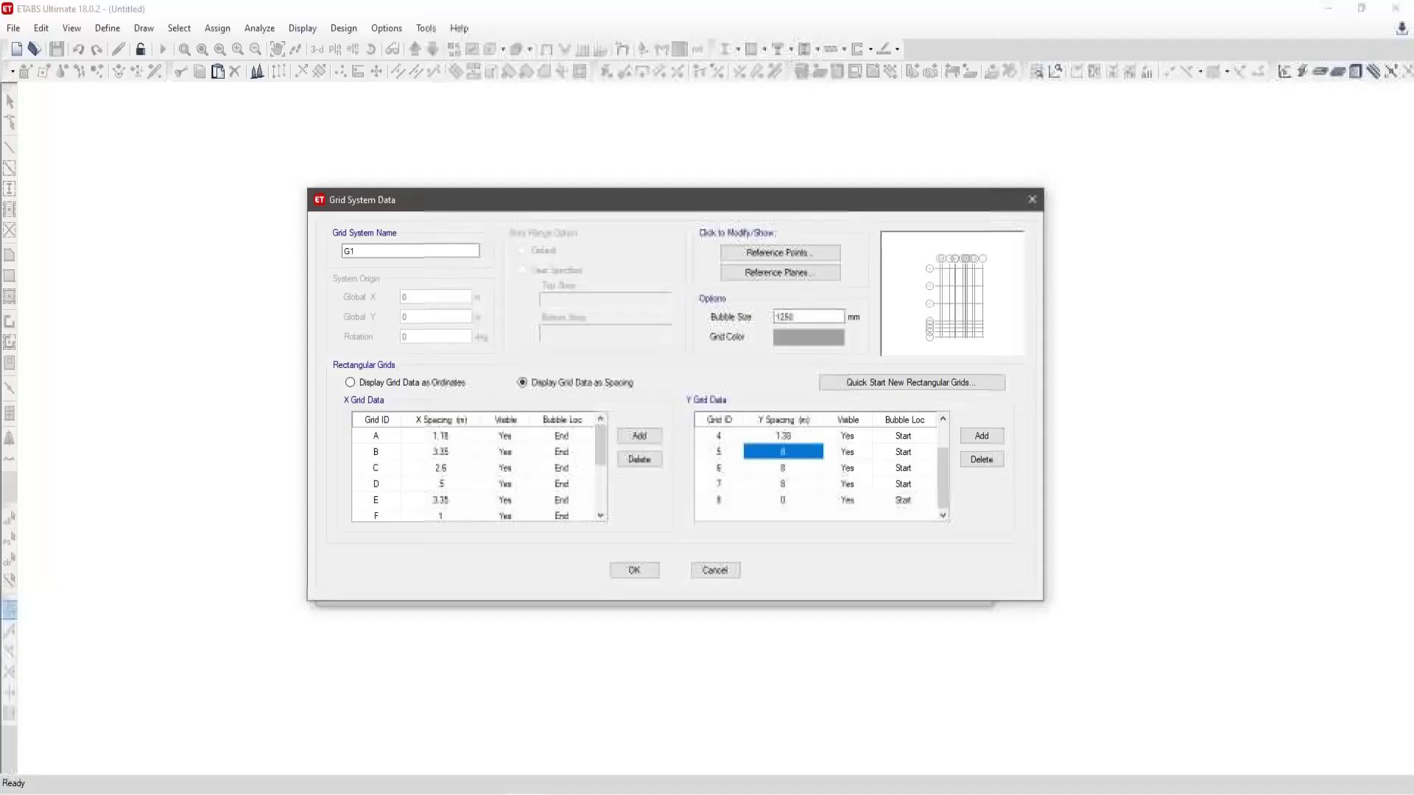
pyautogui.write('1.38')
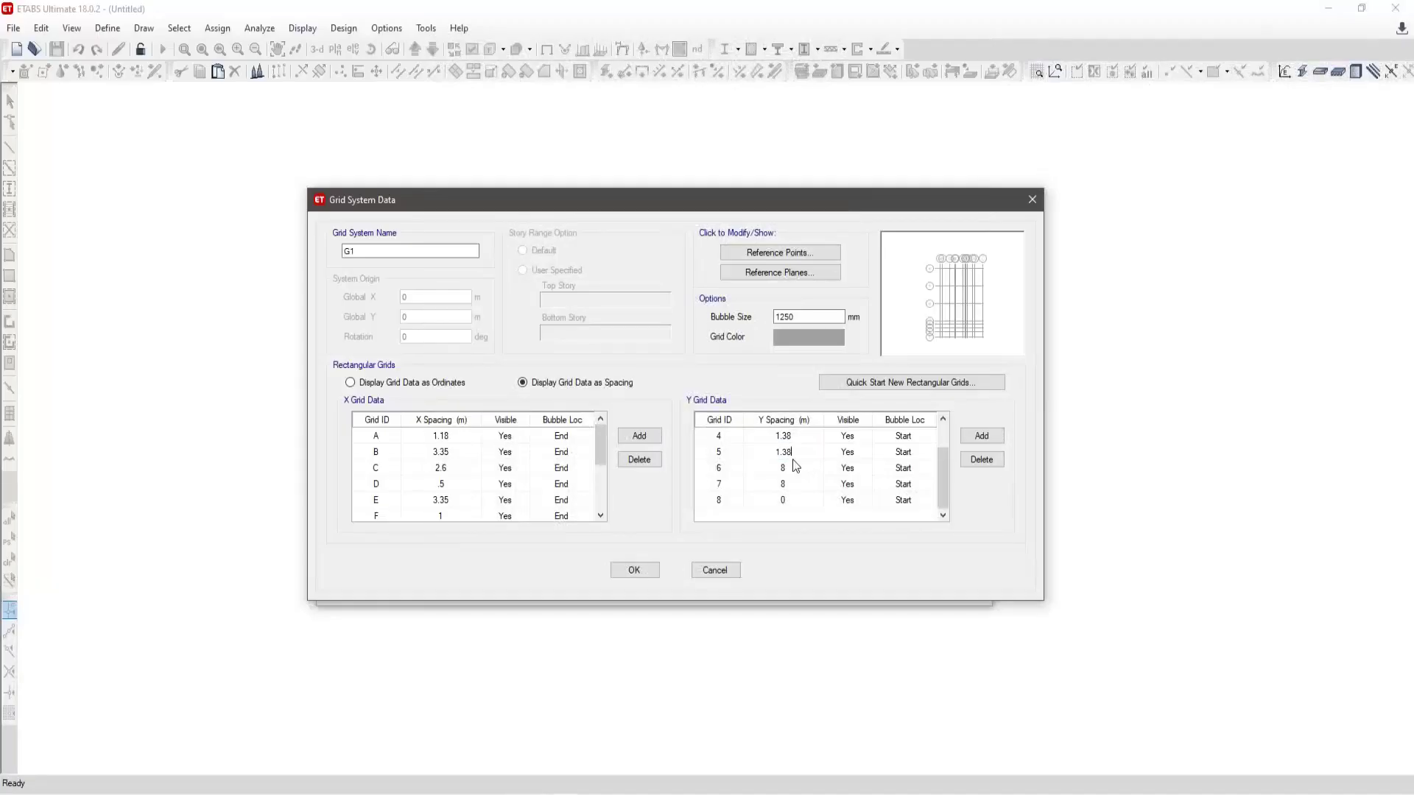
pyautogui.press('Return')
pyautogui.write('3.55')
pyautogui.press('Return')
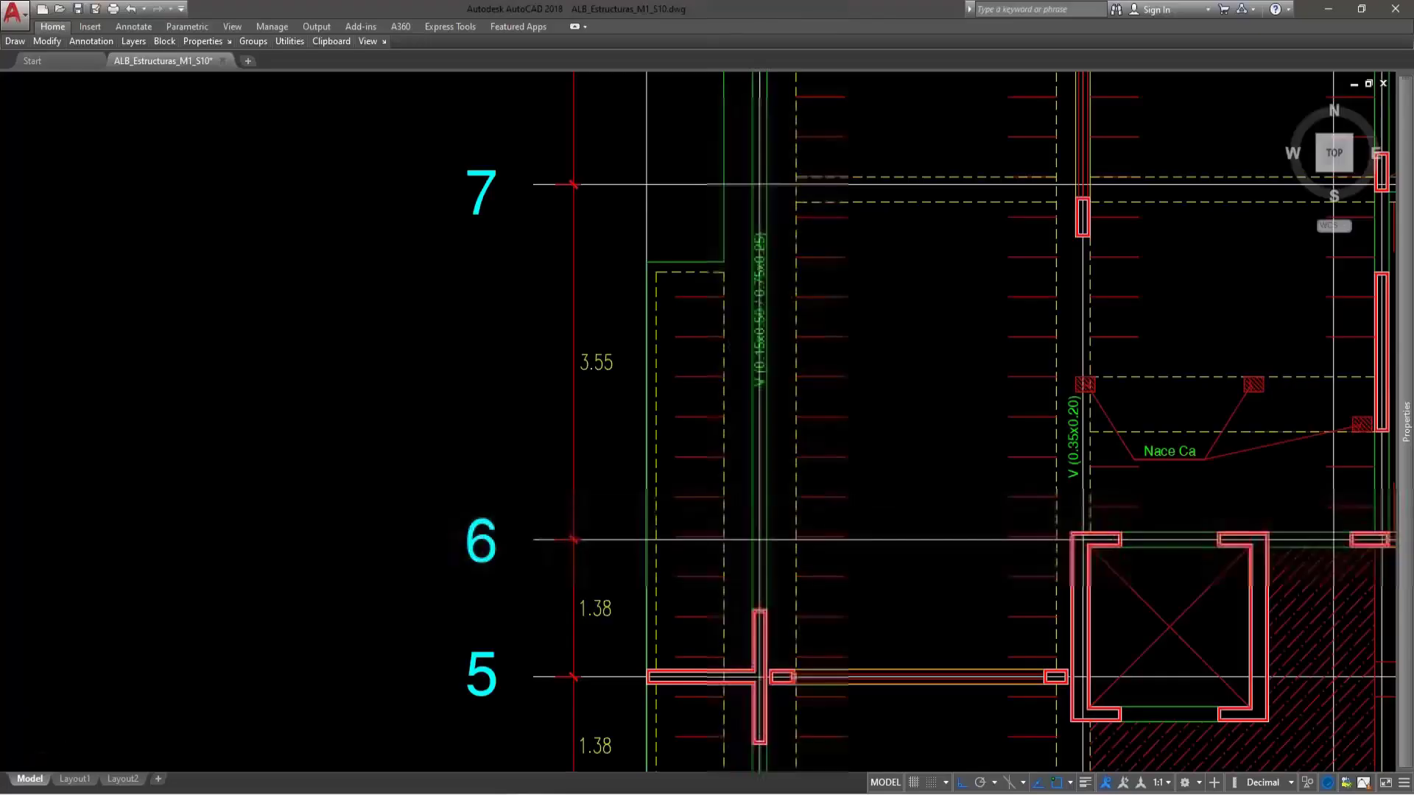
# - Check the dimension between axes 7 and 8 in AutoCAD and set the ETABS Y spacing of 7 to 2.5 m
pyautogui.scroll(-4, 738, 366)
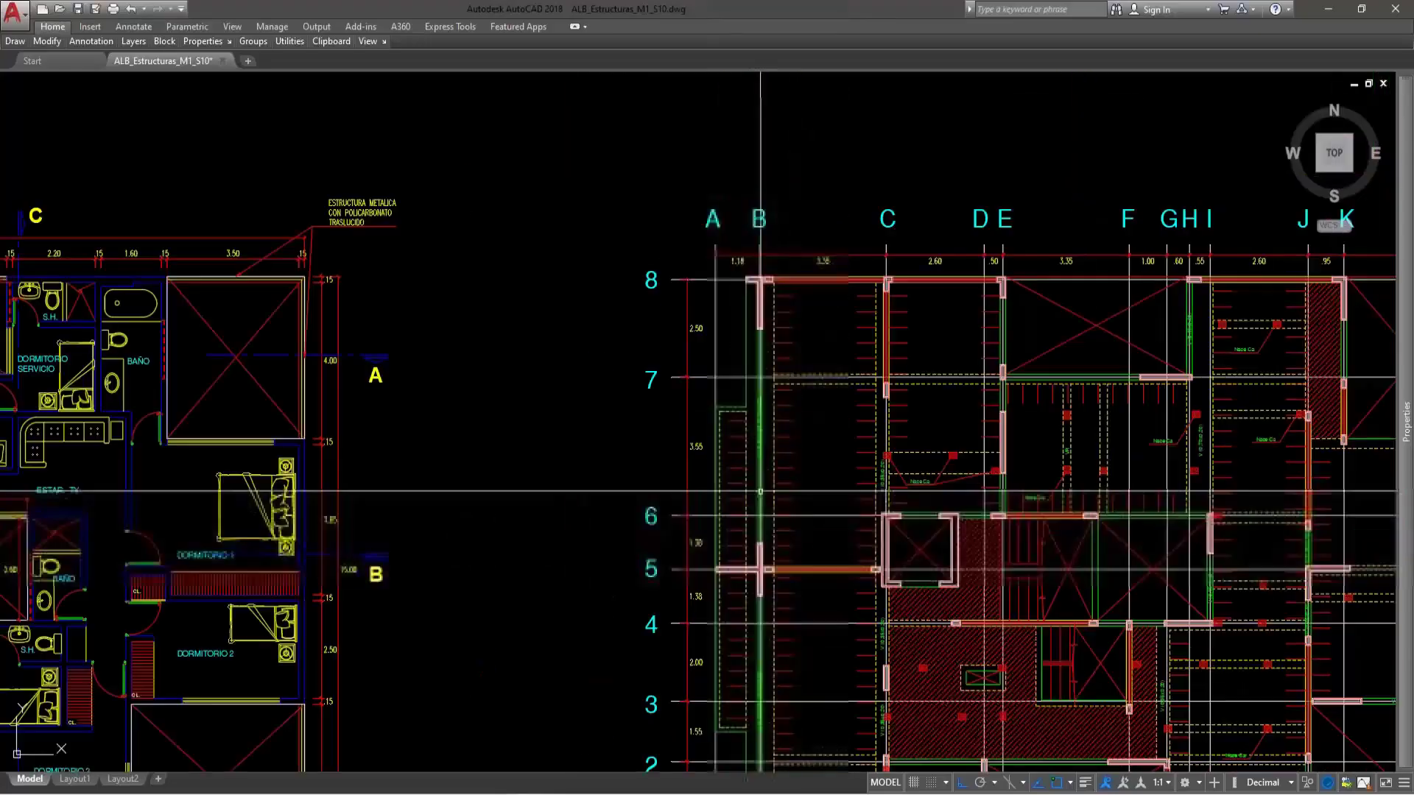
pyautogui.scroll(2, 738, 367)
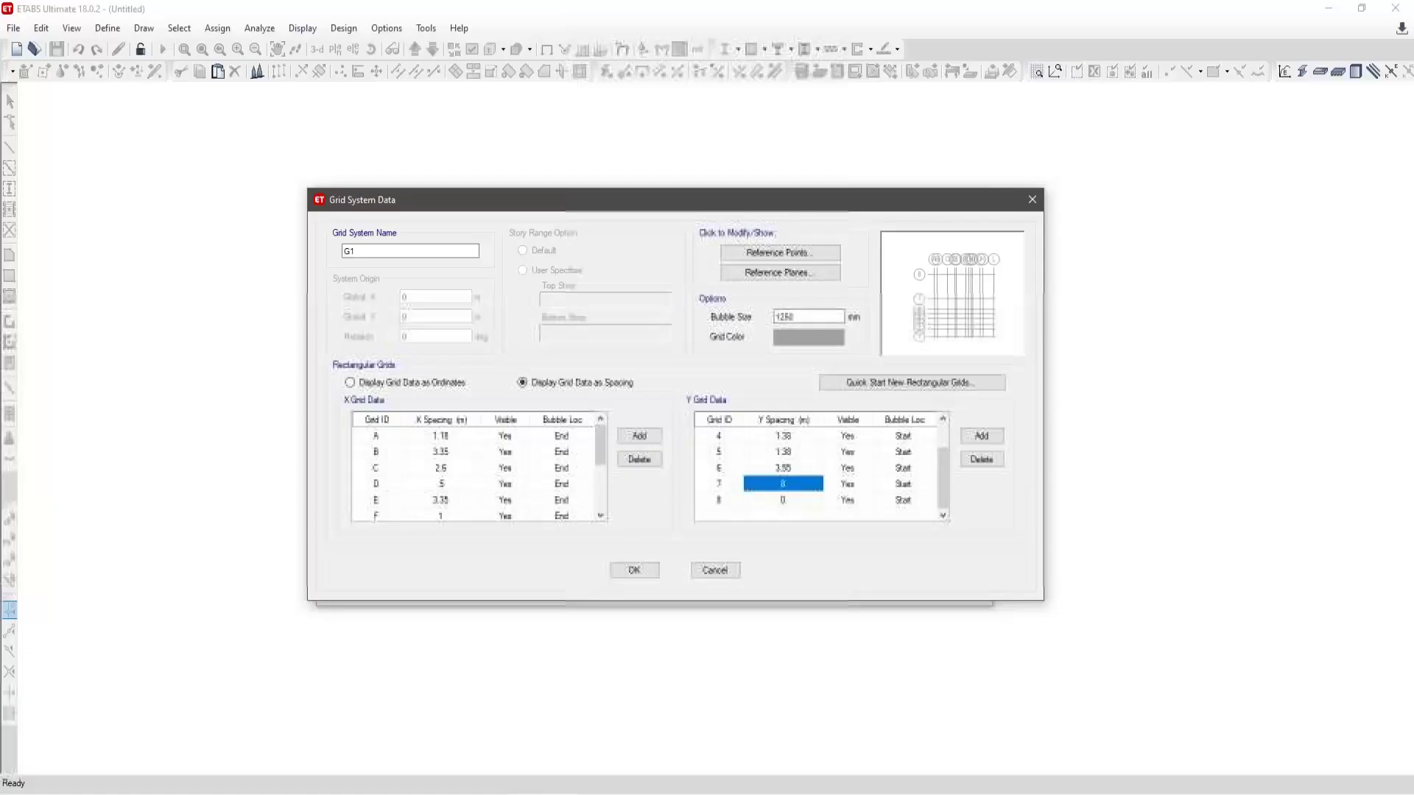
pyautogui.write('2.5')
pyautogui.press('Return')
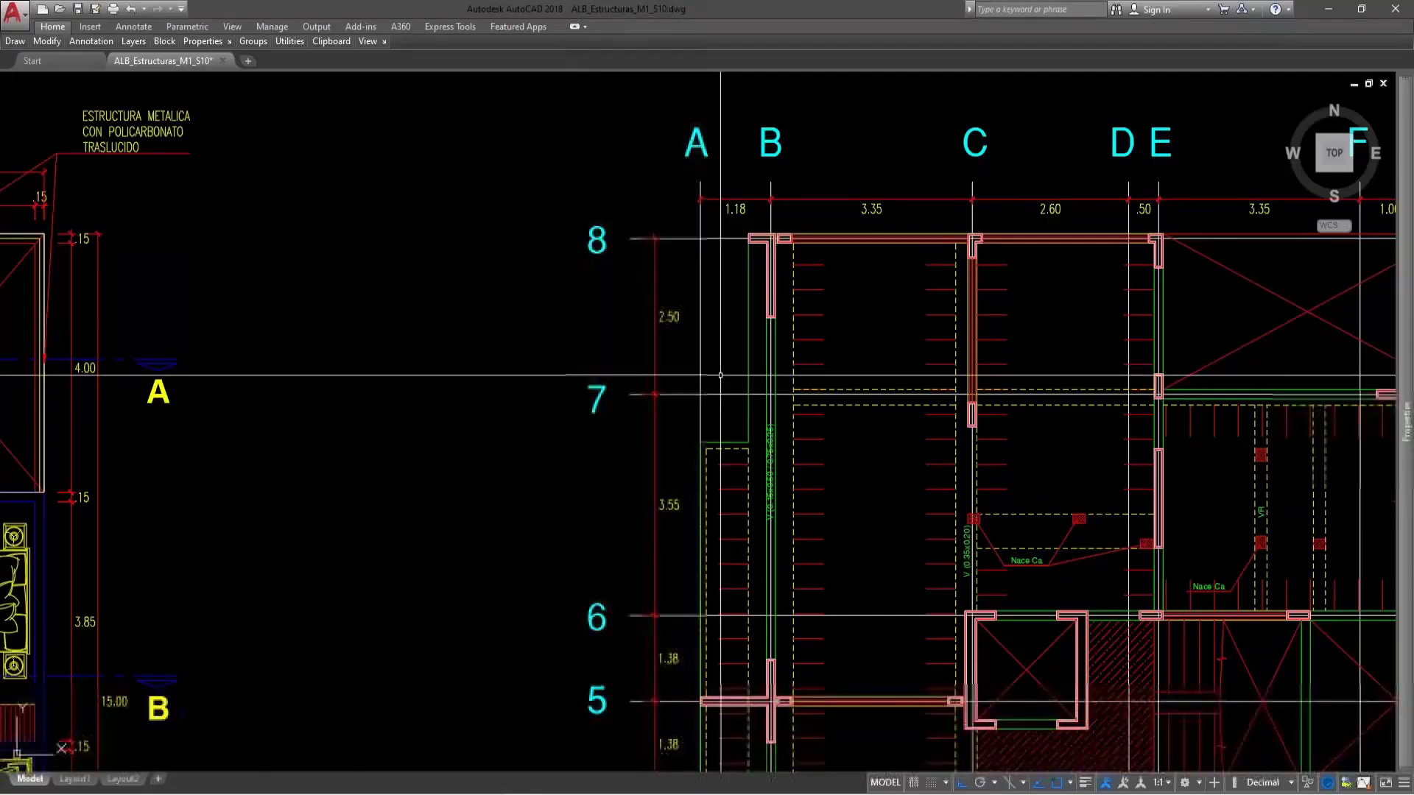
# - Review the whole 1er Nivel grid in AutoCAD against the entered spacings and accept the grid data in ETABS
pyautogui.scroll(-4, 720, 375)
pyautogui.scroll(2, 733, 598)
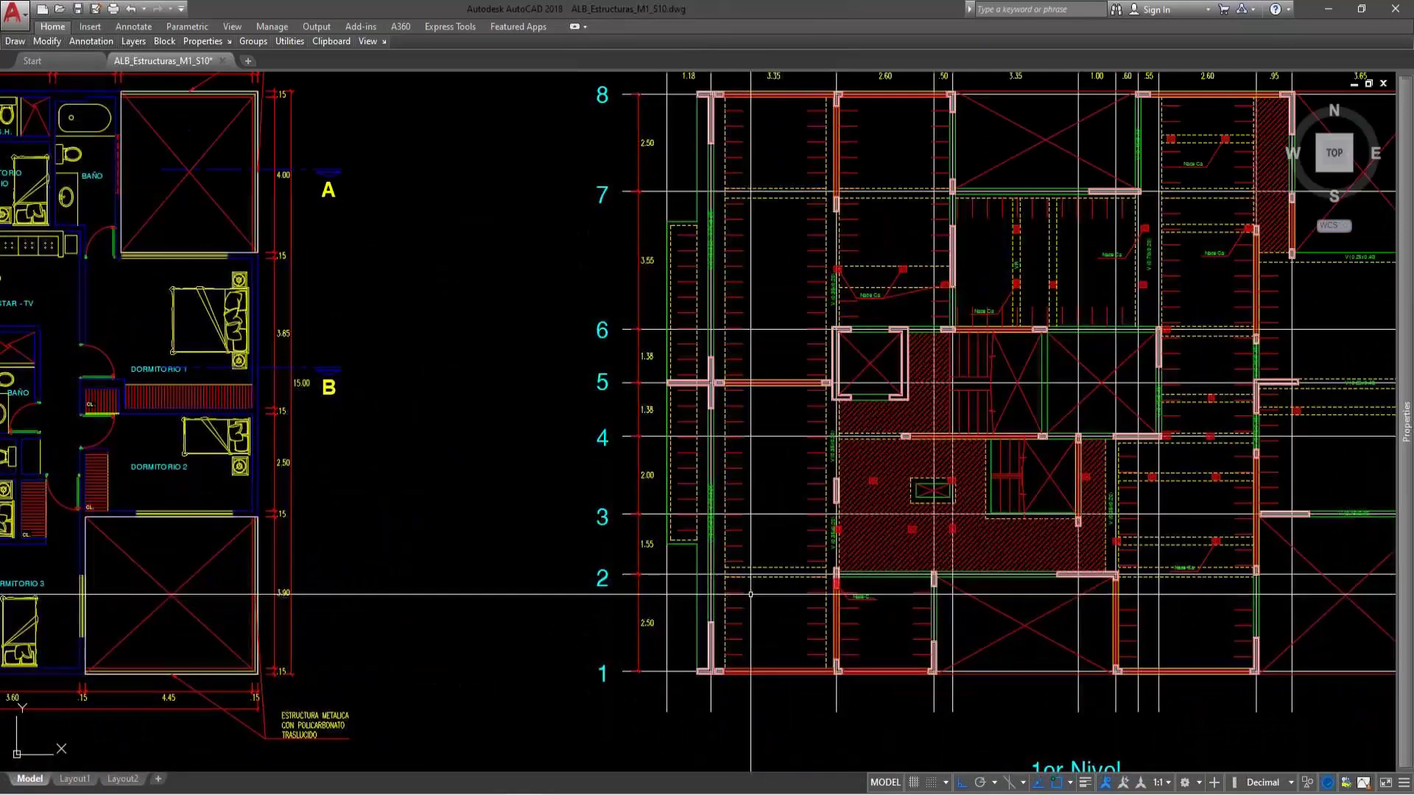
pyautogui.moveTo(934, 552); pyautogui.dragTo(709, 614, button='middle')
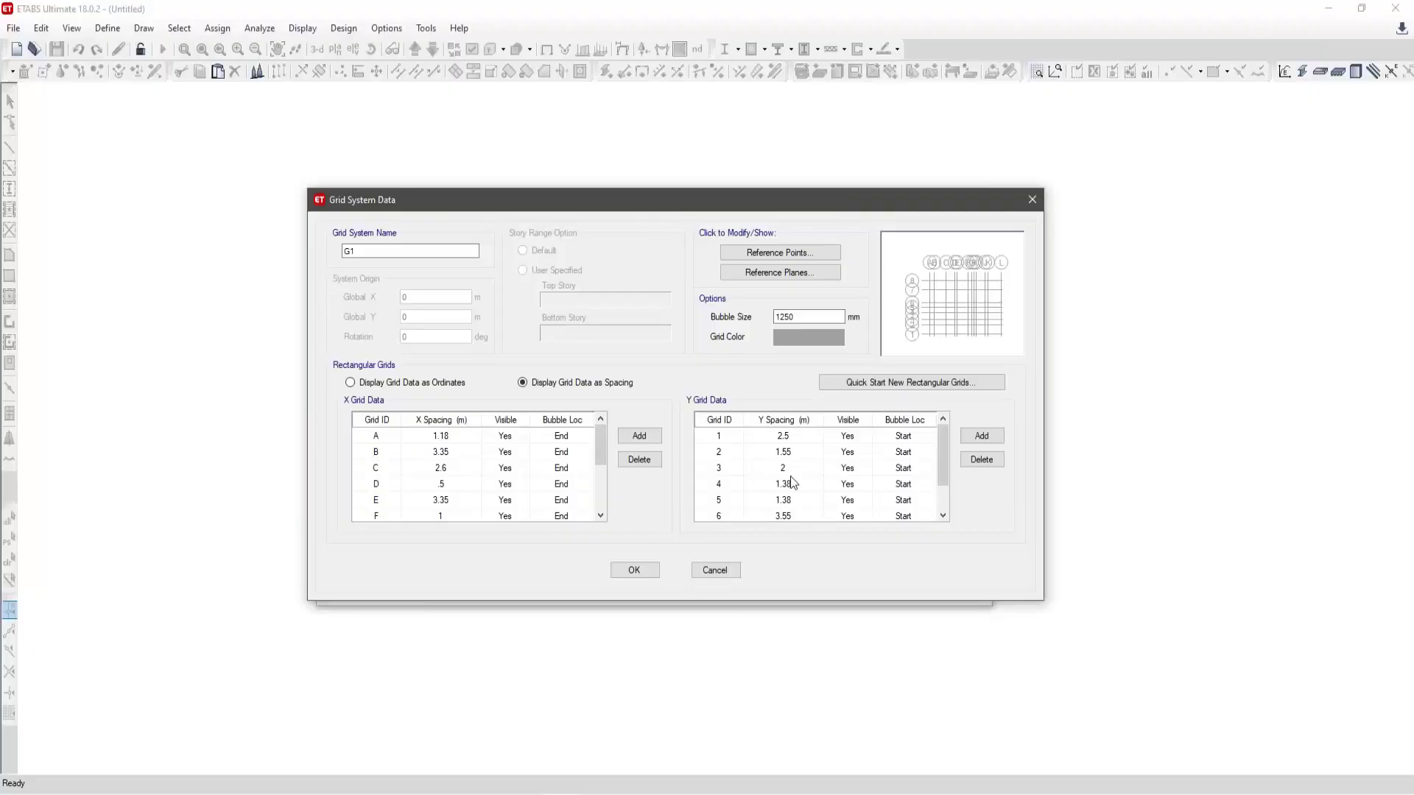
pyautogui.scroll(-1, 786, 487)
pyautogui.click(635, 570)
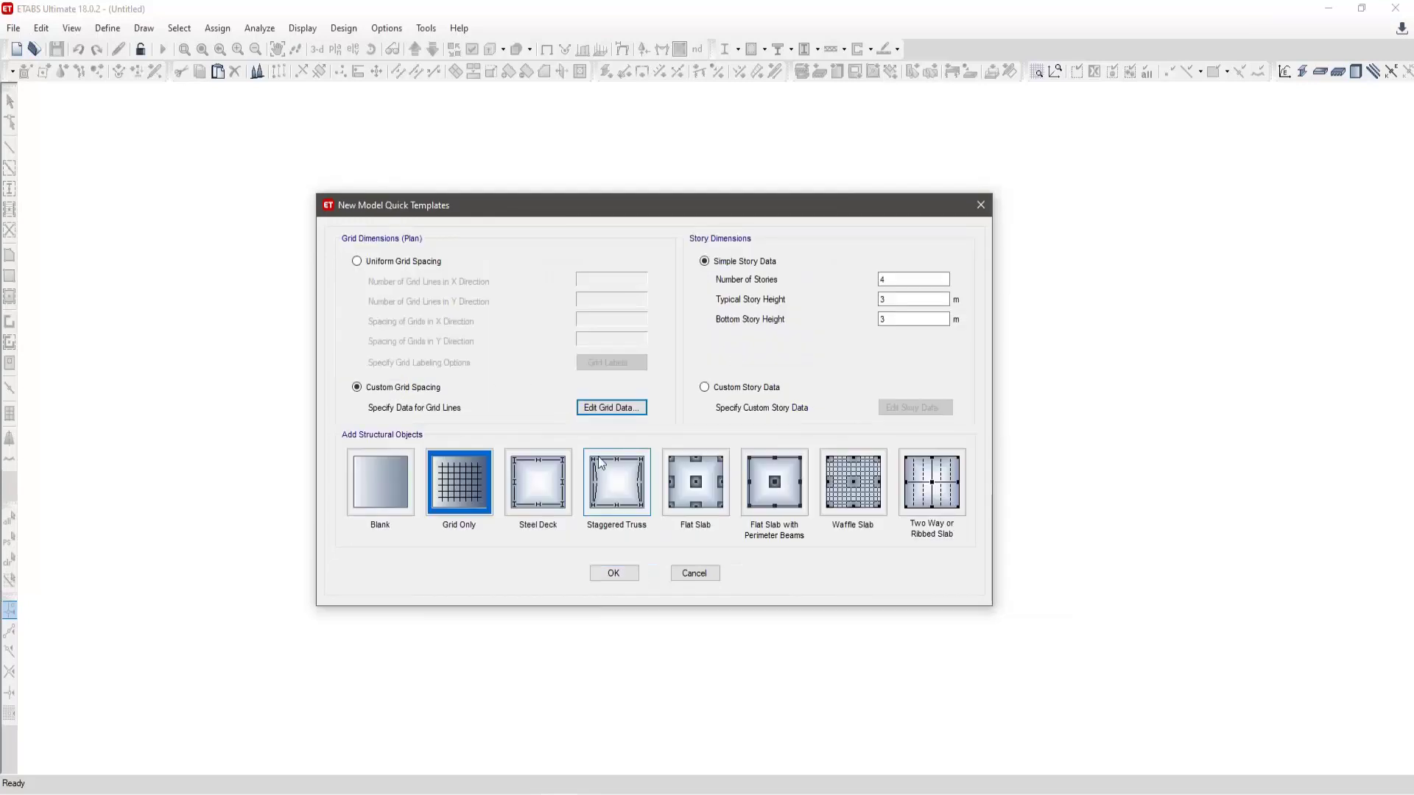
# - Reopen the custom grid data and set the grid bubble size to 500 mm
pyautogui.click(608, 411)
pyautogui.moveTo(1410, 193); pyautogui.dragTo(486, 243)
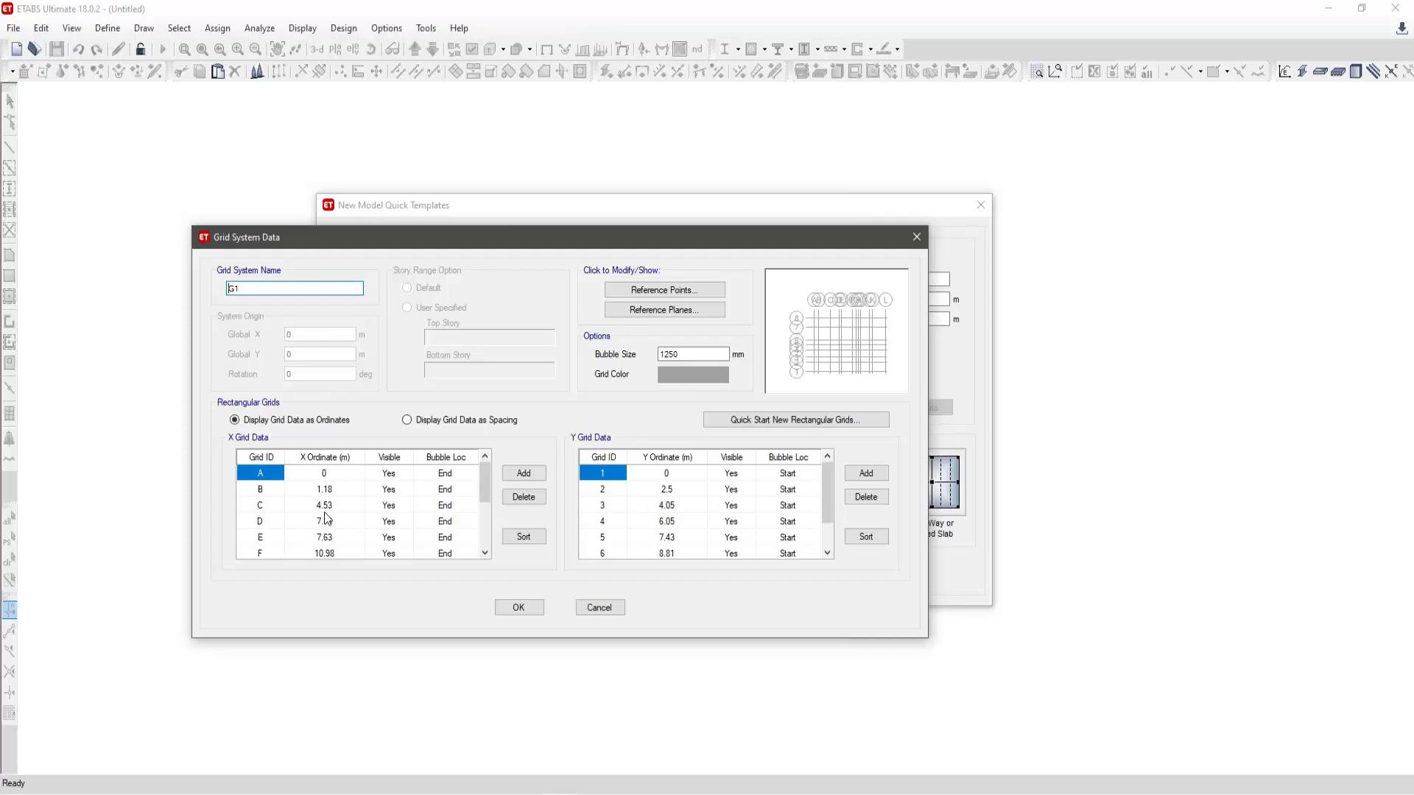
pyautogui.doubleClick(674, 354)
pyautogui.write('500')
pyautogui.click(684, 506)
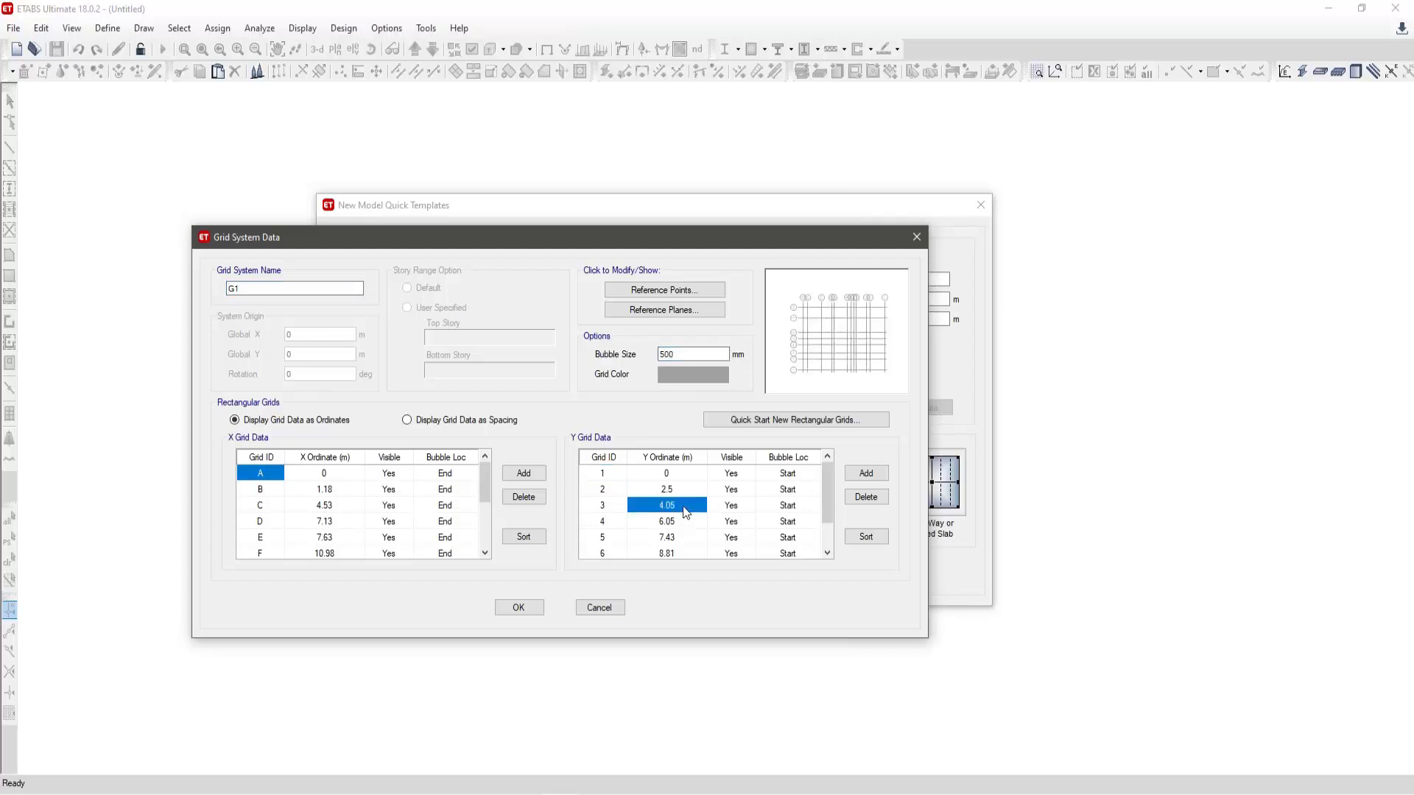
# - Review the X and Y grid ordinates through axes L and 8 and accept the grid system data
pyautogui.click(322, 489)
pyautogui.scroll(-1, 659, 513)
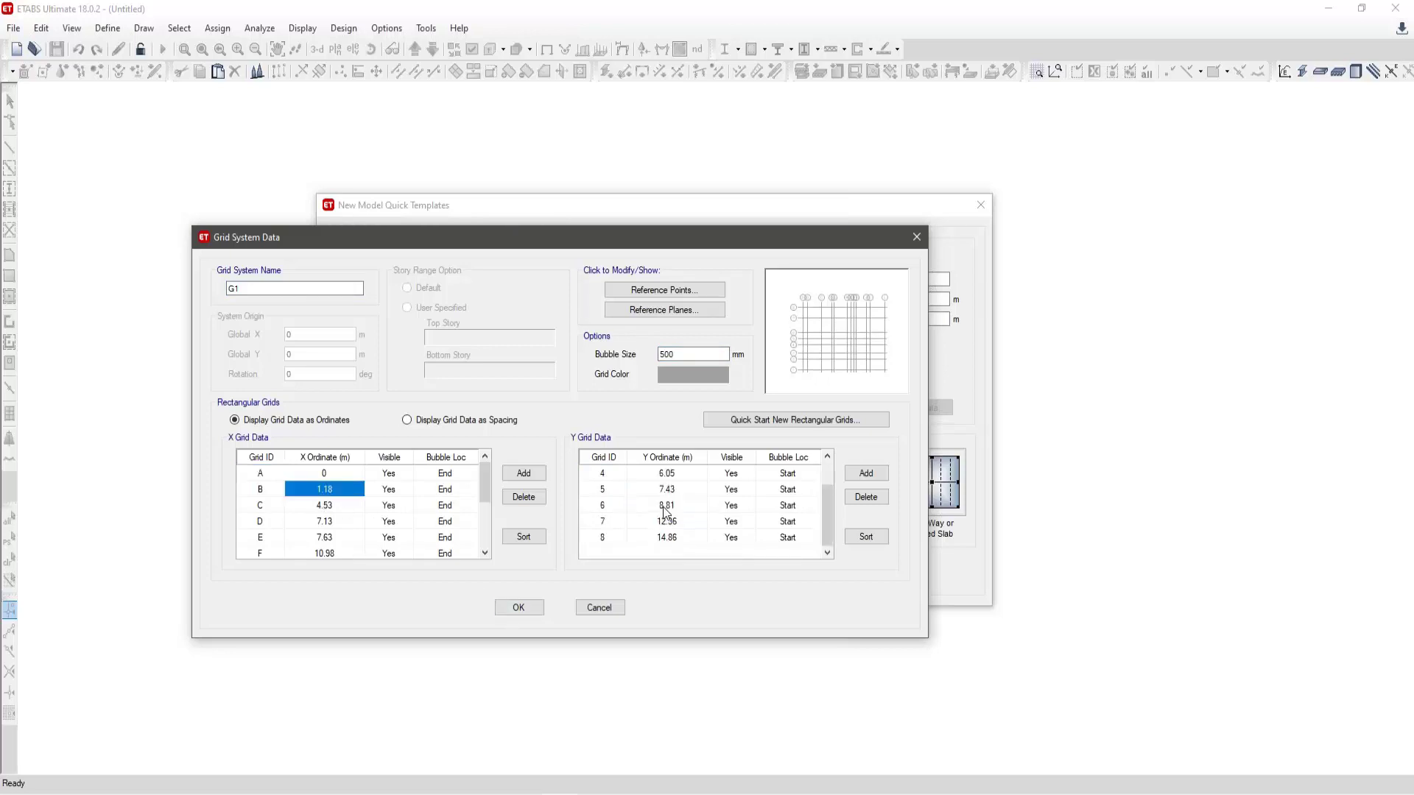
pyautogui.scroll(-3, 361, 537)
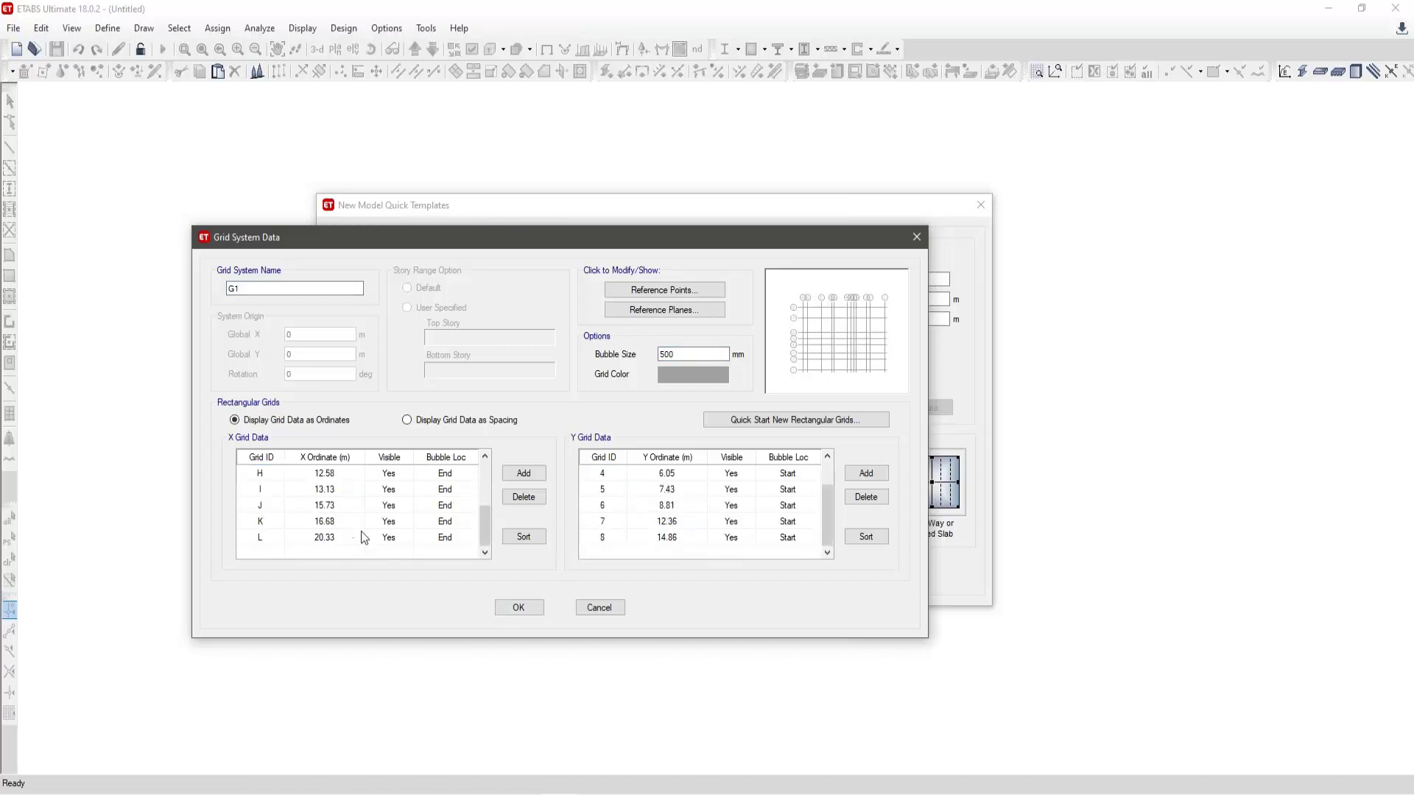
pyautogui.click(528, 607)
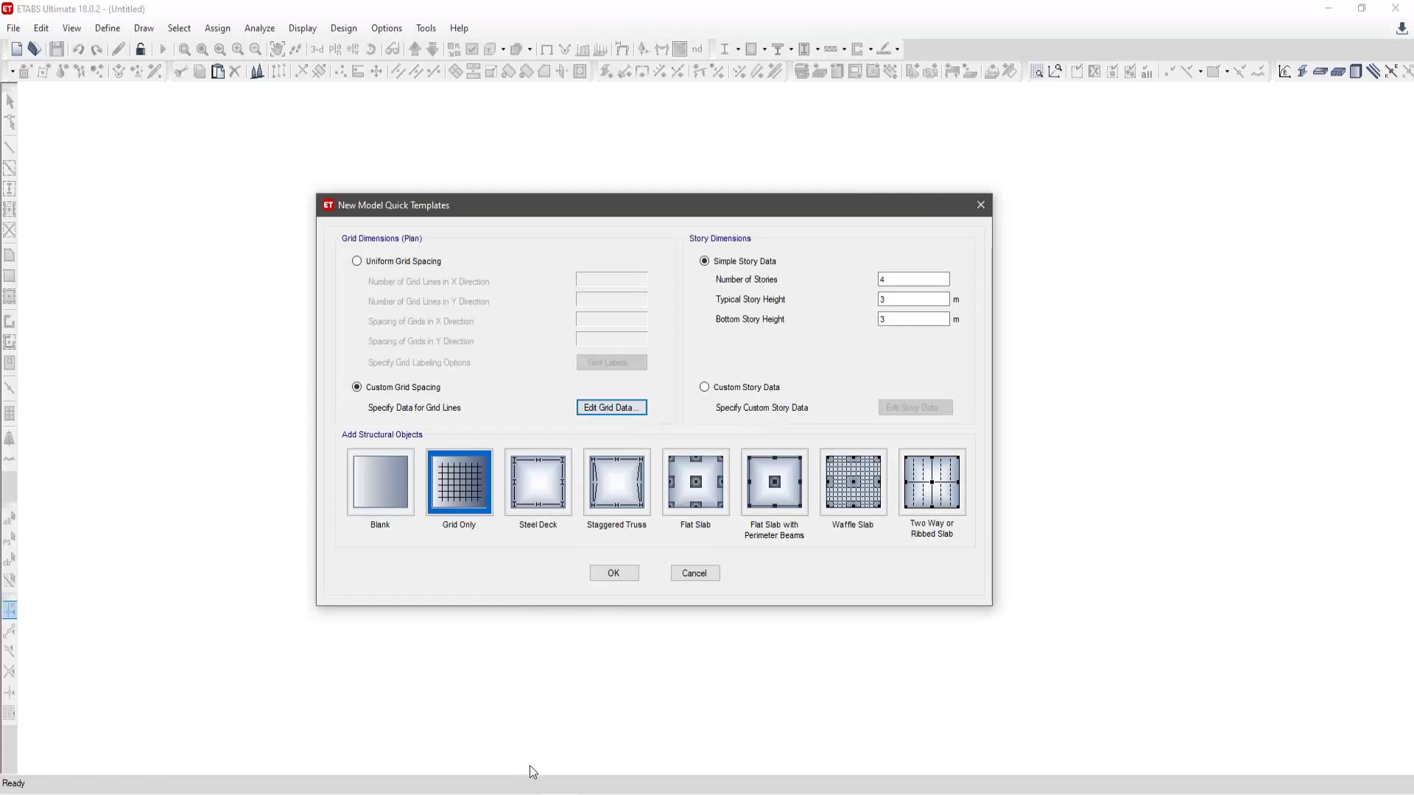
# - Switch to the 11.0 CCIP_Albañilería_Modelamiento Estructural presentation in PowerPoint and show the "ETABS: Grillas en altura" slide full screen
pyautogui.click(451, 794)
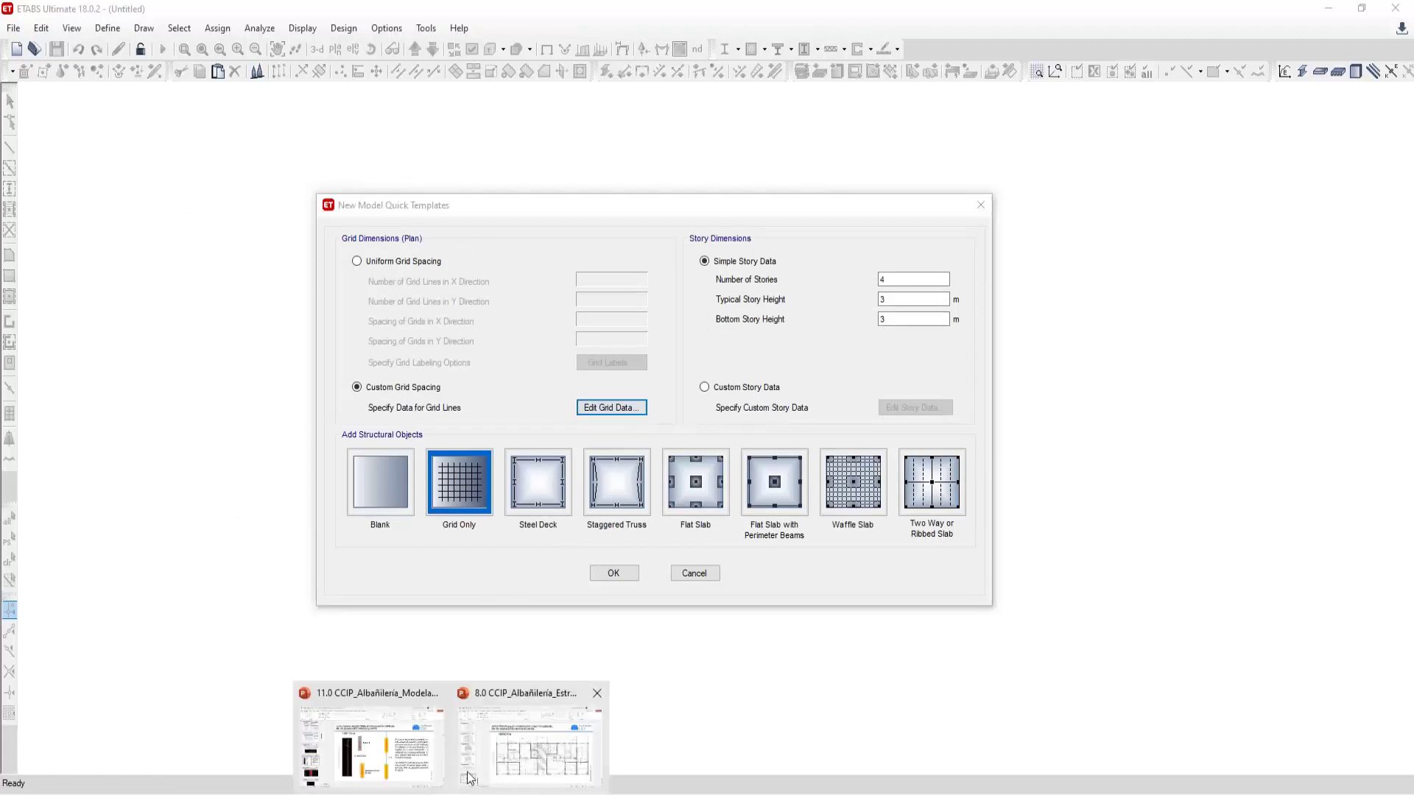
pyautogui.click(409, 751)
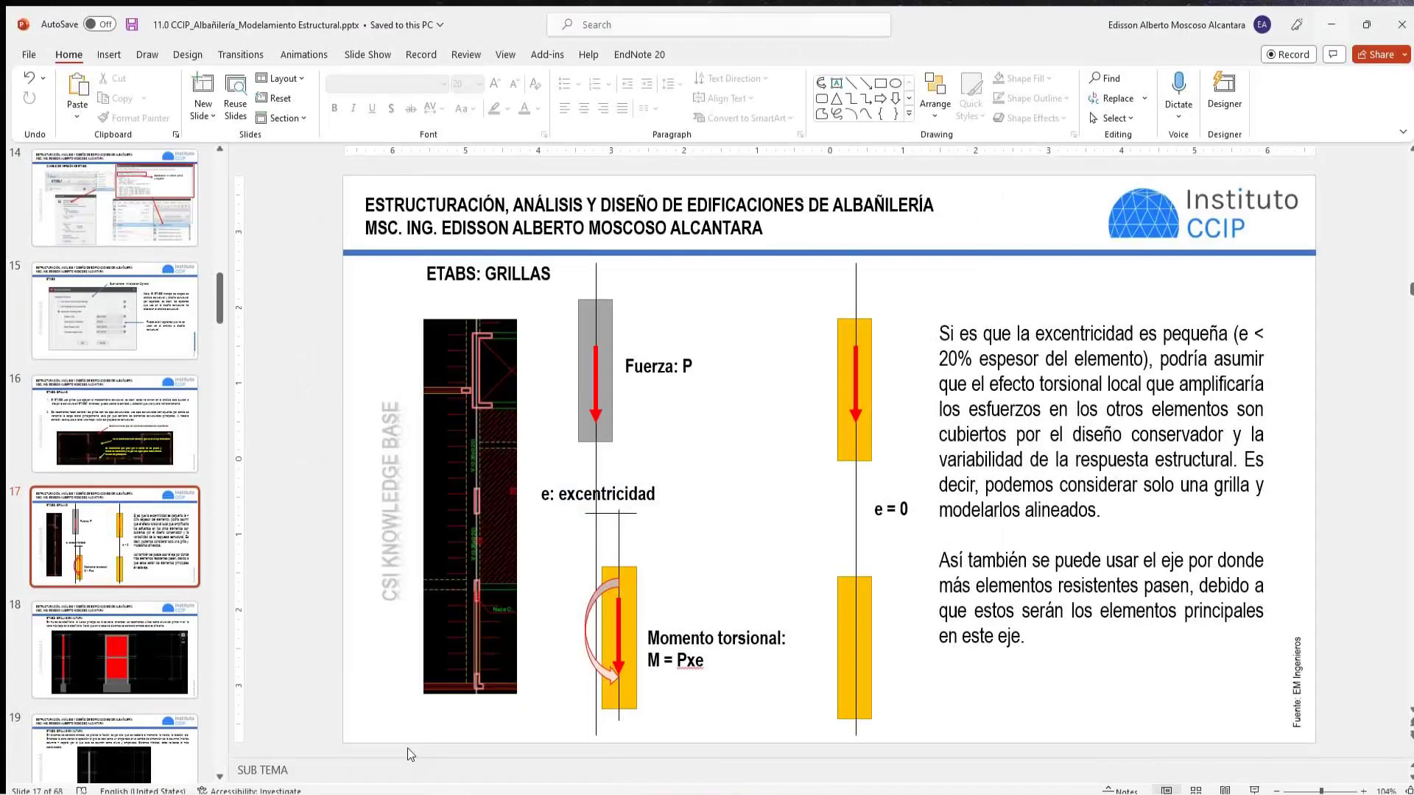
pyautogui.hotkey('shift', 'F5')
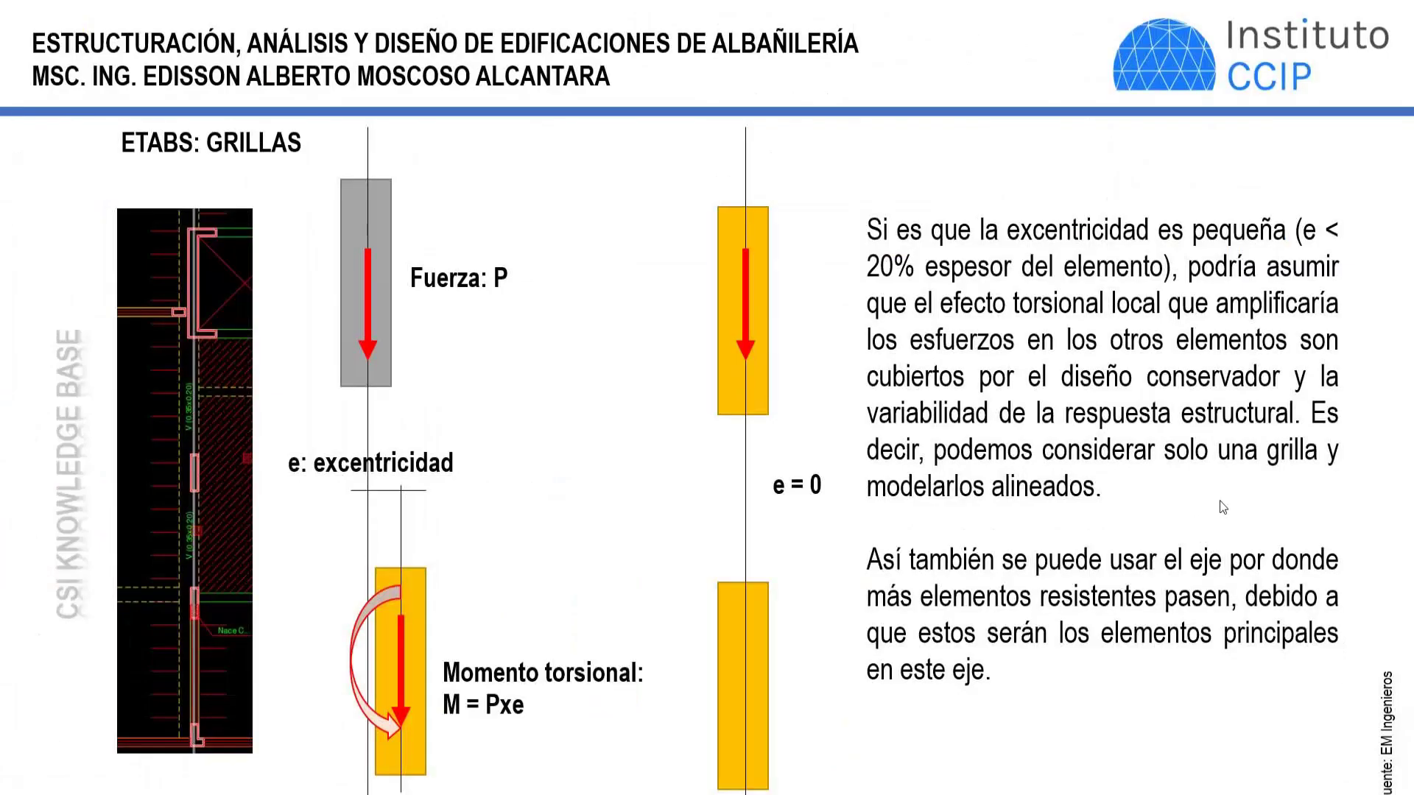
pyautogui.press('Right')
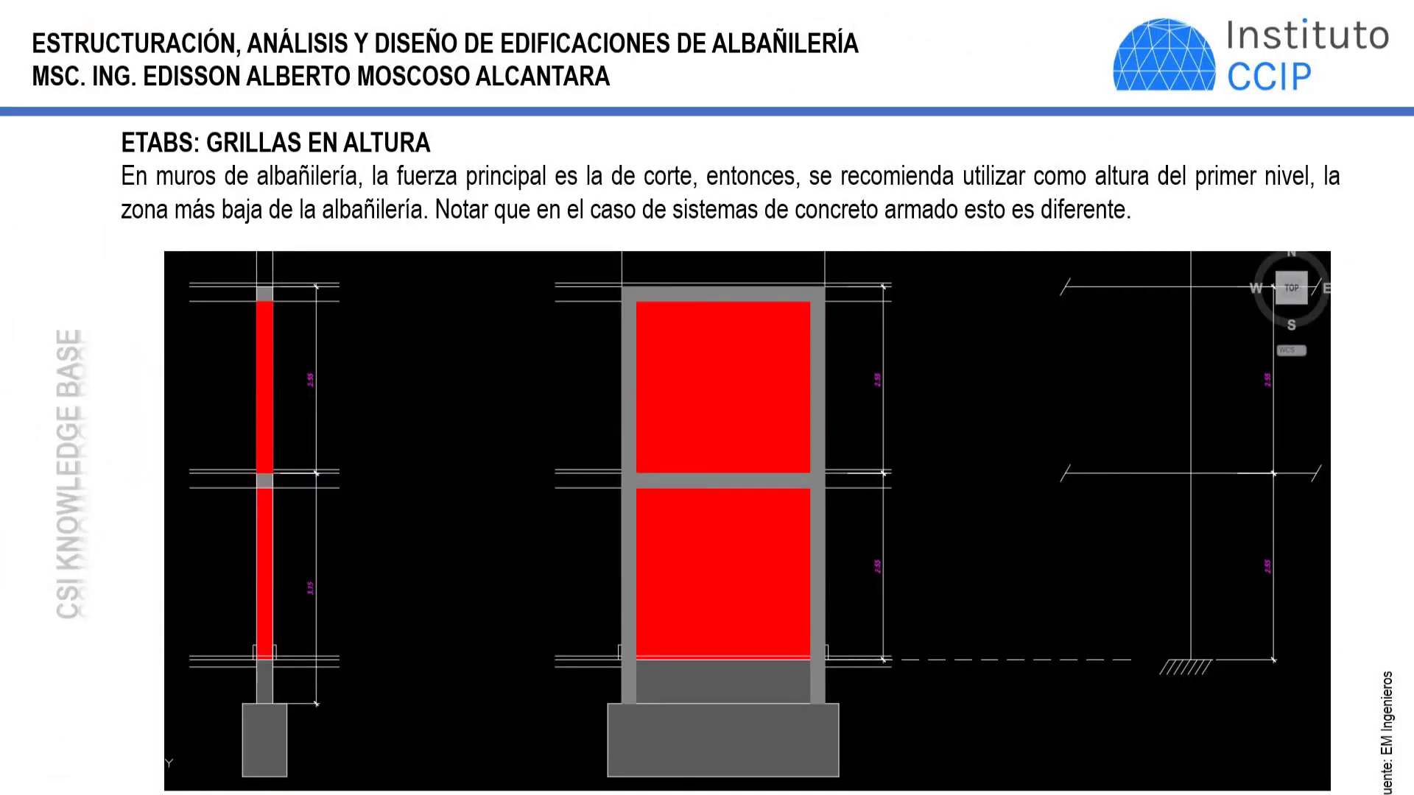
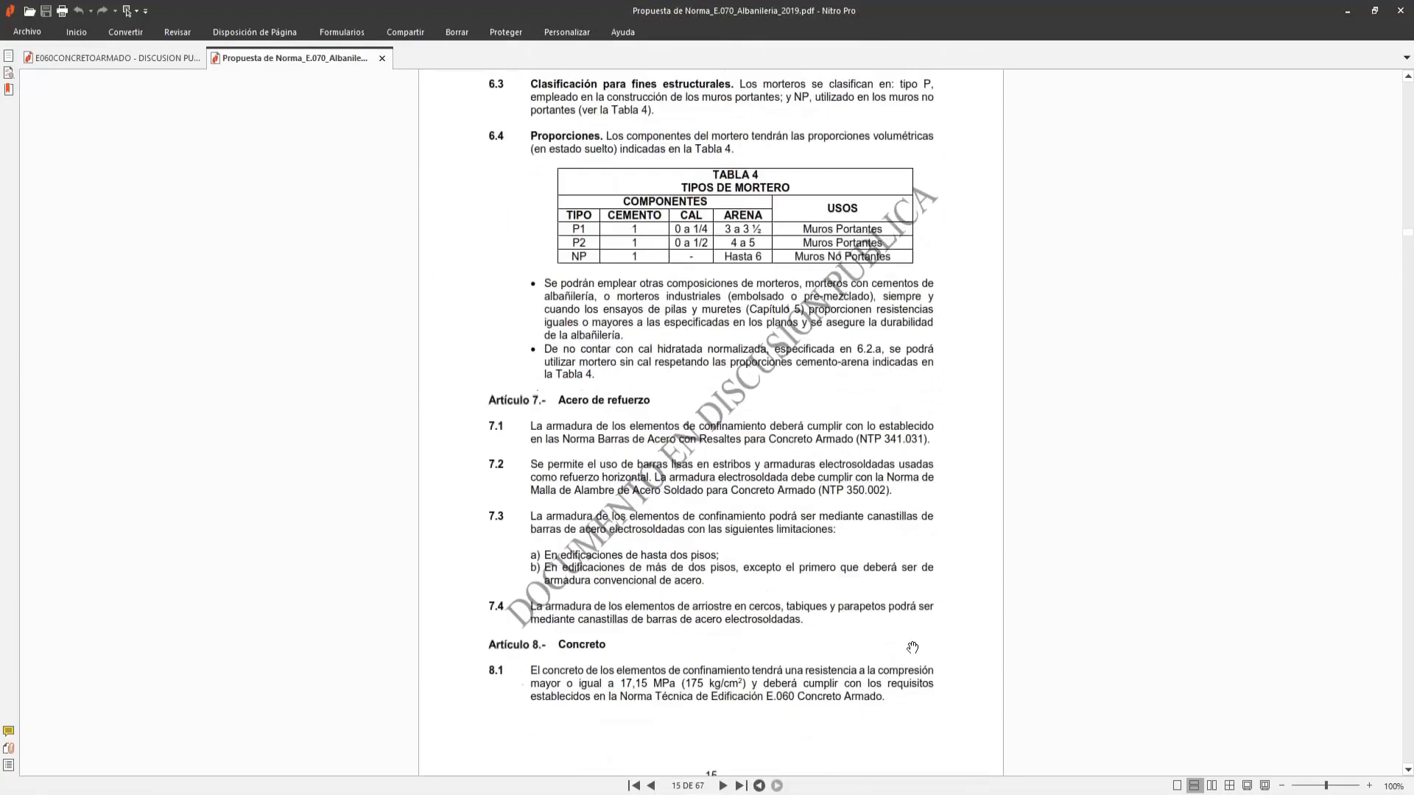
# - Go through the E.070 masonry proposal PDF to article 26.7 and examine the masonry elastic and shear modulus formulas up close
pyautogui.scroll(-20, 915, 669)
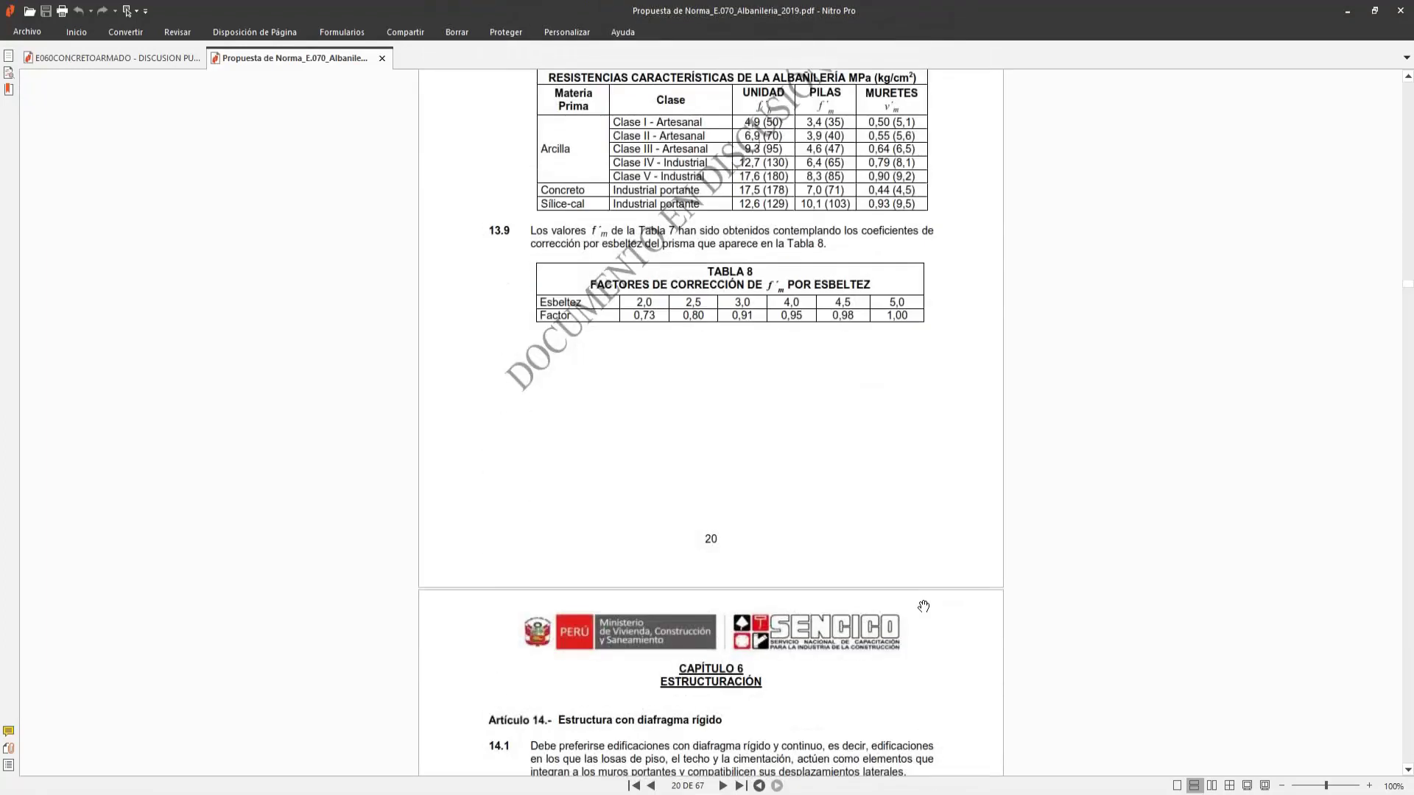
pyautogui.scroll(-20, 928, 613)
pyautogui.scroll(-20, 952, 618)
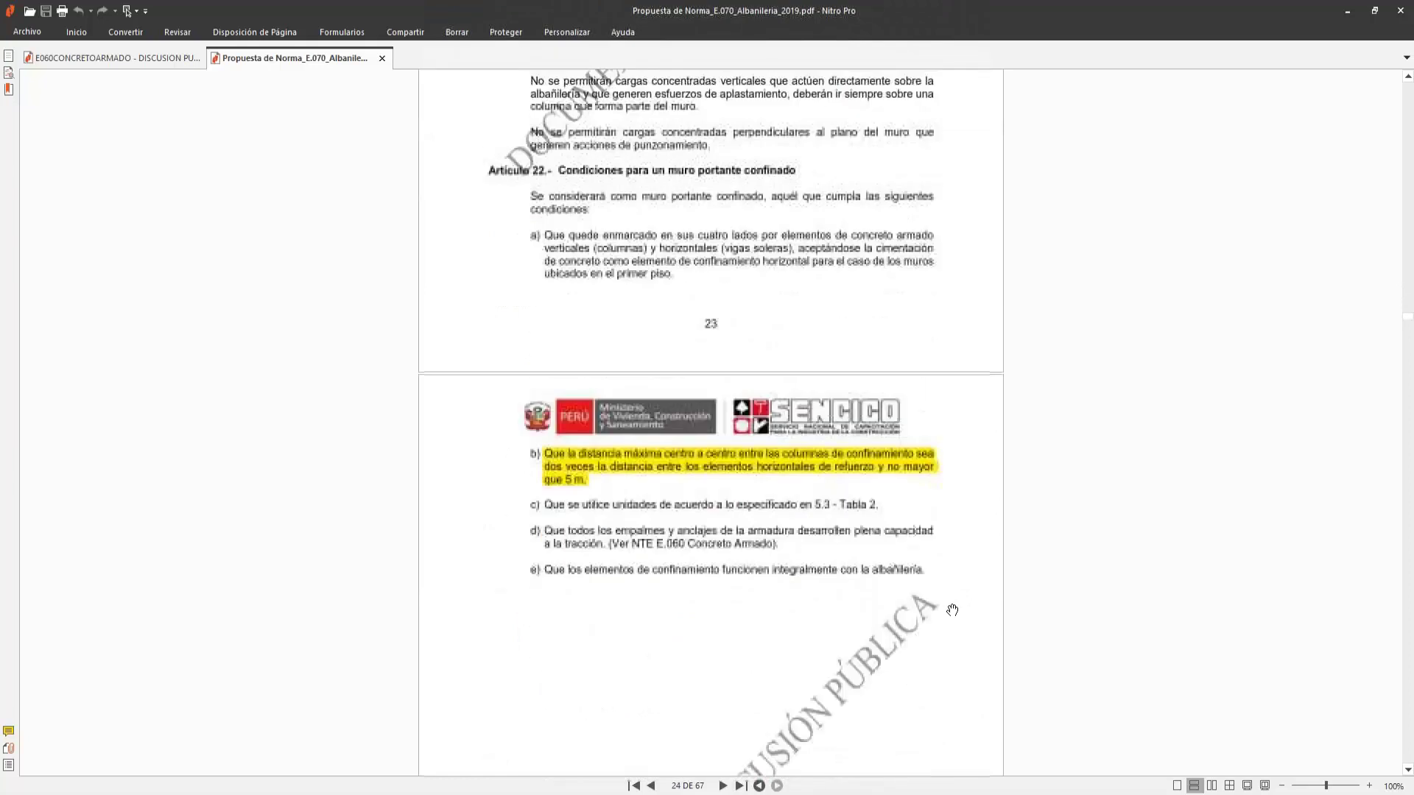
pyautogui.scroll(-20, 952, 634)
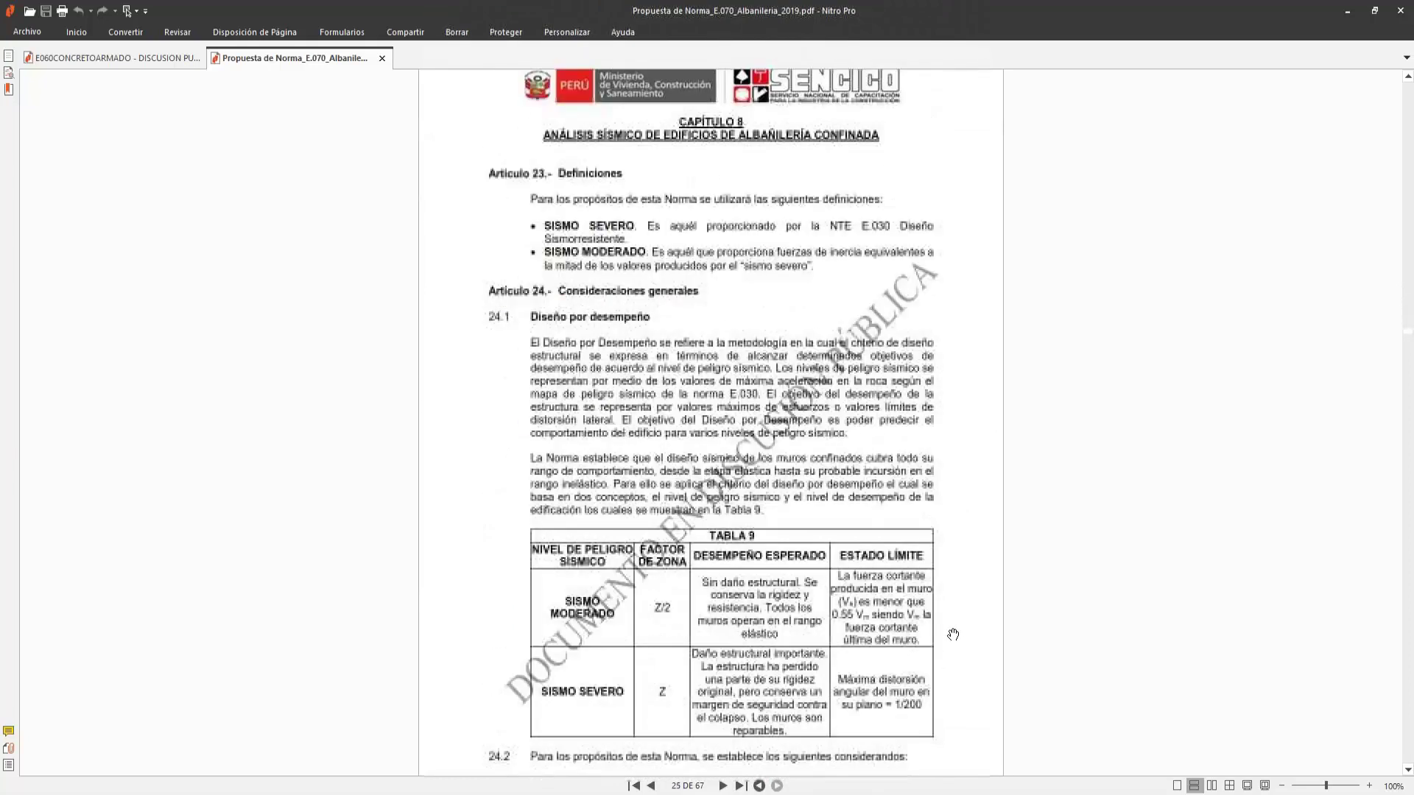
pyautogui.scroll(-3, 952, 620)
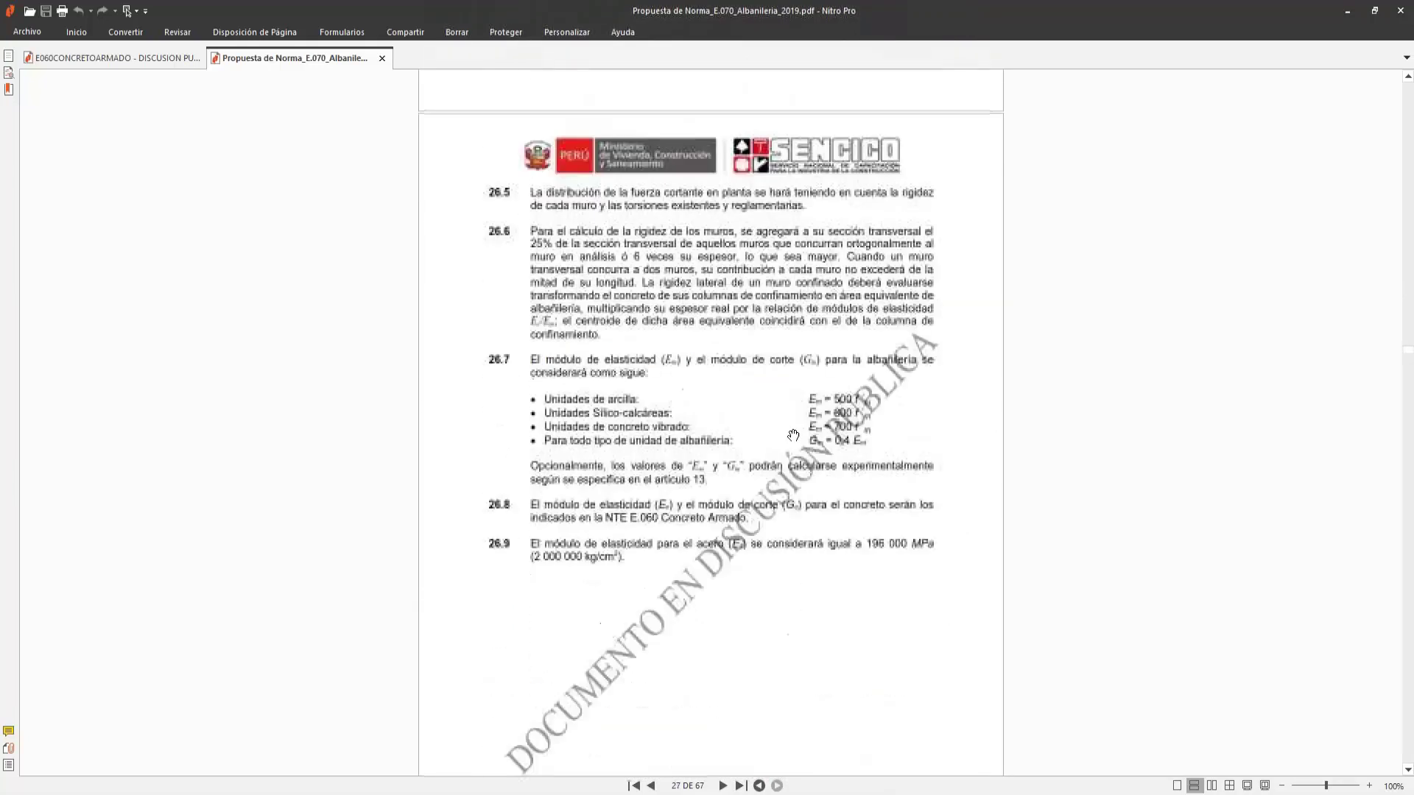
pyautogui.keyDown('ctrl'); pyautogui.scroll(2, 790, 439); pyautogui.keyUp('ctrl')
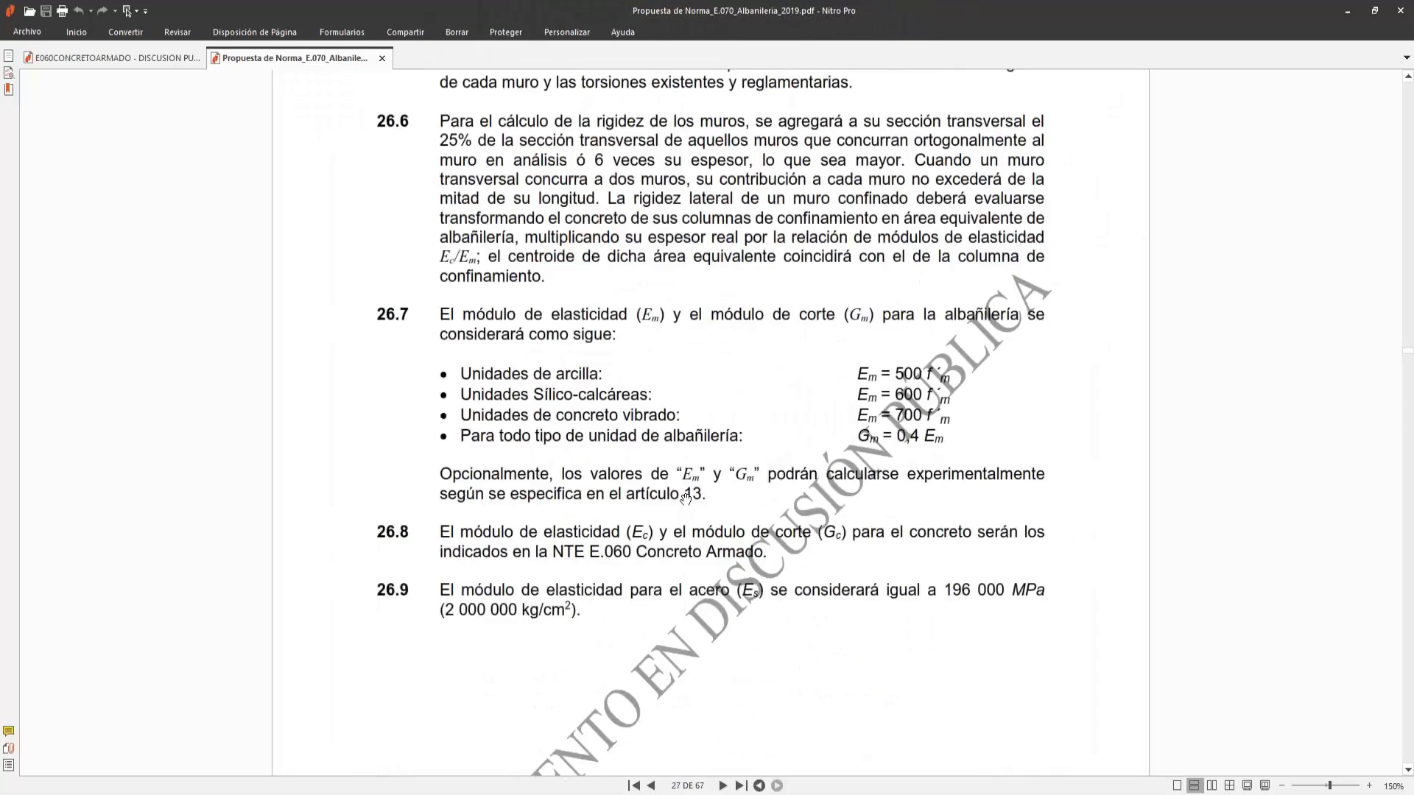
pyautogui.keyDown('ctrl'); pyautogui.scroll(1, 686, 498); pyautogui.keyUp('ctrl')
pyautogui.hotkey('ctrl', '1')
pyautogui.keyDown('ctrl'); pyautogui.moveTo(708, 474); pyautogui.dragTo(540, 582); pyautogui.keyUp('ctrl')
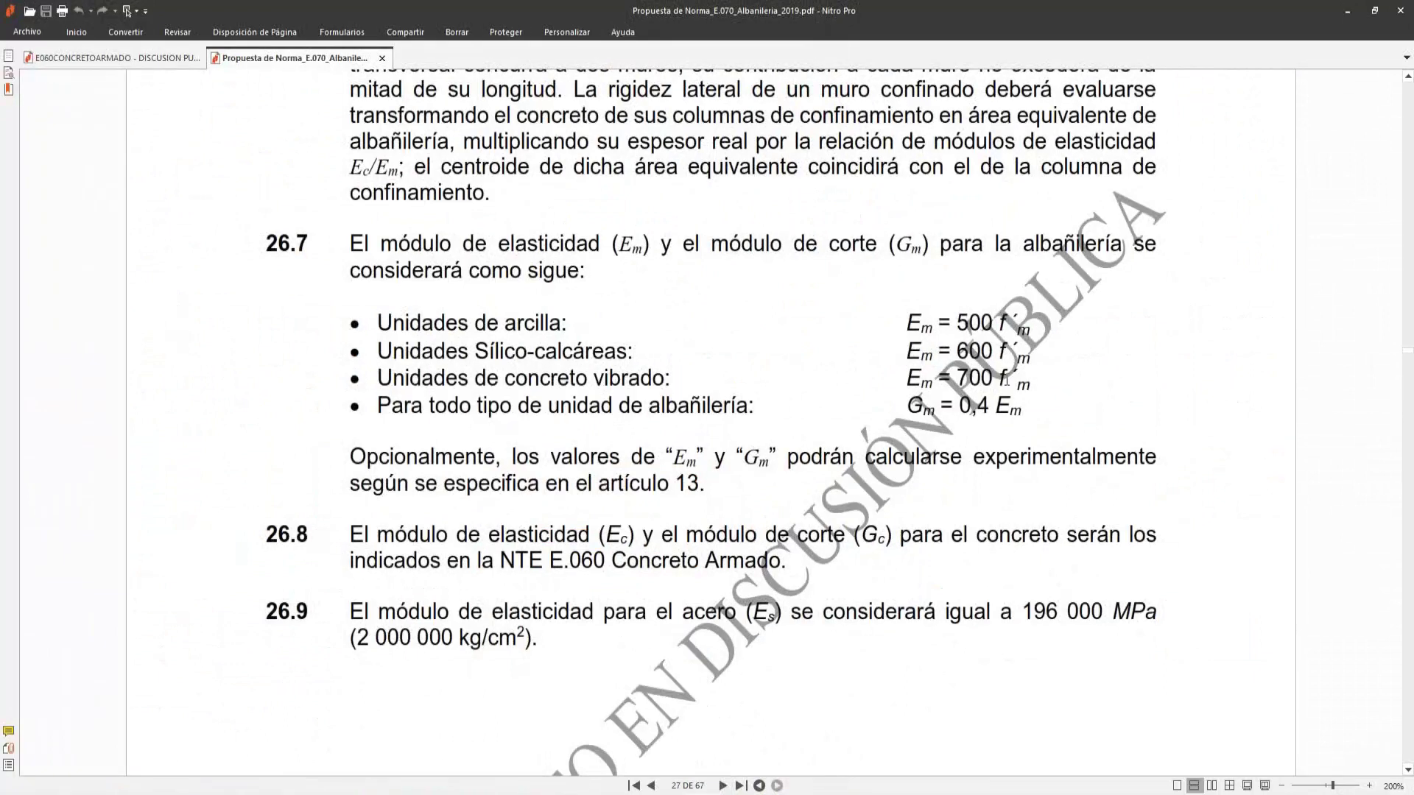
# - Mark the Gm = 0,4 Em line in article 26.7 with a box and arrow, and note μ = 0.25 beside it
pyautogui.hotkey('ctrl', '2')
pyautogui.moveTo(1068, 389); pyautogui.dragTo(327, 434)
pyautogui.moveTo(1083, 414); pyautogui.dragTo(1270, 447)
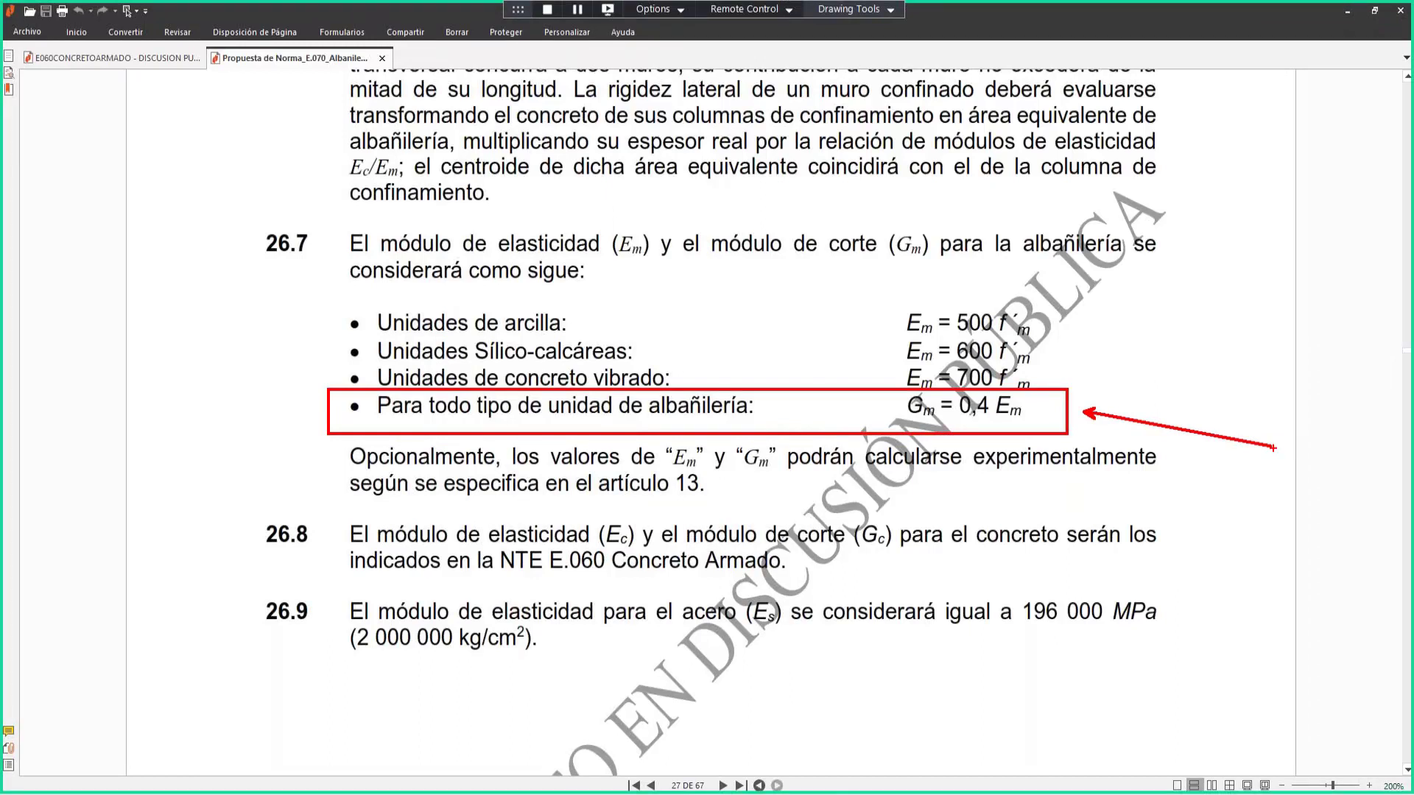
pyautogui.moveTo(1208, 525)
pyautogui.mouseDown()
pyautogui.moveTo(1237, 508)
pyautogui.moveTo(1248, 524)
pyautogui.moveTo(1277, 514)
pyautogui.mouseUp()
pyautogui.moveTo(1258, 522); pyautogui.dragTo(1296, 500)
pyautogui.moveTo(1309, 512); pyautogui.dragTo(1334, 516)
pyautogui.moveTo(1337, 496); pyautogui.dragTo(1335, 517)
pyautogui.moveTo(1338, 496)
pyautogui.mouseDown()
pyautogui.moveTo(1303, 474)
pyautogui.moveTo(1307, 548)
pyautogui.moveTo(1371, 468)
pyautogui.mouseUp()
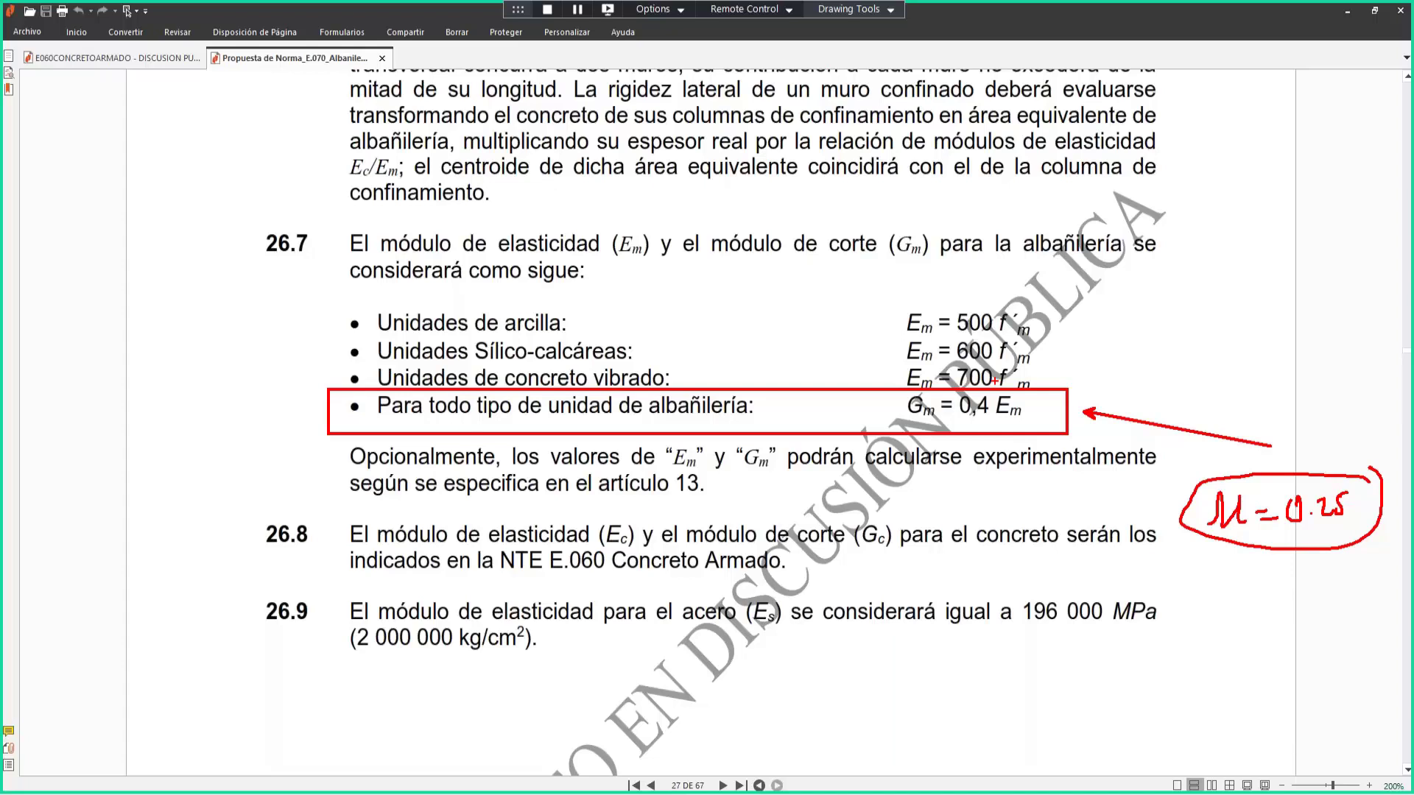
pyautogui.moveTo(1065, 374); pyautogui.dragTo(1154, 308)
pyautogui.press('Escape')
# - Switch to the 11.0 CCIP_Albañilería_Modelamiento Estructural presentation in PowerPoint and examine slide 22 on concrete's Ec and G full screen
pyautogui.click(1341, 15)
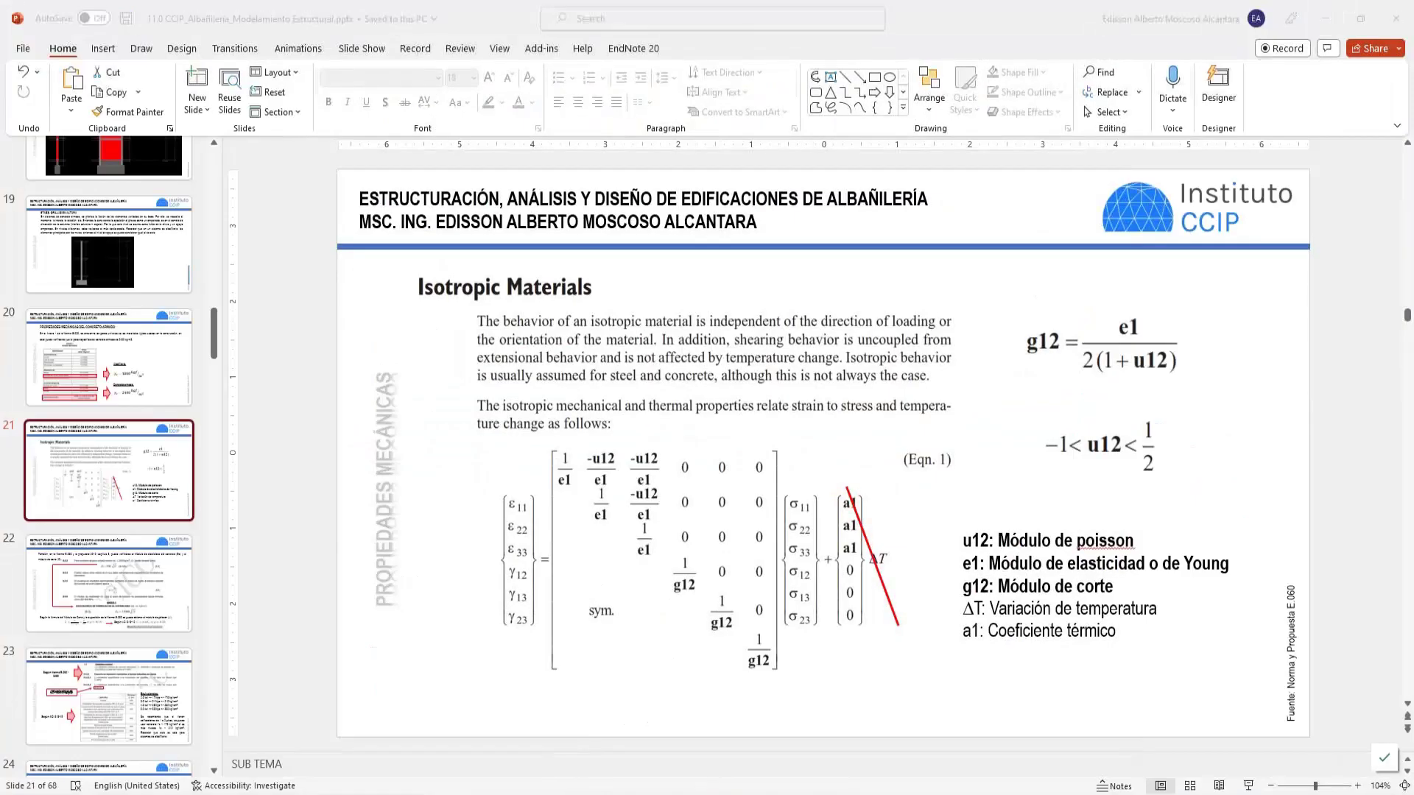
pyautogui.hotkey('alt', 'Tab')
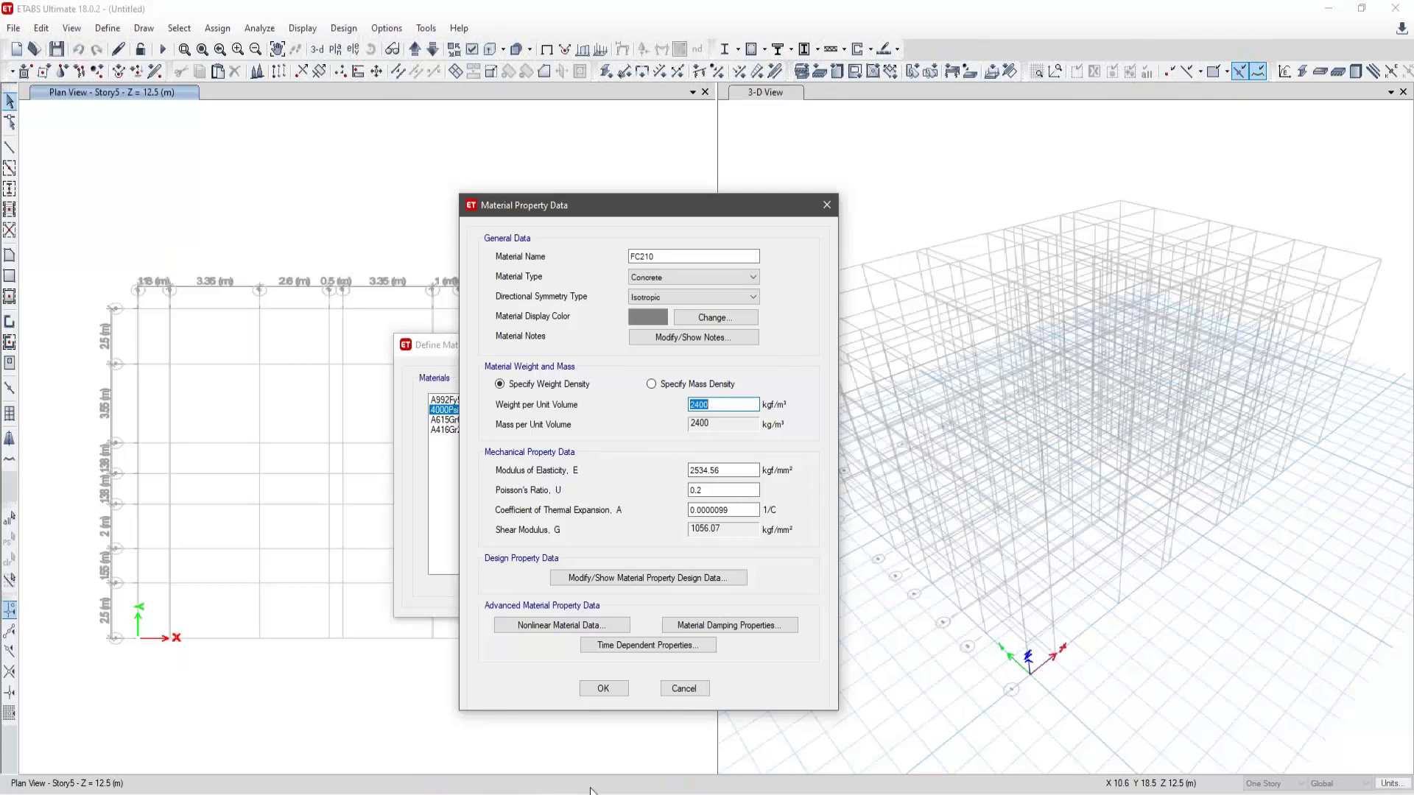
pyautogui.click(451, 794)
pyautogui.click(430, 744)
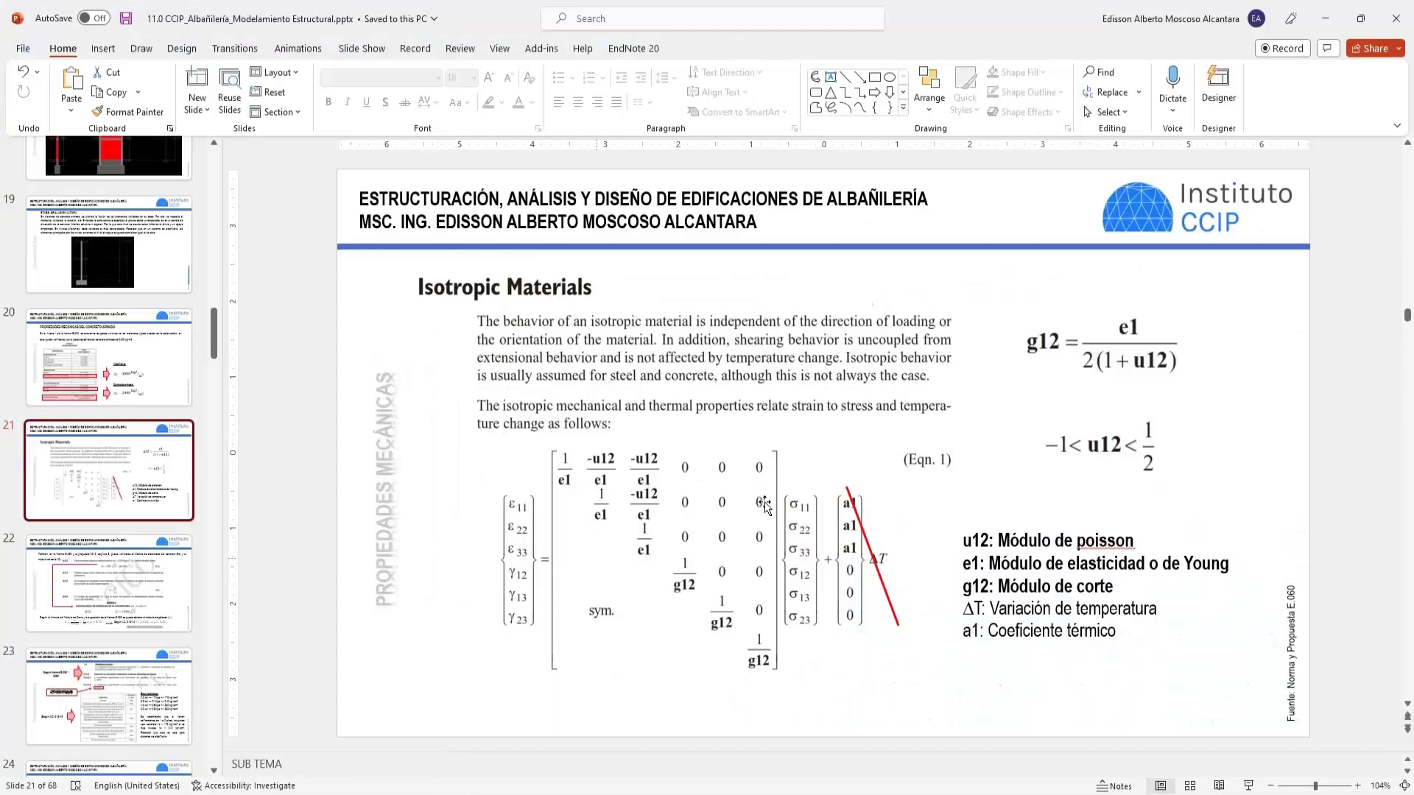
pyautogui.scroll(-1, 950, 460)
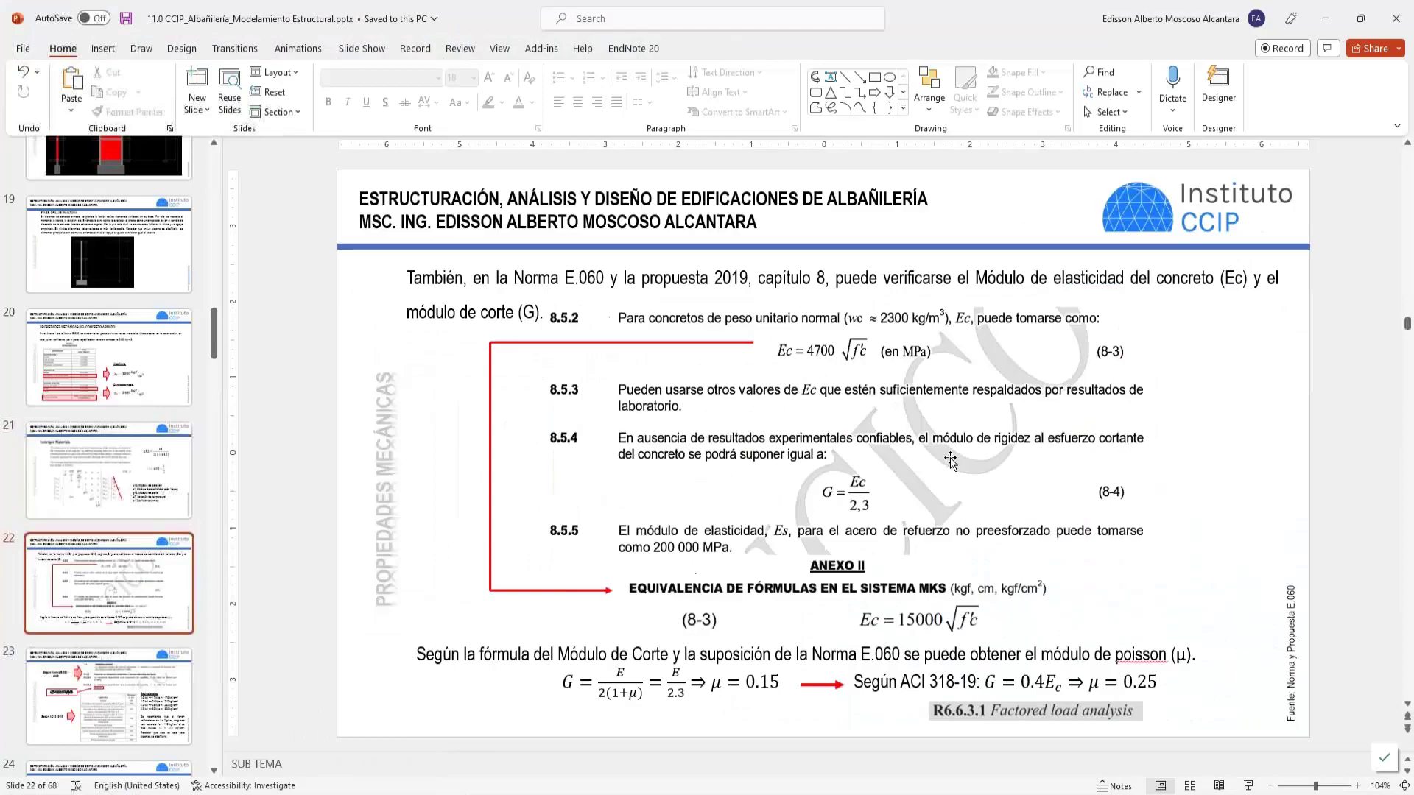
pyautogui.hotkey('shift', 'F5')
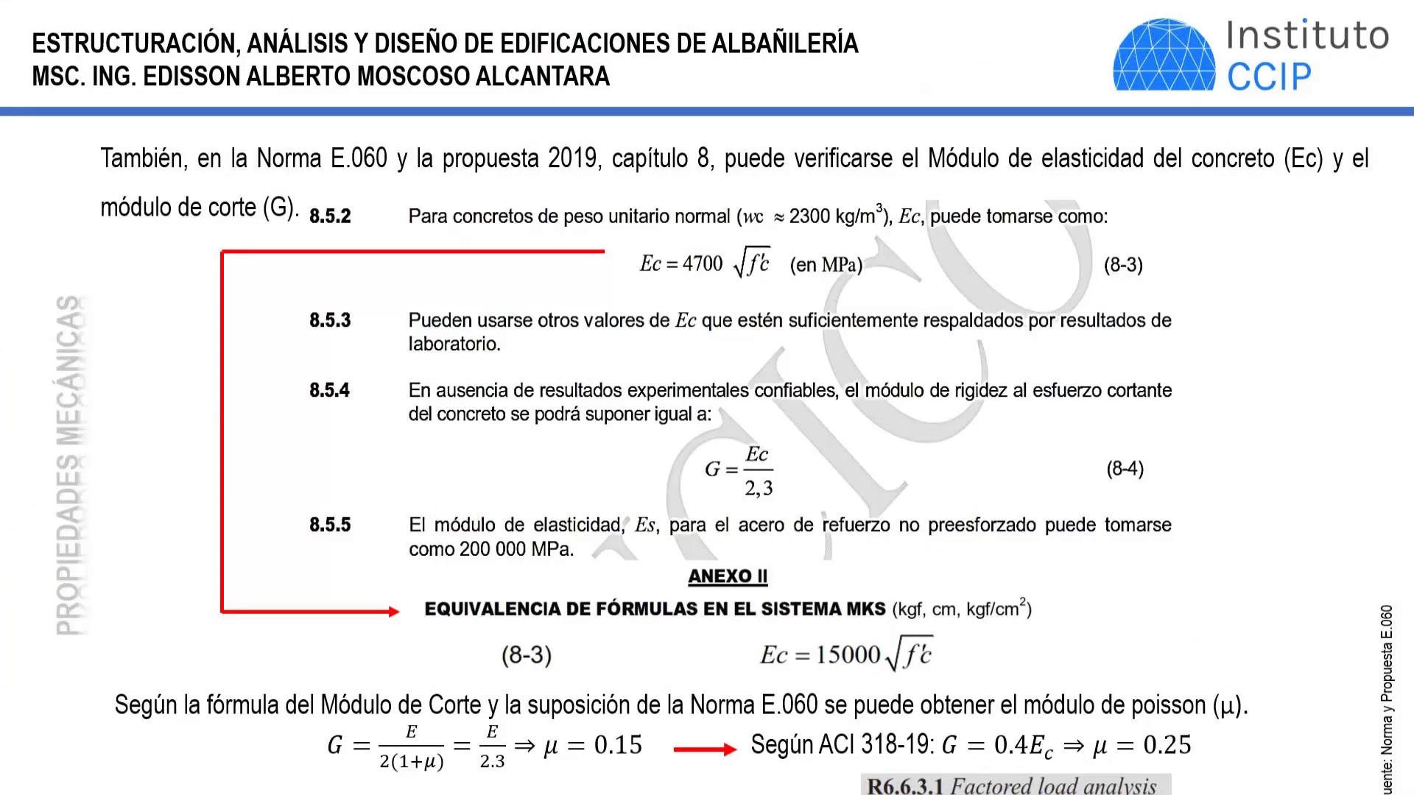
pyautogui.click(83, 782)
pyautogui.click(86, 664)
pyautogui.press('Escape')
pyautogui.press('Escape')
# - Back in ETABS, set FC210's modulus of elasticity with the CSI Calculator to 15000*sqrt(210), using cm and kgf units
pyautogui.hotkey('alt', 'Tab')
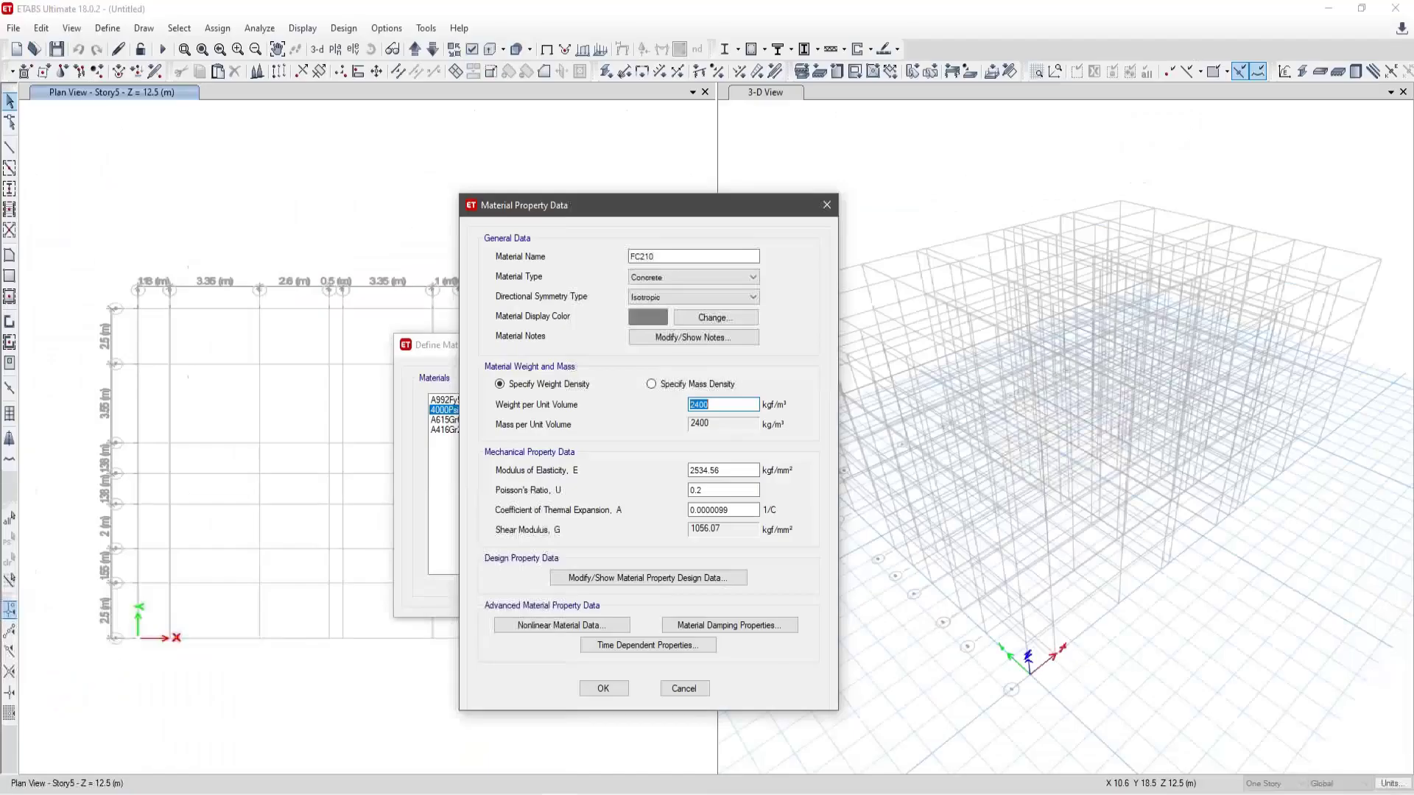
pyautogui.click(740, 471)
pyautogui.doubleClick(740, 471)
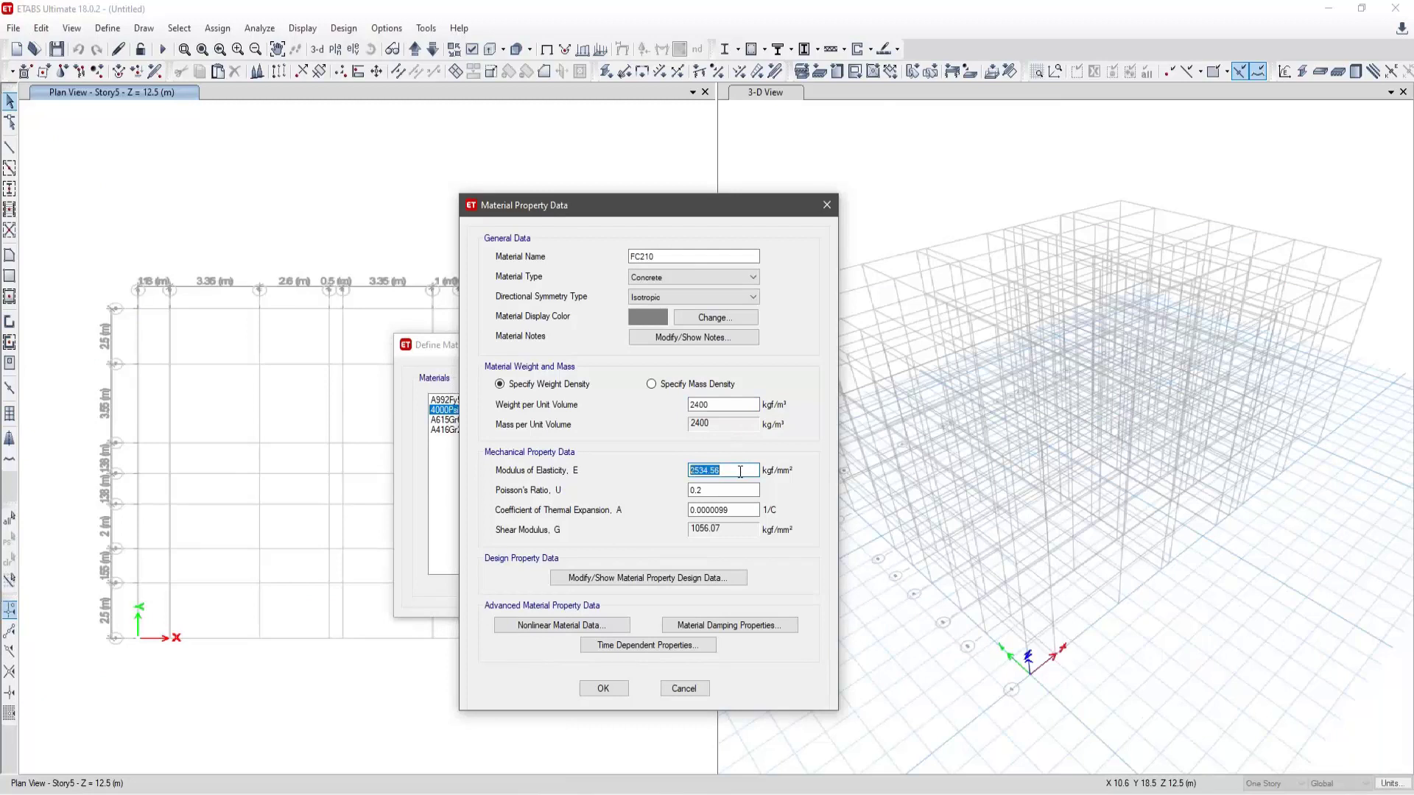
pyautogui.hotkey('alt', 'Tab')
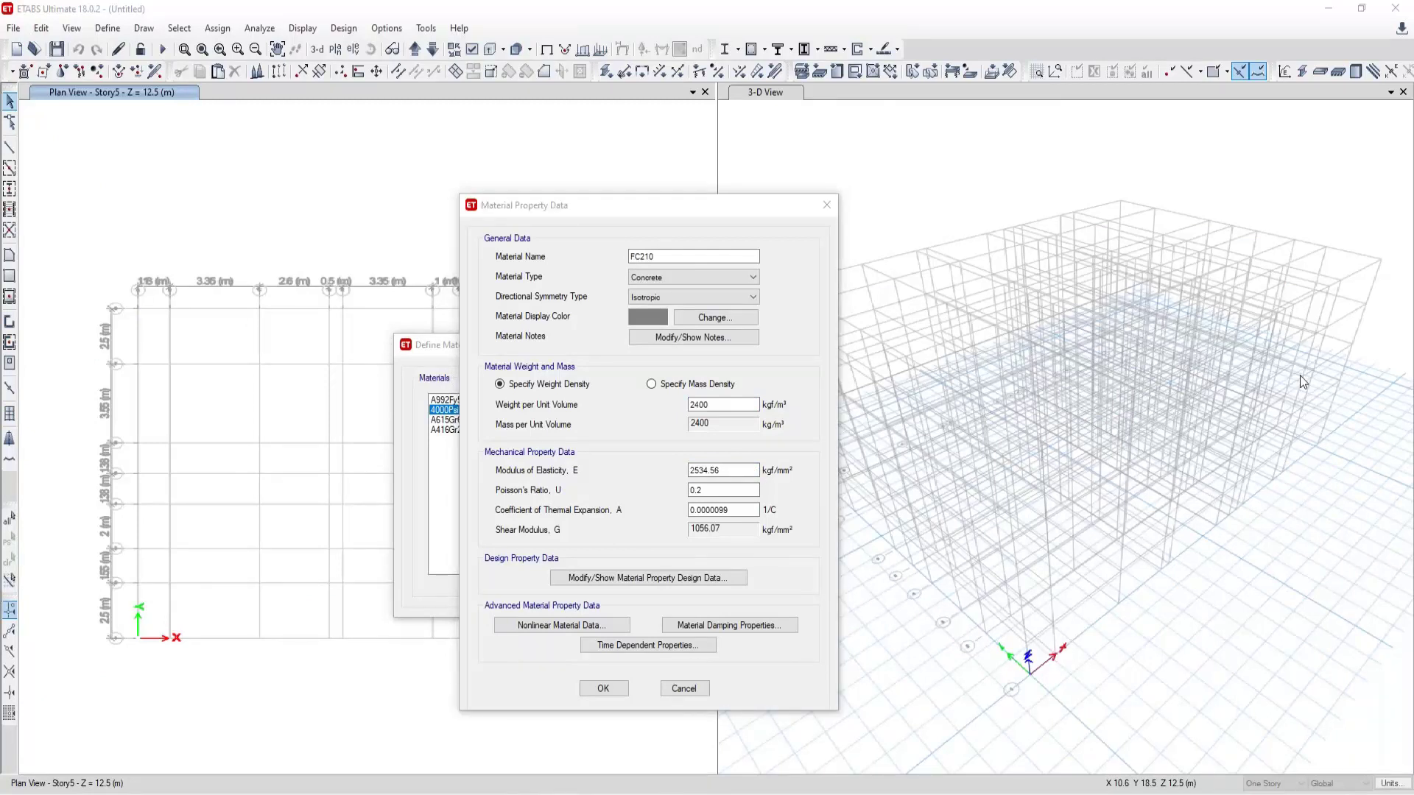
pyautogui.click(1237, 450)
pyautogui.click(1228, 476)
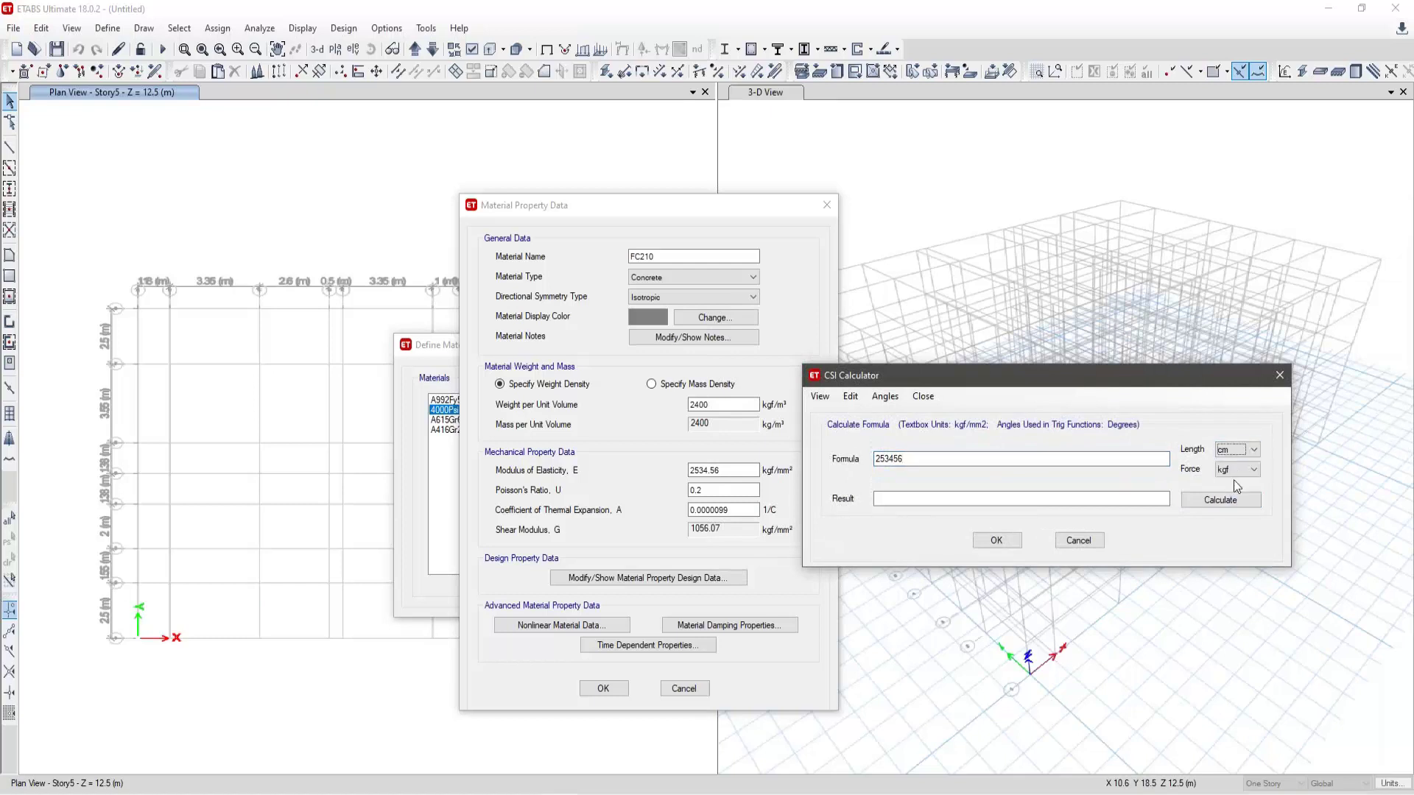
pyautogui.moveTo(914, 461); pyautogui.dragTo(822, 464)
pyautogui.write('15000*sqrt(')
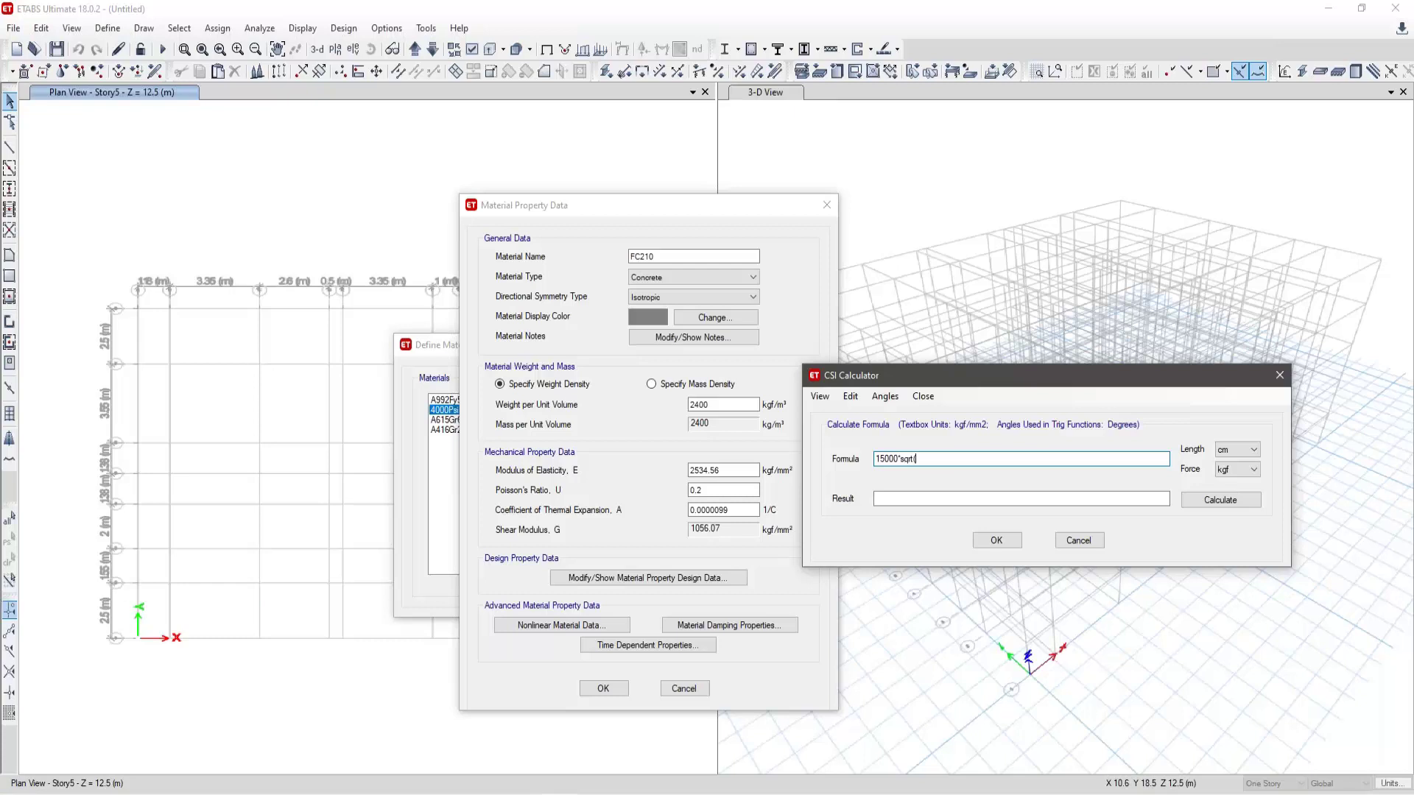
pyautogui.write('210')
pyautogui.click(1221, 504)
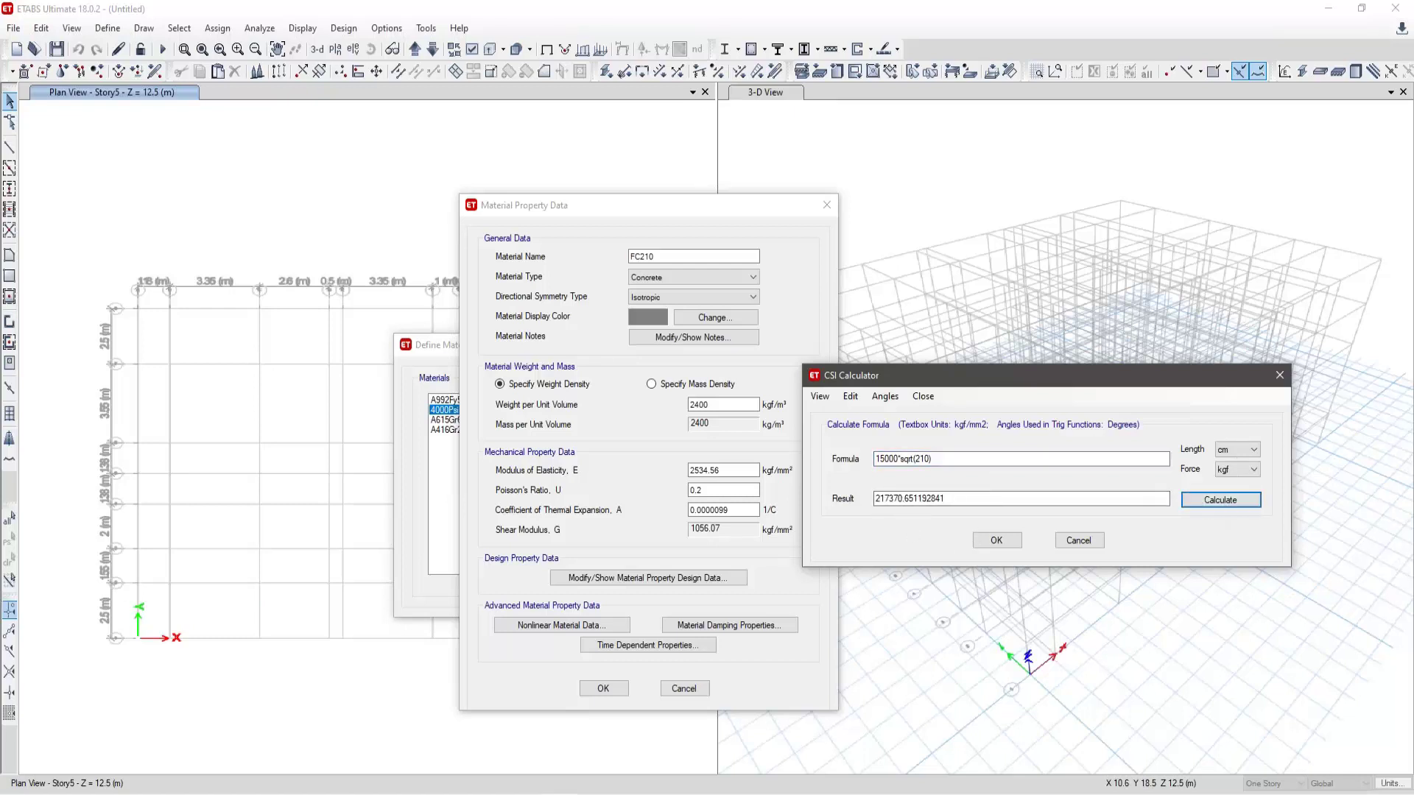
pyautogui.click(921, 498)
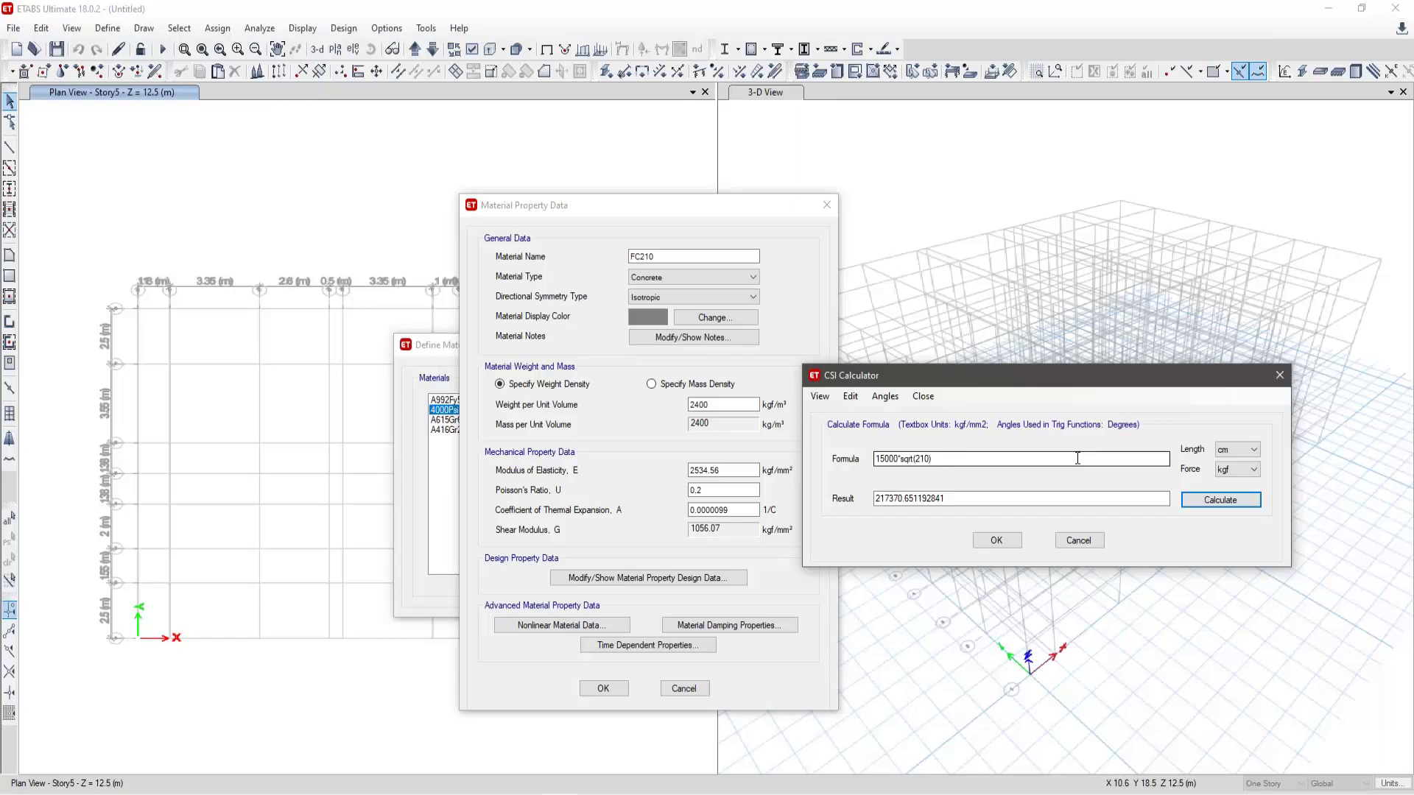
pyautogui.click(987, 545)
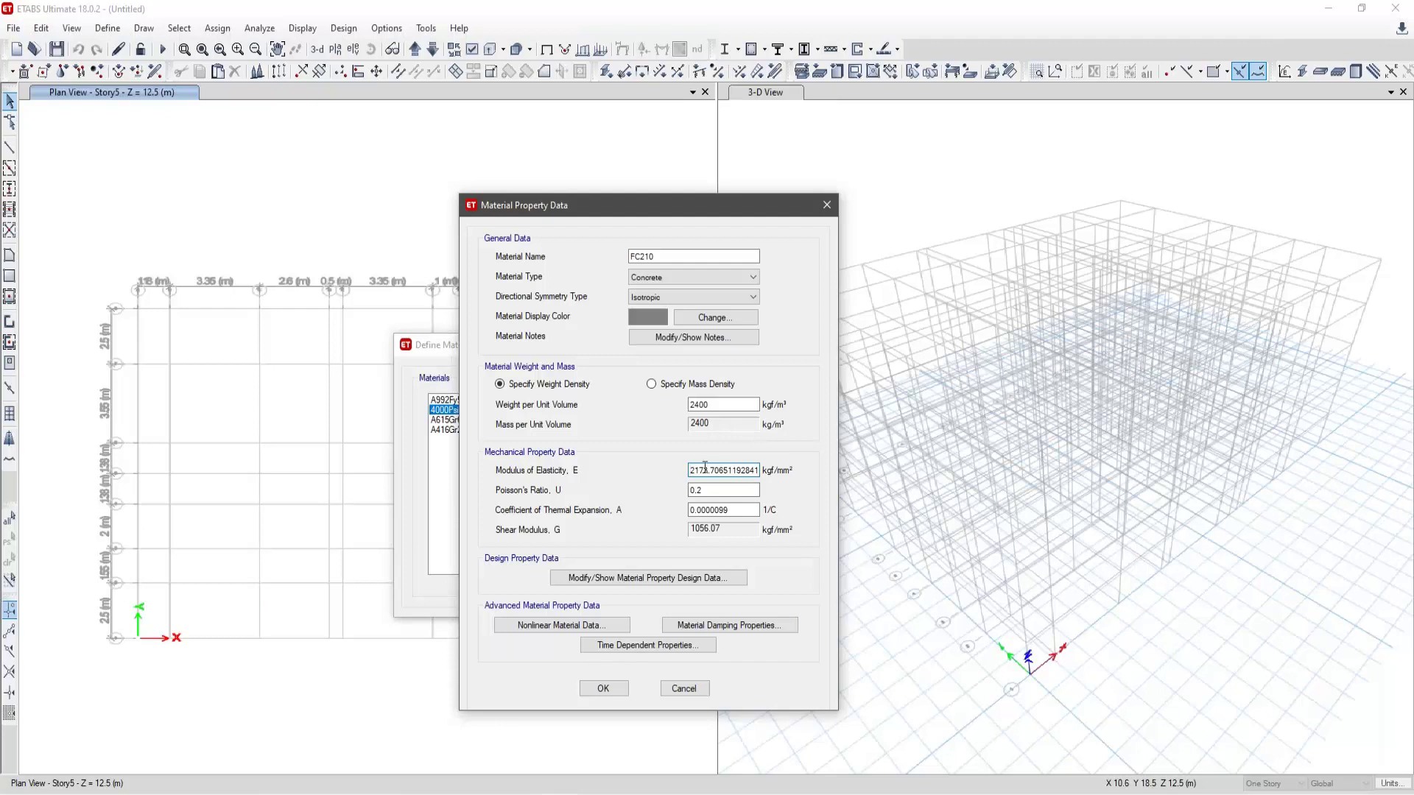
pyautogui.press('Tab')
# - Review the Norma E.060 and ACI 318-19 shear modulus and Poisson's ratio formulas on slide 22 in PowerPoint, boxing the key expressions
pyautogui.moveTo(471, 789)
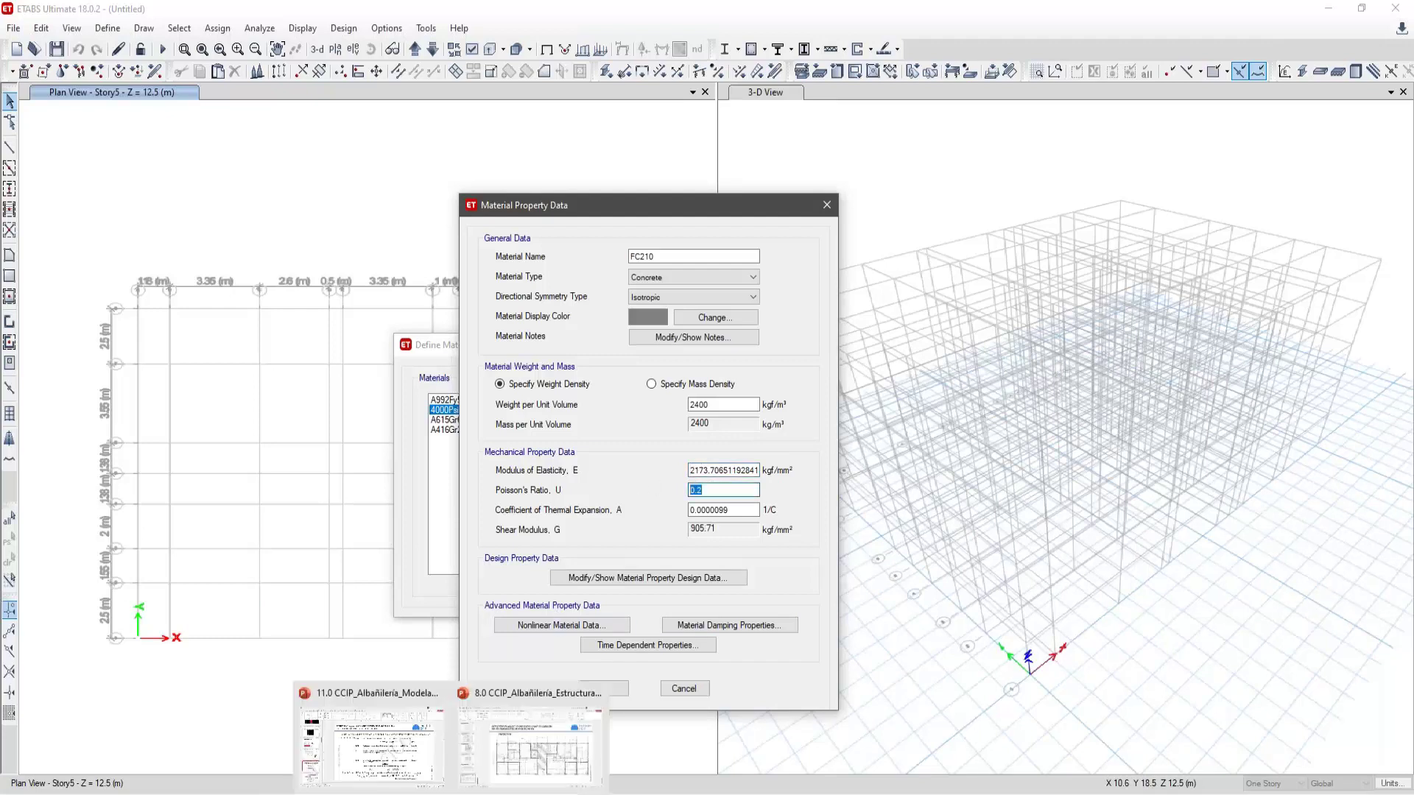
pyautogui.click(372, 743)
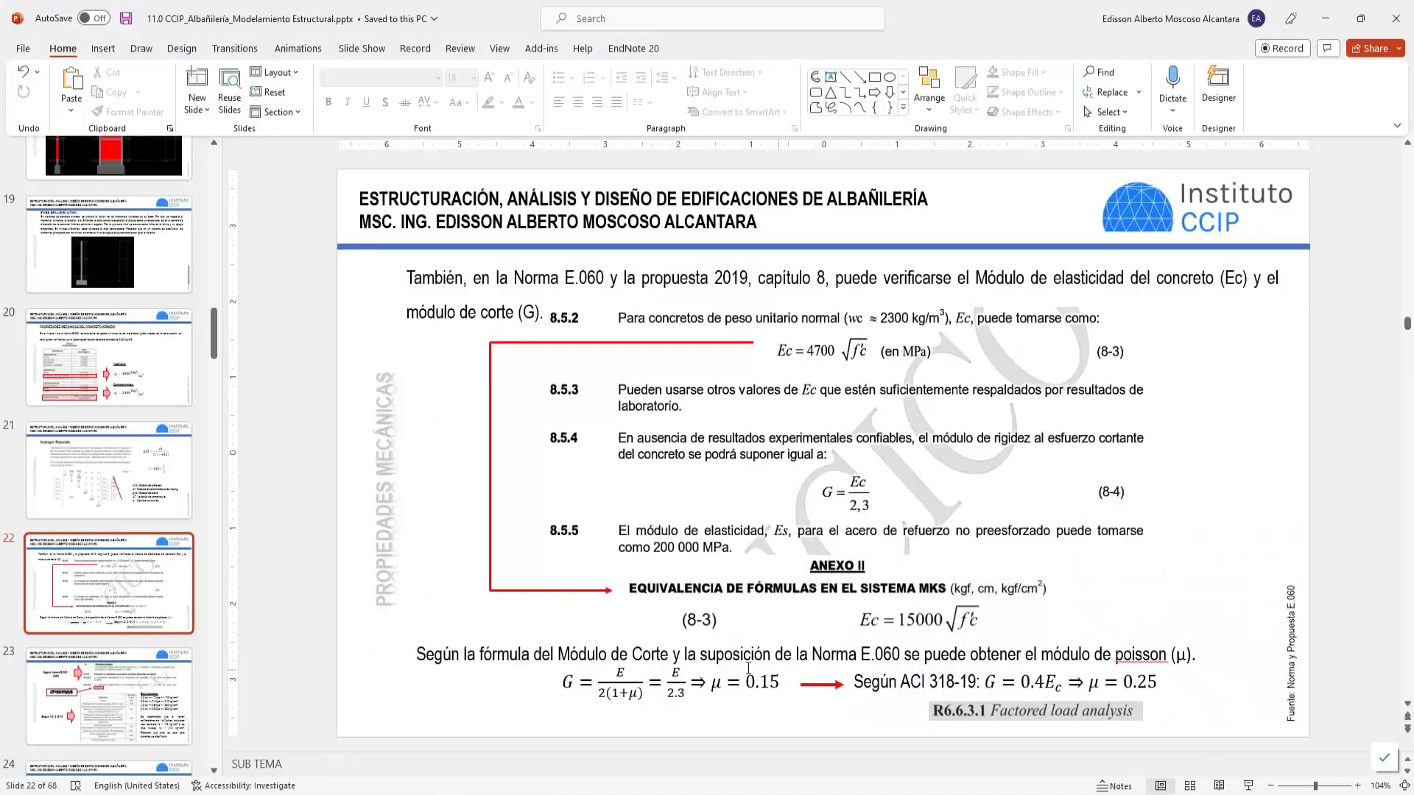
pyautogui.moveTo(797, 654); pyautogui.dragTo(894, 652)
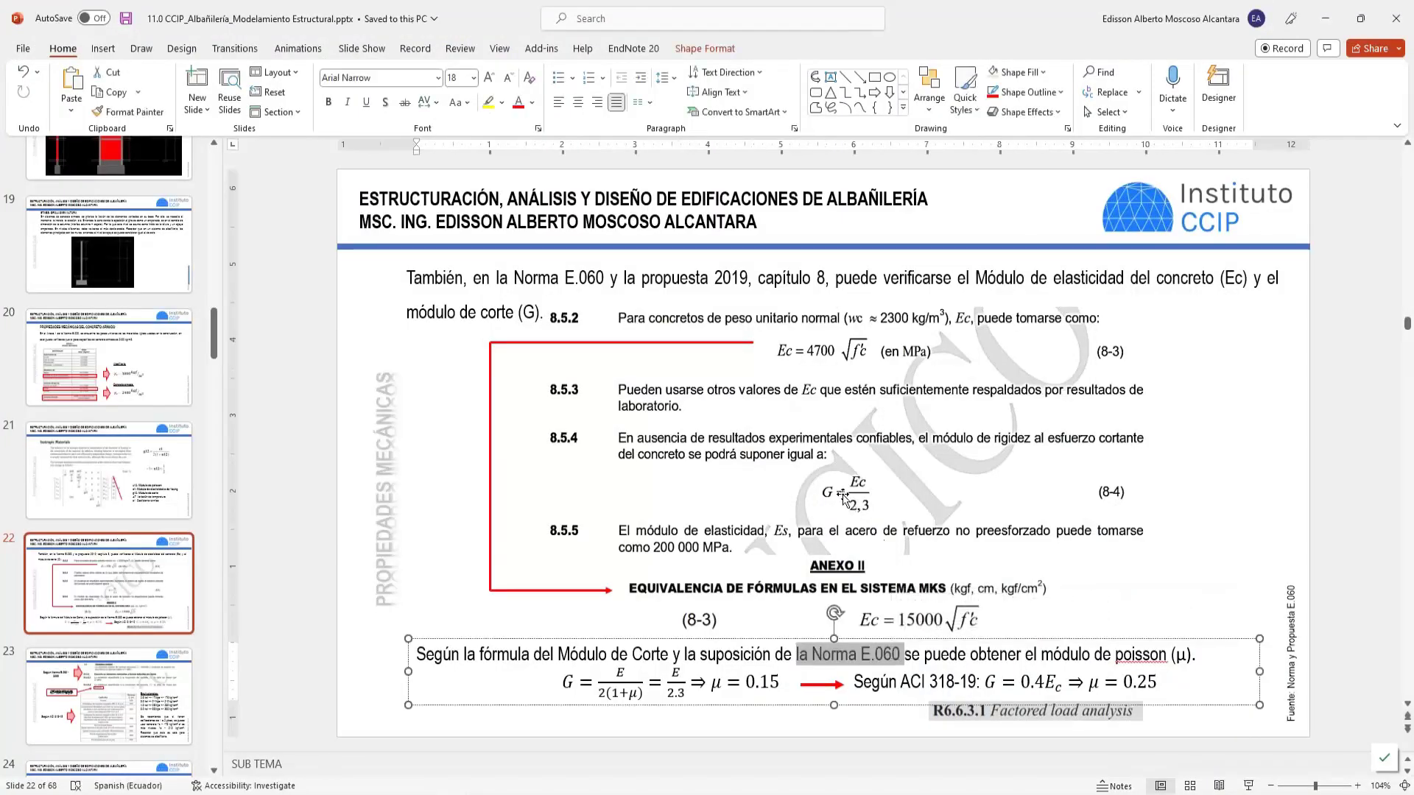
pyautogui.hotkey('ctrl', '1')
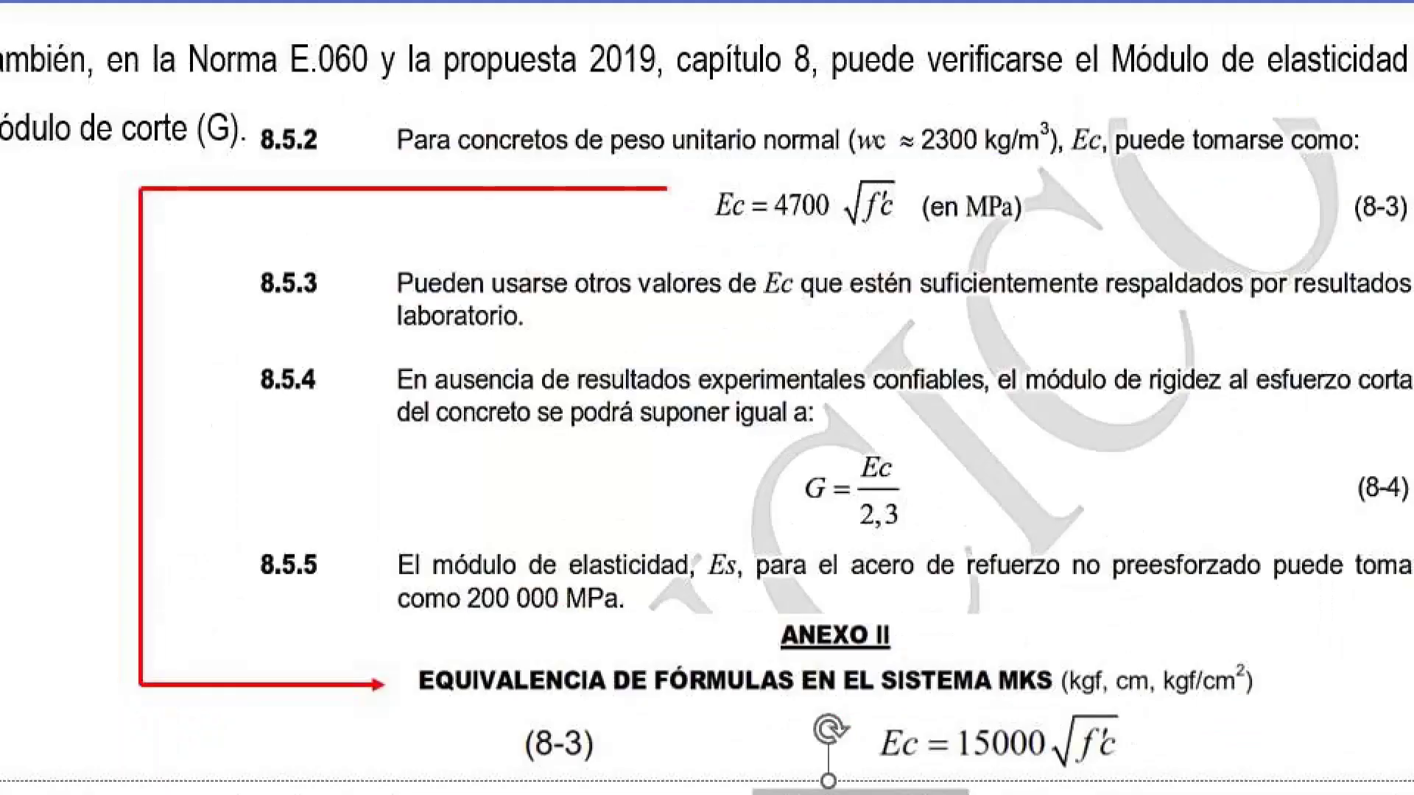
pyautogui.click(729, 461)
pyautogui.moveTo(729, 461)
pyautogui.keyDown('ctrl'); pyautogui.mouseDown()
pyautogui.moveTo(891, 586)
pyautogui.moveTo(959, 507)
pyautogui.mouseUp(); pyautogui.keyUp('ctrl')
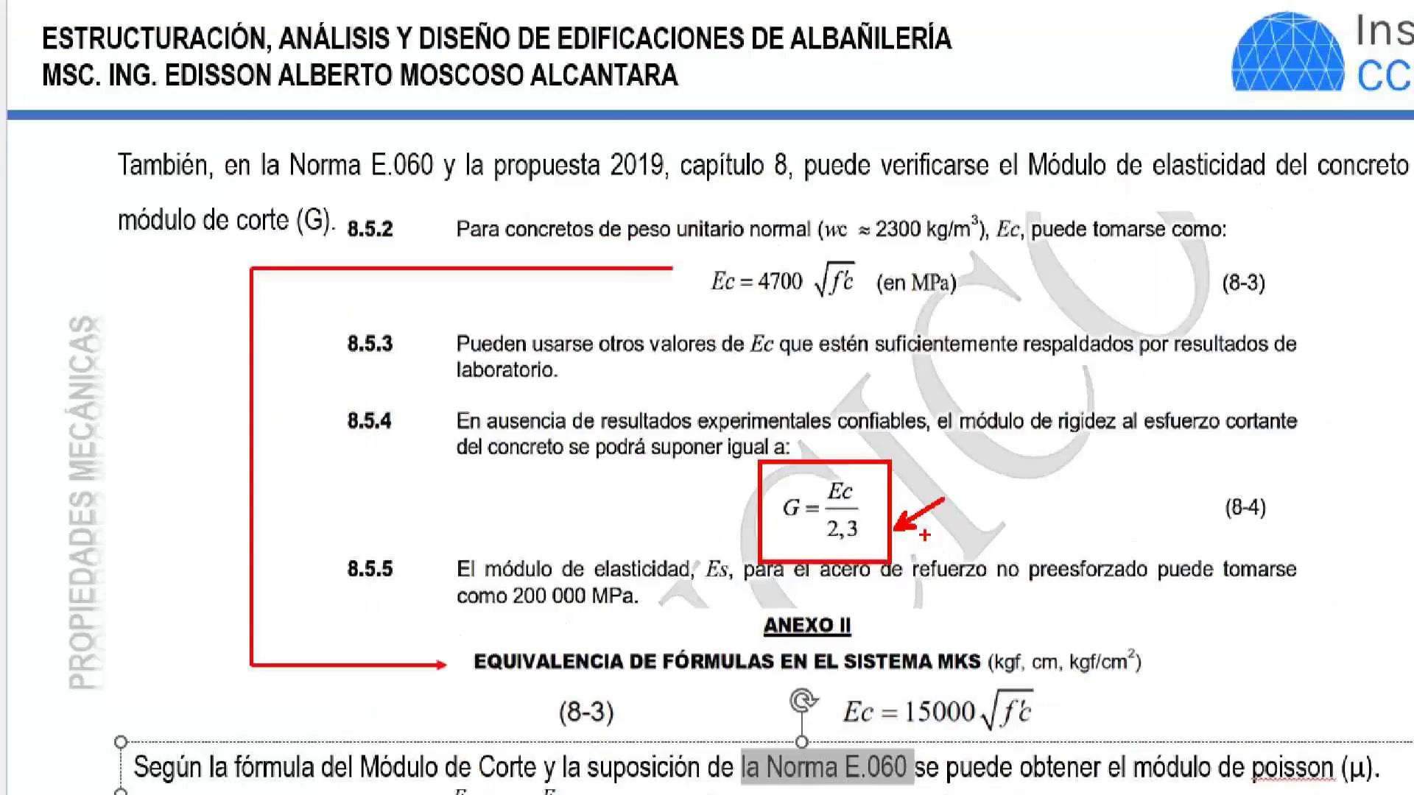
pyautogui.press('Escape')
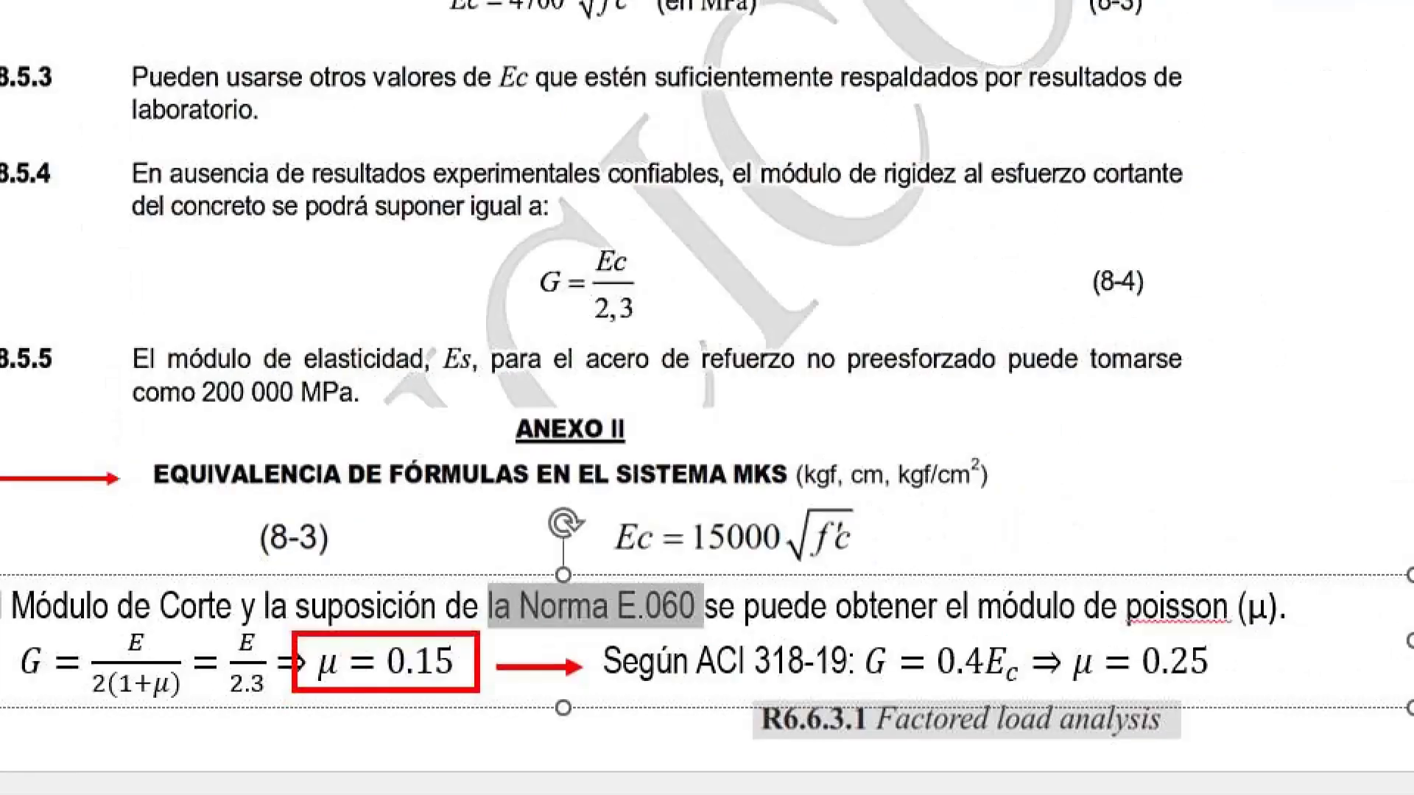
pyautogui.moveTo(847, 625)
pyautogui.mouseDown()
pyautogui.moveTo(754, 678)
pyautogui.moveTo(650, 696)
pyautogui.mouseUp()
pyautogui.moveTo(1024, 622); pyautogui.dragTo(844, 690)
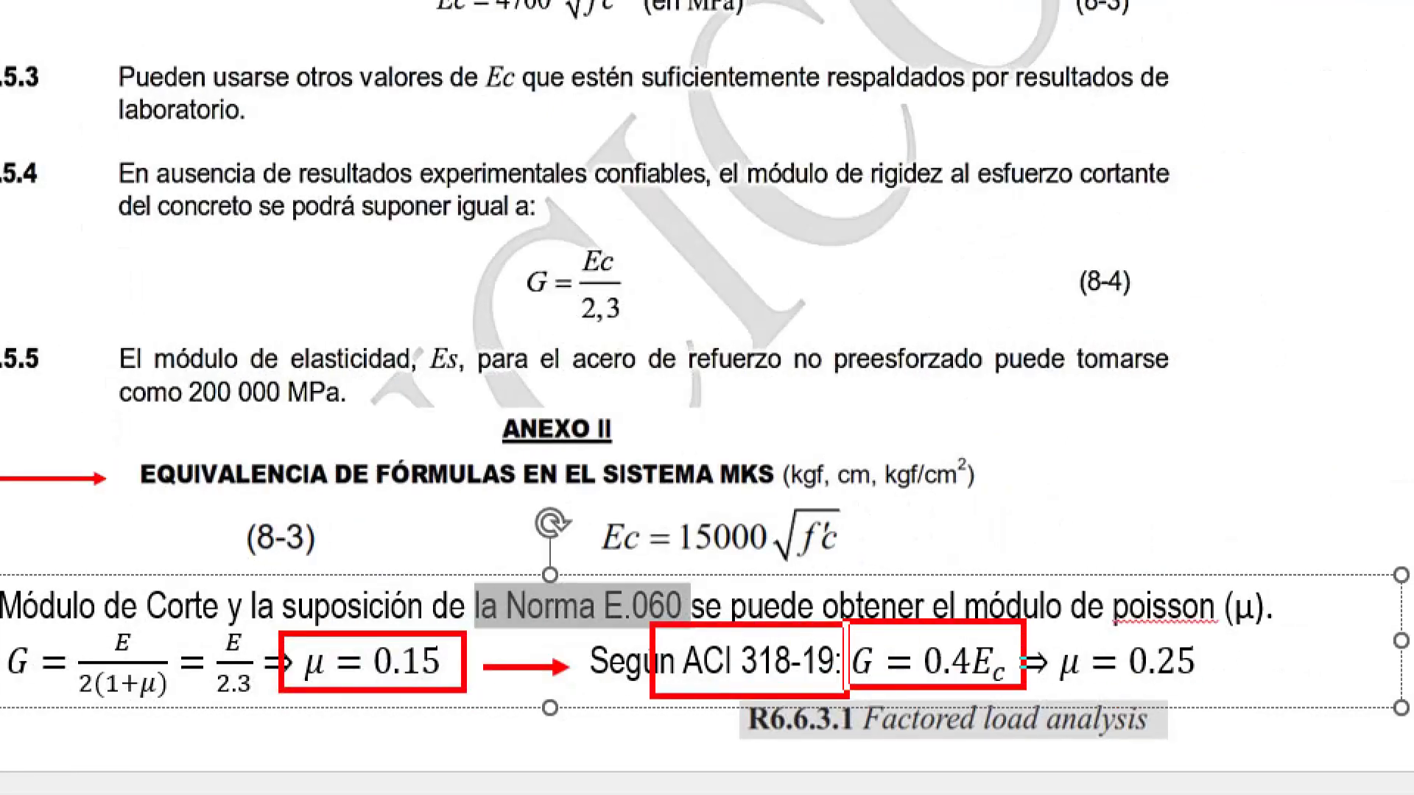
pyautogui.moveTo(1221, 631); pyautogui.dragTo(1034, 692)
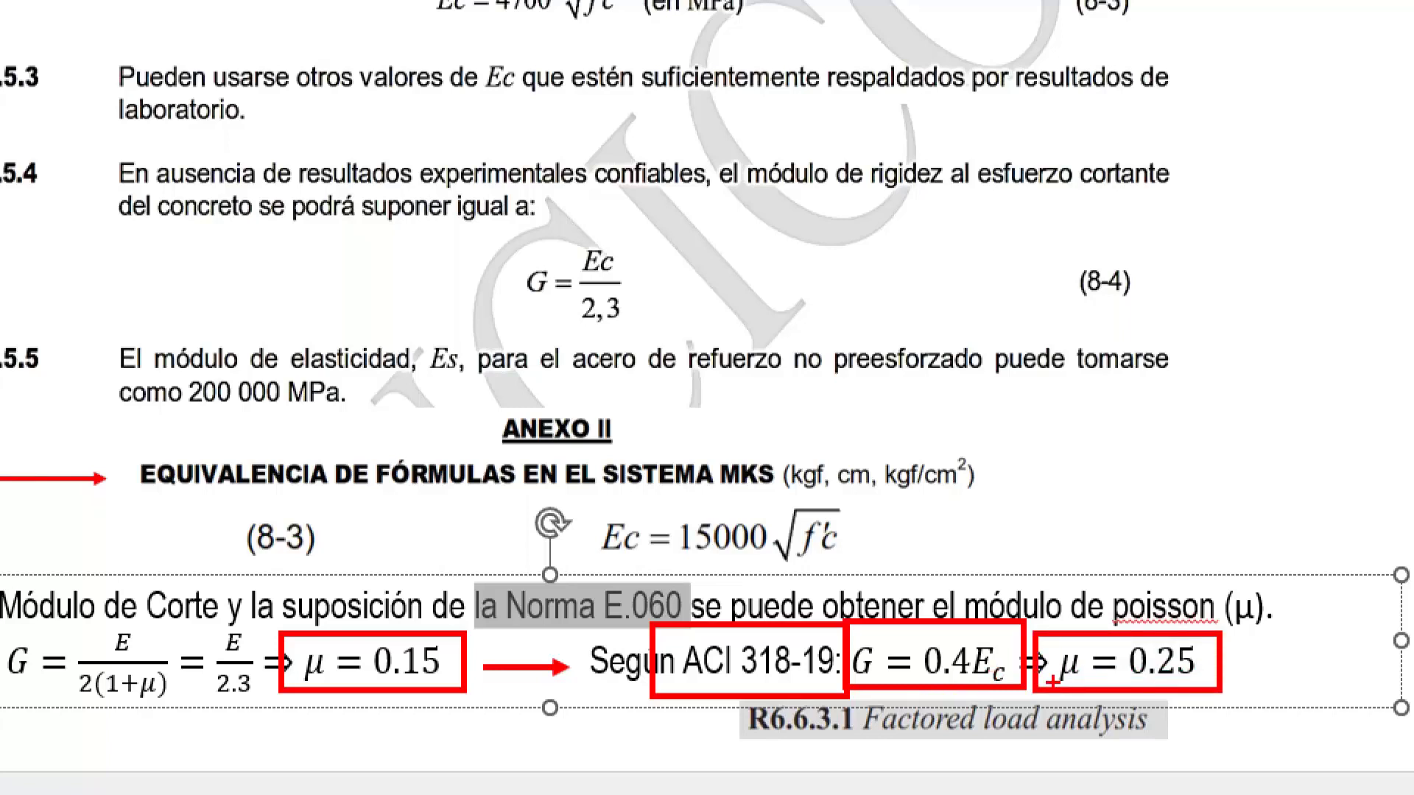
pyautogui.press('Escape')
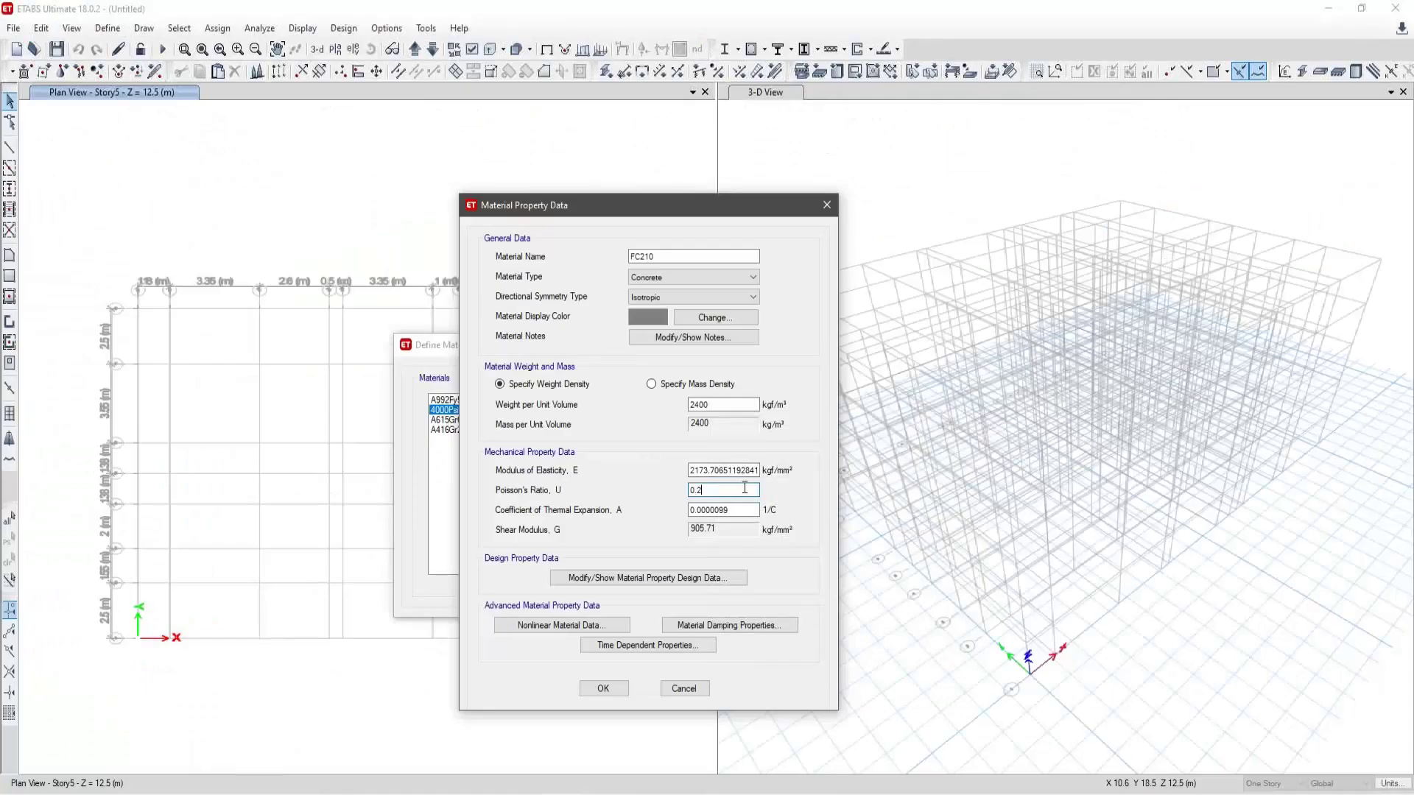
# - Set Poisson's ratio of the FC210 material to 0.15 in ETABS
pyautogui.moveTo(743, 488); pyautogui.dragTo(684, 488)
pyautogui.write('0.15')
pyautogui.click(724, 470)
# - Set FC210's specified concrete compressive strength f'c to 2.1 kgf/mm² in the design data and check it in the CSI Calculator
pyautogui.click(646, 580)
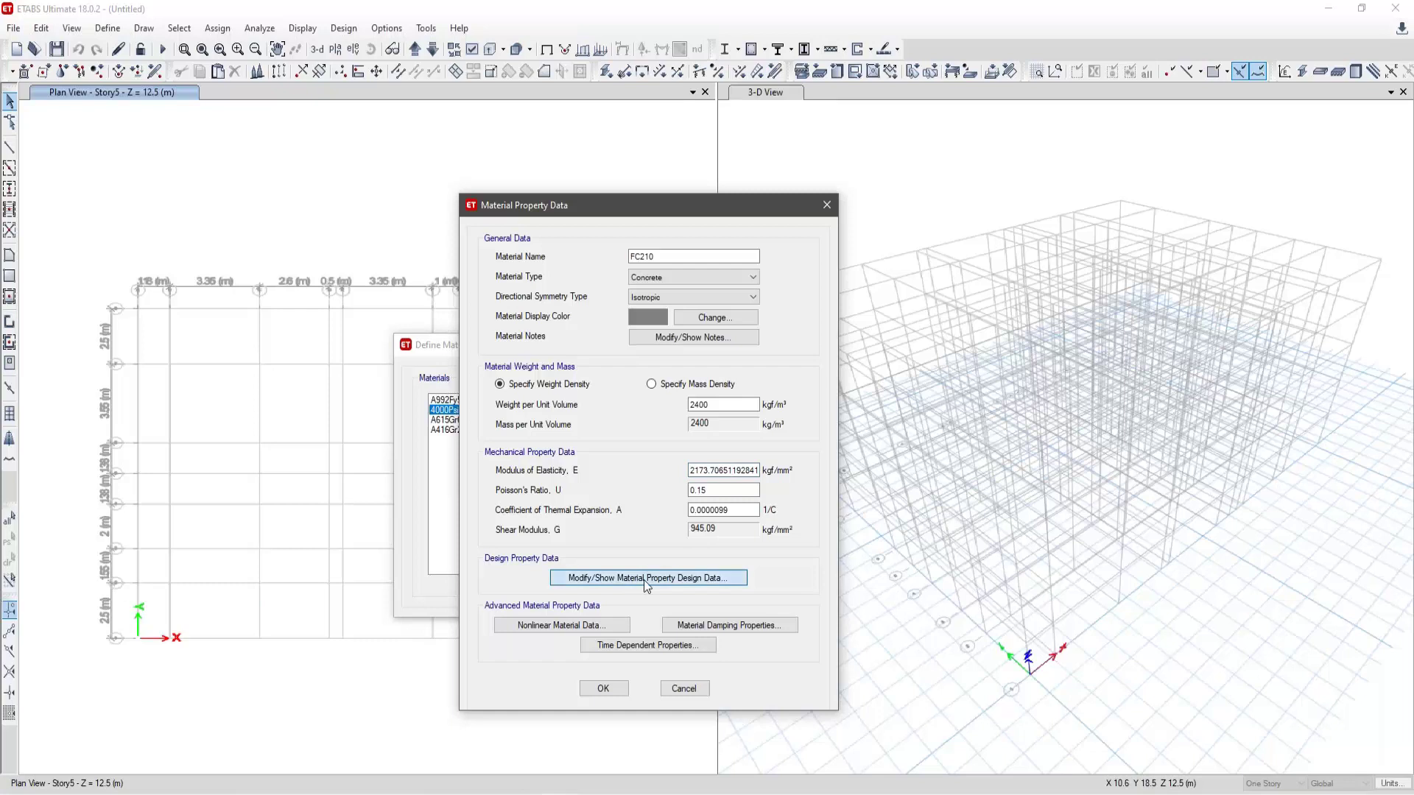
pyautogui.moveTo(1342, 201); pyautogui.dragTo(990, 230)
pyautogui.moveTo(1138, 365); pyautogui.dragTo(1076, 367)
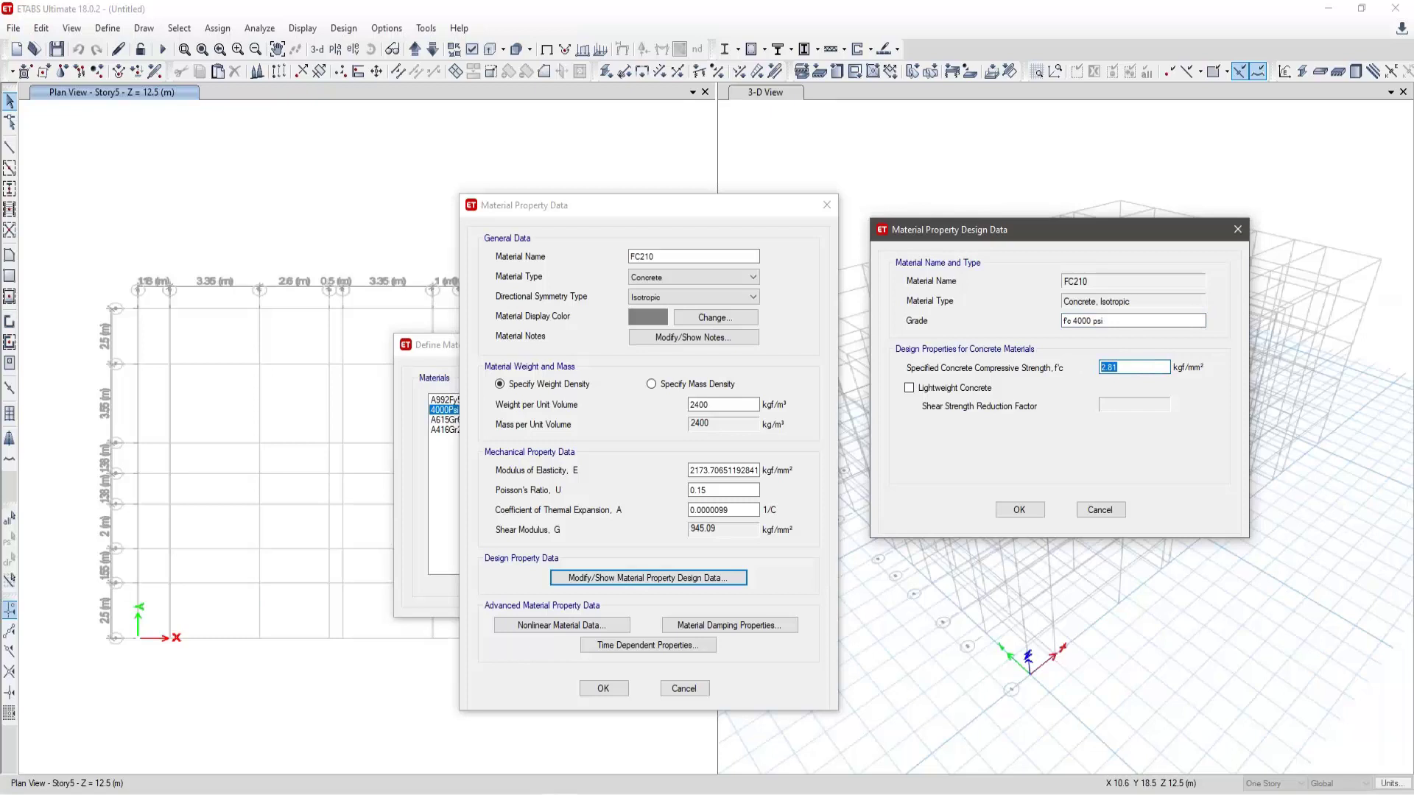
pyautogui.write('2.1')
pyautogui.doubleClick(1146, 366)
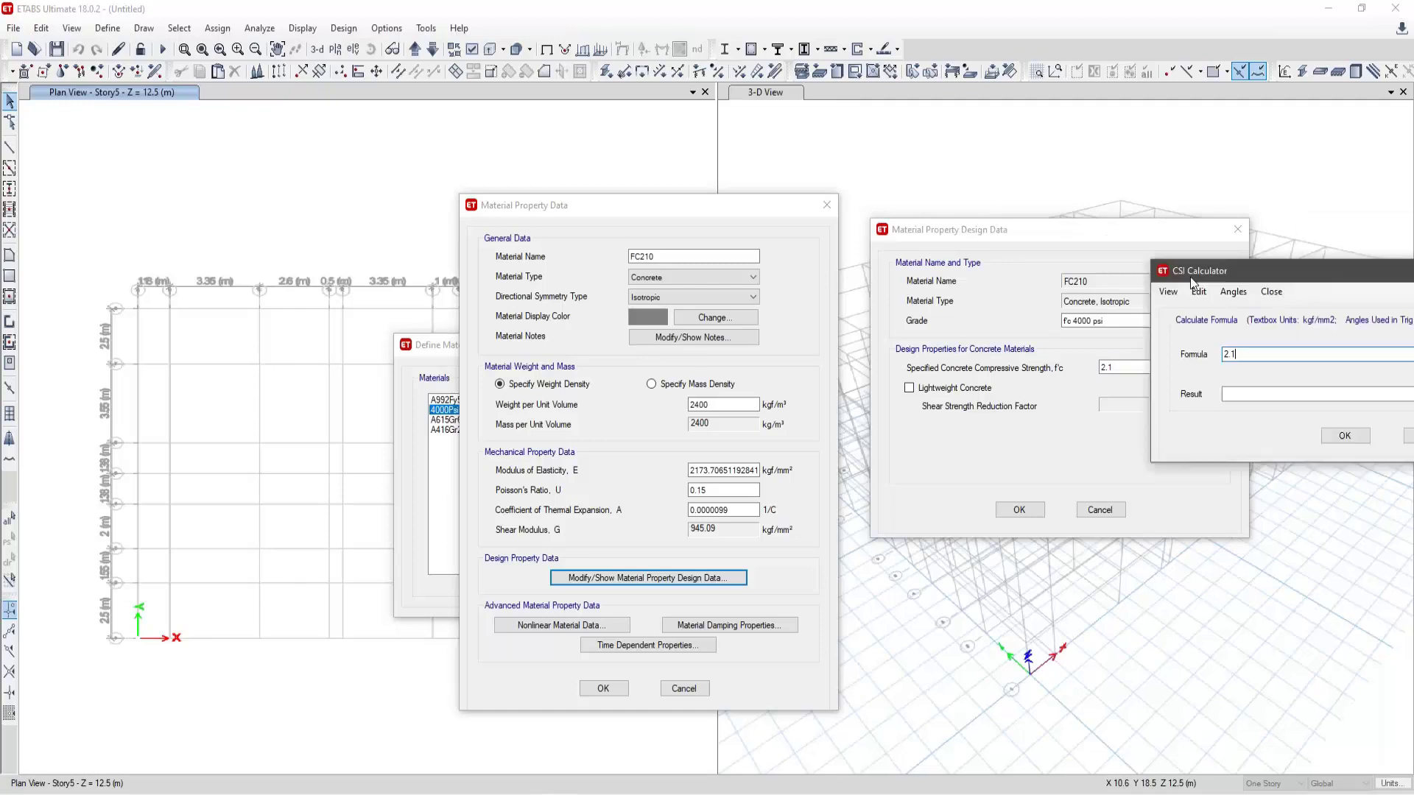
pyautogui.click(1252, 482)
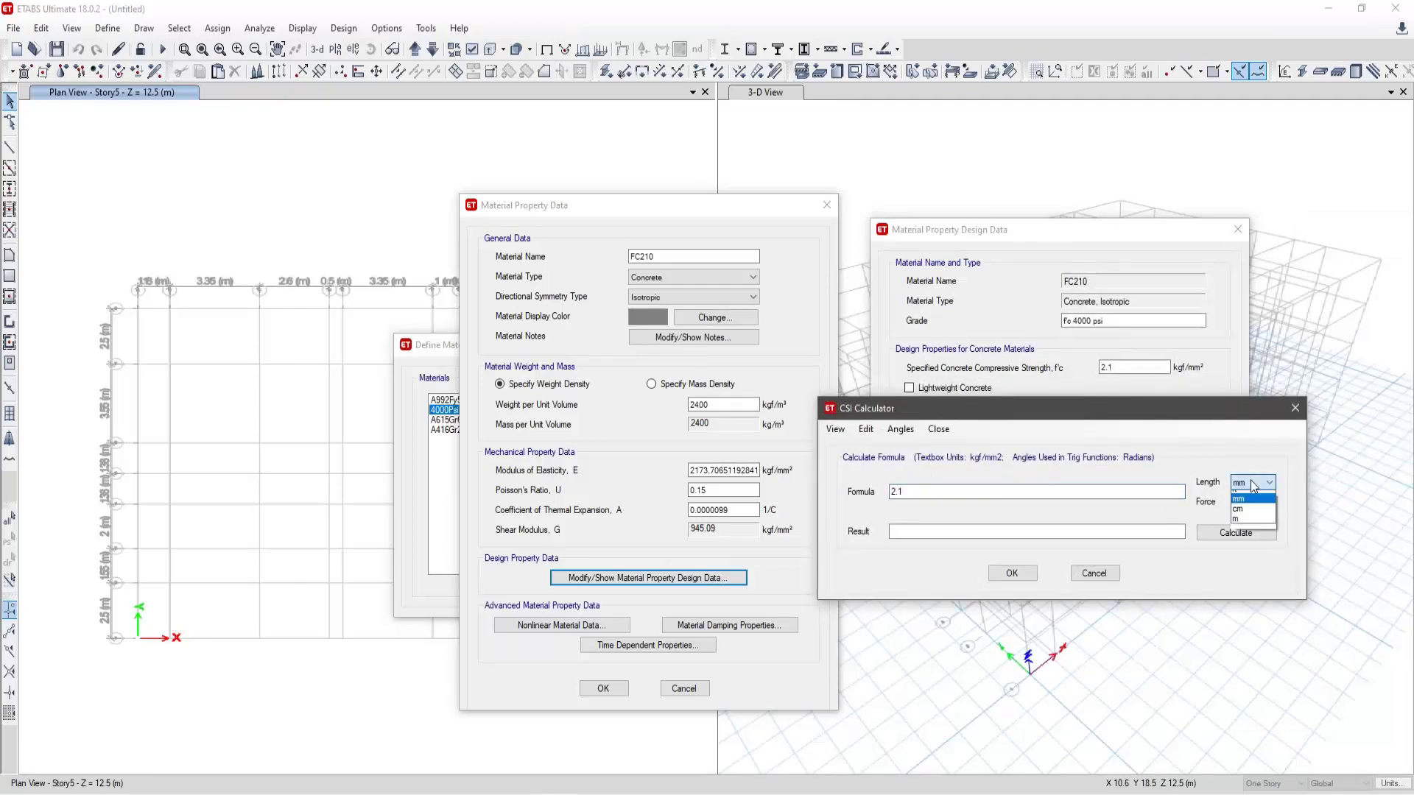
pyautogui.click(1244, 503)
pyautogui.click(1214, 534)
pyautogui.click(1022, 572)
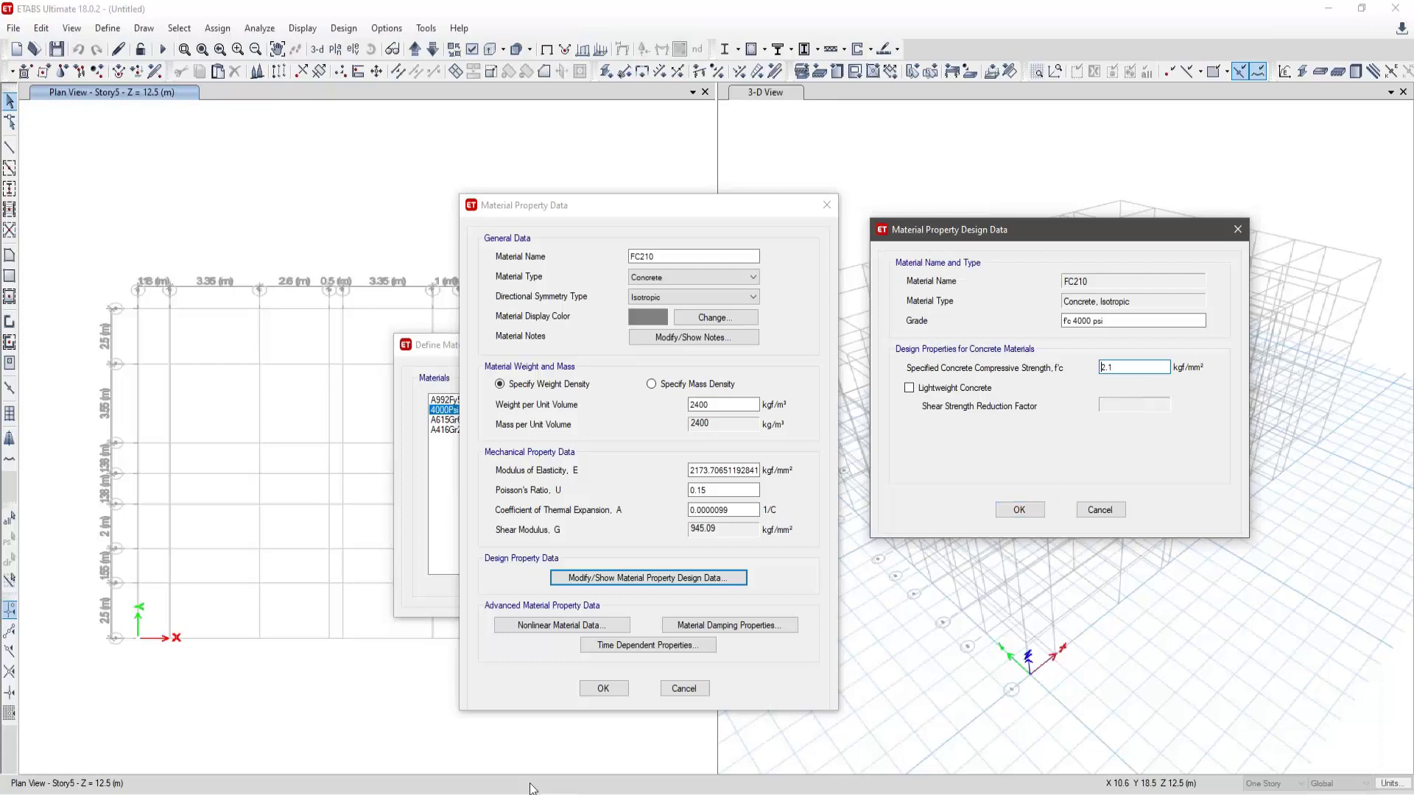
# - Switch to PowerPoint and examine slide 23 on the concrete strength limits of Norma E.060 and ACI 318-19
pyautogui.click(452, 794)
pyautogui.click(371, 745)
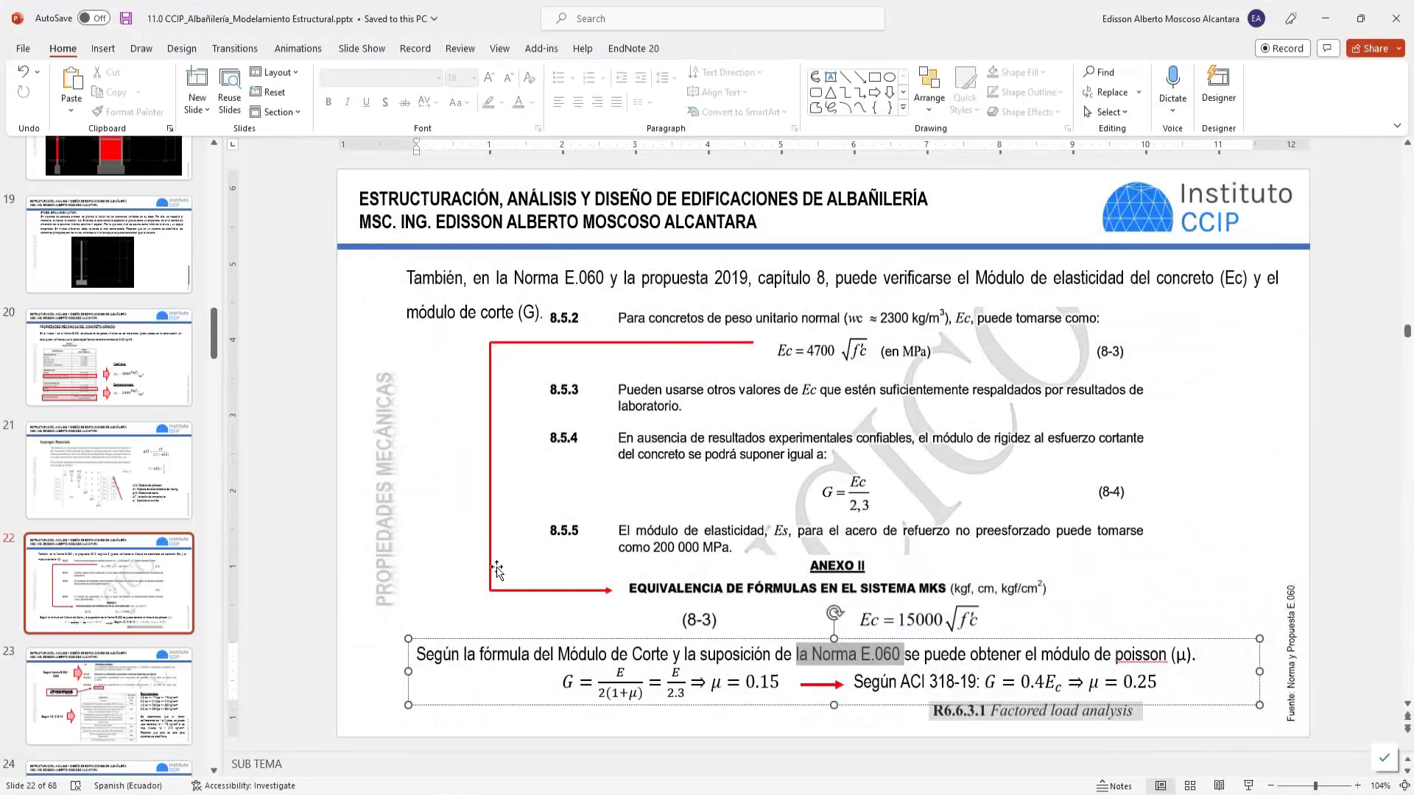
pyautogui.click(132, 678)
pyautogui.scroll(-3, 141, 611)
pyautogui.scroll(-2, 142, 594)
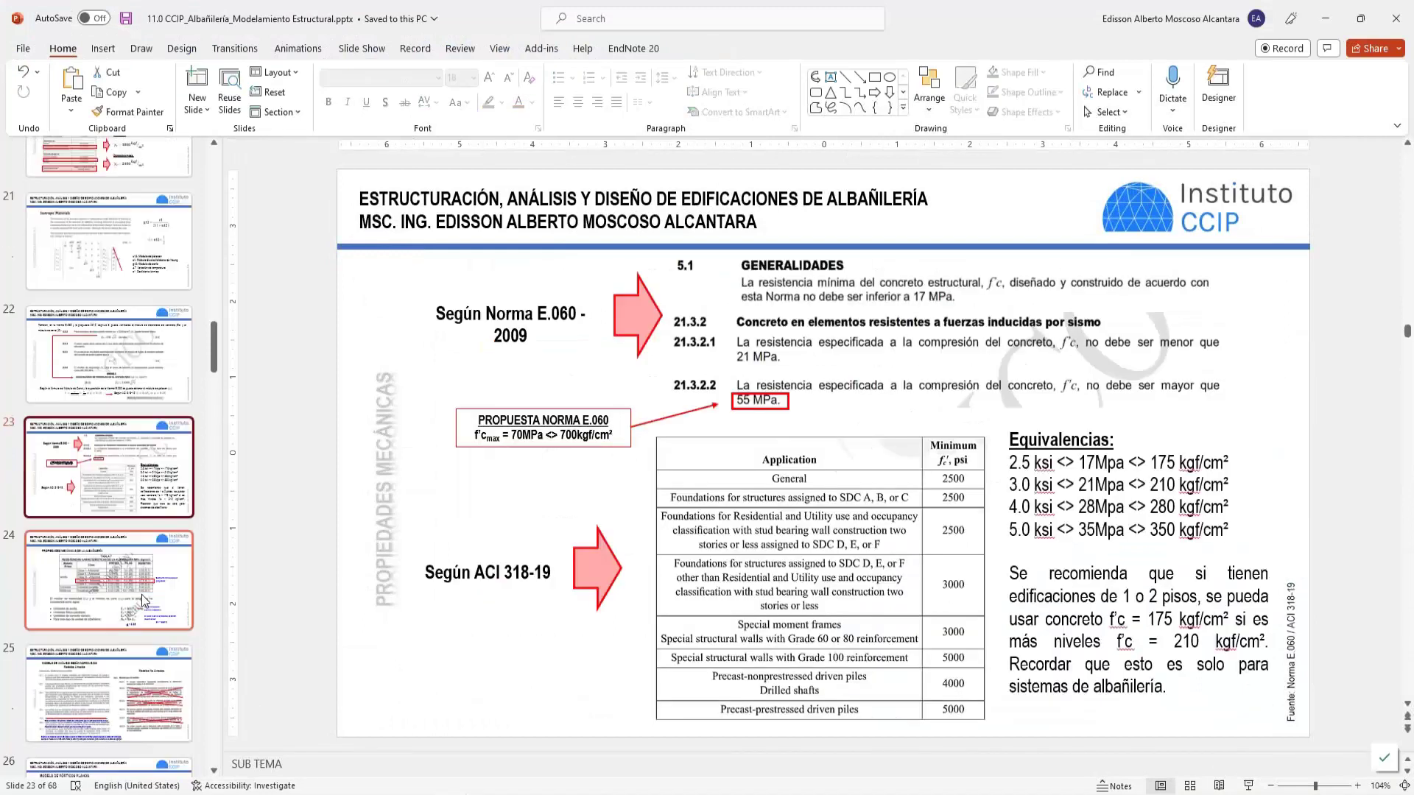
pyautogui.scroll(3, 141, 595)
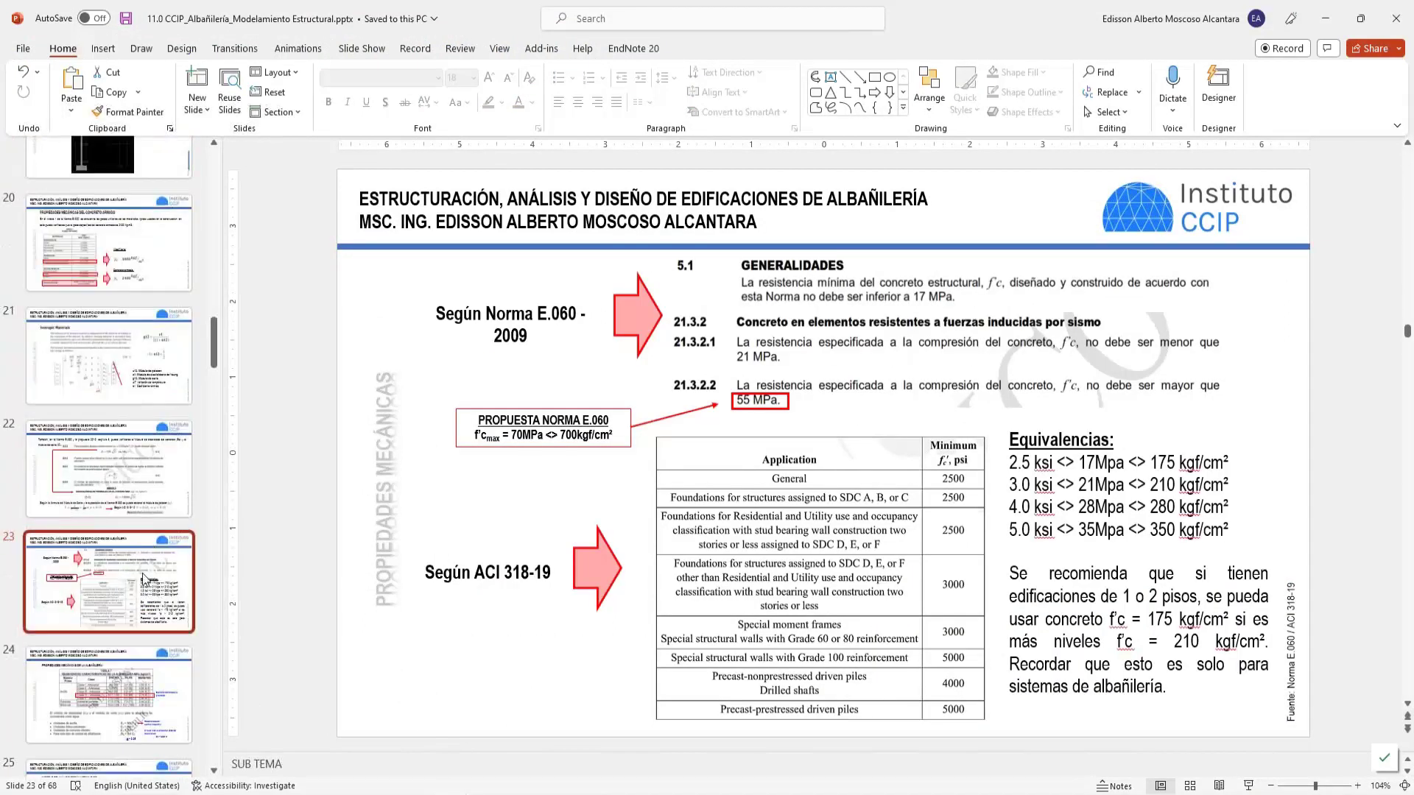